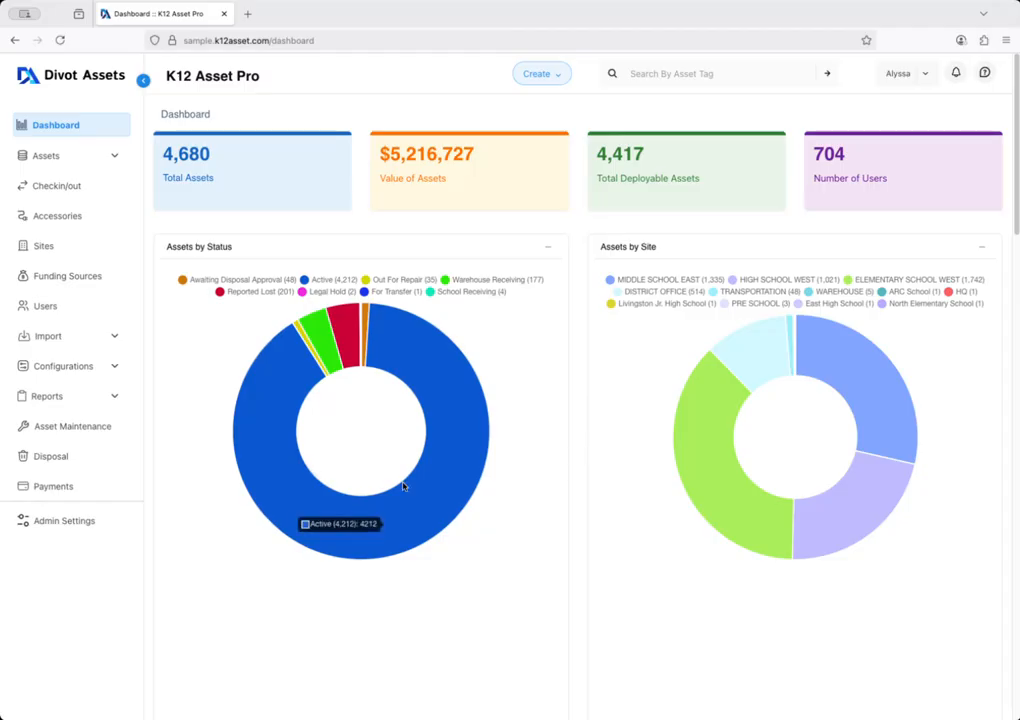
Step: Review the dashboard charts of assets by status, site, funding source, category and EOL
scroll(565, 435, down, 1)
scroll(571, 436, down, 1)
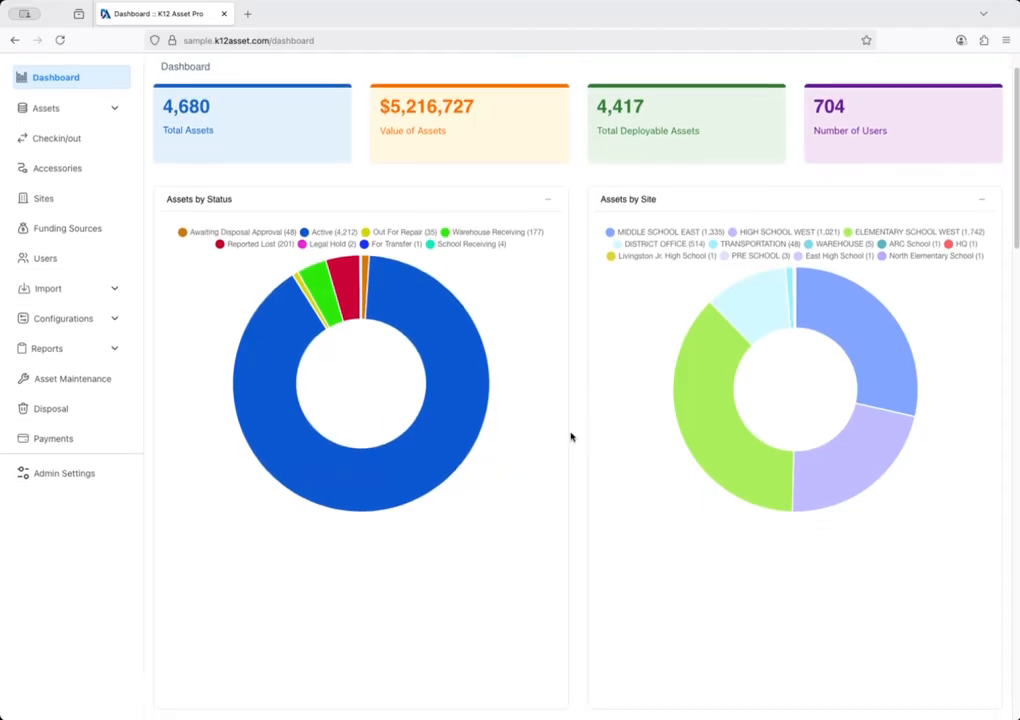
scroll(828, 444, down, 10)
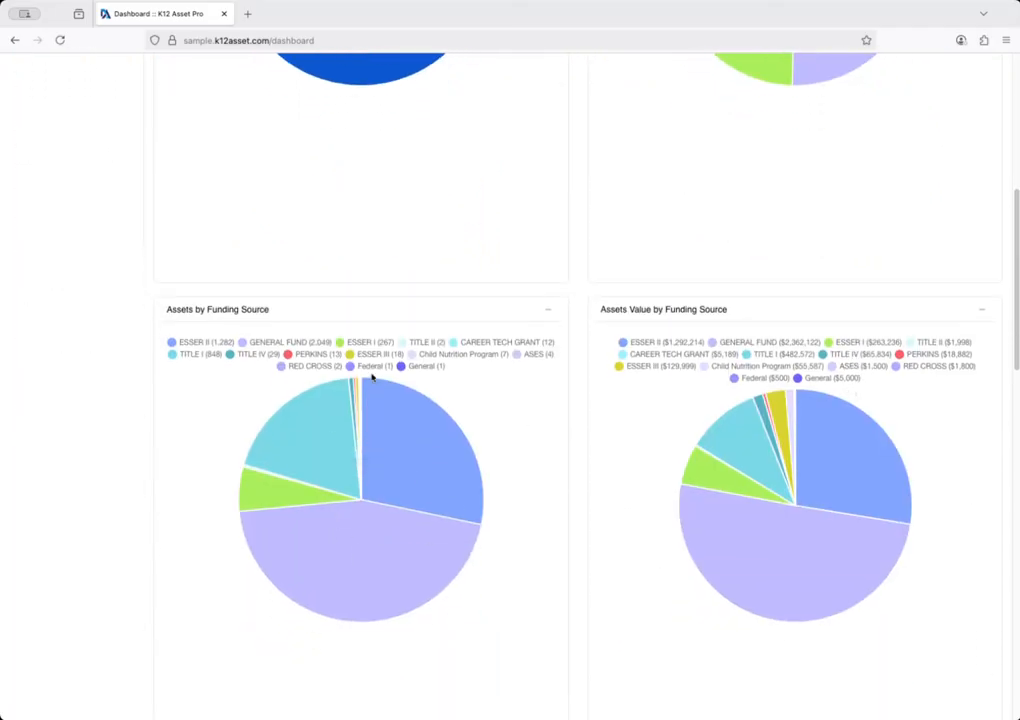
scroll(365, 405, down, 13)
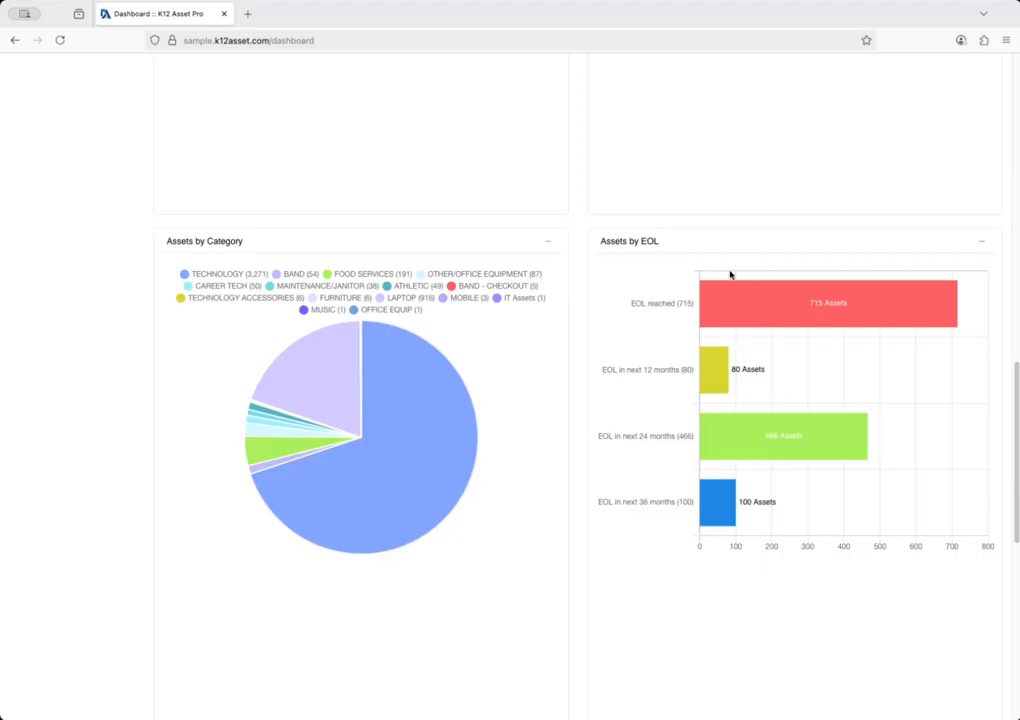
scroll(734, 326, up, 14)
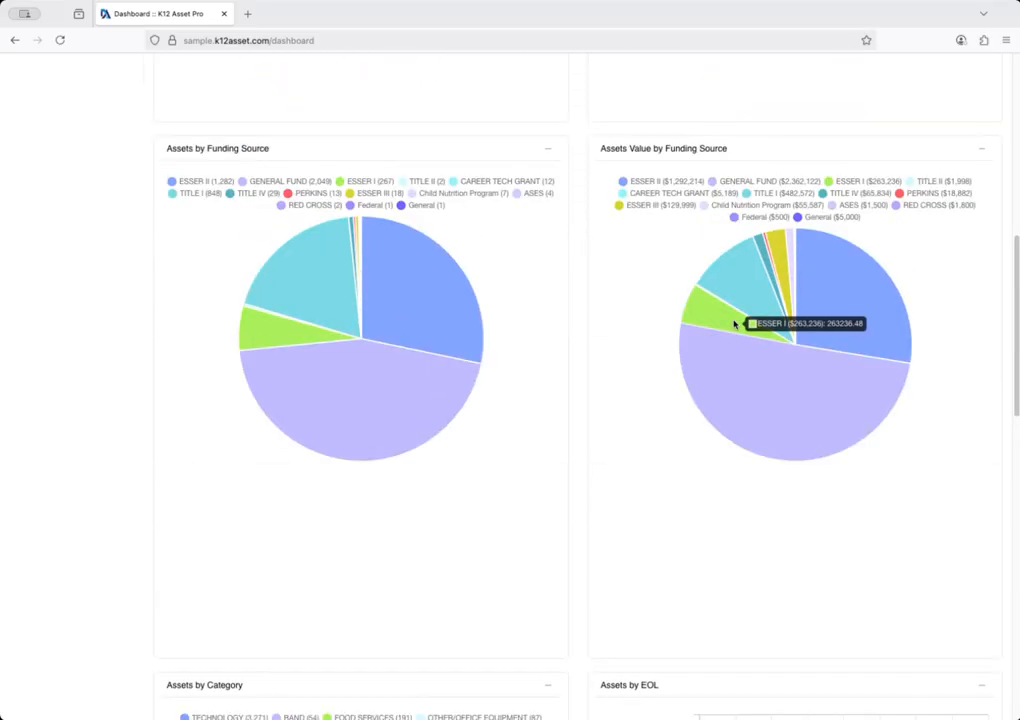
scroll(734, 326, up, 8)
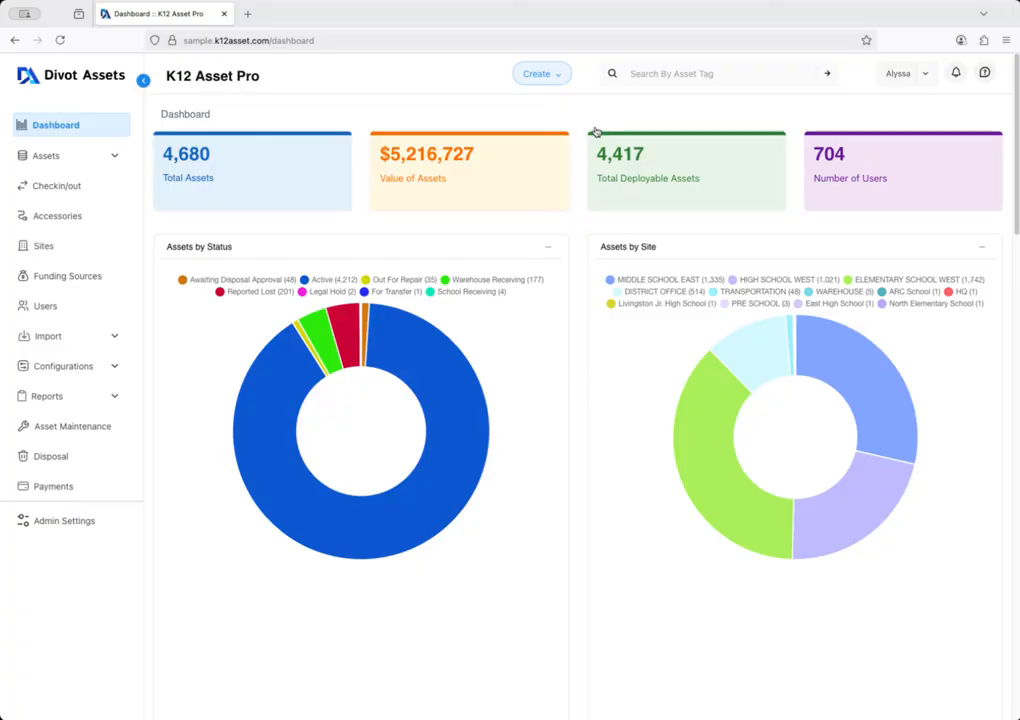
Step: Start creating a new asset and expand the form's Additional Information section to review the available fields
click(550, 78)
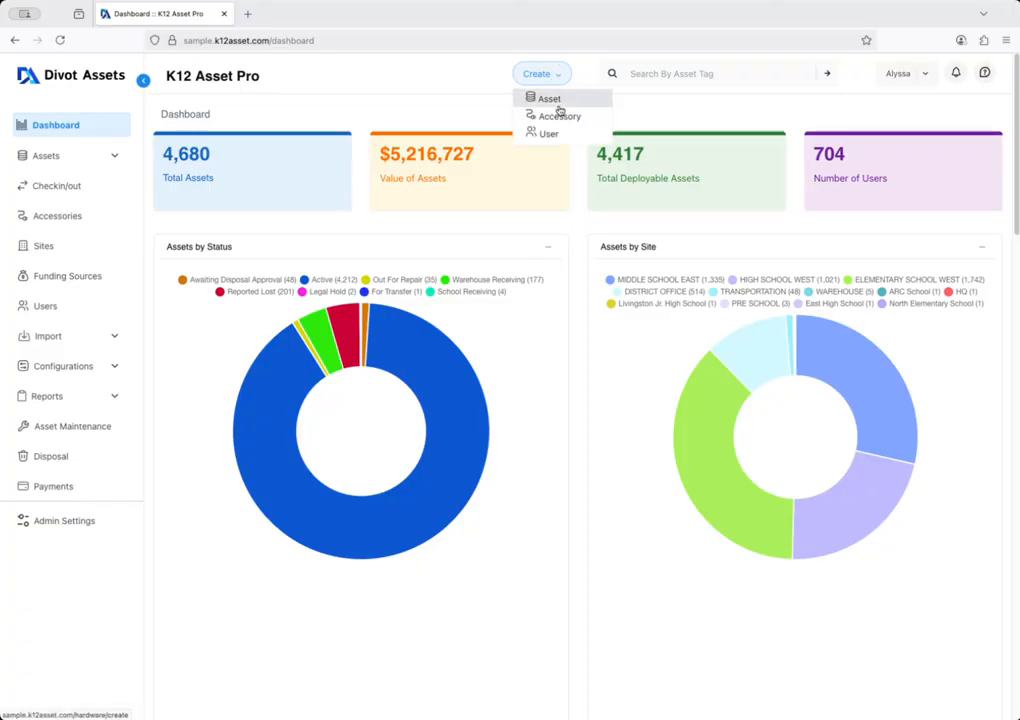
click(551, 99)
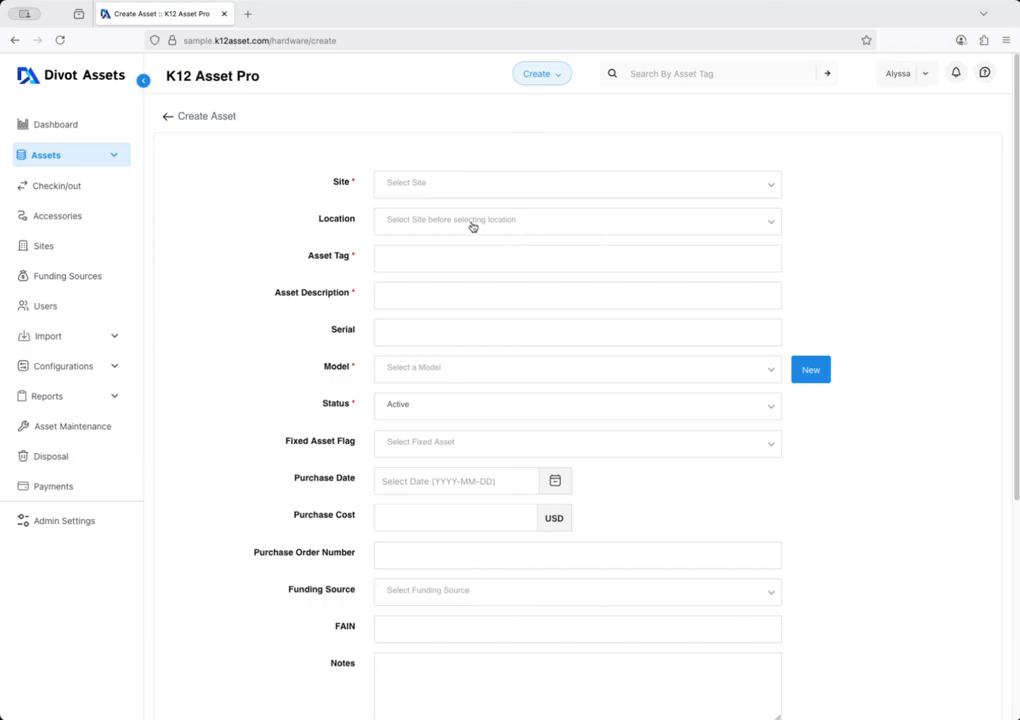
scroll(500, 296, down, 5)
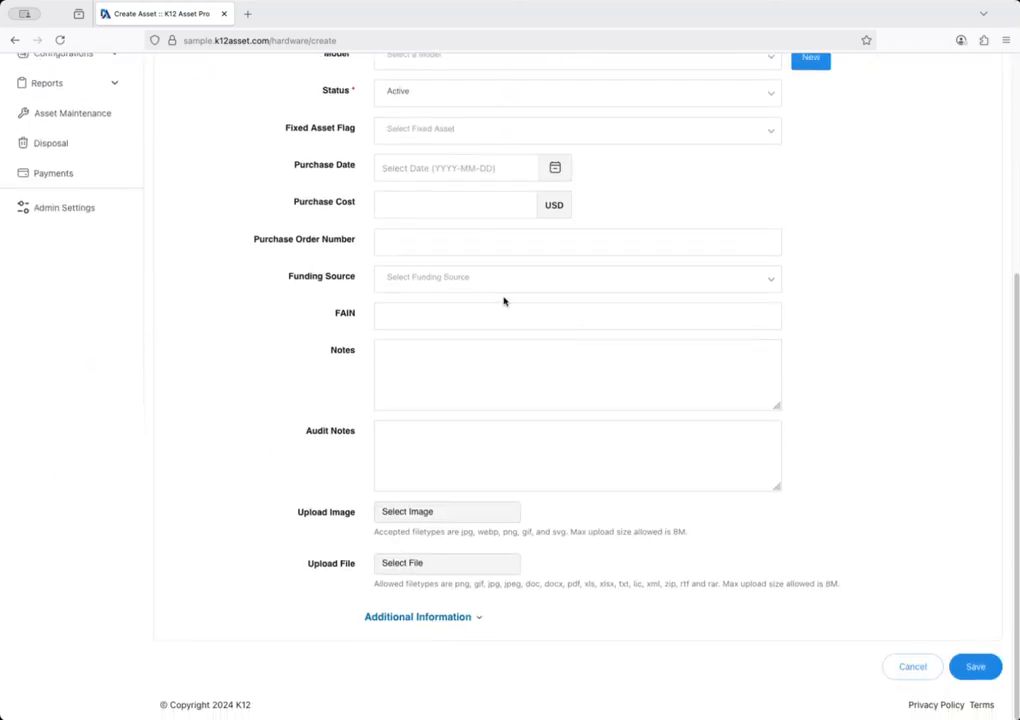
click(455, 615)
scroll(583, 403, down, 5)
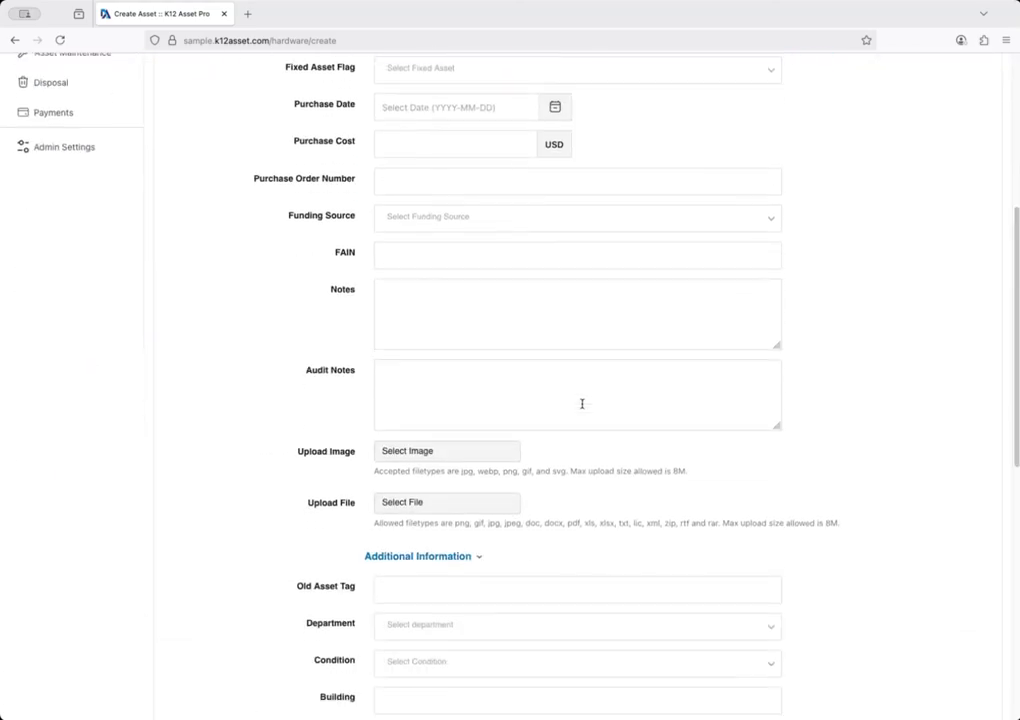
scroll(570, 401, down, 4)
scroll(540, 389, up, 7)
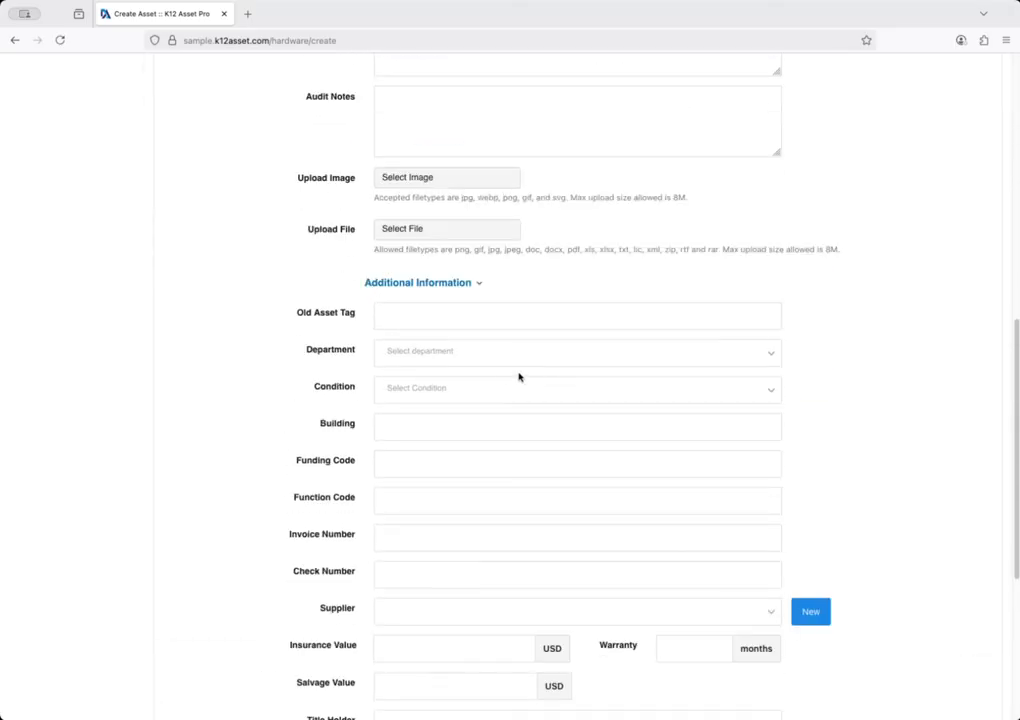
scroll(465, 377, up, 4)
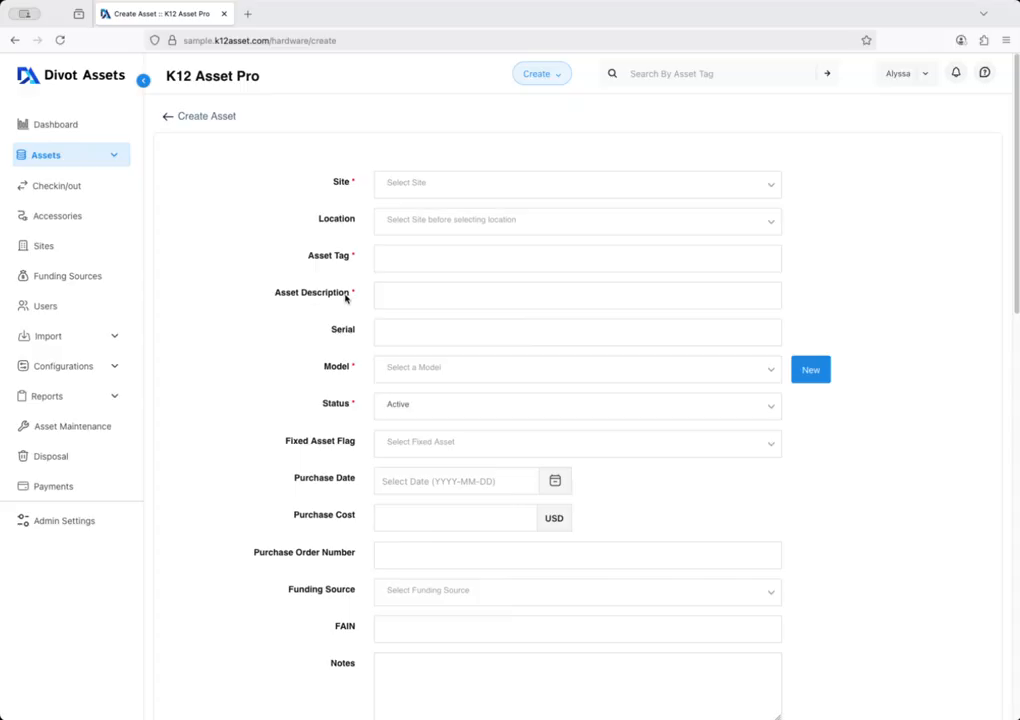
Step: Set the new asset's site to ELEMENTARY SCHOOL WEST and its location to 104 - Barcode: R12446
click(408, 182)
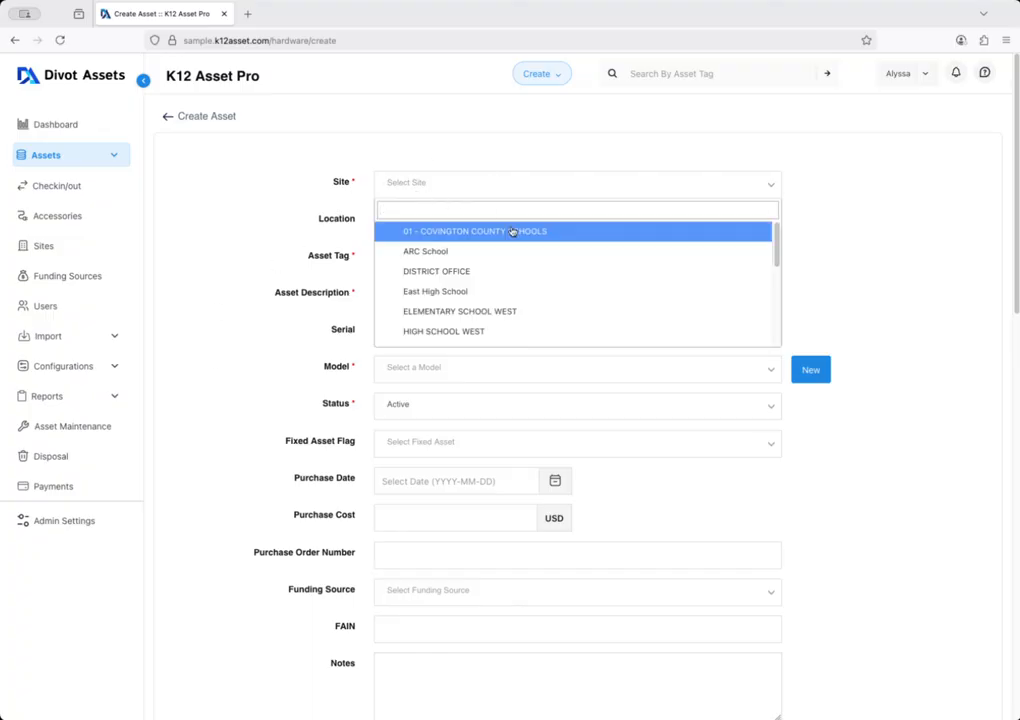
click(499, 312)
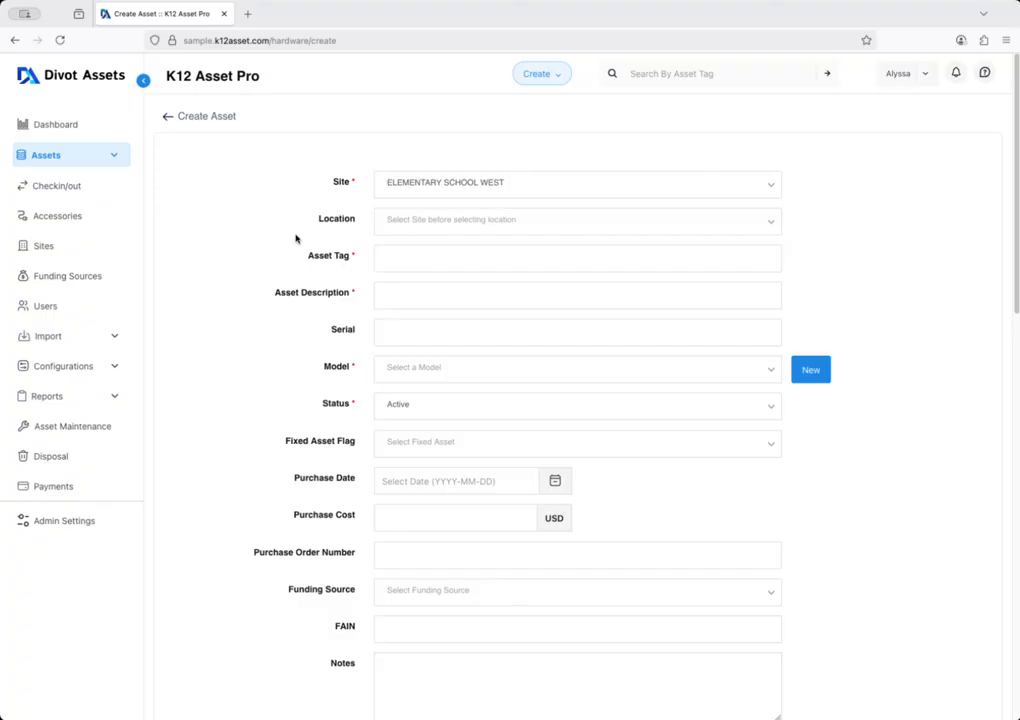
click(440, 224)
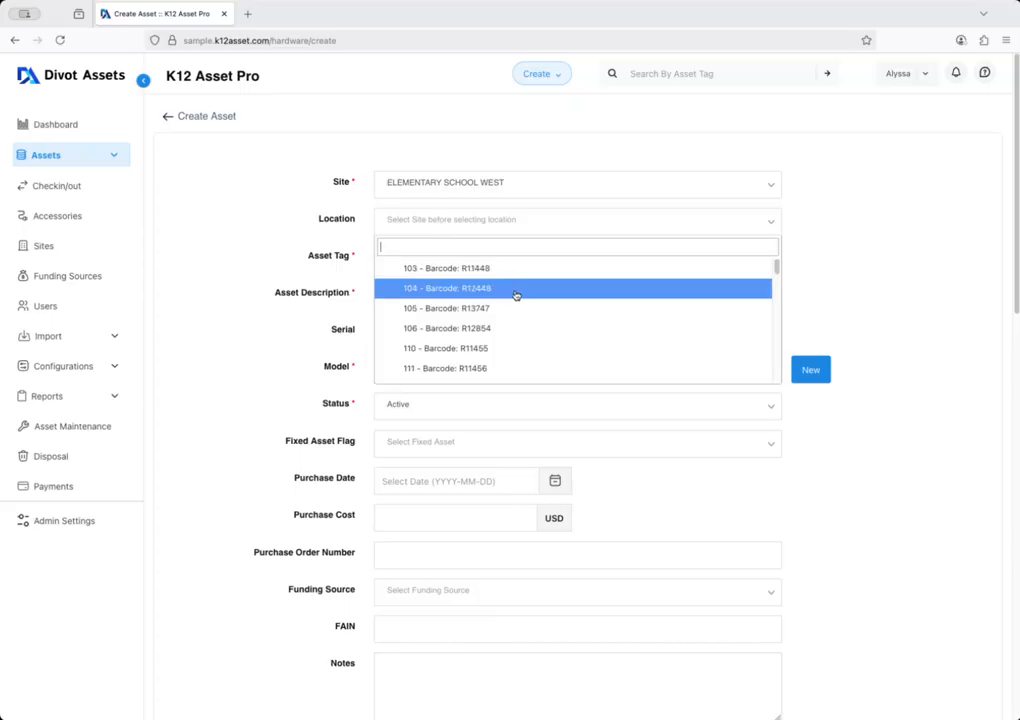
click(452, 288)
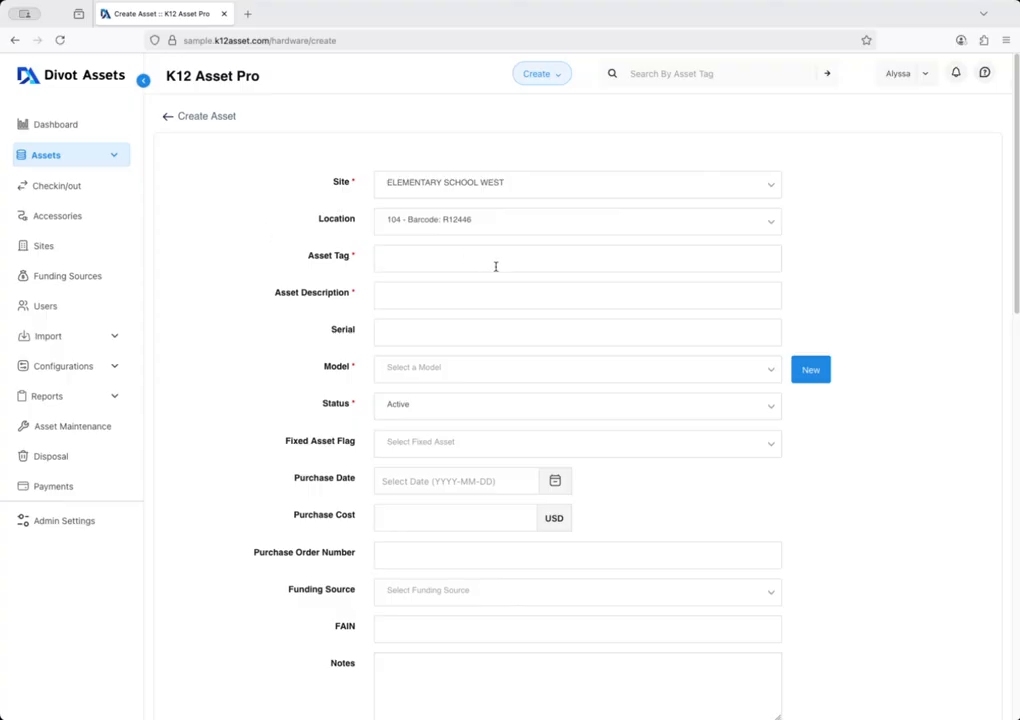
Step: Fill in the new asset's identification with asset tag 62746, description Laptop and serial GS8319G
click(403, 265)
text(62746)
drag(423, 260, 260, 241)
click(433, 298)
text(Laptop)
click(404, 334)
text(GS8319G)
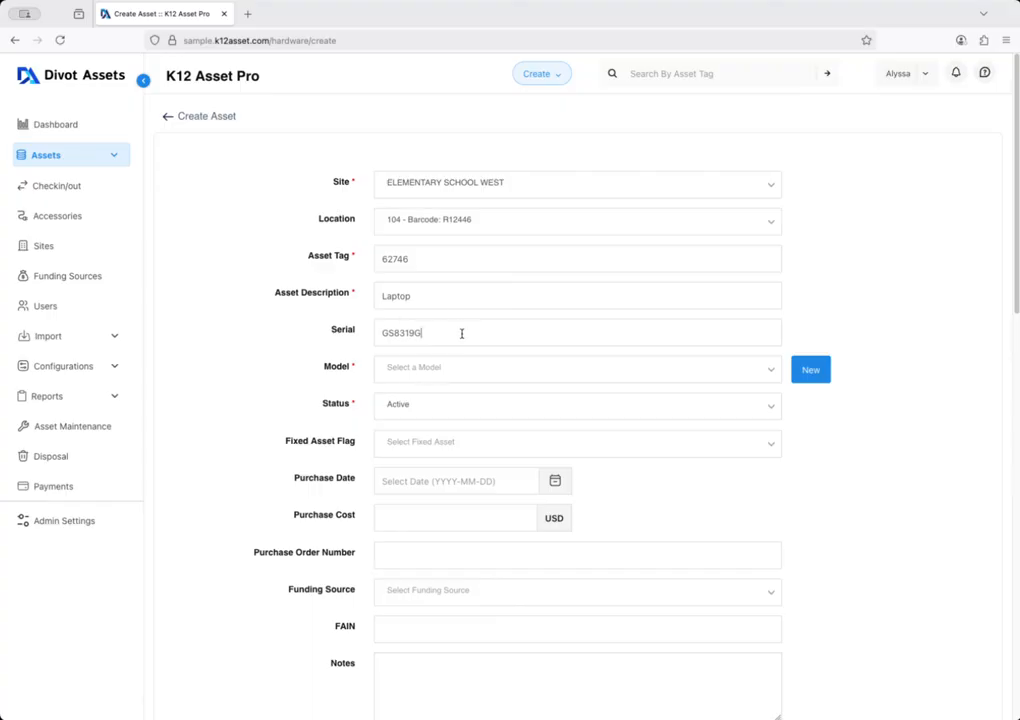
Step: Browse the full list of models available for the new asset
scroll(300, 340, down, 2)
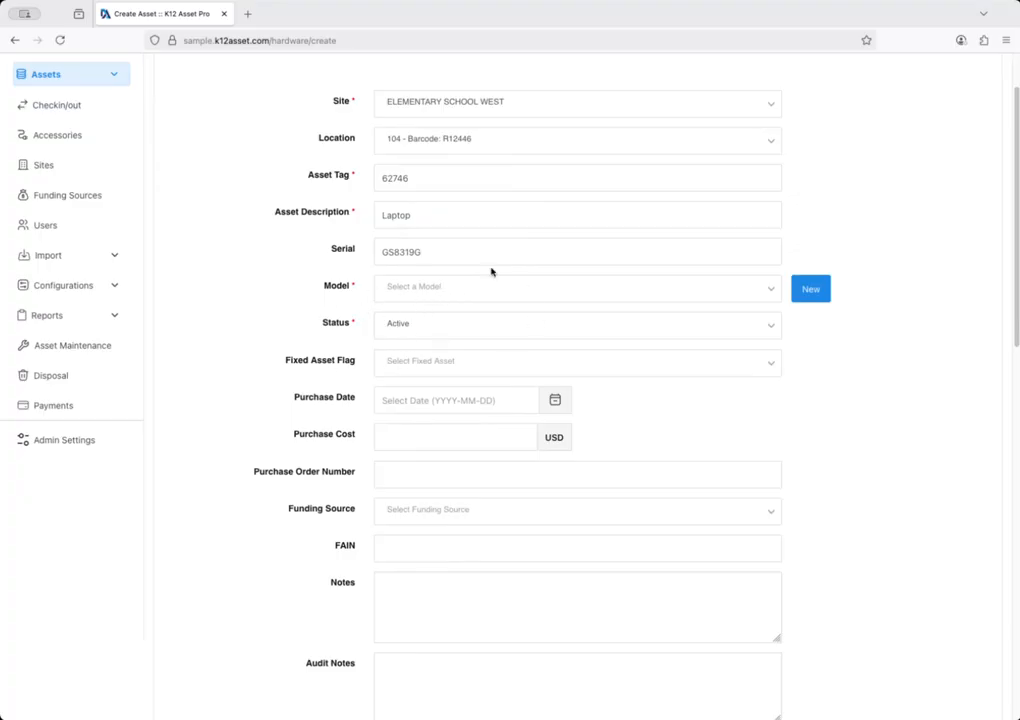
click(443, 291)
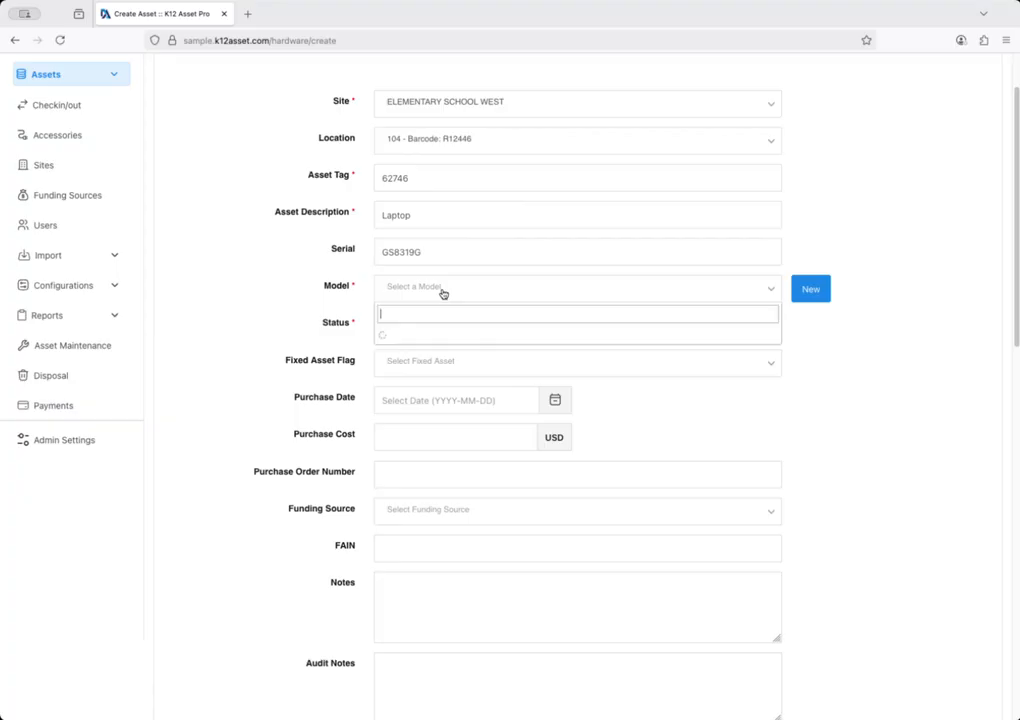
scroll(538, 376, down, 10)
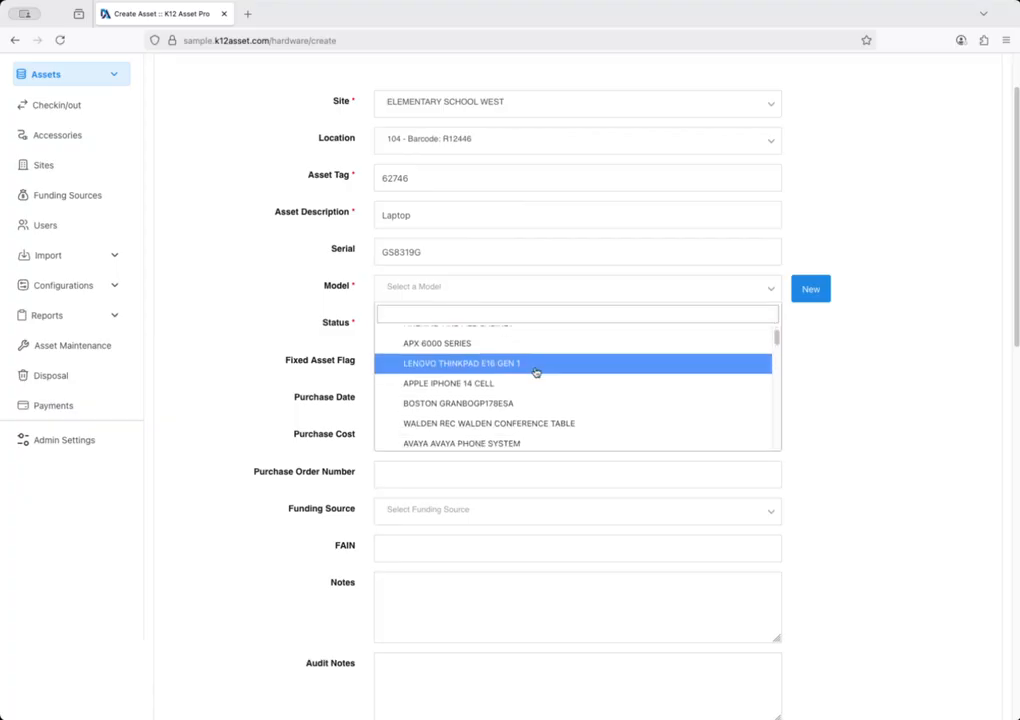
scroll(537, 377, down, 15)
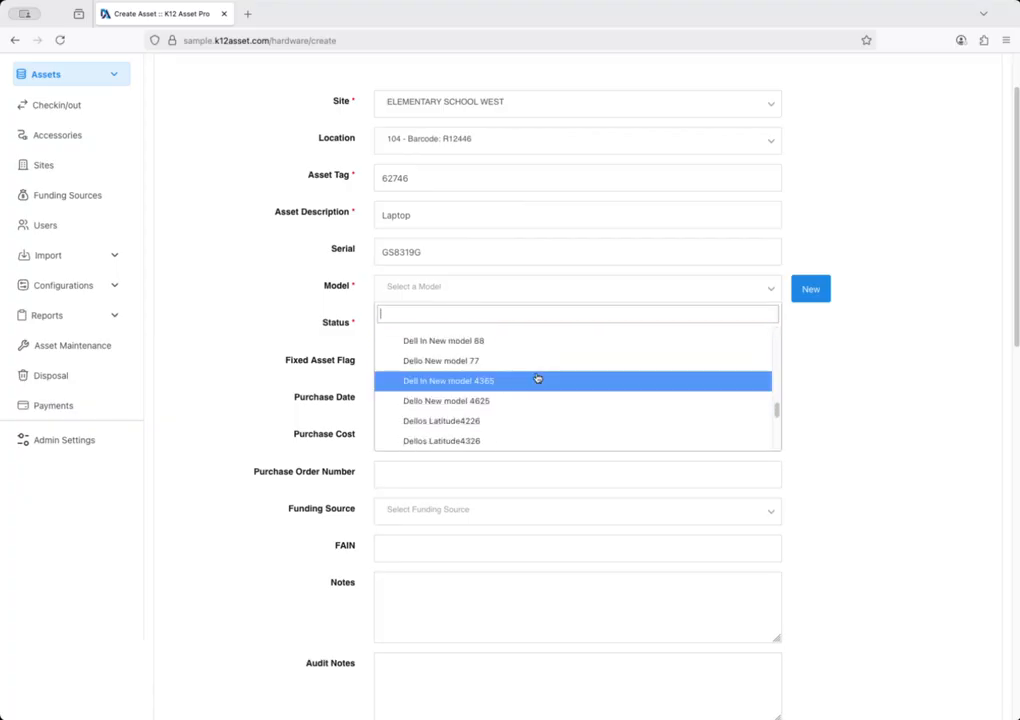
scroll(537, 382, up, 15)
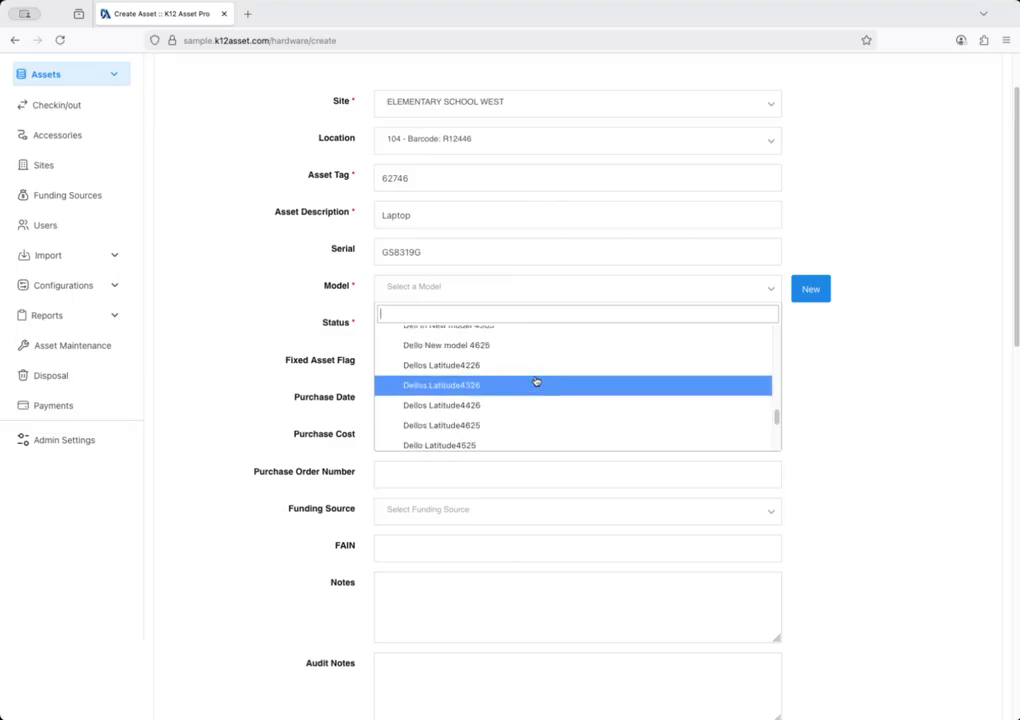
scroll(530, 381, up, 10)
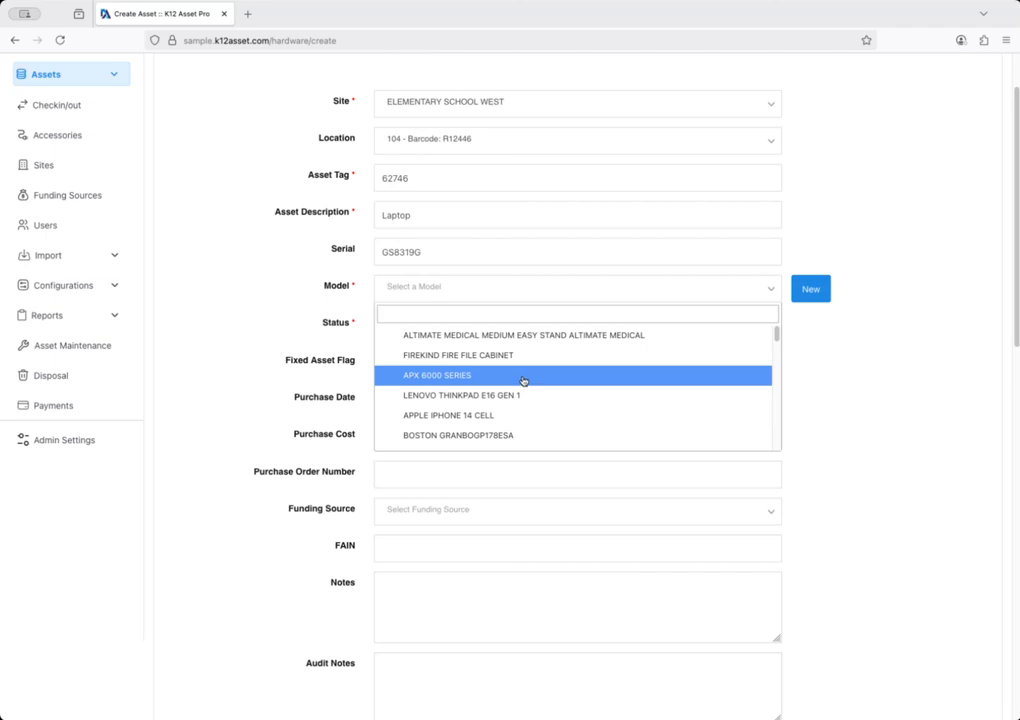
scroll(523, 381, down, 10)
scroll(521, 381, up, 12)
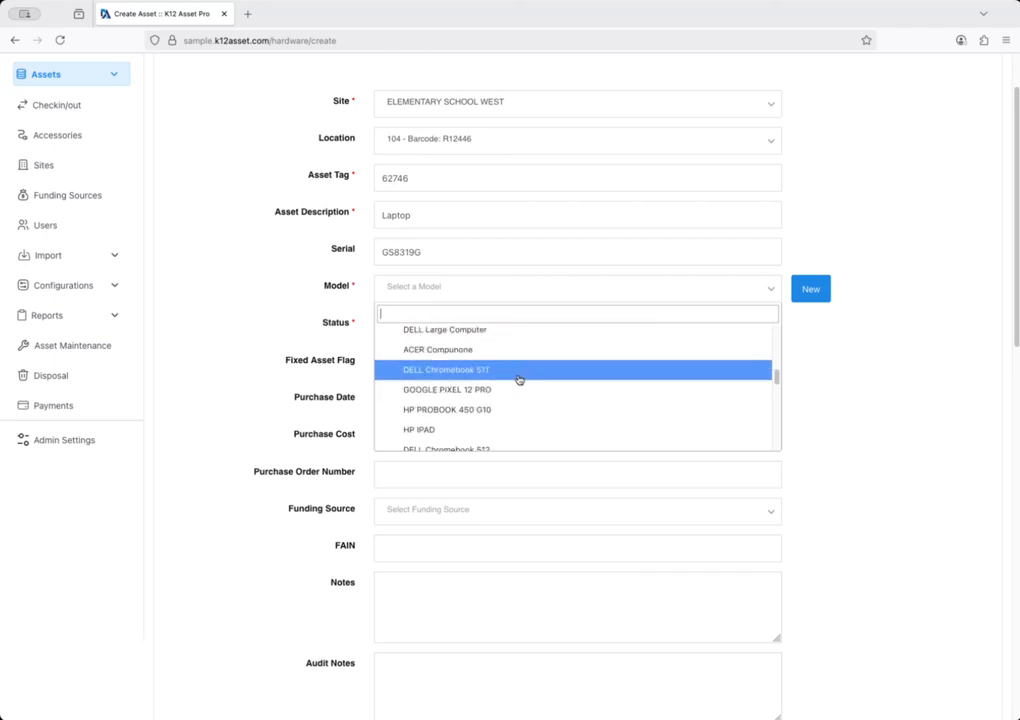
scroll(518, 380, up, 3)
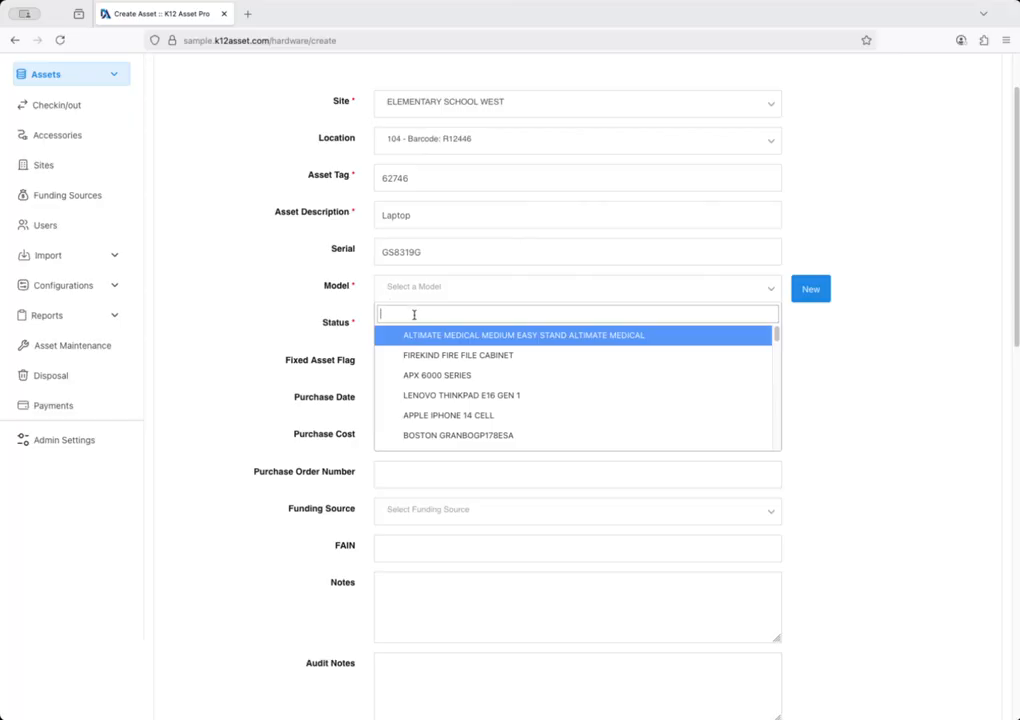
Step: Search the asset models for "dell" and look through the matching entries
text(dee)
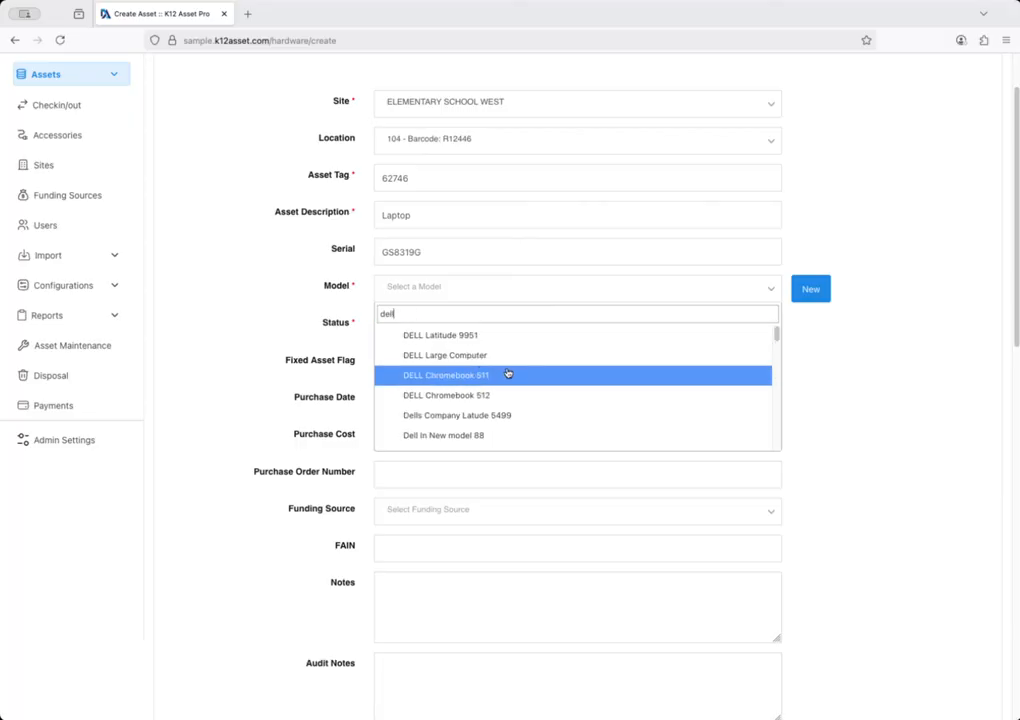
scroll(508, 374, down, 5)
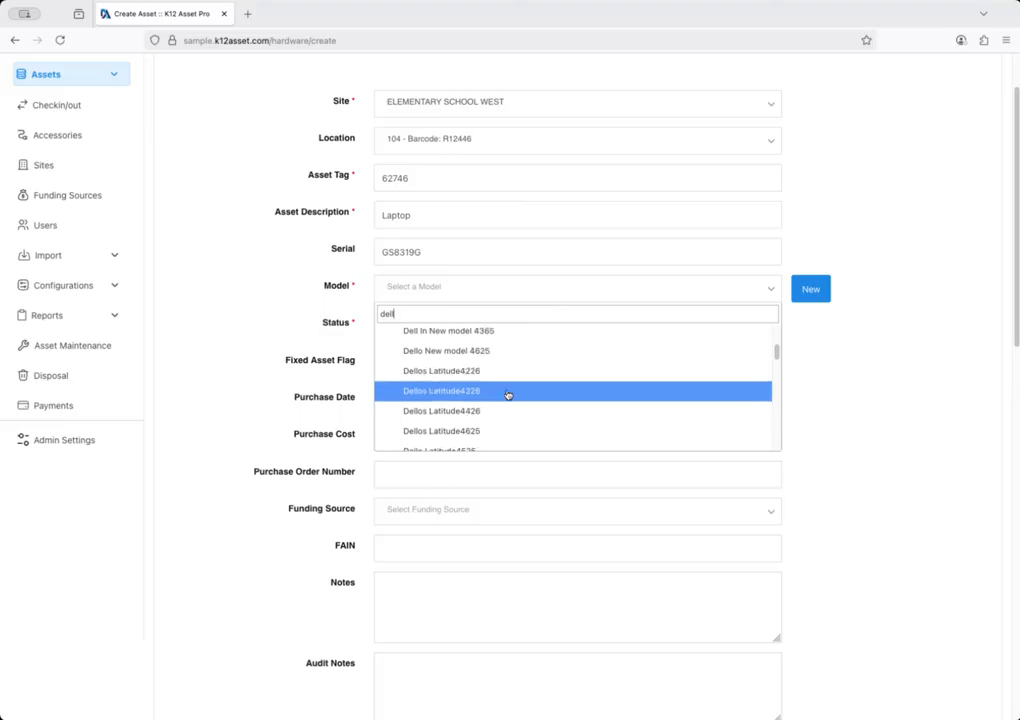
scroll(508, 394, down, 8)
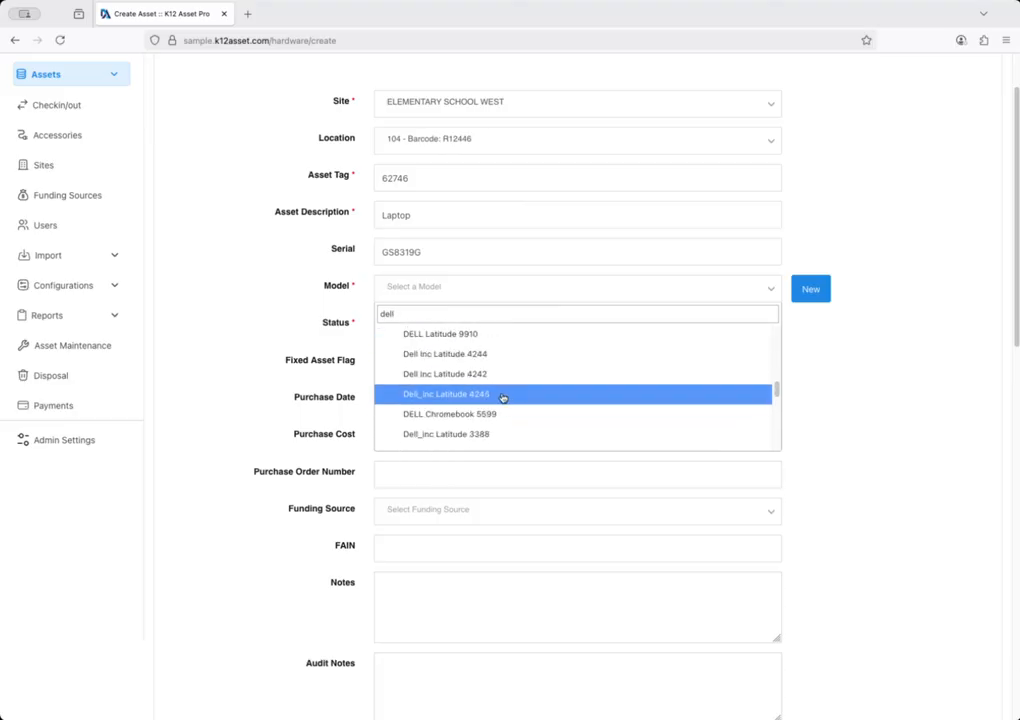
scroll(500, 399, down, 8)
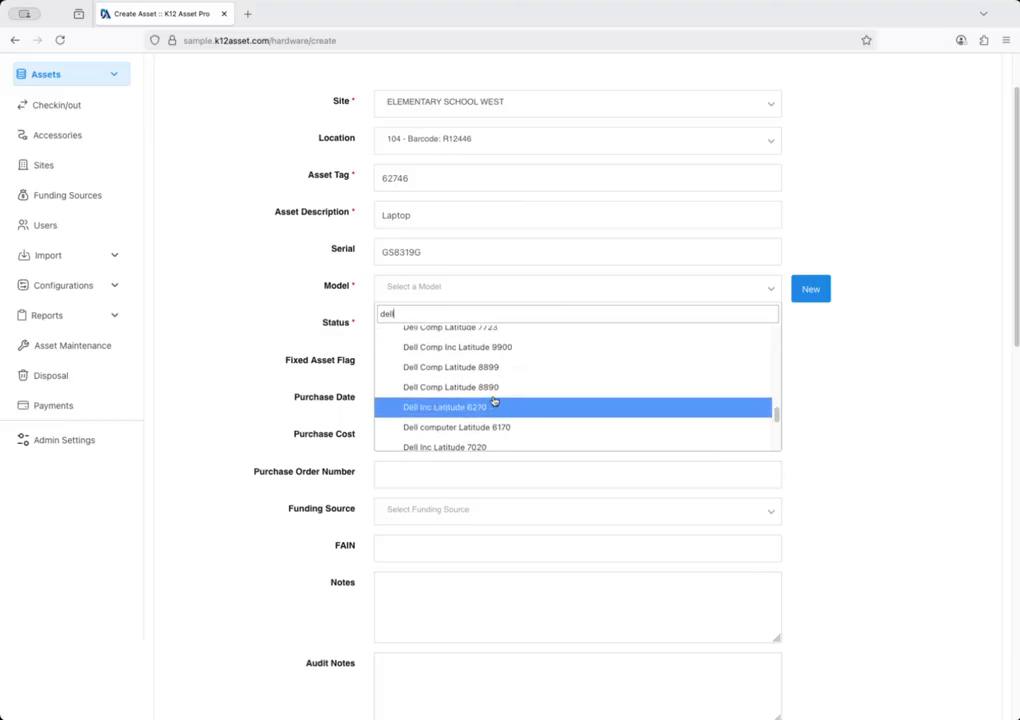
scroll(494, 401, up, 3)
Step: Replace the model search with "latitude" and look through the matching models
drag(419, 316, 332, 316)
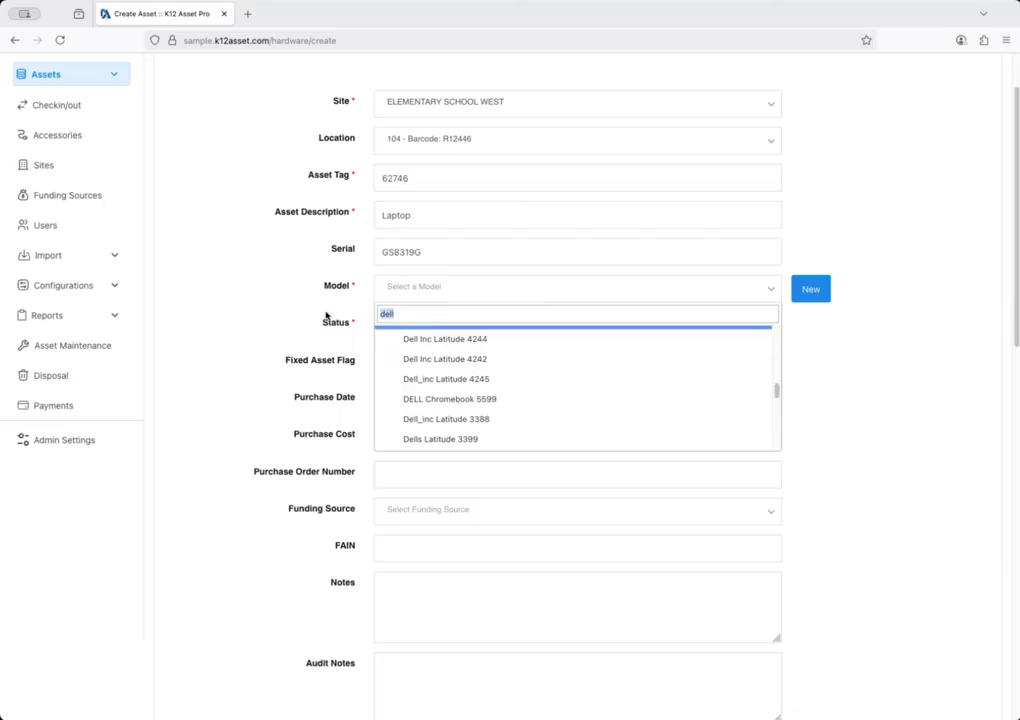
text(latitu)
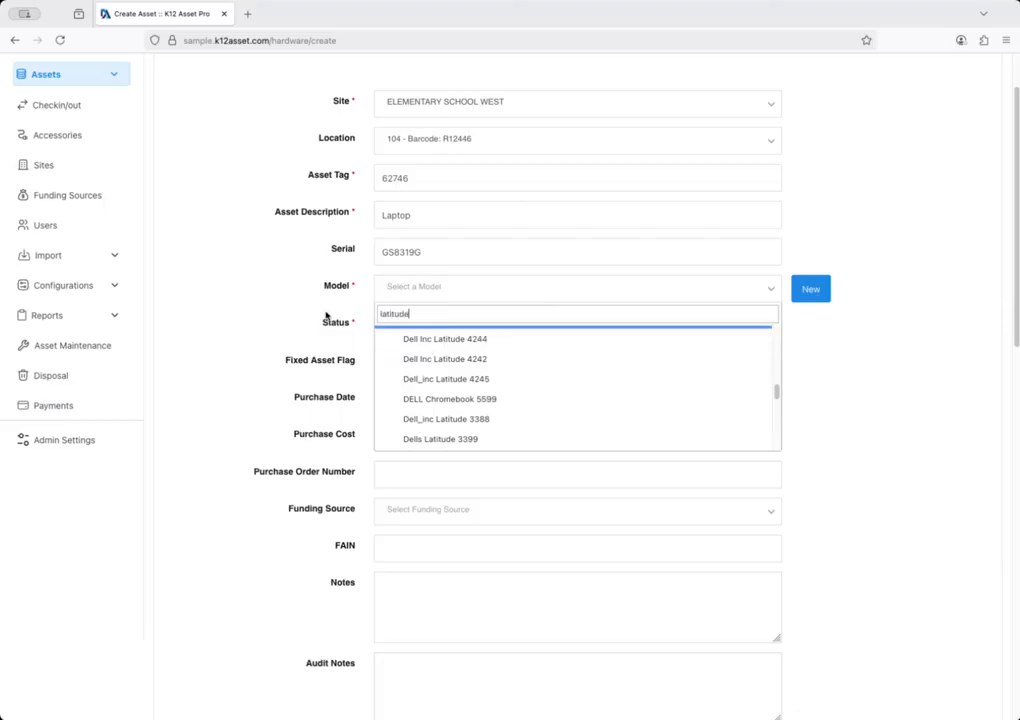
scroll(502, 363, down, 5)
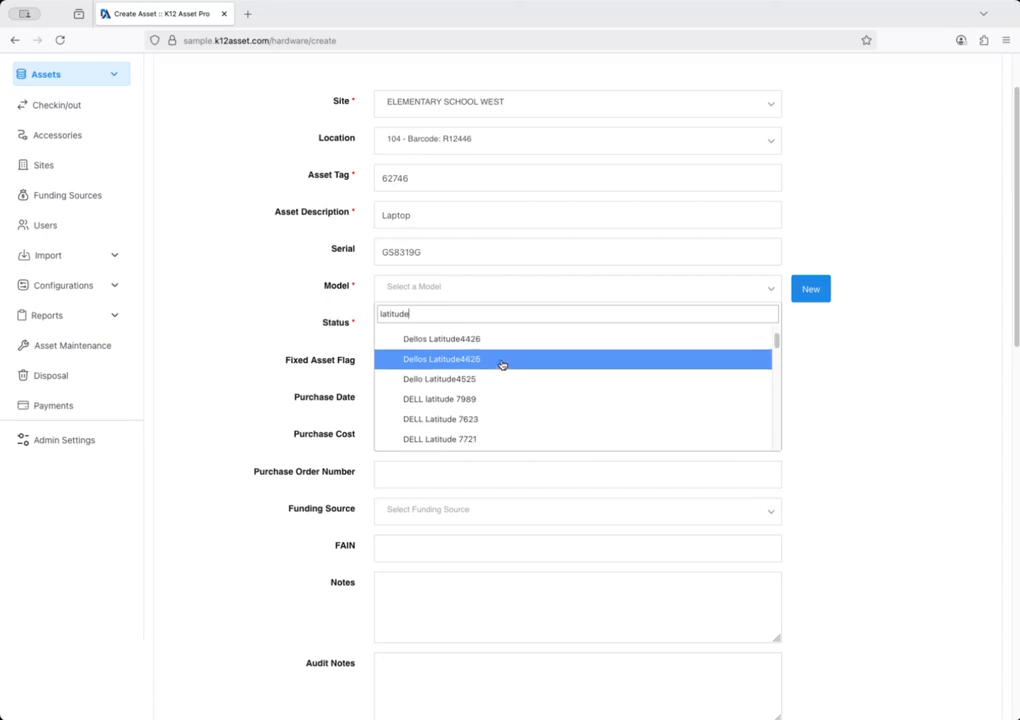
scroll(494, 380, down, 5)
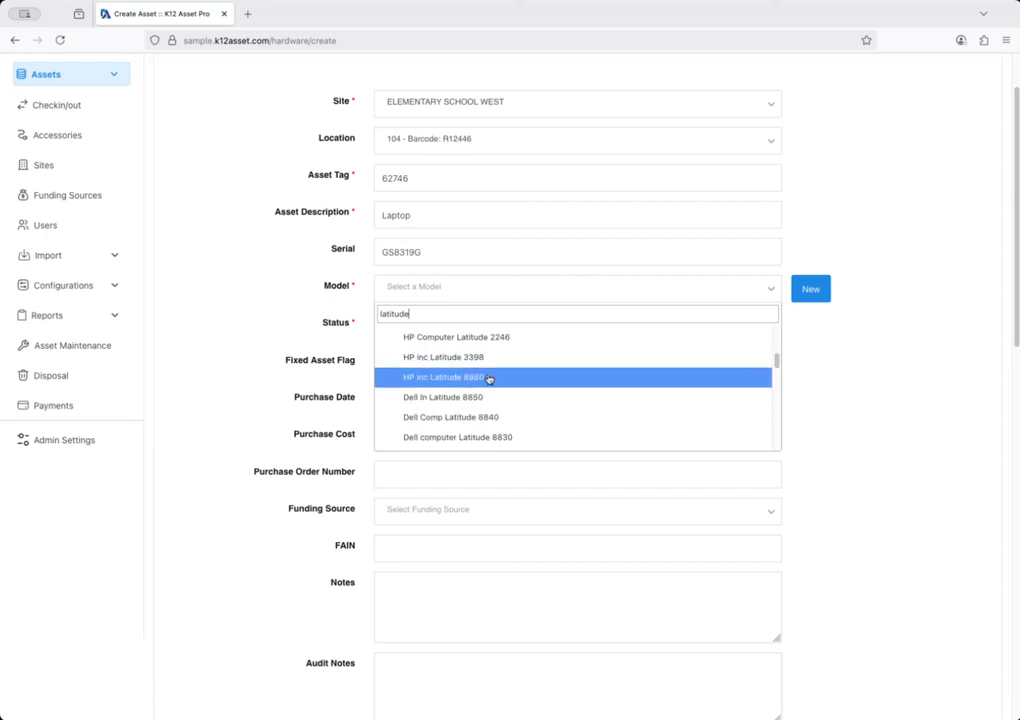
scroll(485, 378, up, 10)
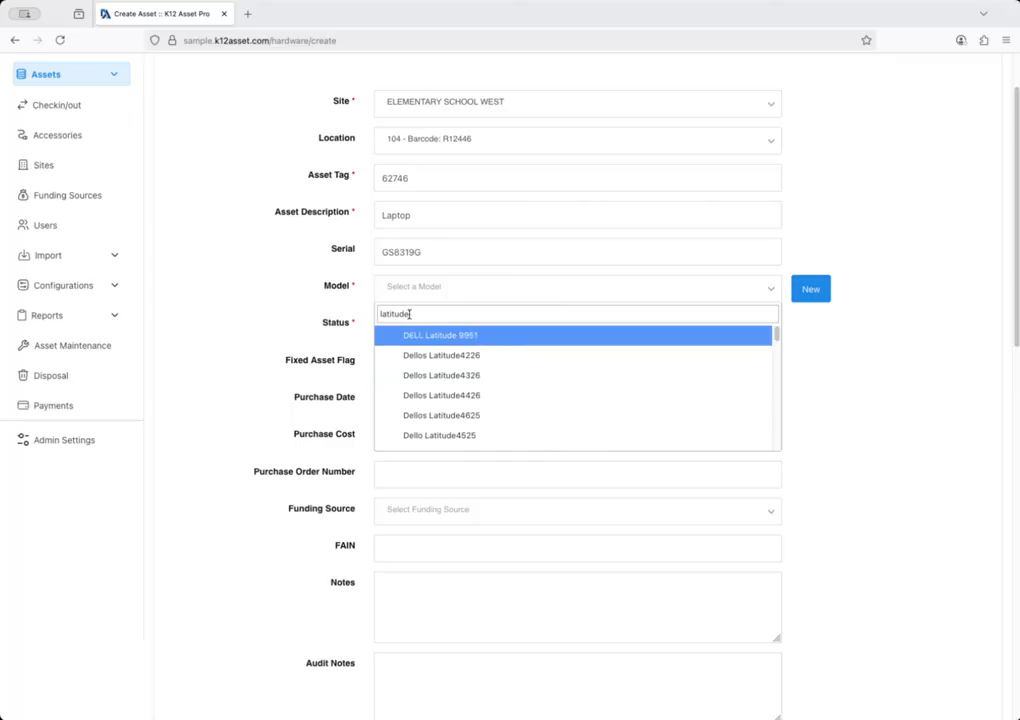
Step: Narrow the model search by the number 9951 and choose DELL Latitude 9951 as the asset's model
double_click(410, 314)
text(9951)
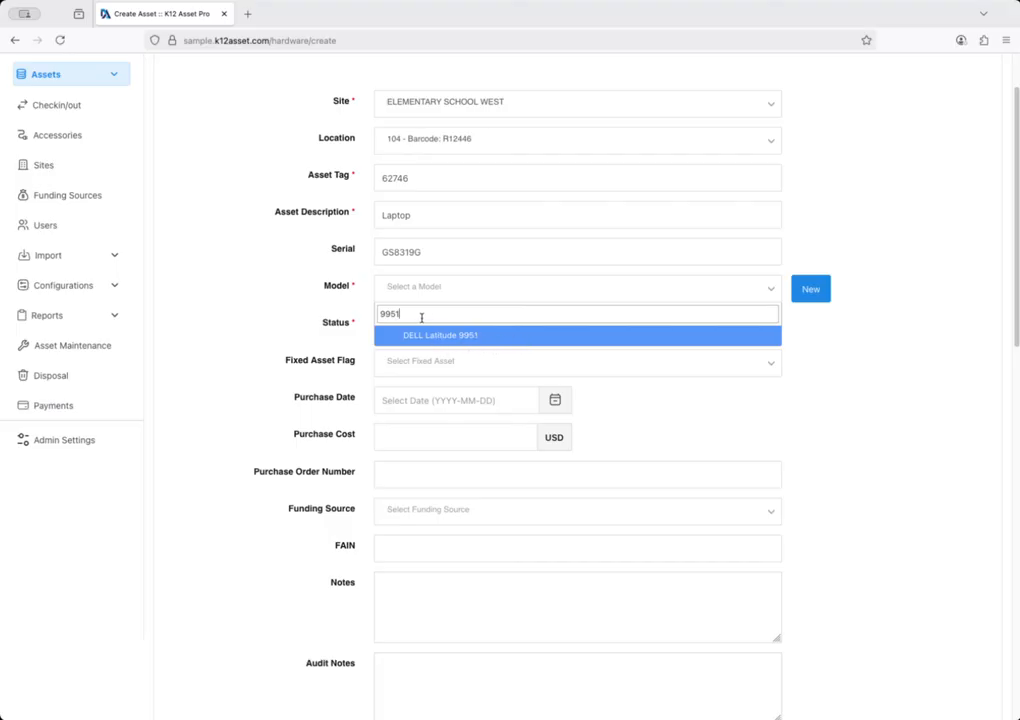
key(BackSpace)
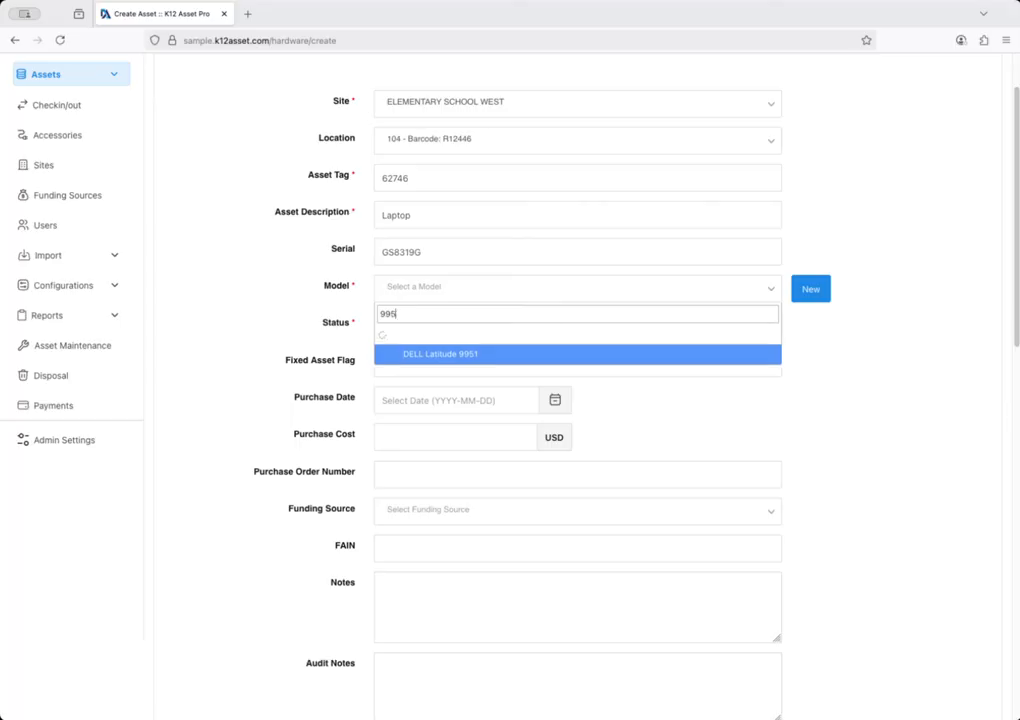
scroll(485, 367, down, 3)
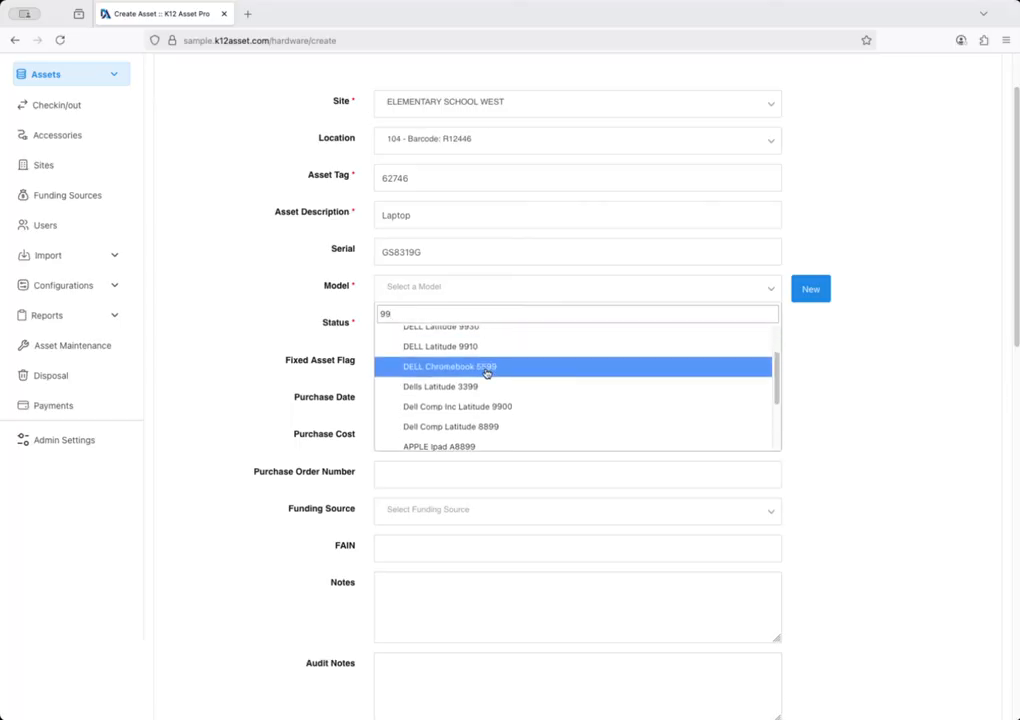
scroll(519, 400, down, 1)
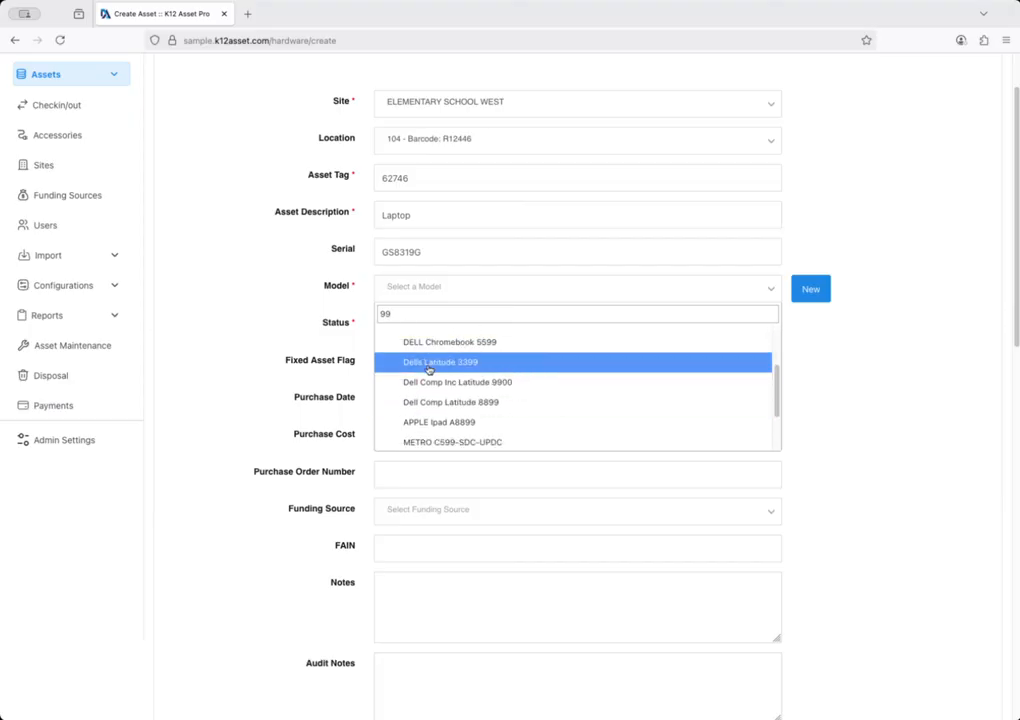
scroll(452, 377, up, 3)
text(5)
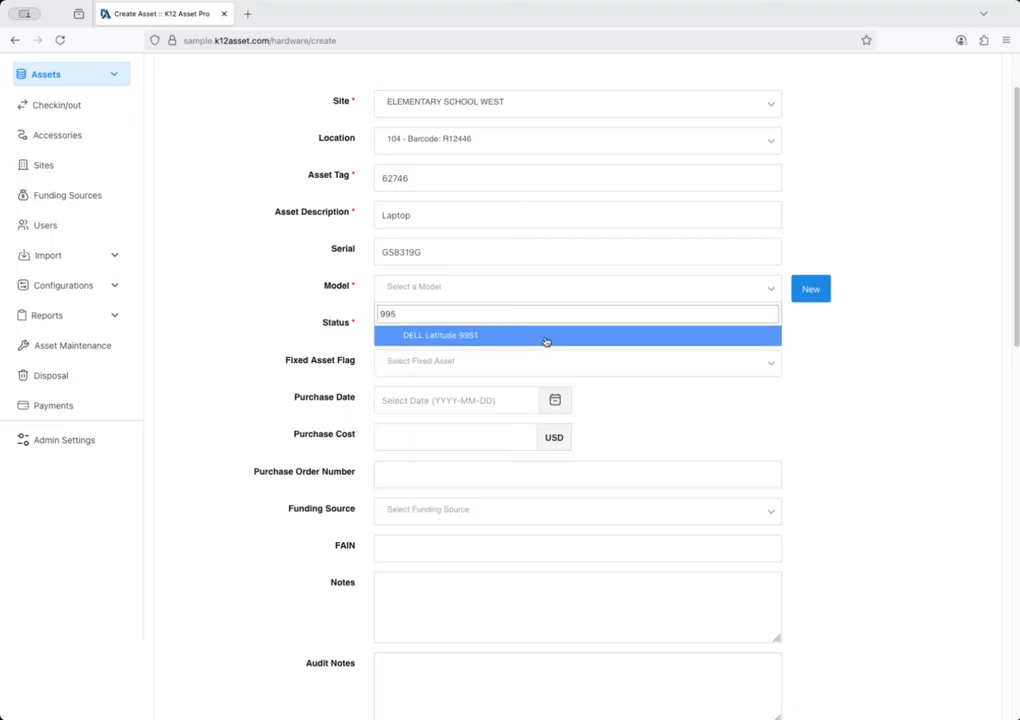
text(1)
click(458, 335)
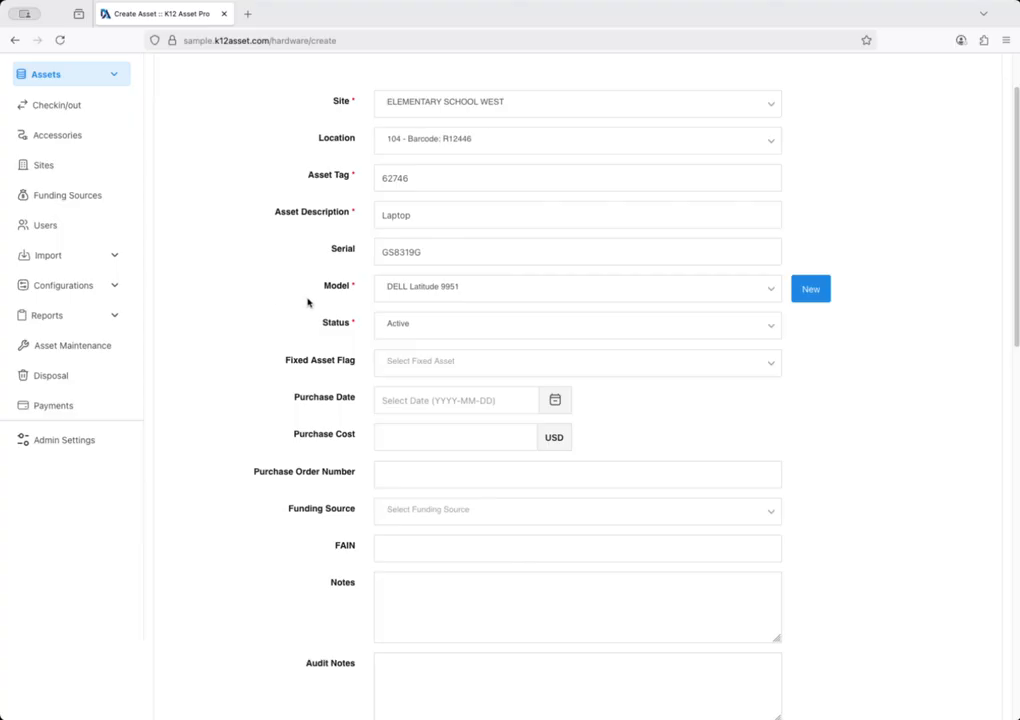
Step: Search the asset models for 9952 and start a new asset model named Lattitude 9952
click(433, 296)
text(9952)
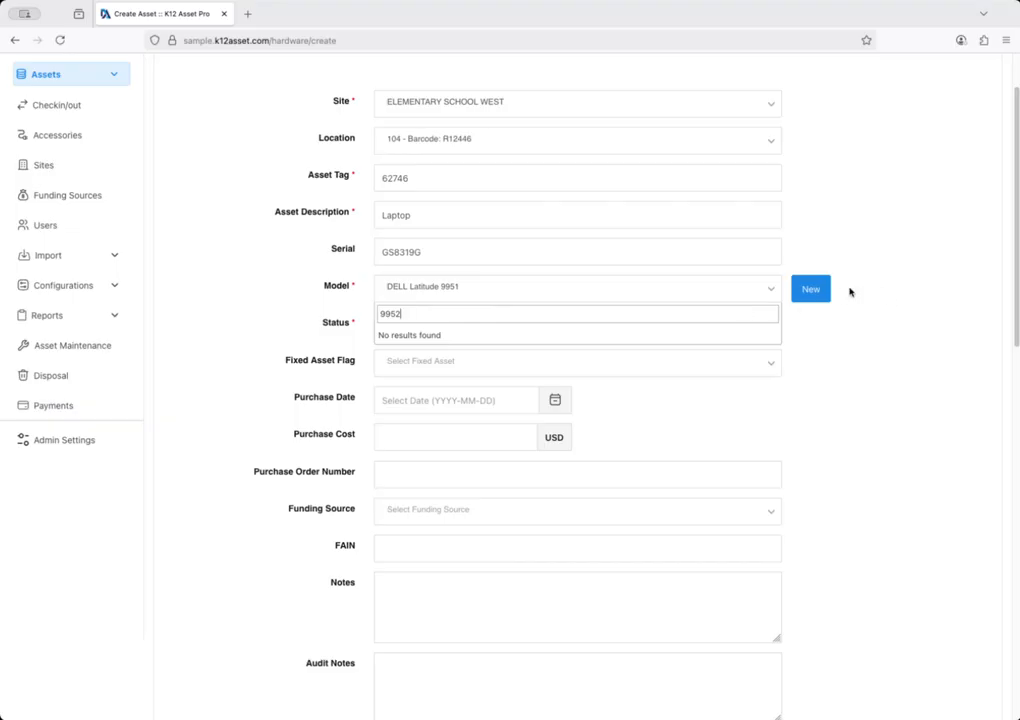
click(808, 290)
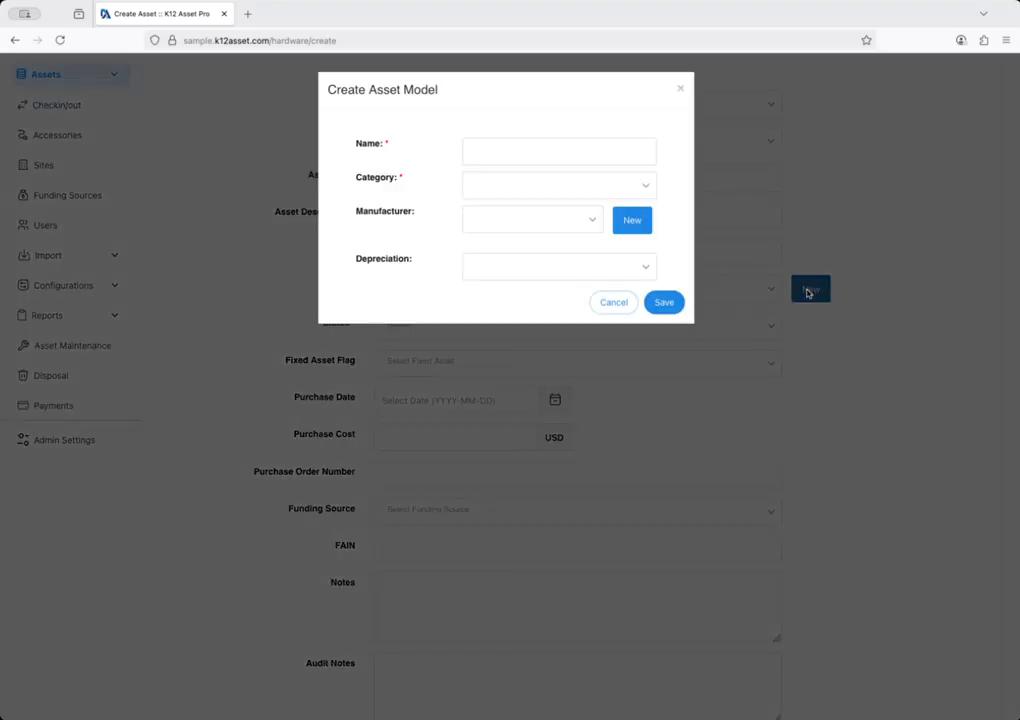
text(Lattitude 9952)
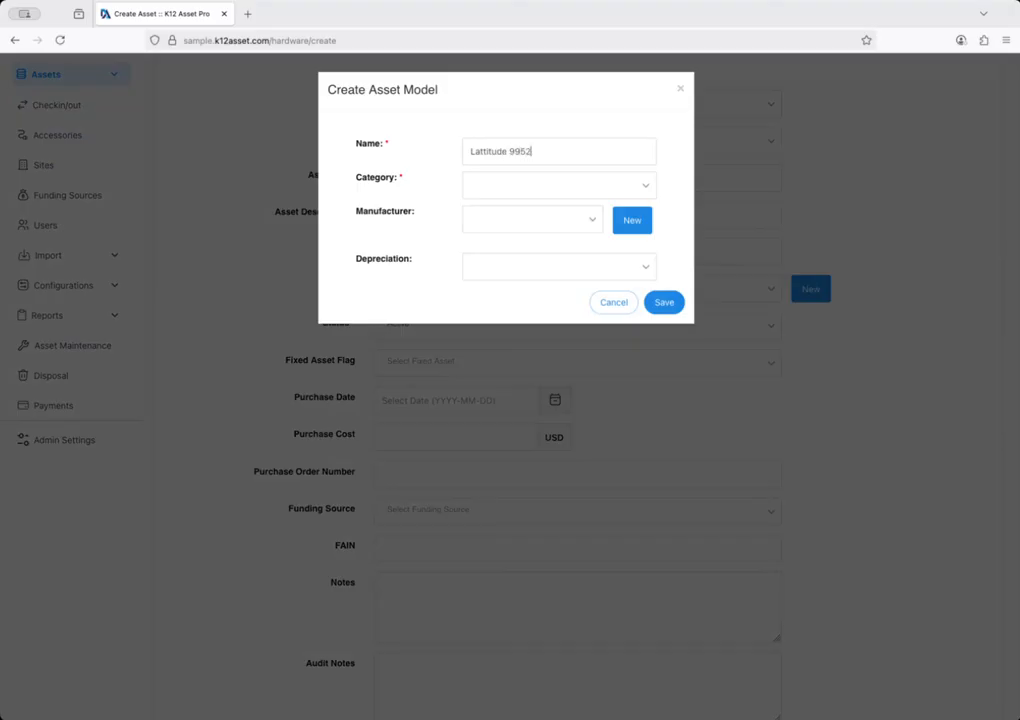
Step: Give the new asset model the category LAPTOP and the manufacturer DELL, and save it
click(549, 186)
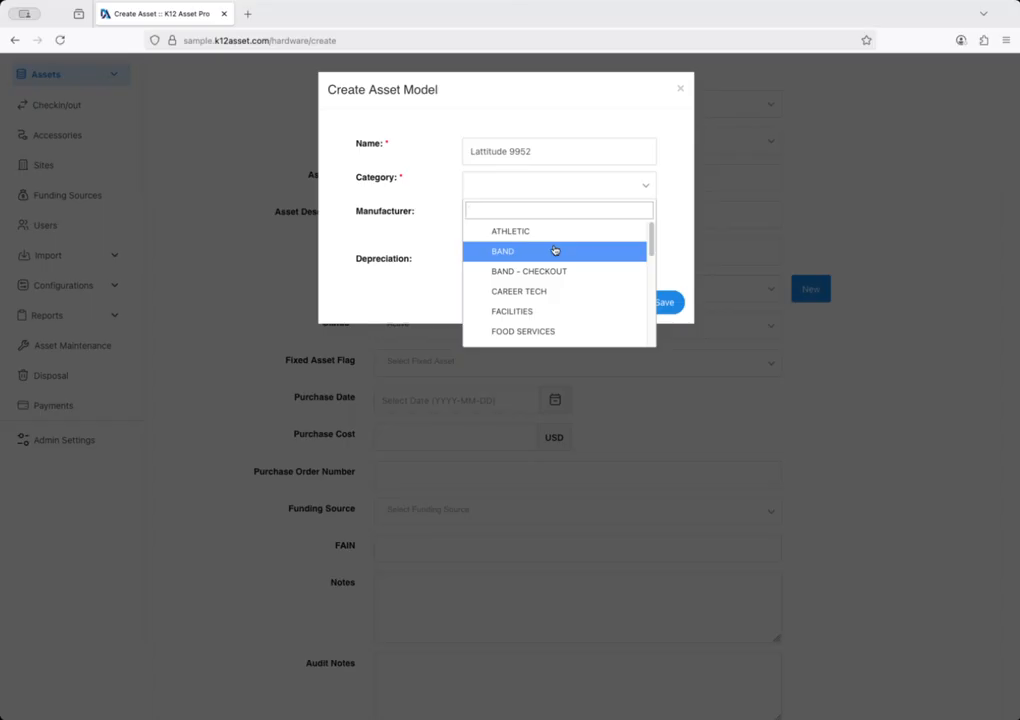
text(ap)
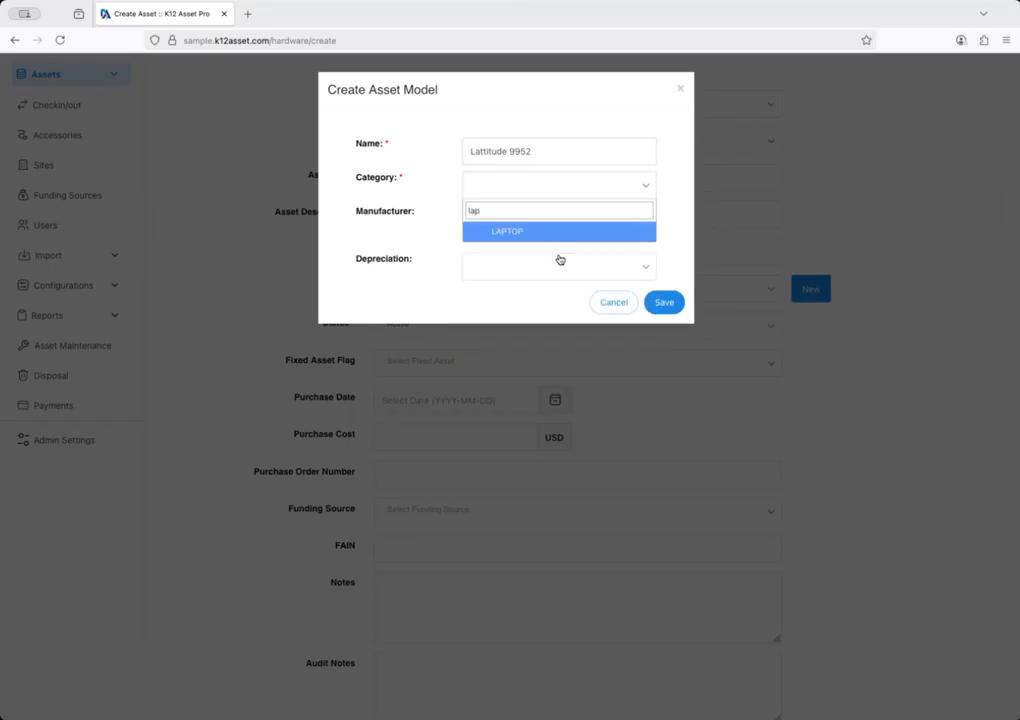
click(537, 233)
click(503, 223)
text(del)
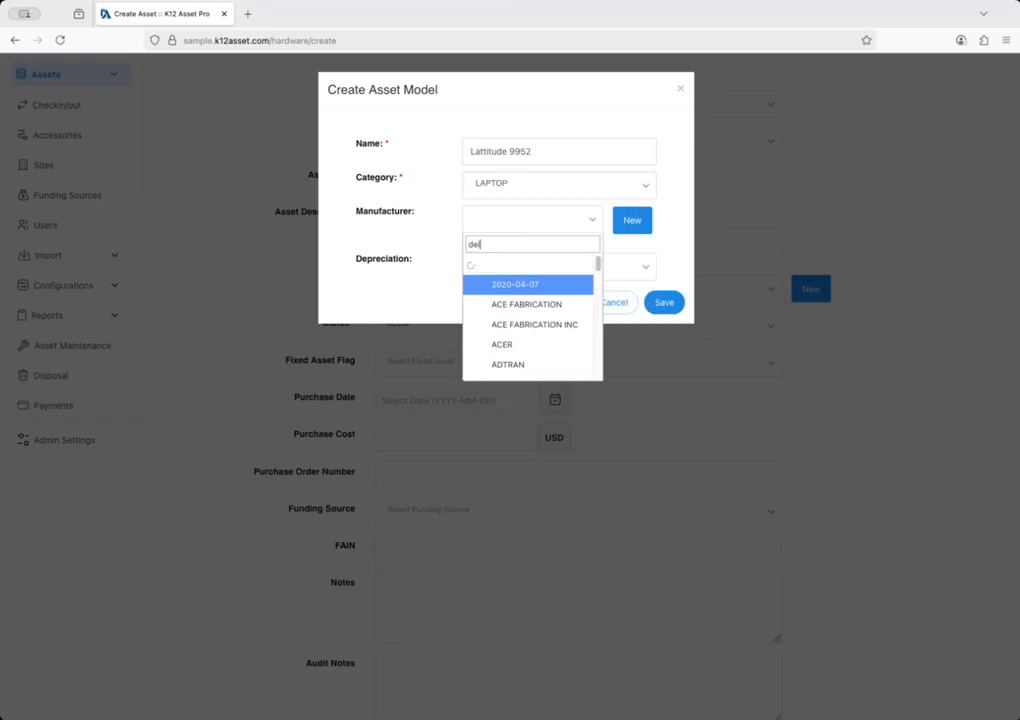
click(505, 272)
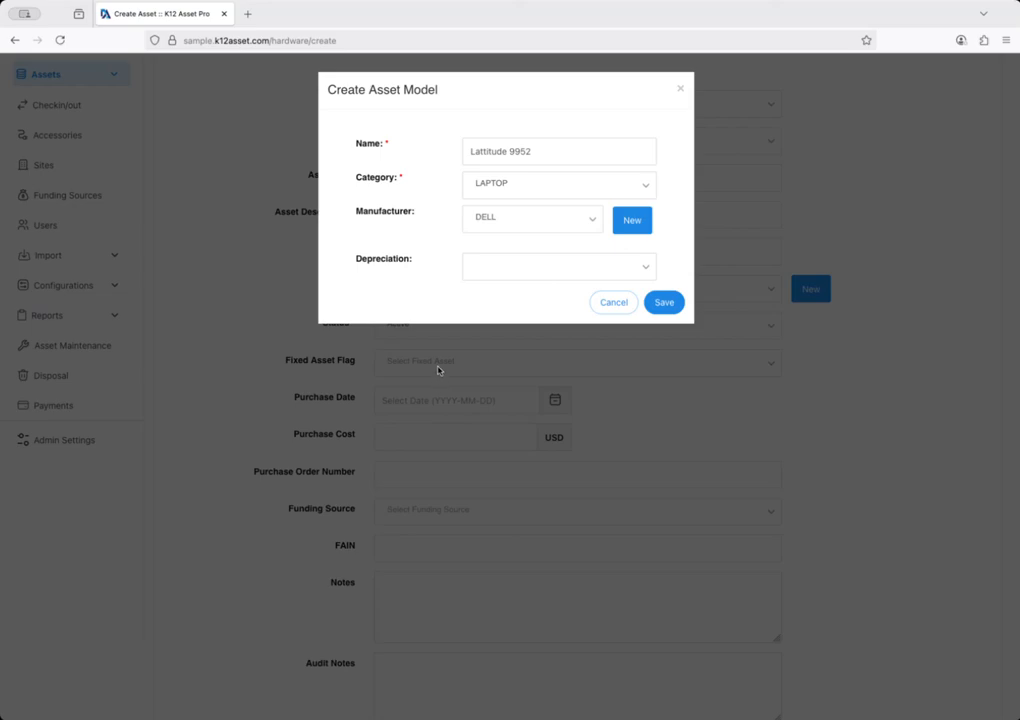
click(666, 305)
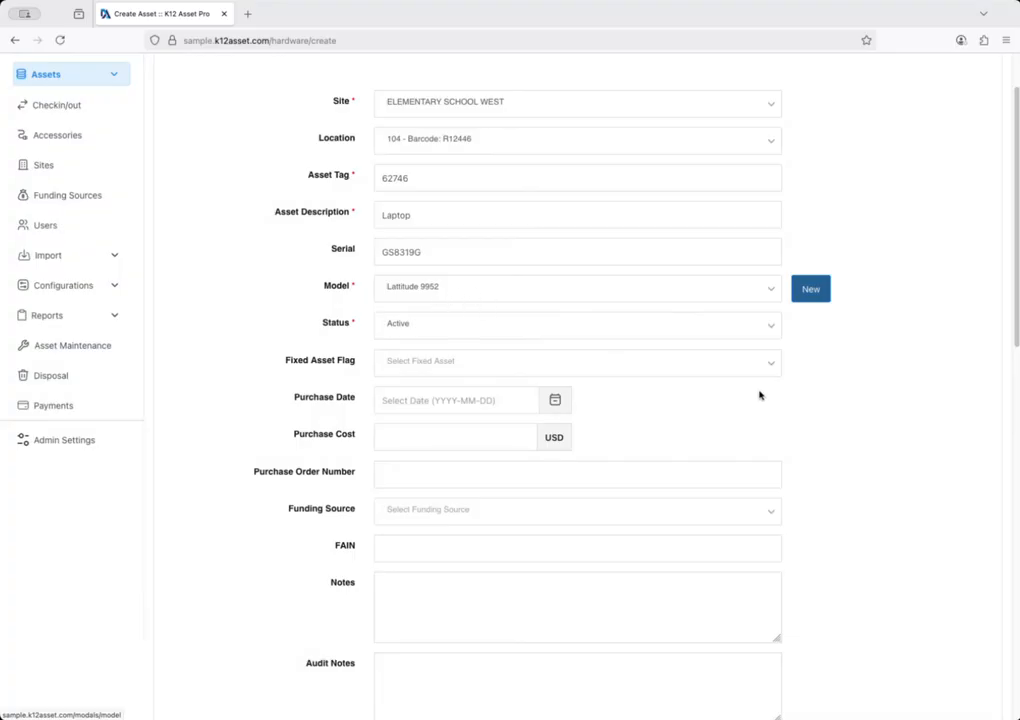
Step: Fill in the asset's purchase details with date 2025-09-02, cost 1000 USD, the purchase order number and funding source ESSER II
scroll(758, 390, down, 2)
scroll(754, 390, down, 3)
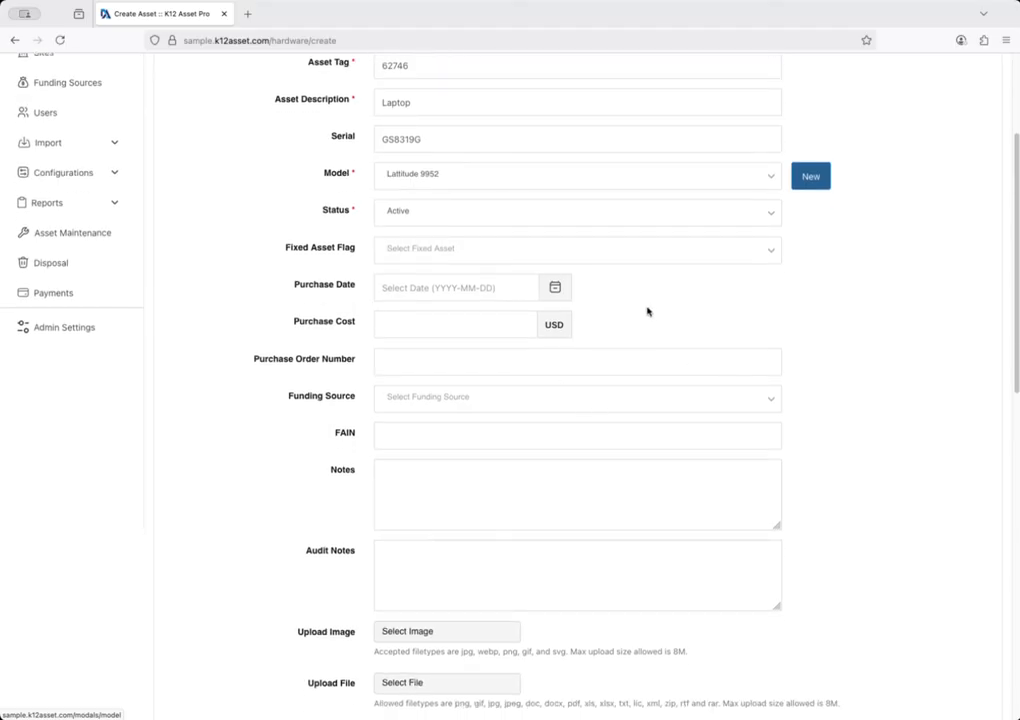
click(502, 289)
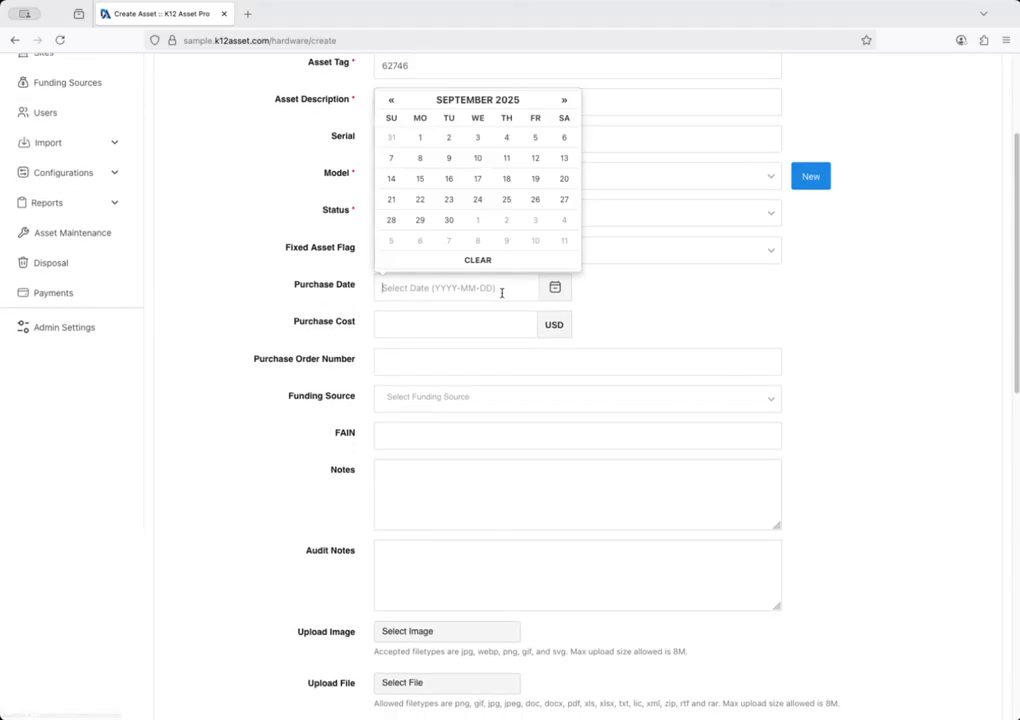
click(449, 138)
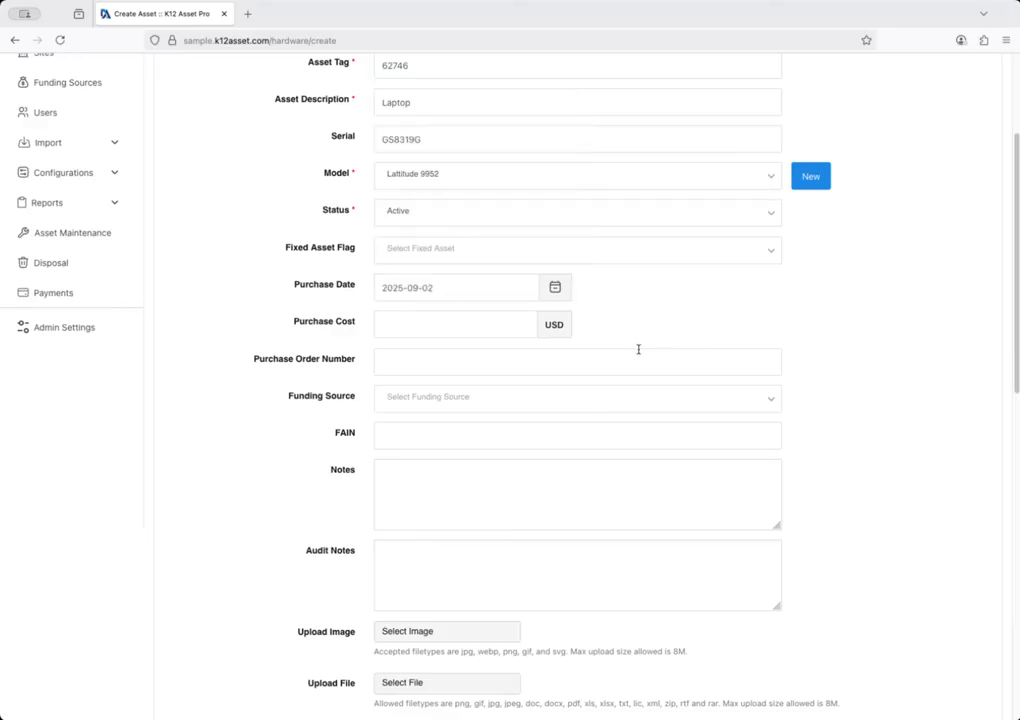
click(467, 321)
text(1000)
text(25-2732)
click(420, 398)
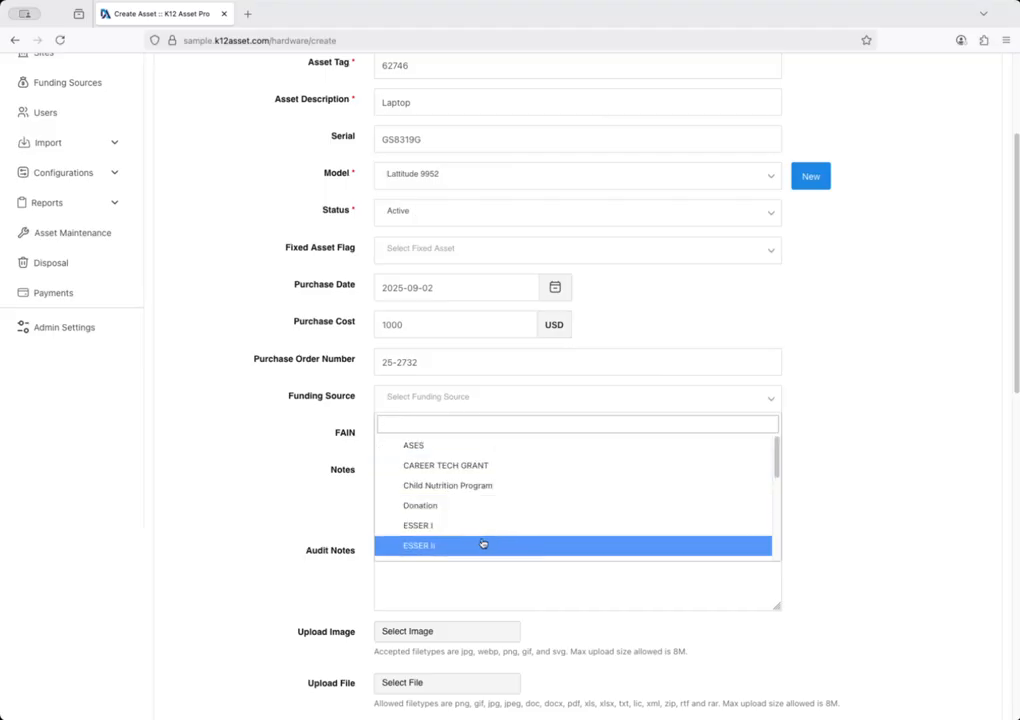
click(483, 545)
Step: Review the rest of the asset form, including notes, uploads and additional information, and check which fields are required
scroll(280, 445, down, 4)
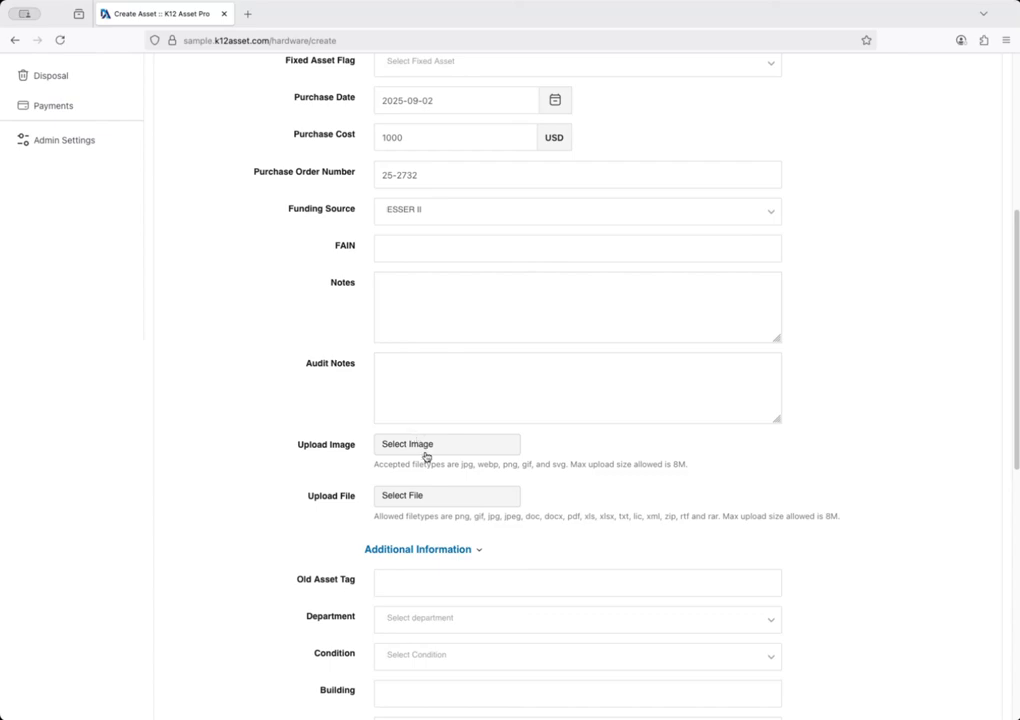
scroll(570, 505, down, 7)
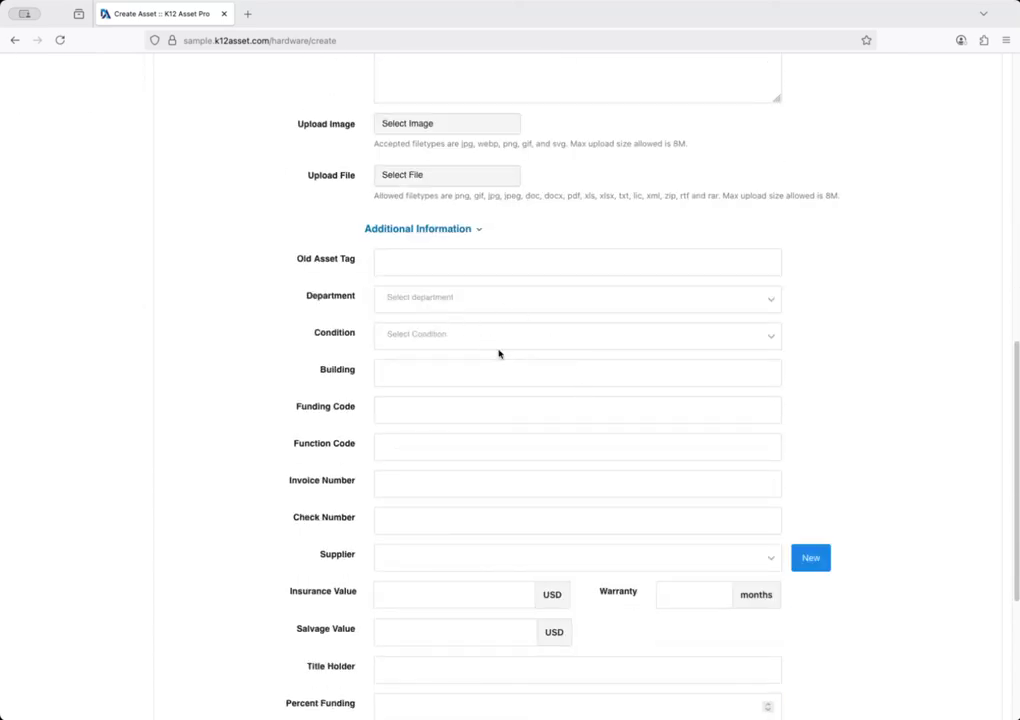
scroll(499, 392, down, 1)
scroll(500, 389, down, 3)
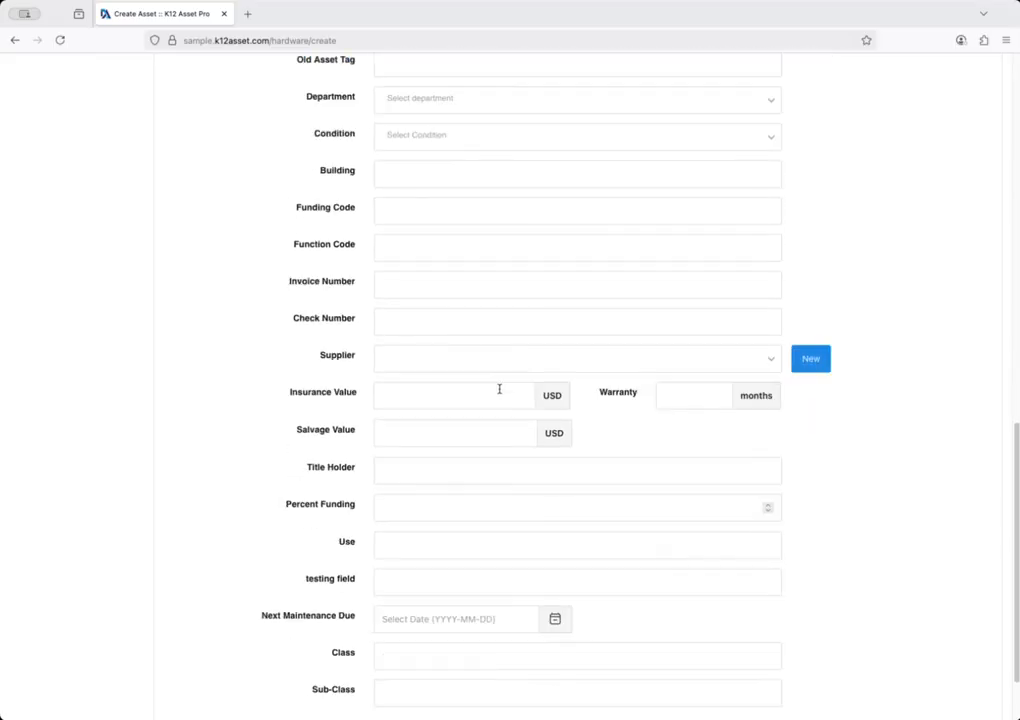
scroll(494, 385, up, 5)
scroll(489, 374, up, 9)
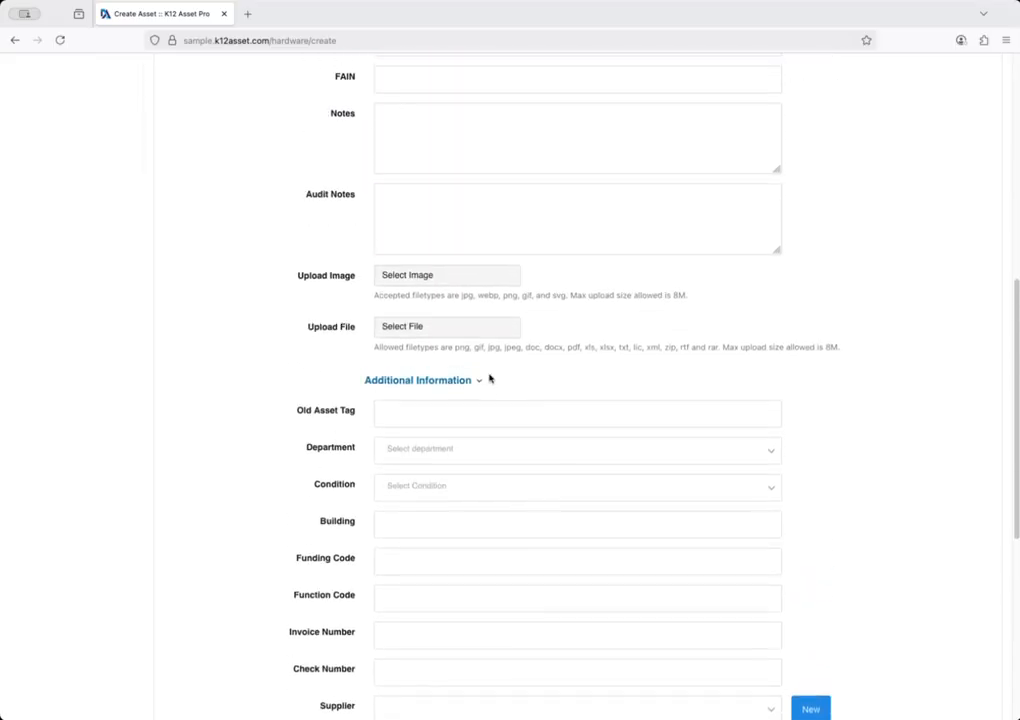
scroll(489, 374, up, 3)
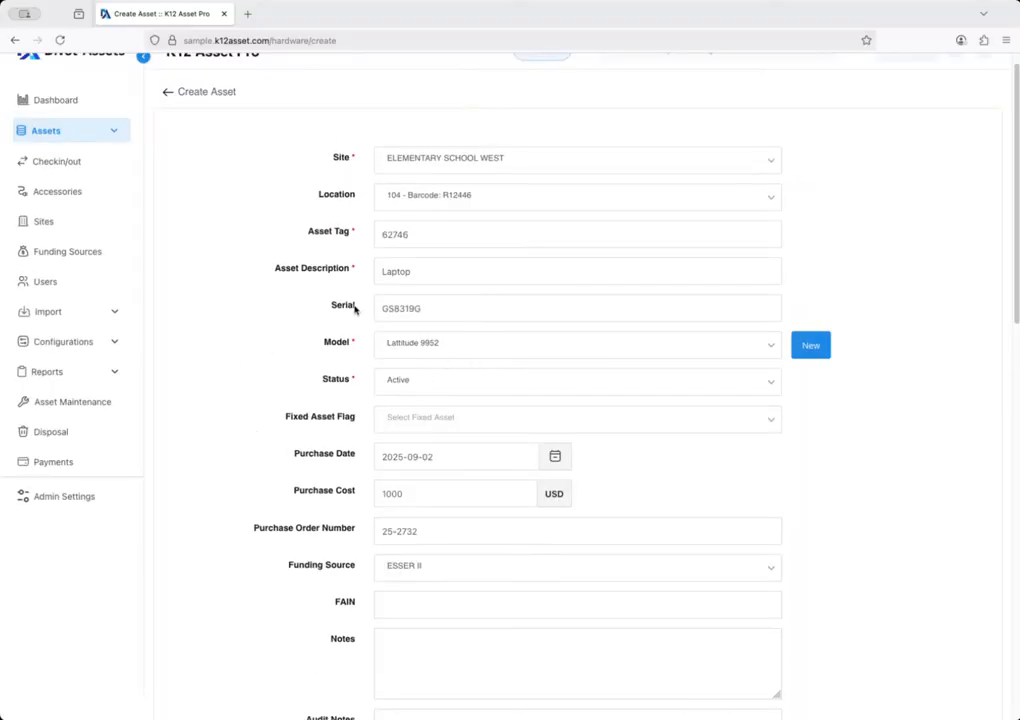
drag(433, 236, 275, 217)
click(182, 248)
scroll(487, 216, up, 1)
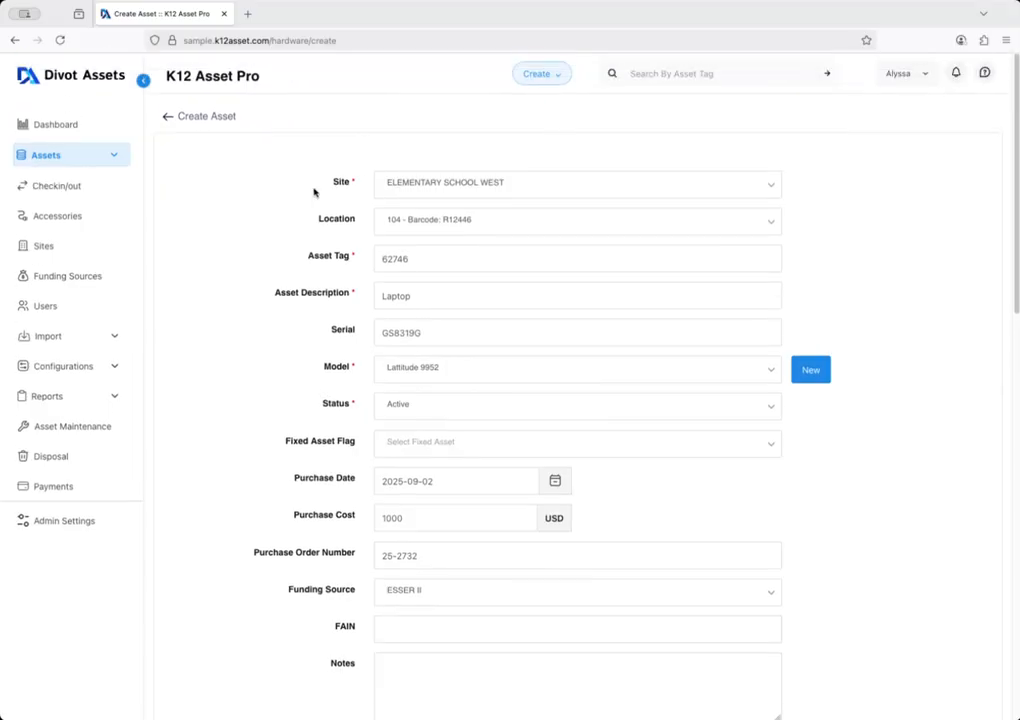
Step: Save the new asset record and dismiss the notification
scroll(850, 460, down, 5)
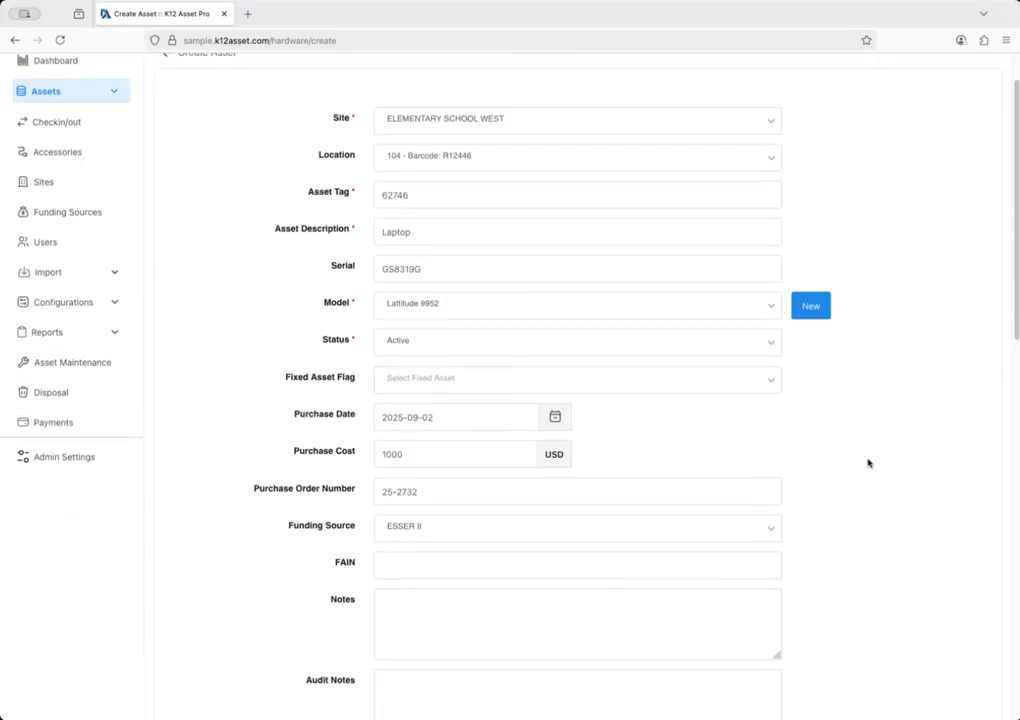
scroll(875, 462, down, 5)
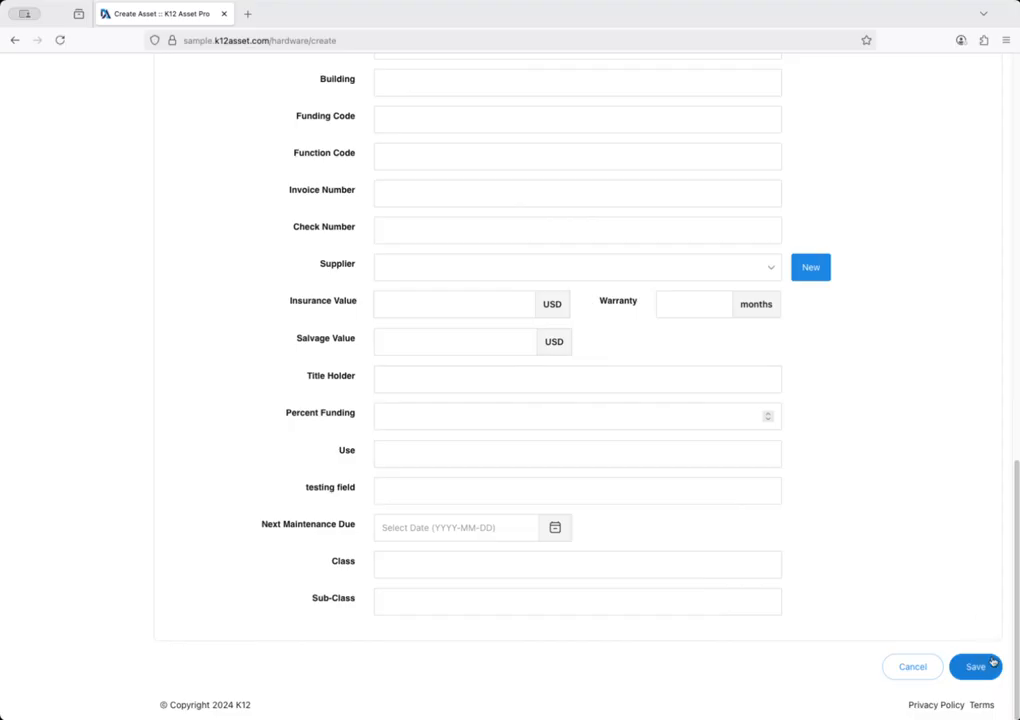
click(986, 670)
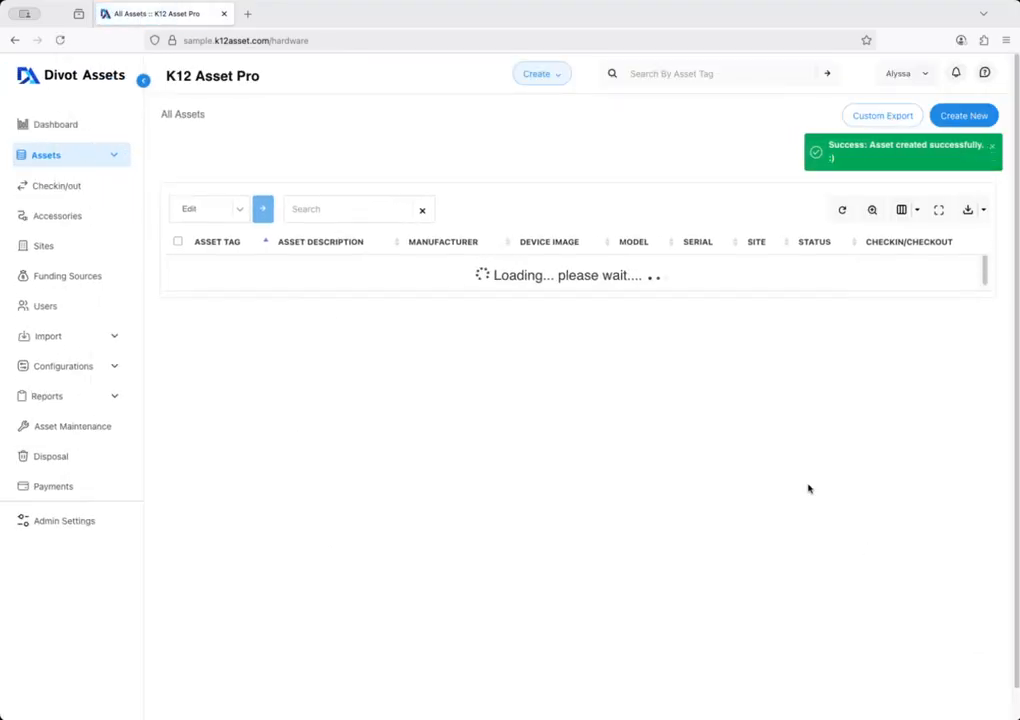
click(995, 150)
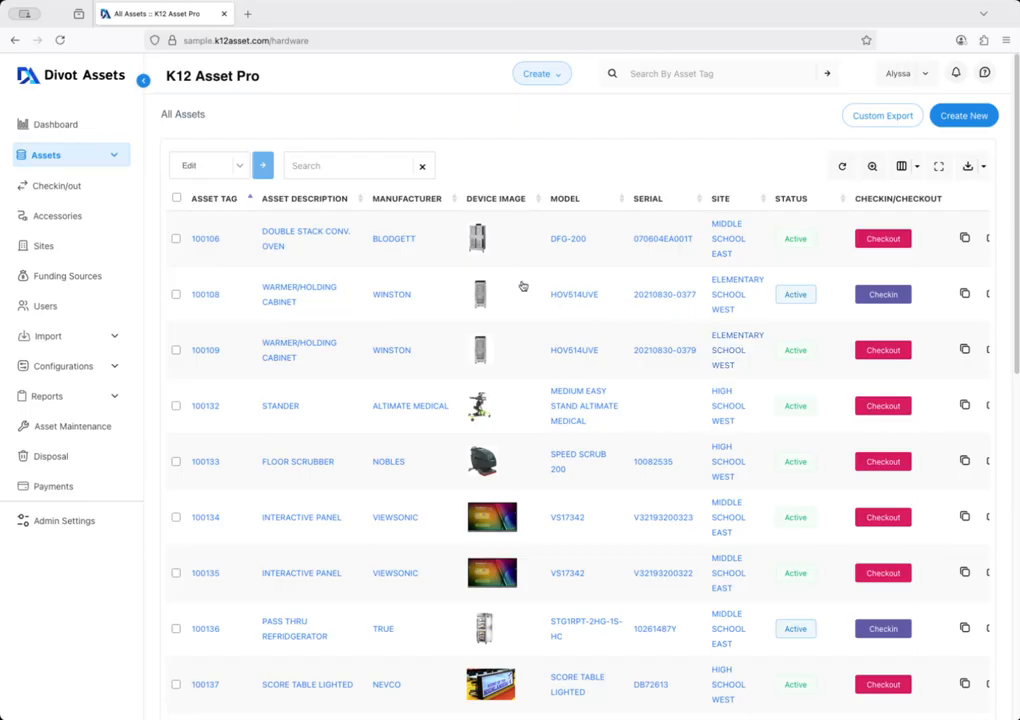
Step: Look through the list of all assets and check the rows-per-page options
scroll(489, 283, down, 1)
scroll(489, 283, down, 10)
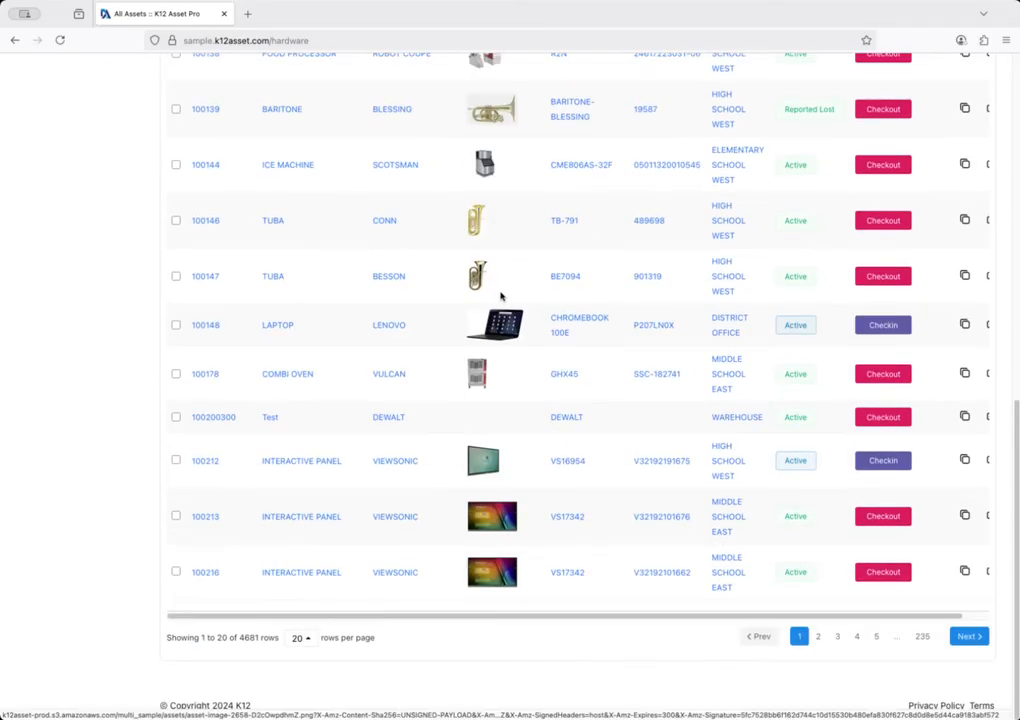
click(308, 640)
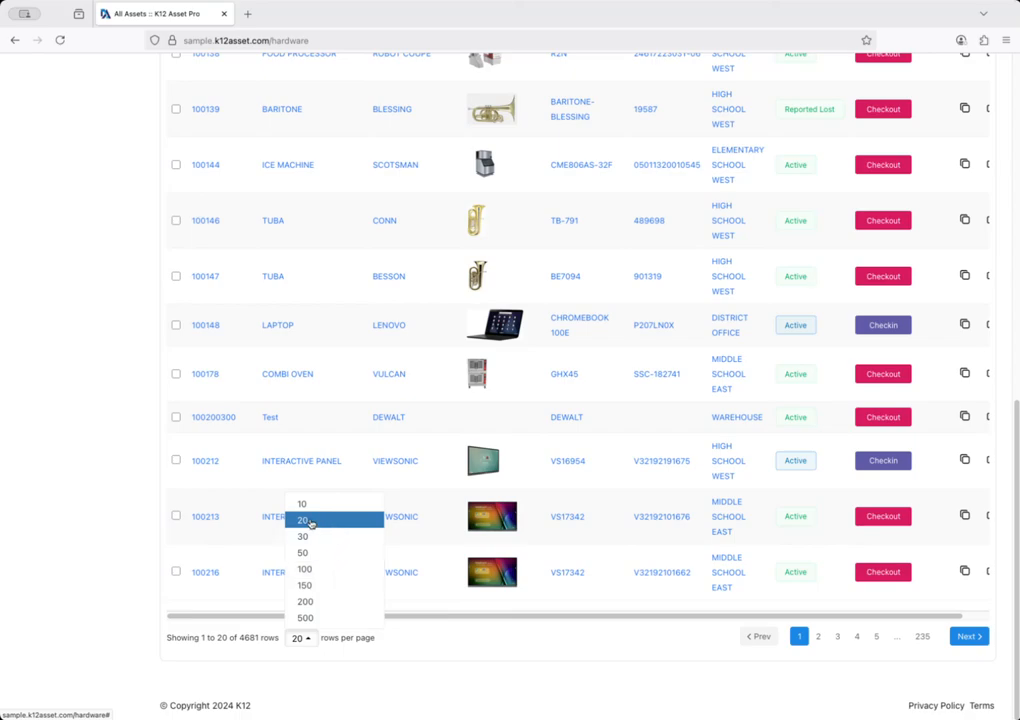
click(456, 668)
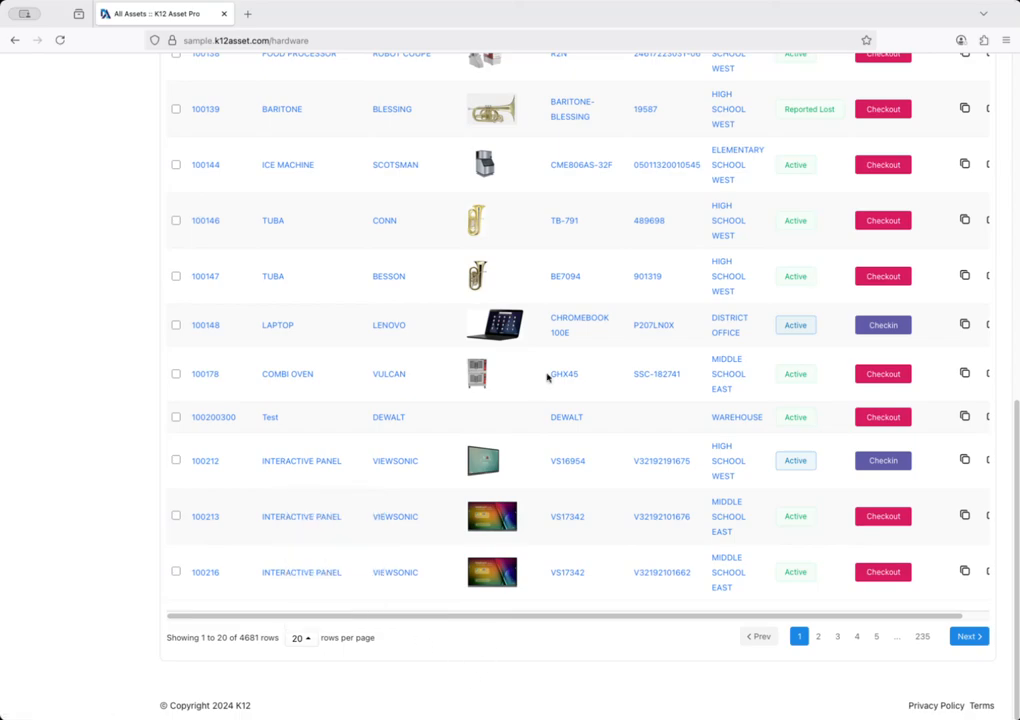
scroll(549, 378, up, 2)
scroll(551, 326, up, 5)
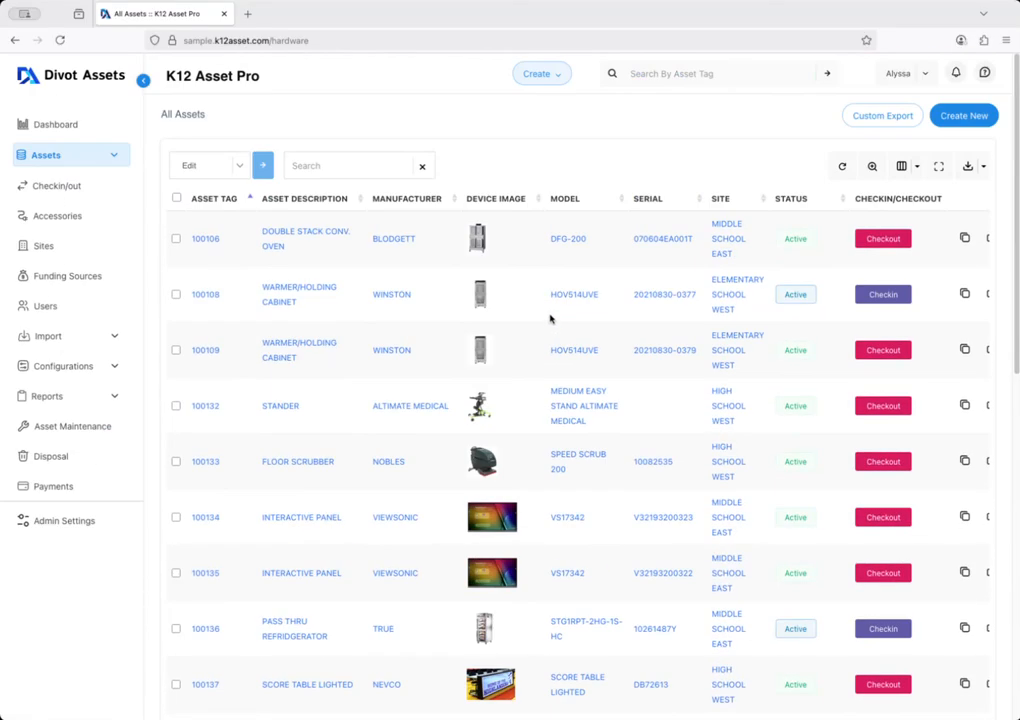
Step: Filter the asset list with advanced search to site ELEMENTARY SCHOOL WEST and category LAPTOP, and look through the matches
click(872, 168)
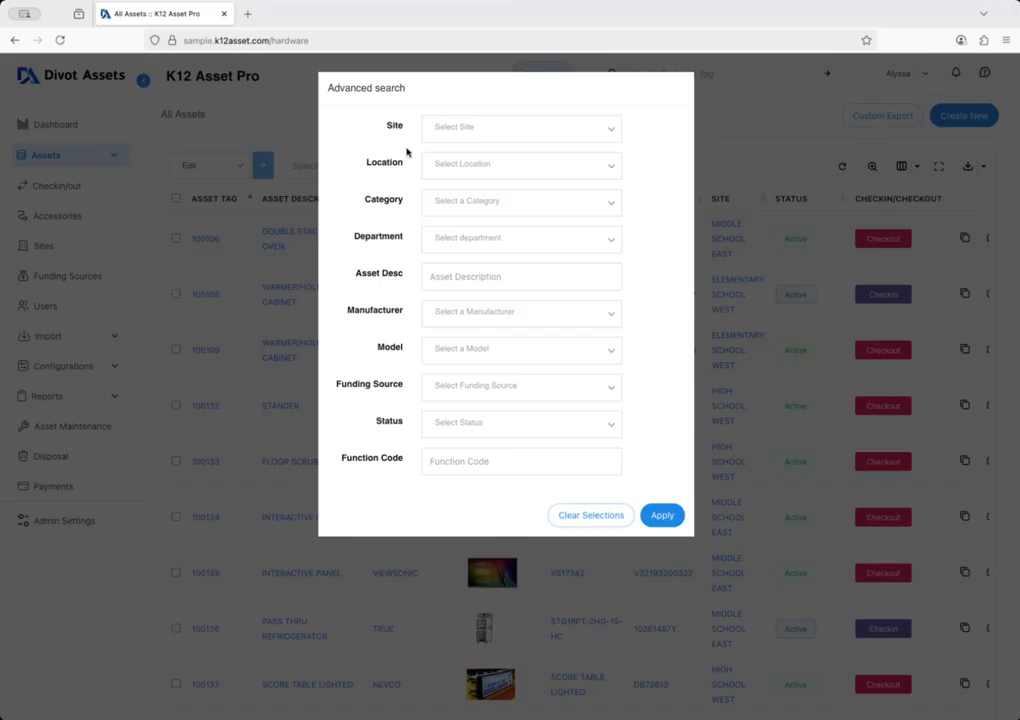
click(442, 136)
click(542, 256)
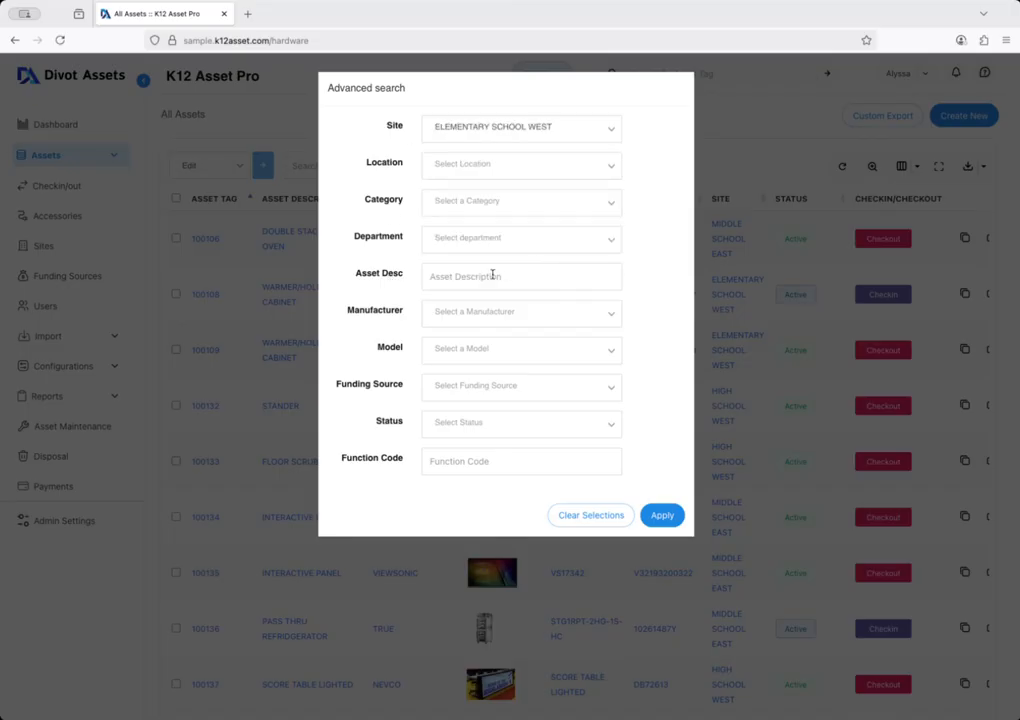
click(464, 205)
scroll(535, 266, down, 3)
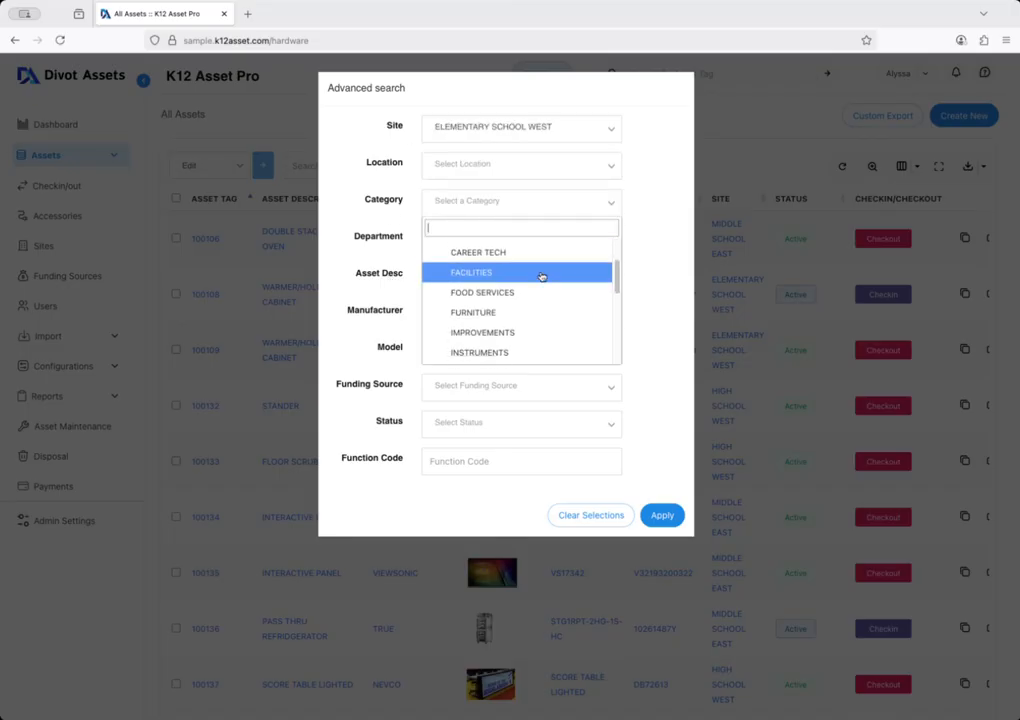
scroll(541, 276, down, 5)
scroll(542, 280, up, 2)
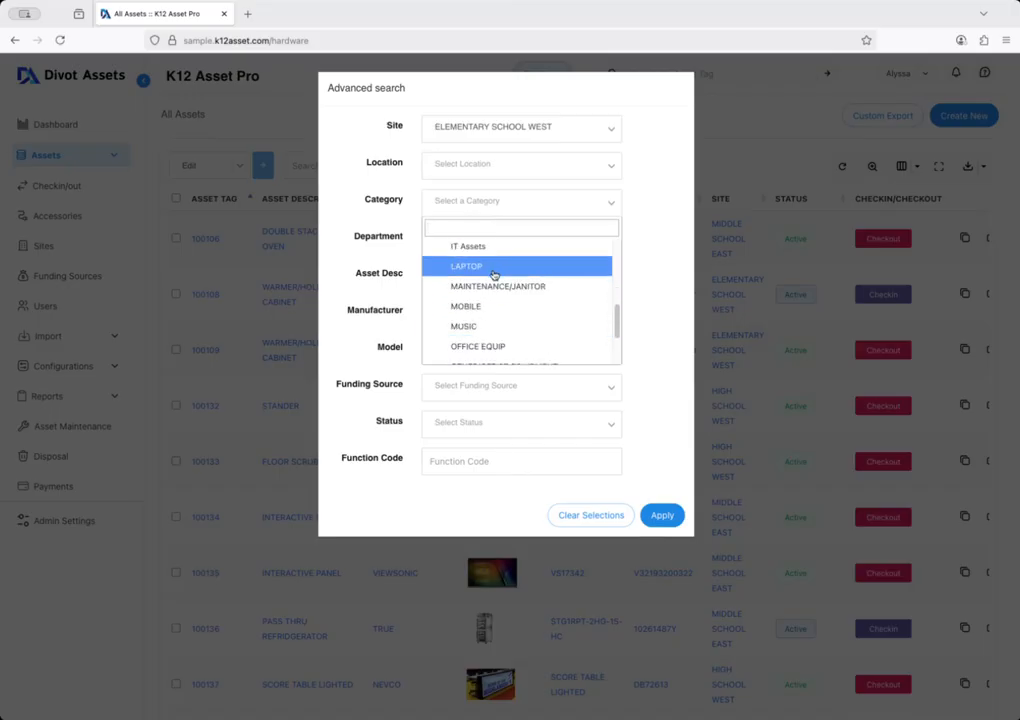
click(493, 274)
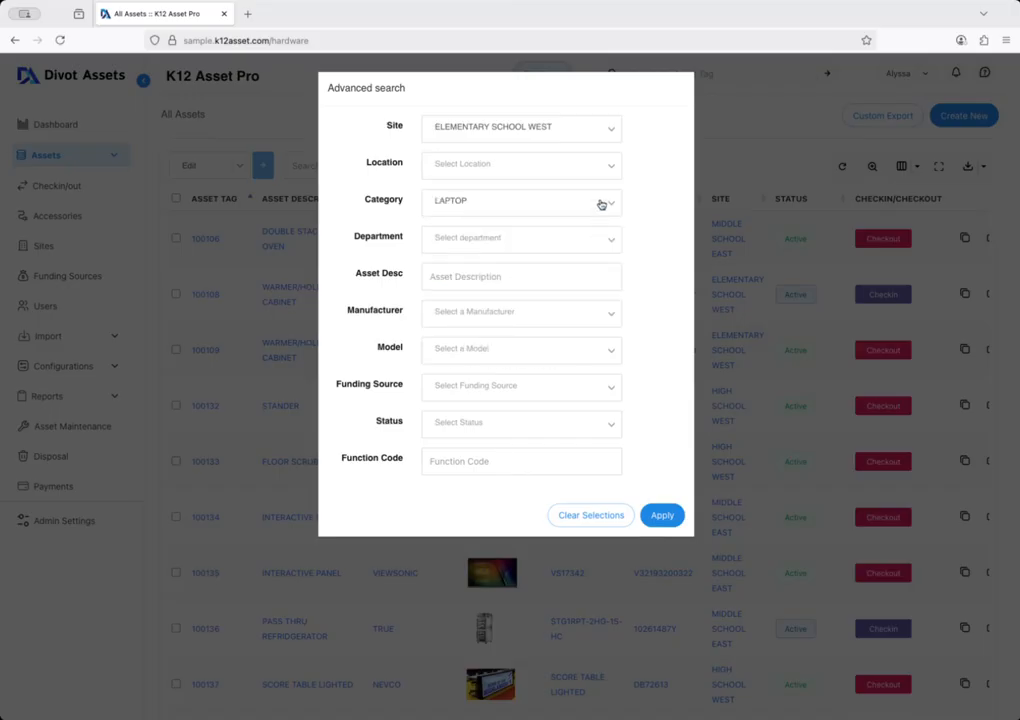
click(665, 515)
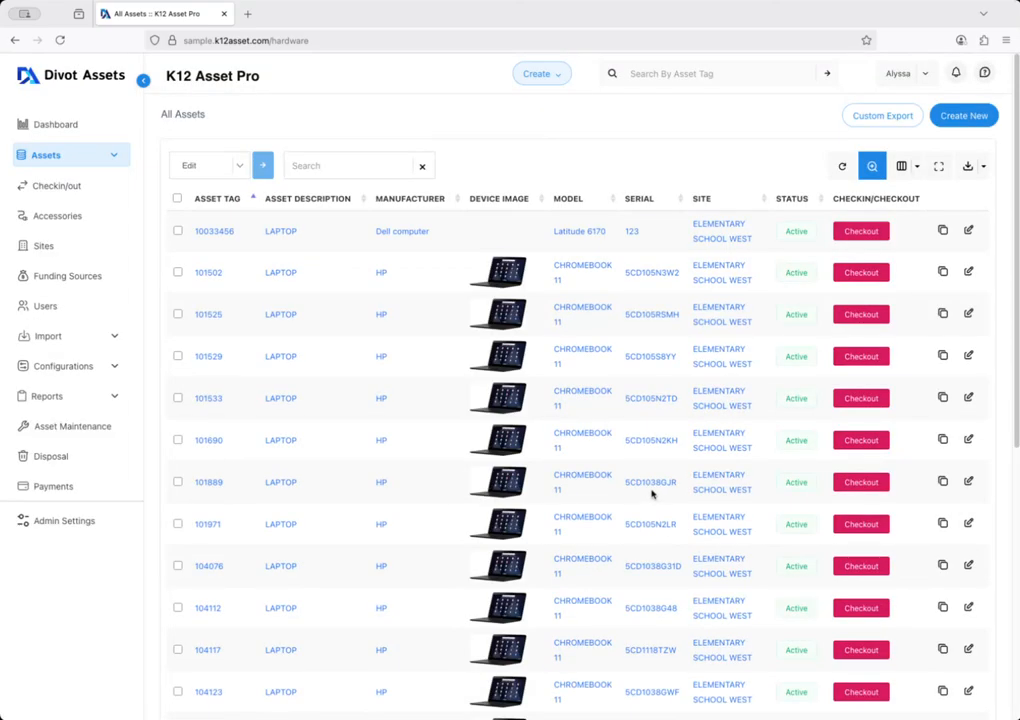
scroll(699, 479, down, 5)
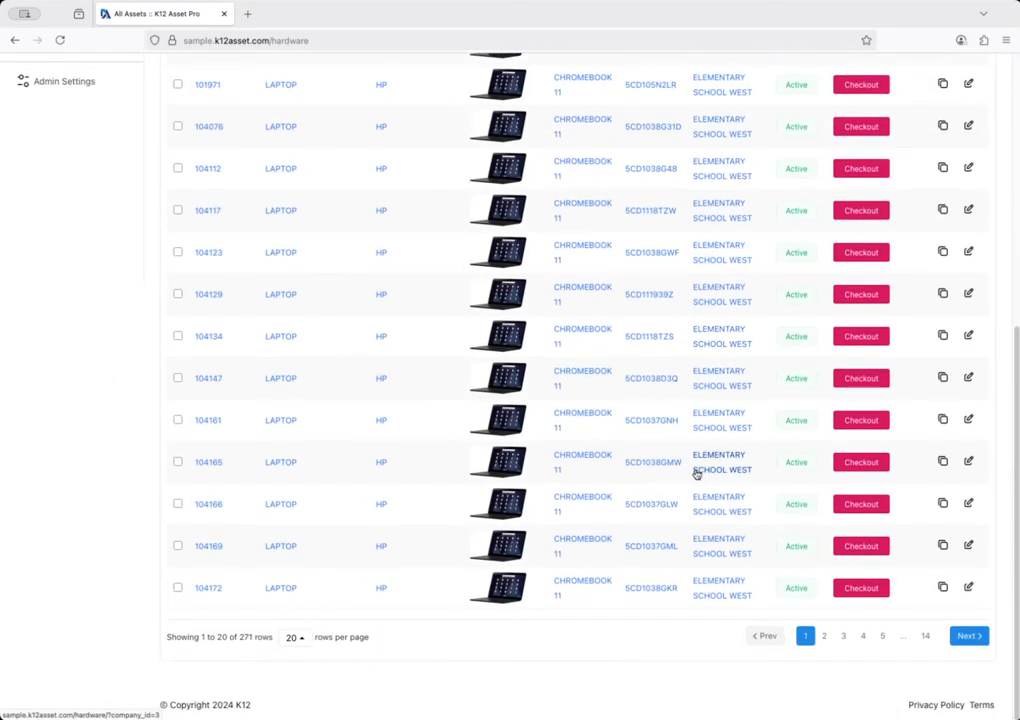
scroll(674, 431, up, 5)
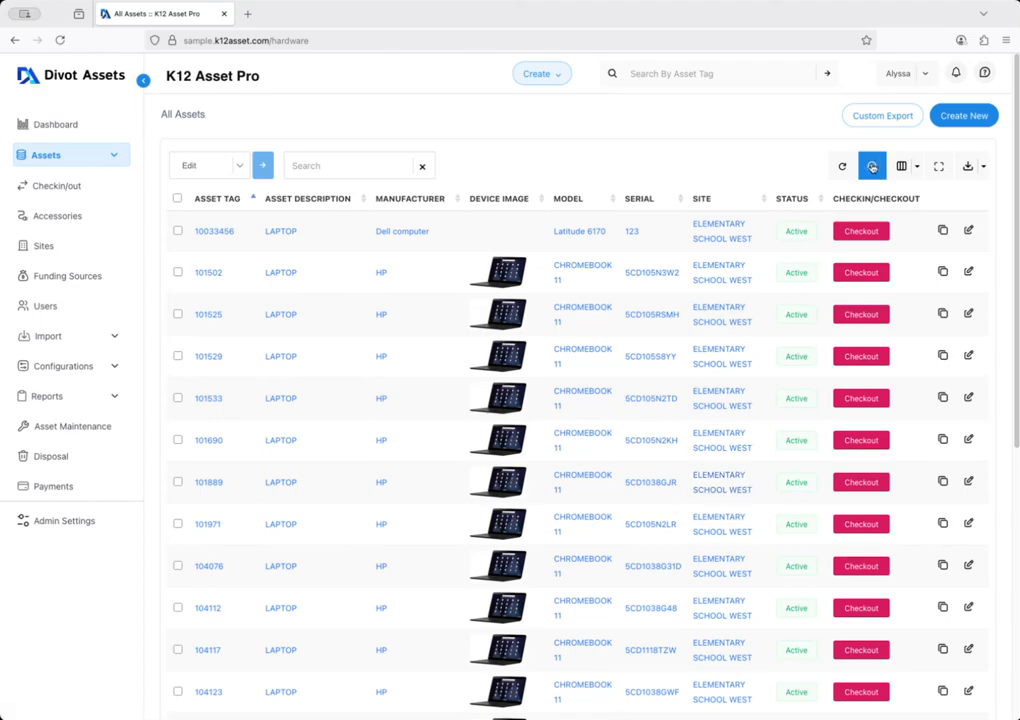
Step: Clear all advanced search selections and apply the empty filter to the asset list
click(872, 167)
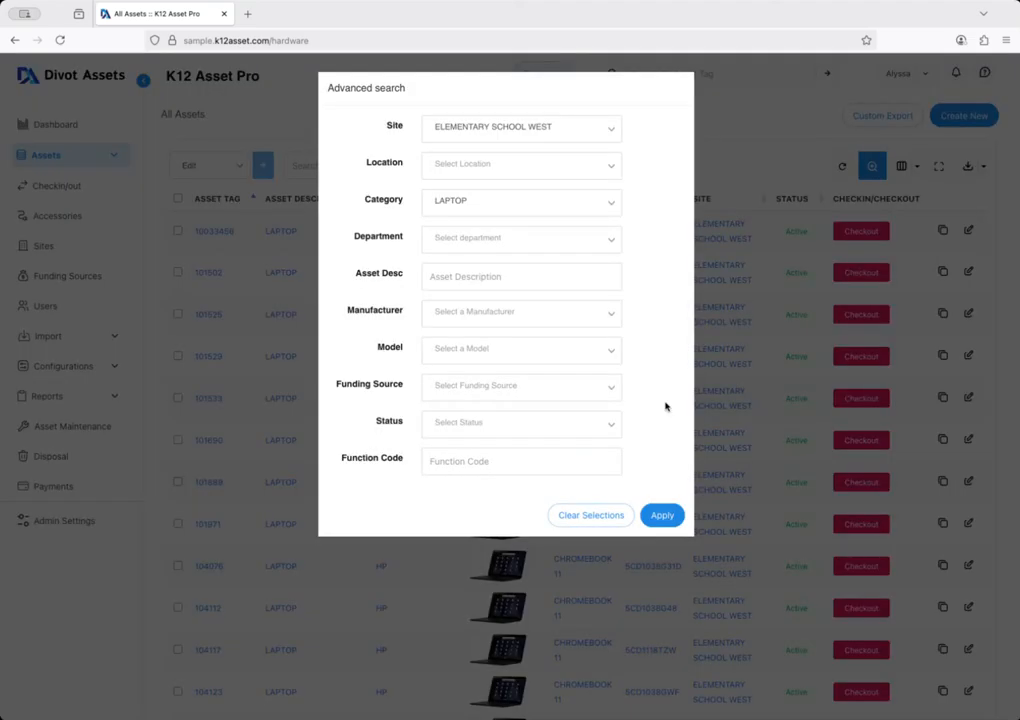
click(610, 518)
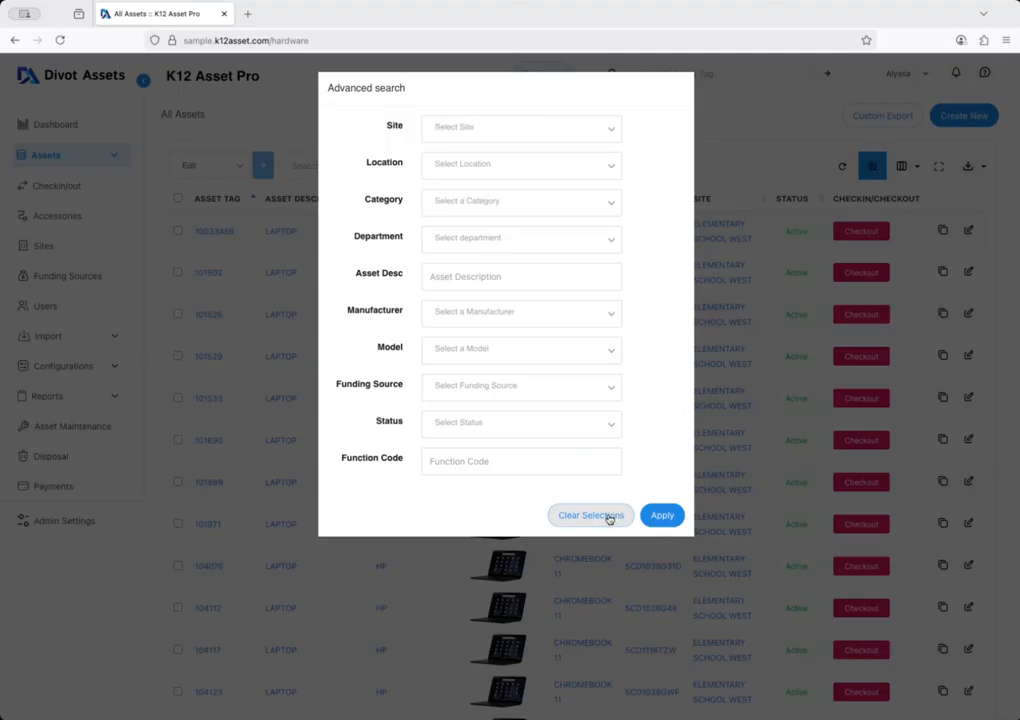
click(662, 517)
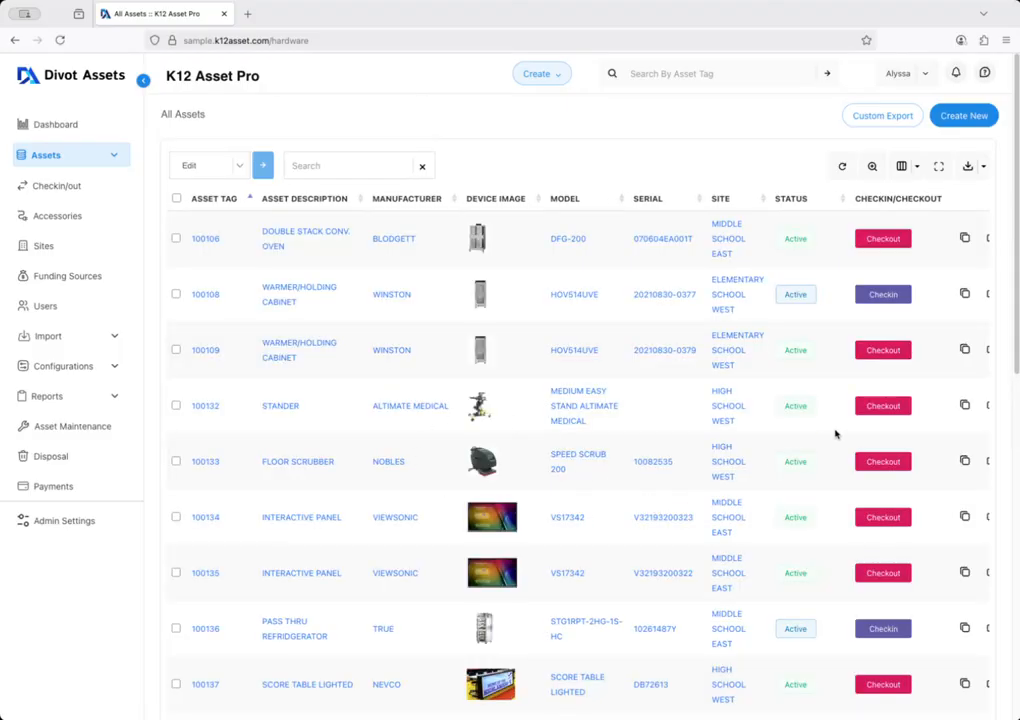
Step: Hide the Serial column in the asset list and show it again
click(903, 168)
scroll(877, 307, down, 2)
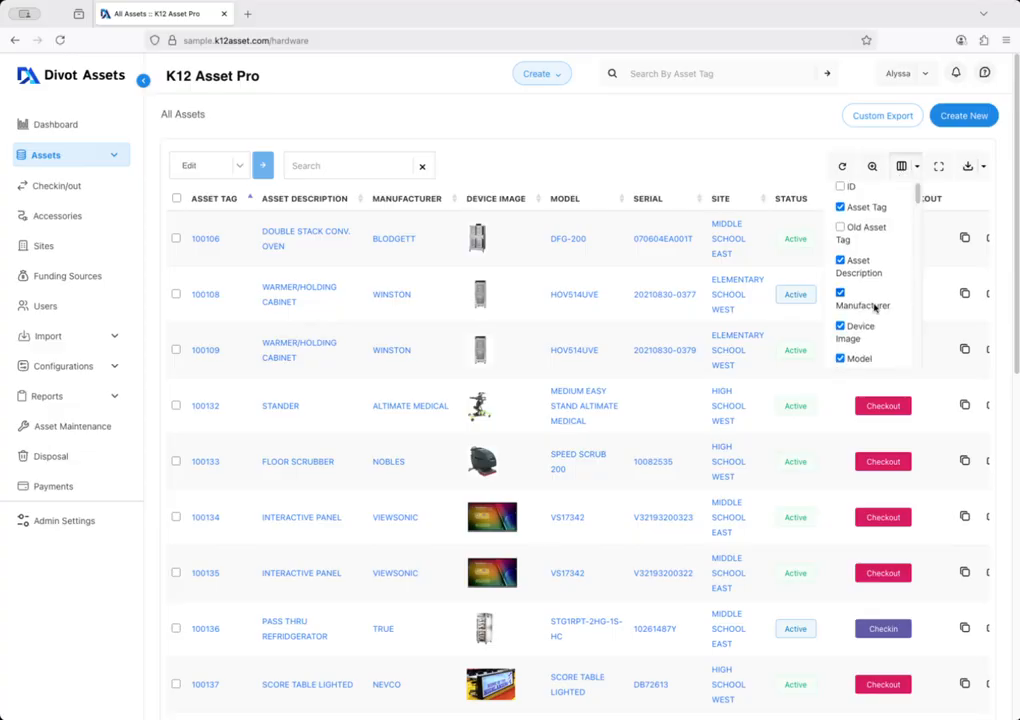
scroll(876, 309, down, 2)
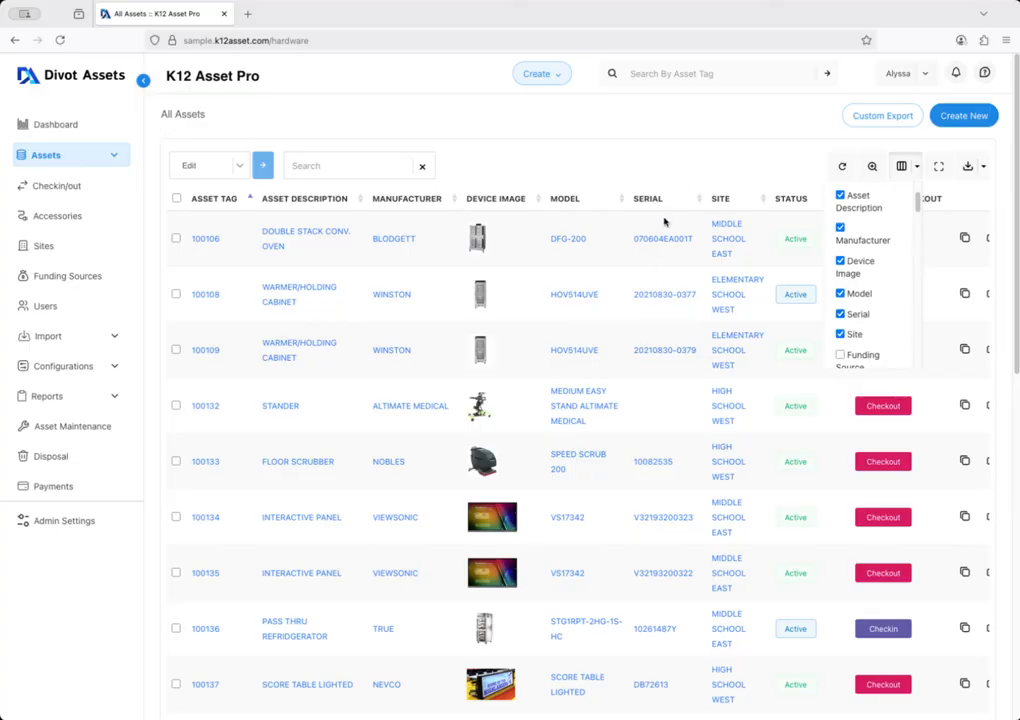
click(840, 315)
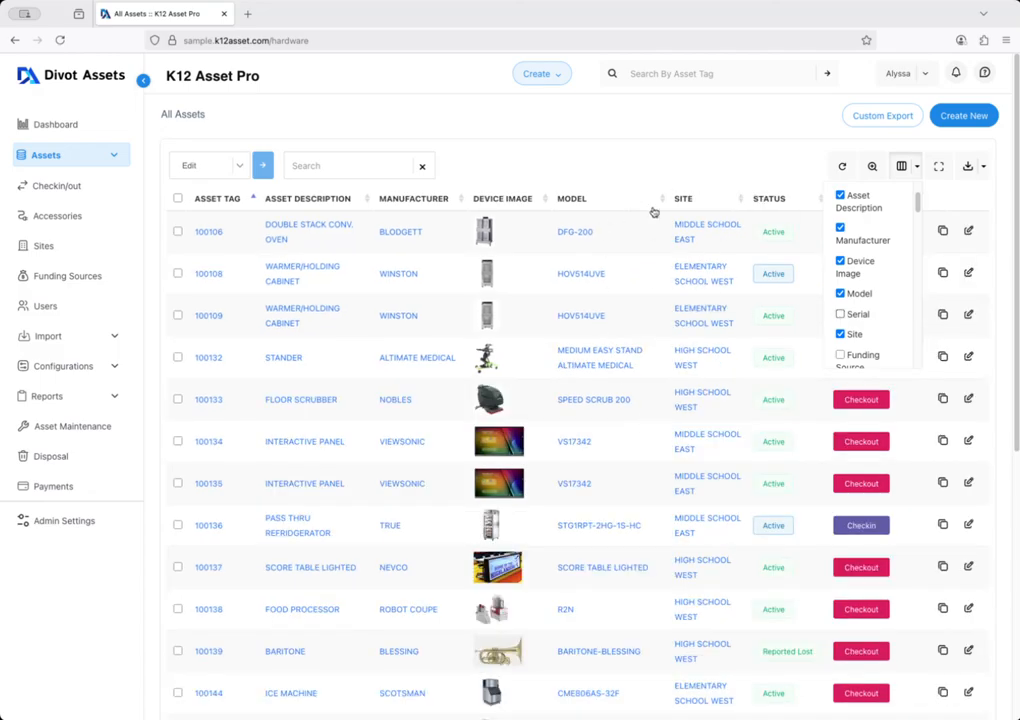
click(841, 315)
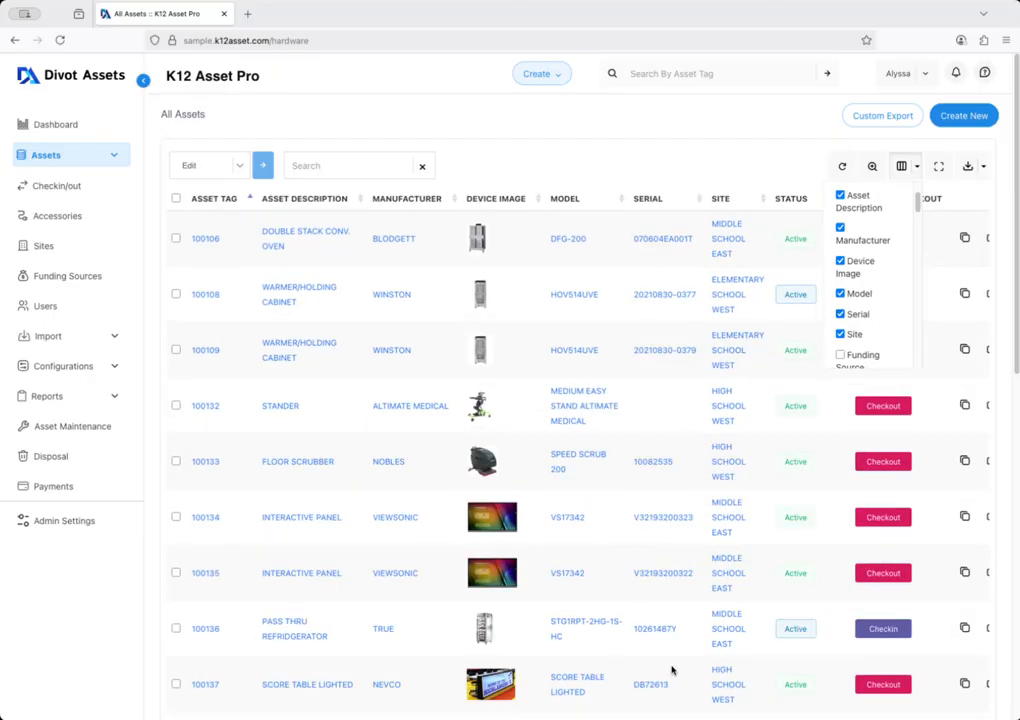
Step: Review all the columns available for the asset list and close the column chooser
scroll(870, 340, down, 6)
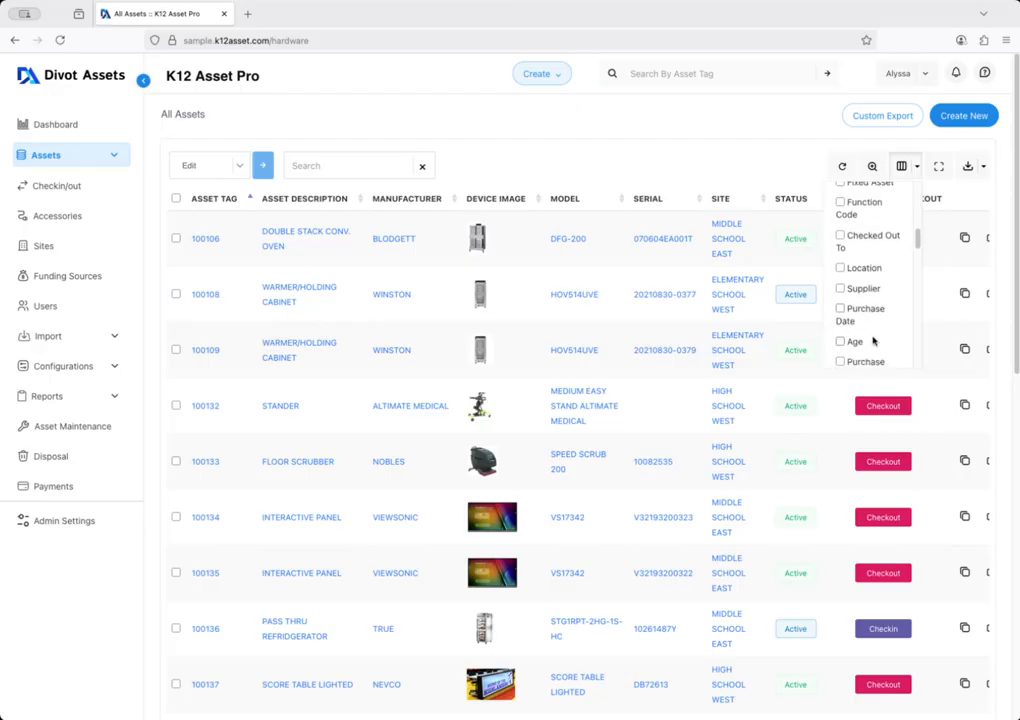
scroll(872, 341, down, 6)
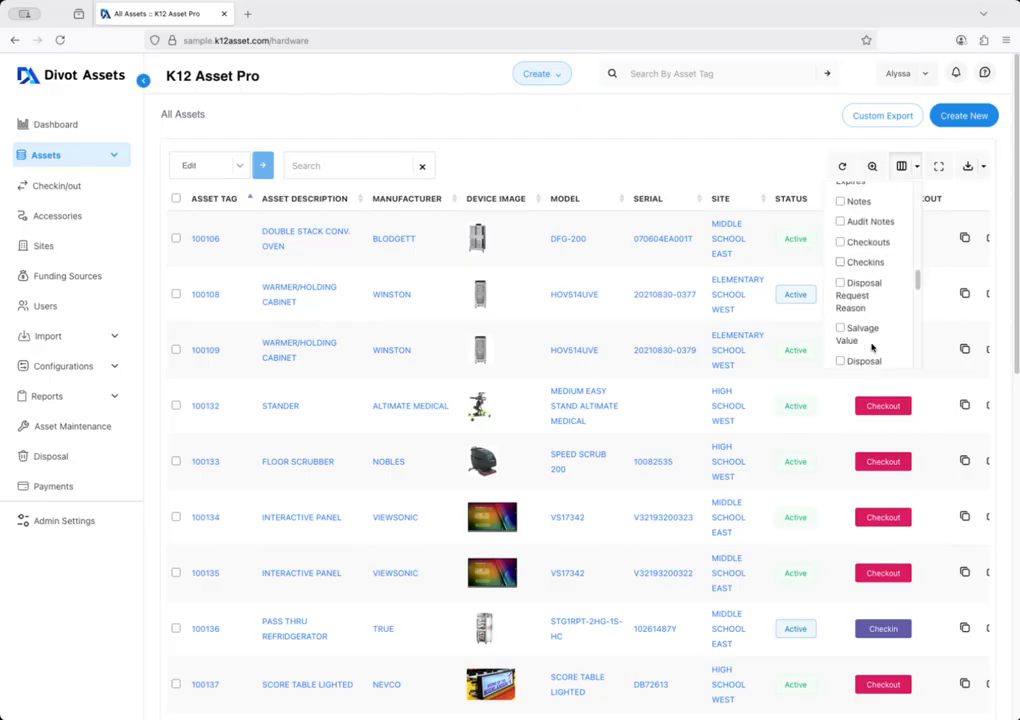
scroll(872, 347, down, 6)
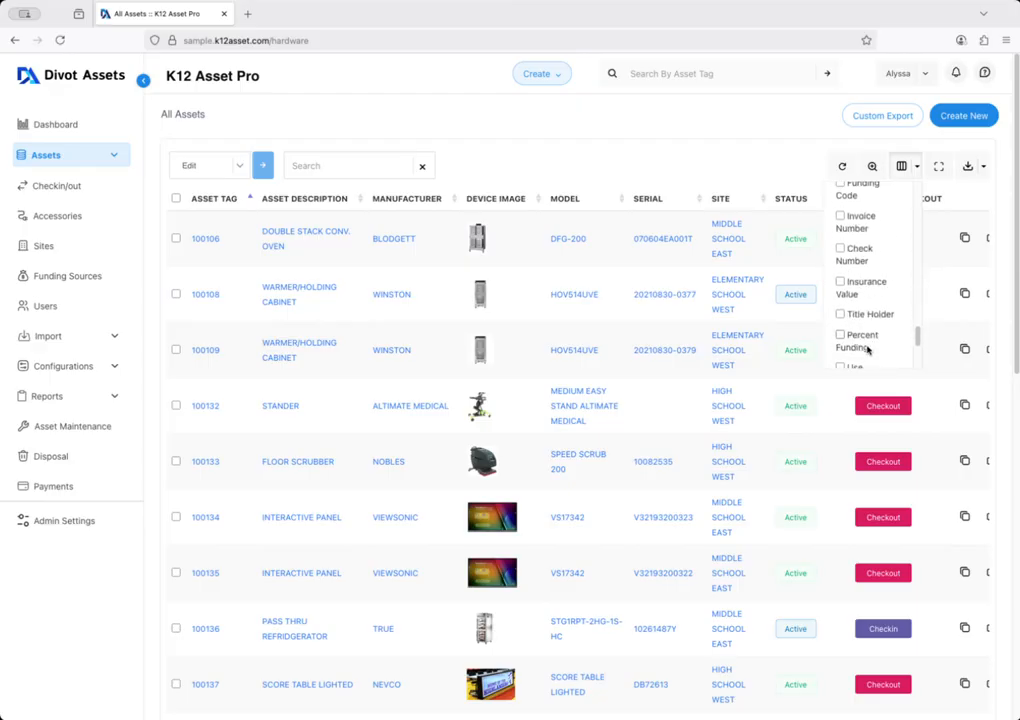
scroll(868, 348, down, 4)
scroll(862, 351, up, 6)
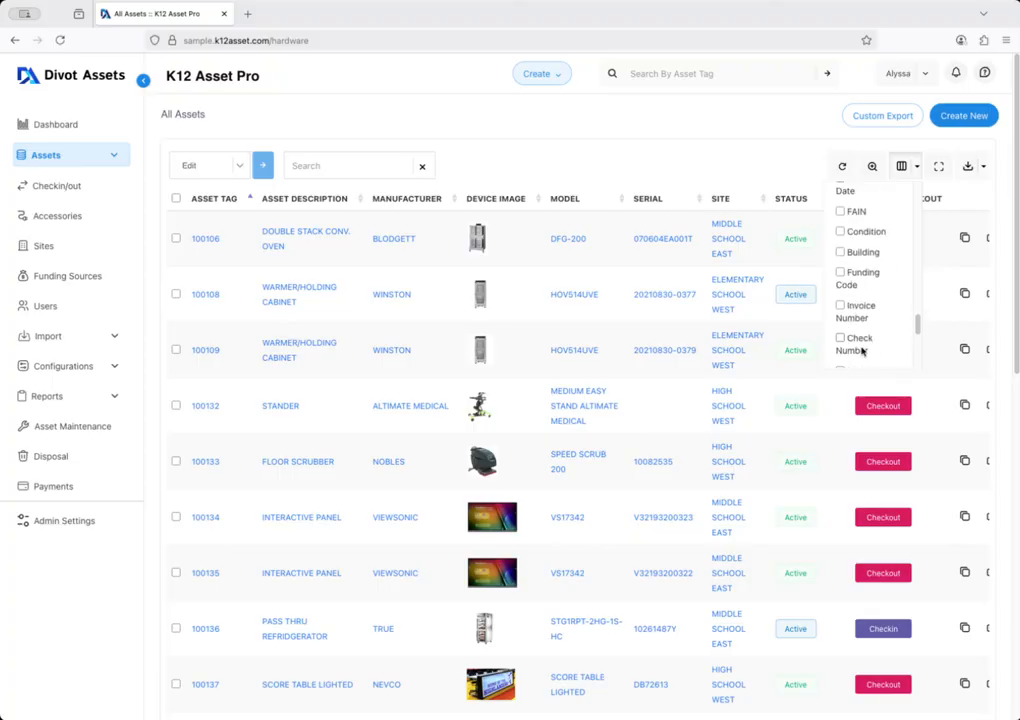
scroll(863, 349, up, 10)
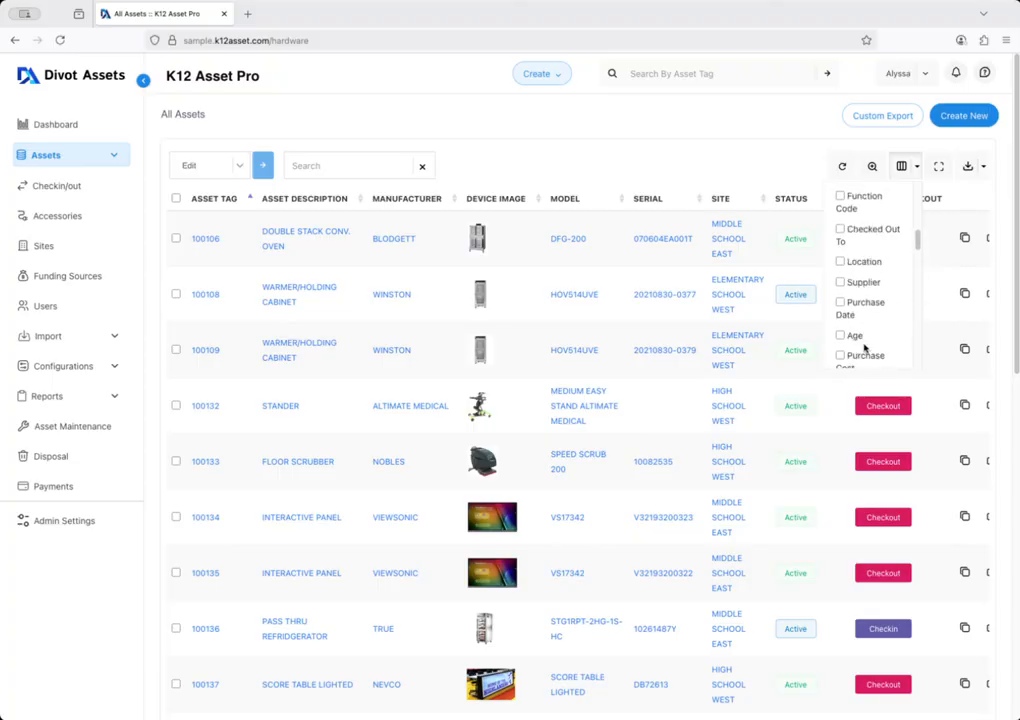
scroll(864, 347, up, 10)
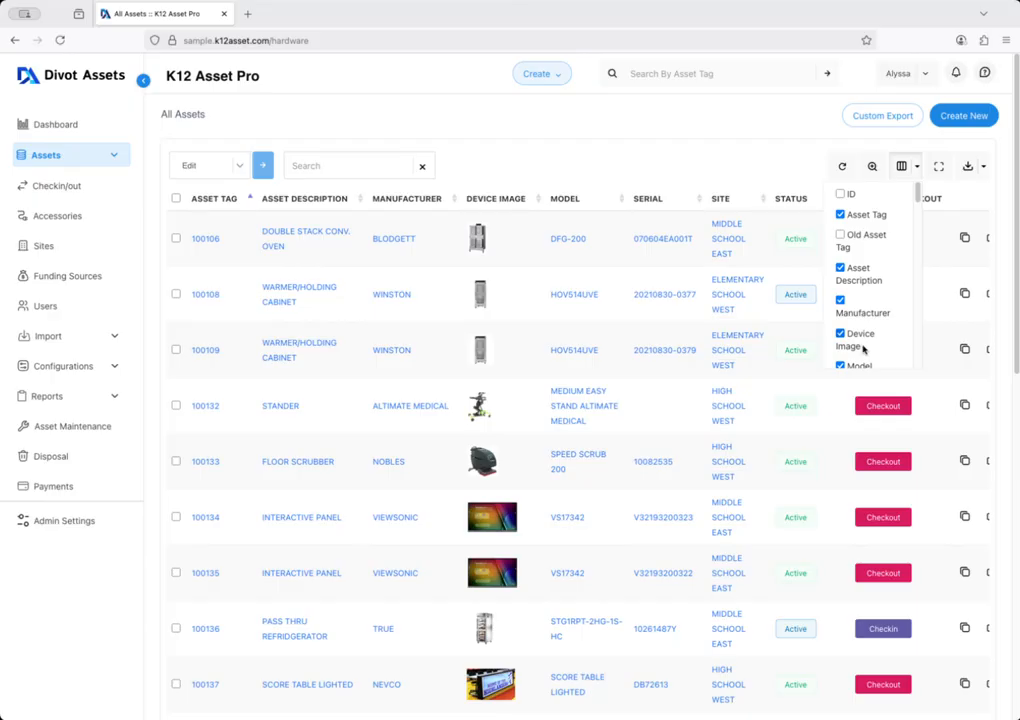
click(703, 175)
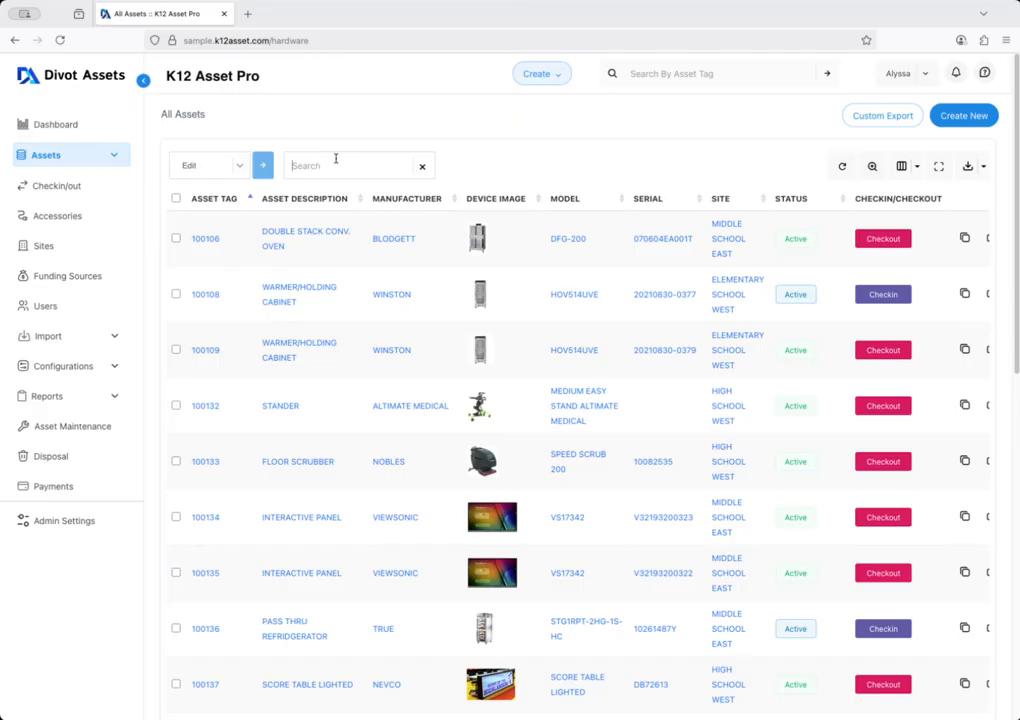
Step: Search the asset list for asset tag 62746 and for the manufacturer "dell", looking through the matching assets
click(336, 162)
text(62746)
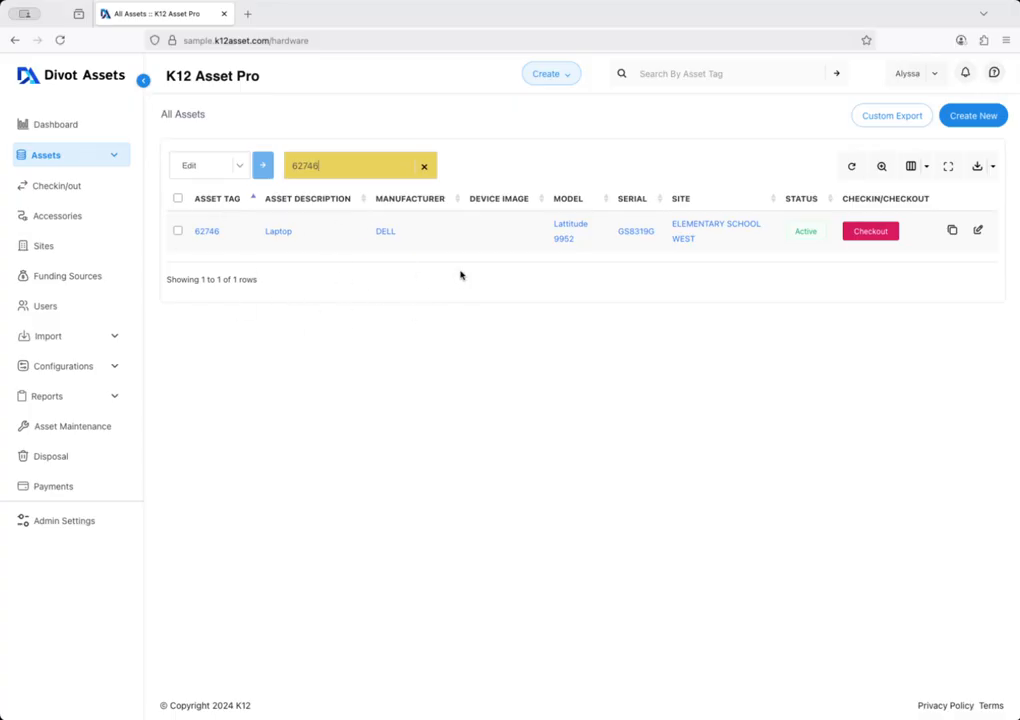
double_click(343, 167)
text(dell)
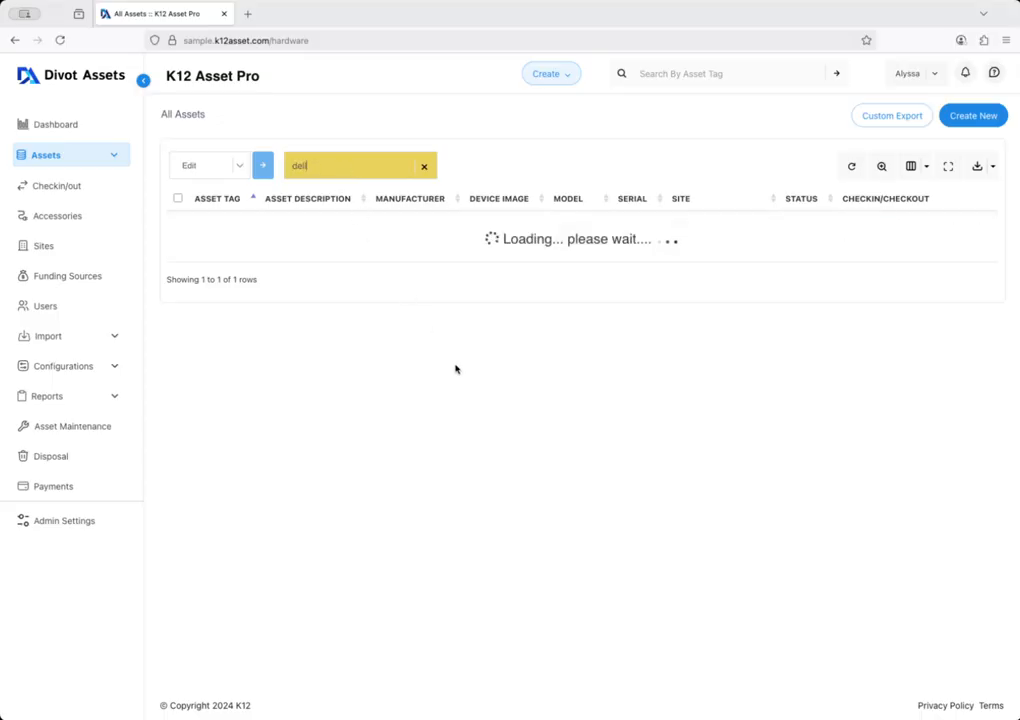
scroll(414, 313, down, 1)
scroll(416, 318, down, 5)
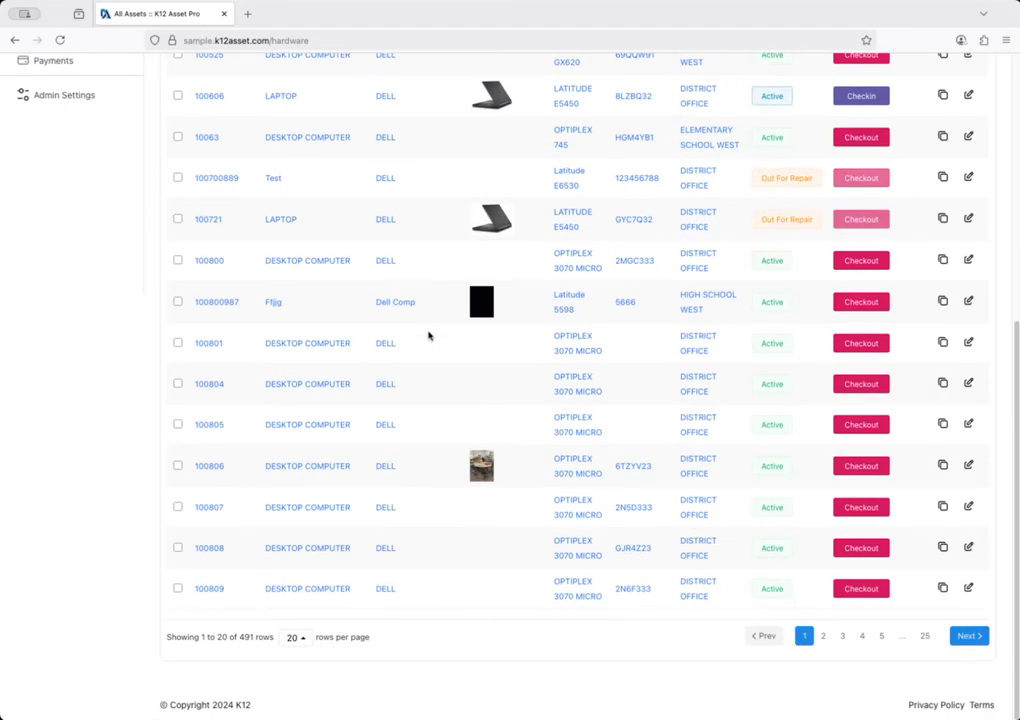
scroll(430, 336, up, 8)
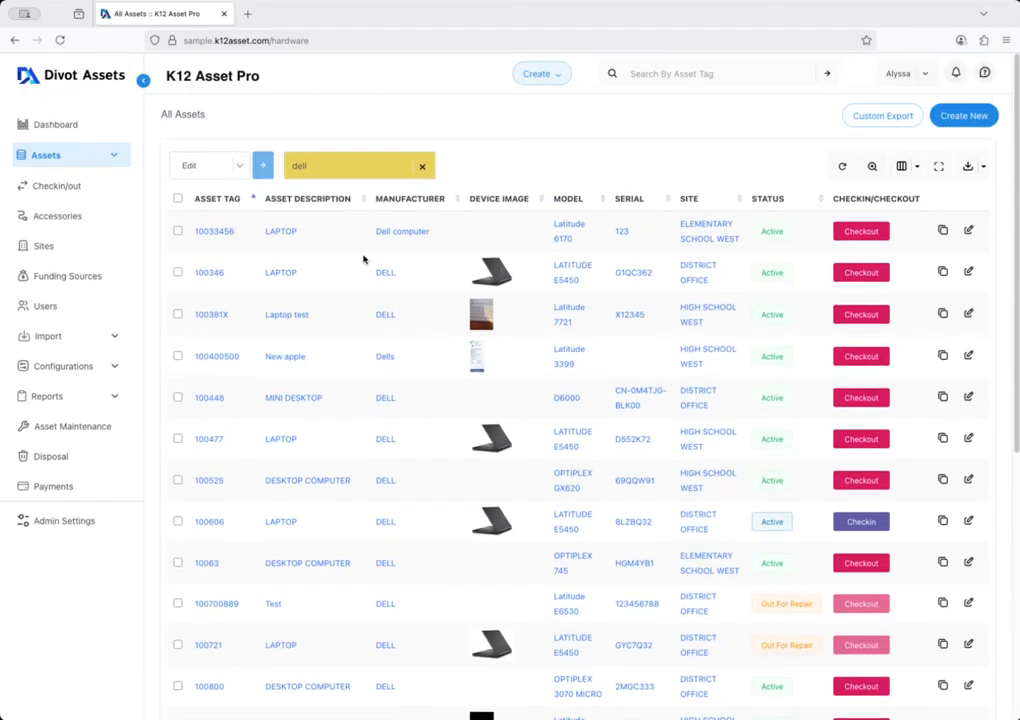
Step: Search the asset list for "apple" and for "ipad"
text(apple)
key(Return)
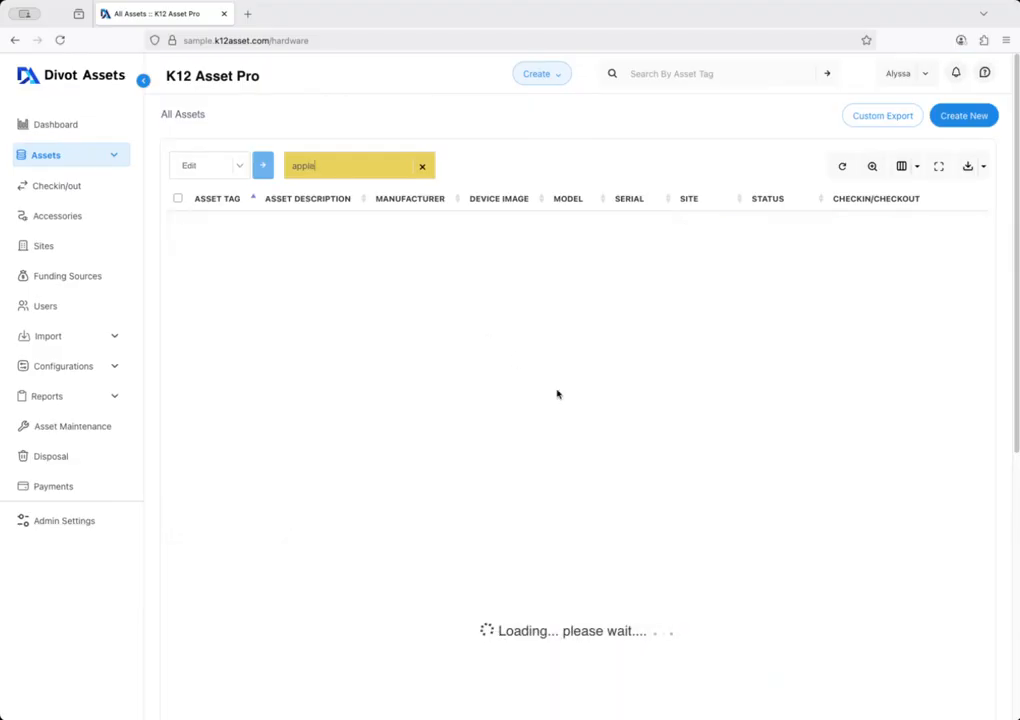
scroll(613, 397, down, 2)
scroll(613, 397, up, 2)
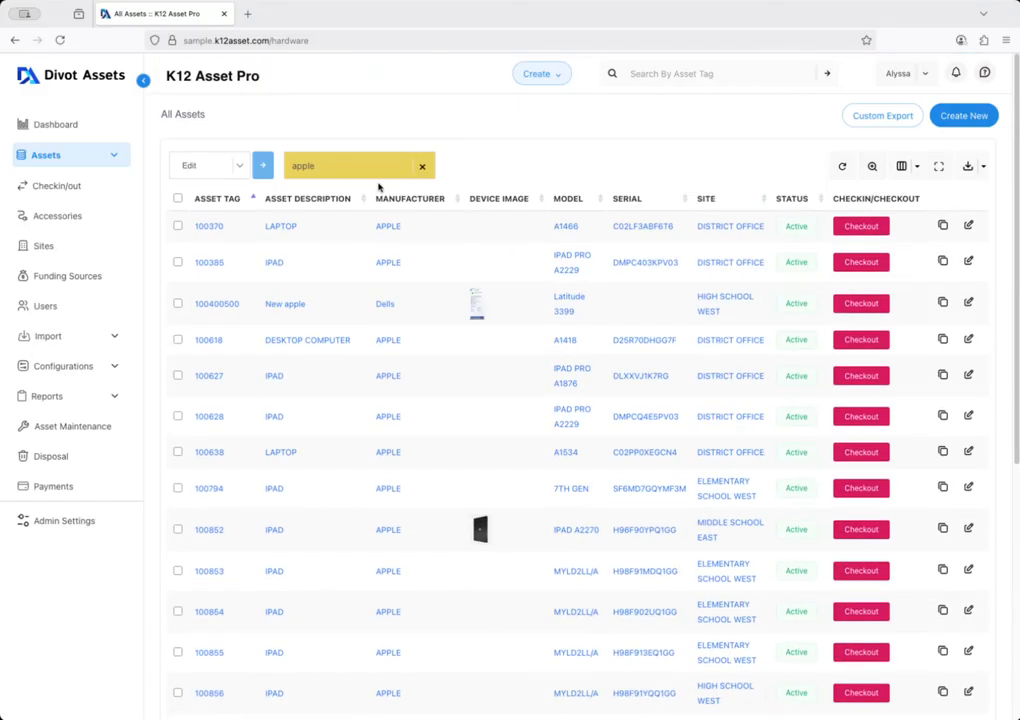
text(ipad)
key(Return)
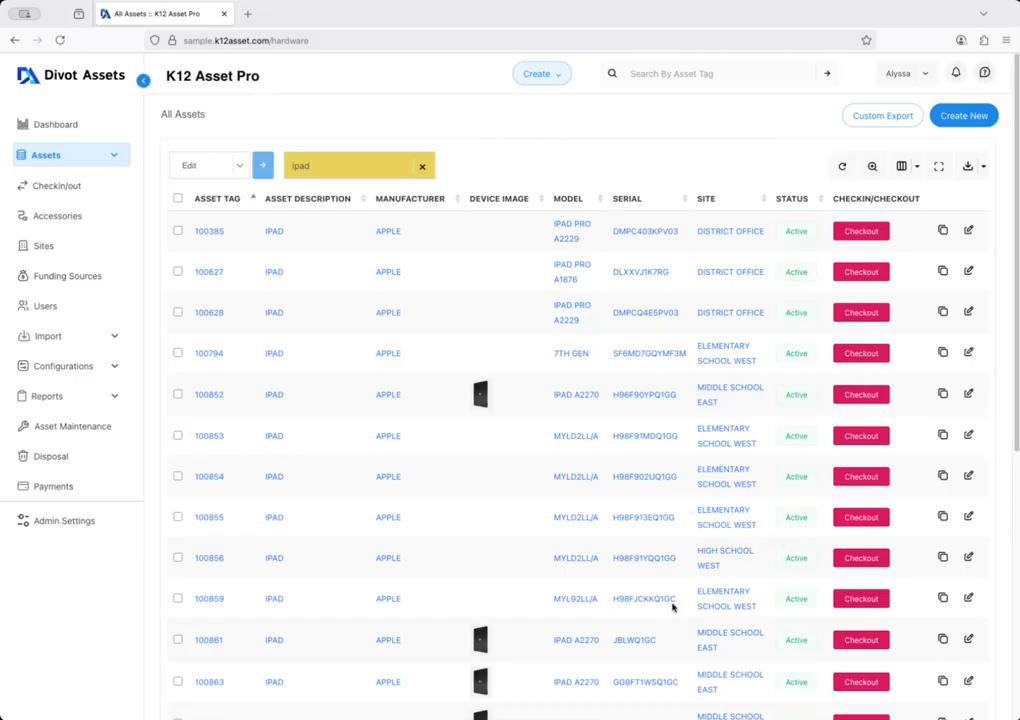
Step: Copy the serial number of iPad asset 100861 and search the asset list for it
scroll(674, 604, down, 1)
drag(656, 617, 612, 616)
key(ctrl+c)
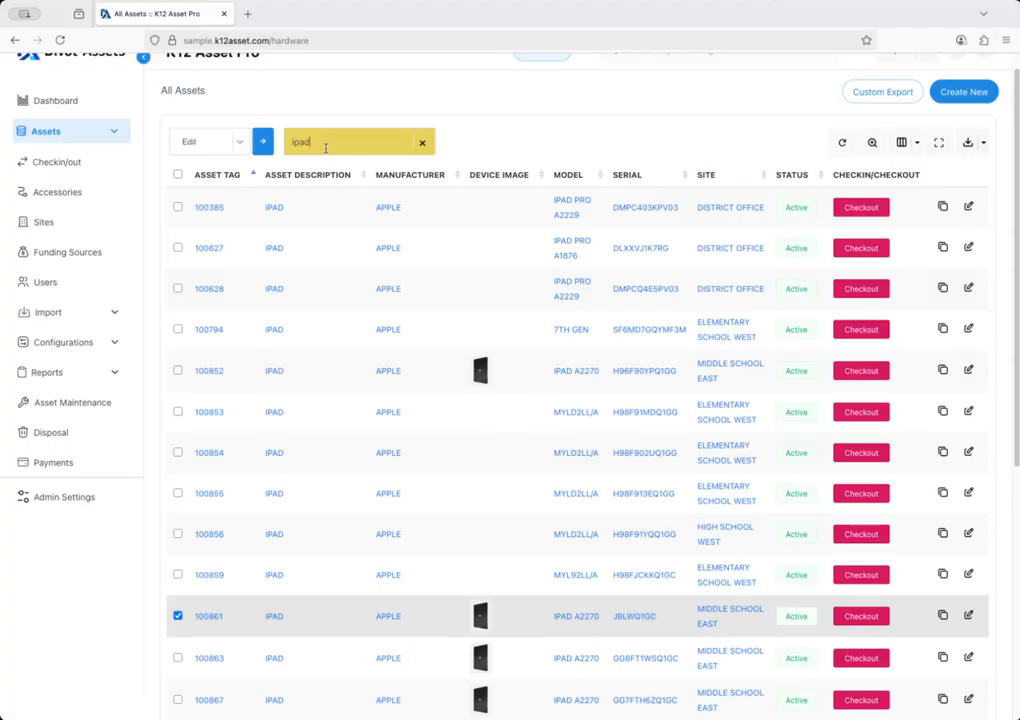
double_click(326, 146)
key(ctrl+v)
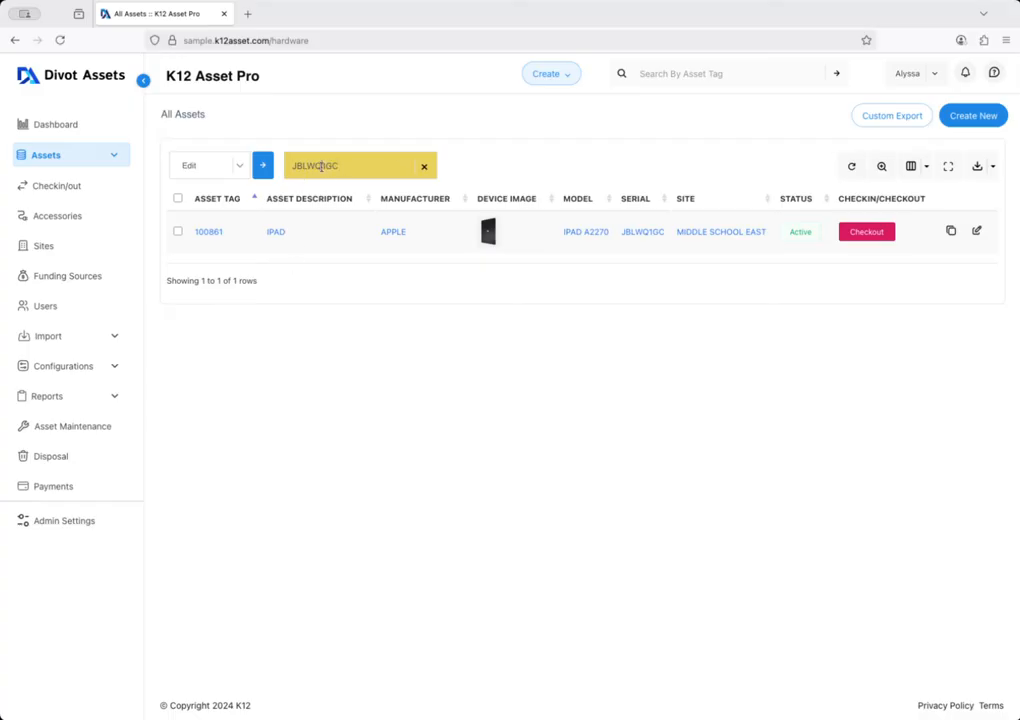
Step: Clear the list search and look through the full asset list down to its paging controls
key(BackSpace)
key(BackSpace)
key(BackSpace)
click(424, 167)
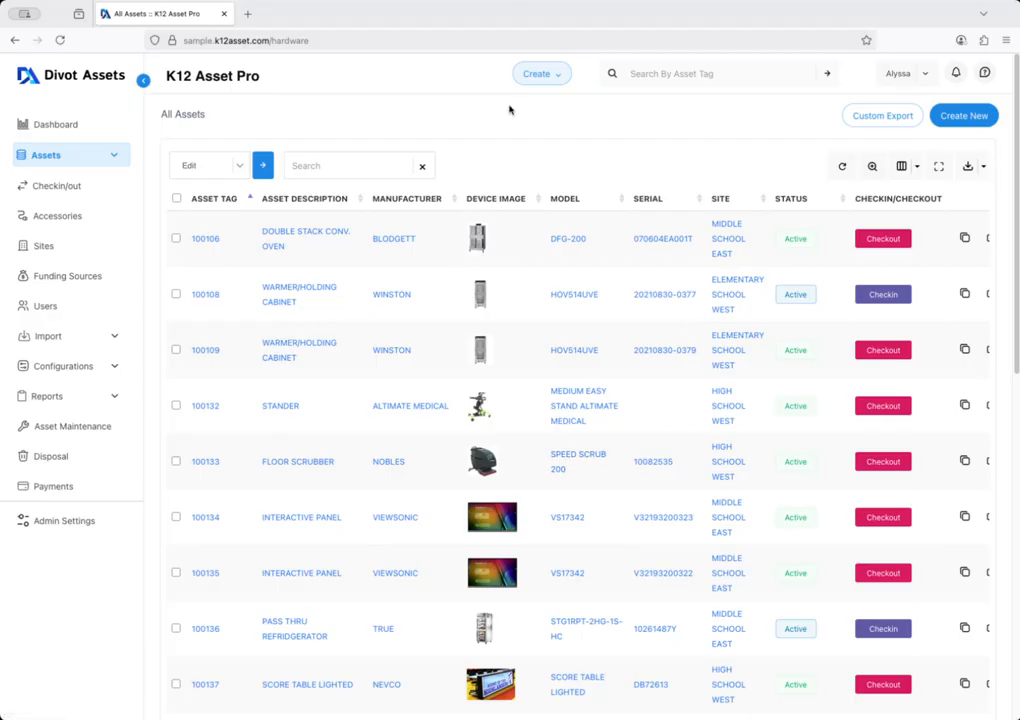
scroll(552, 321, down, 5)
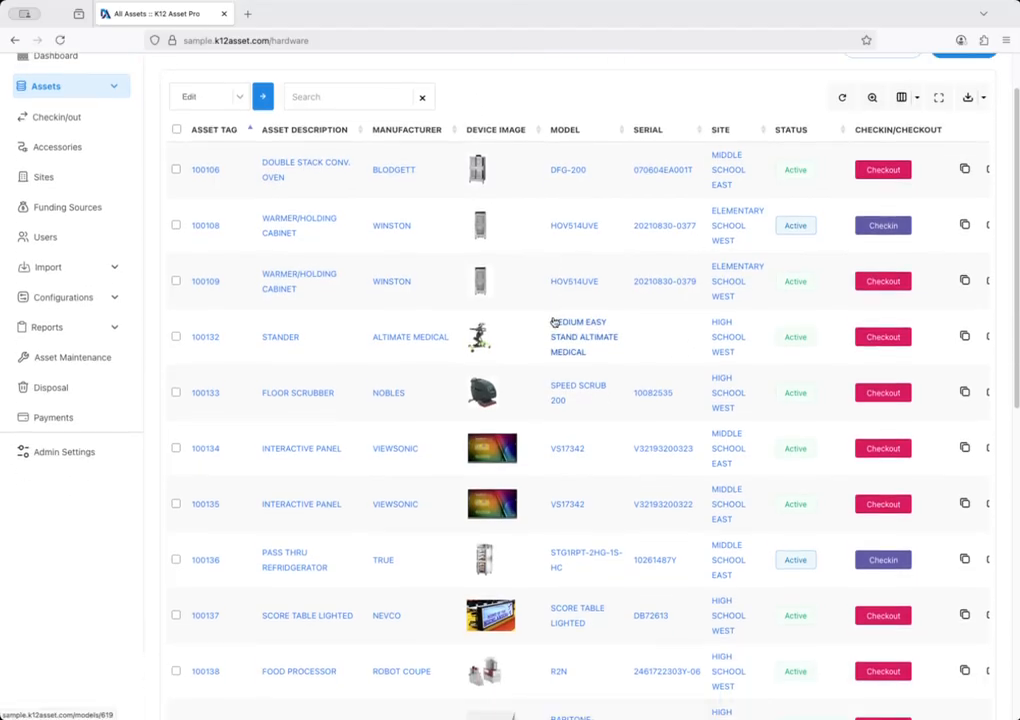
scroll(552, 321, down, 5)
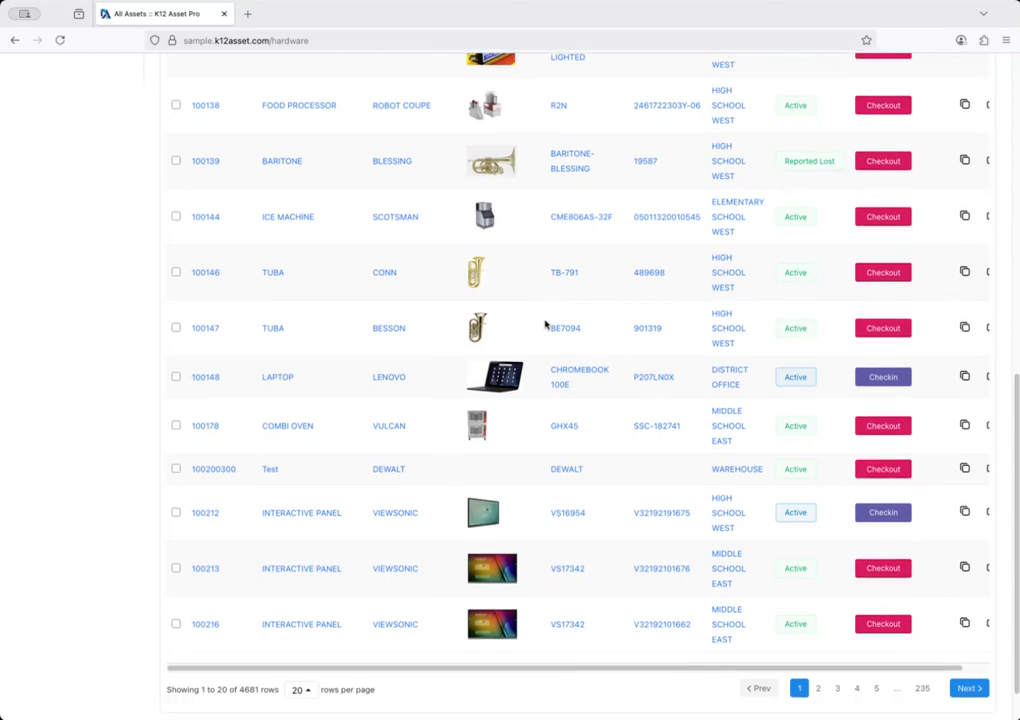
scroll(545, 324, down, 1)
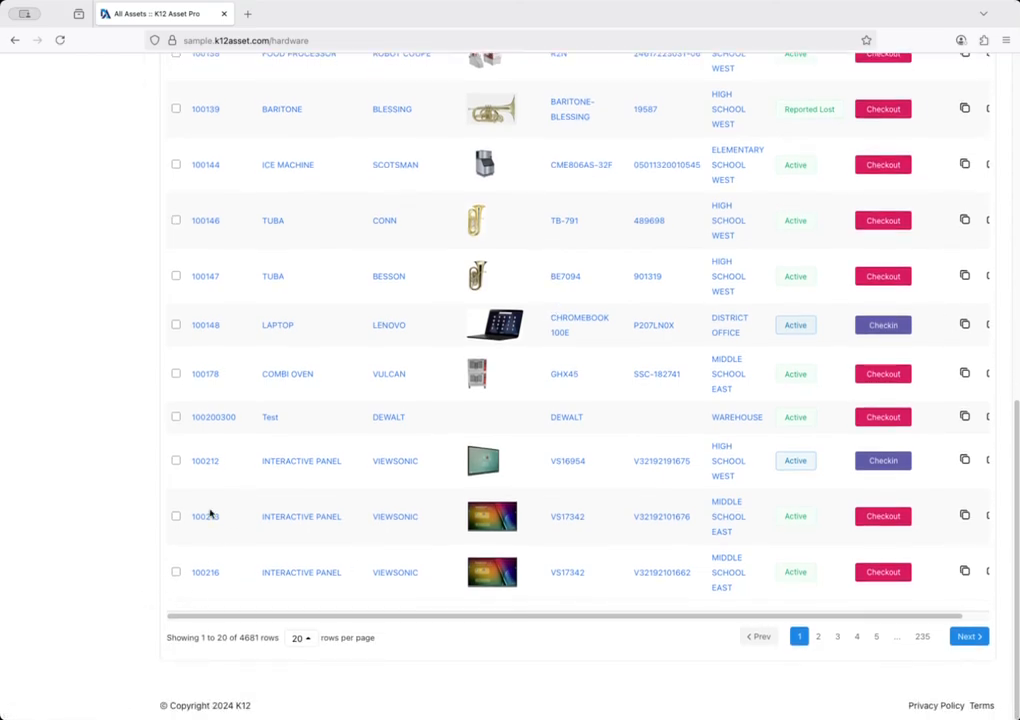
Step: Open interactive panel asset 100213 from the asset list and look through its details
click(210, 518)
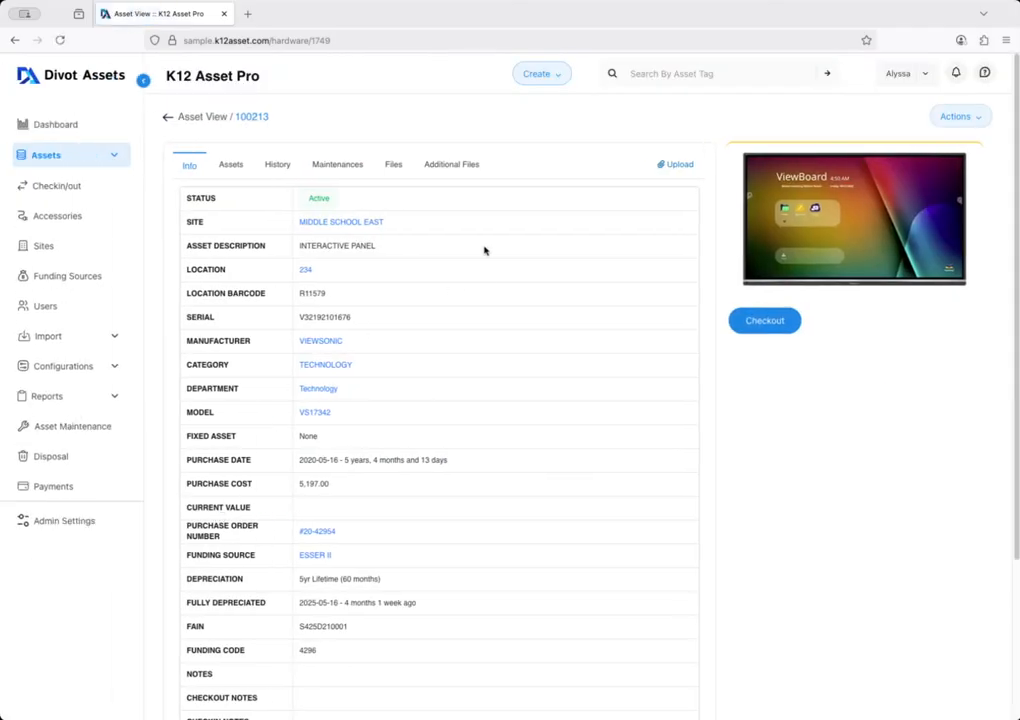
scroll(444, 241, down, 3)
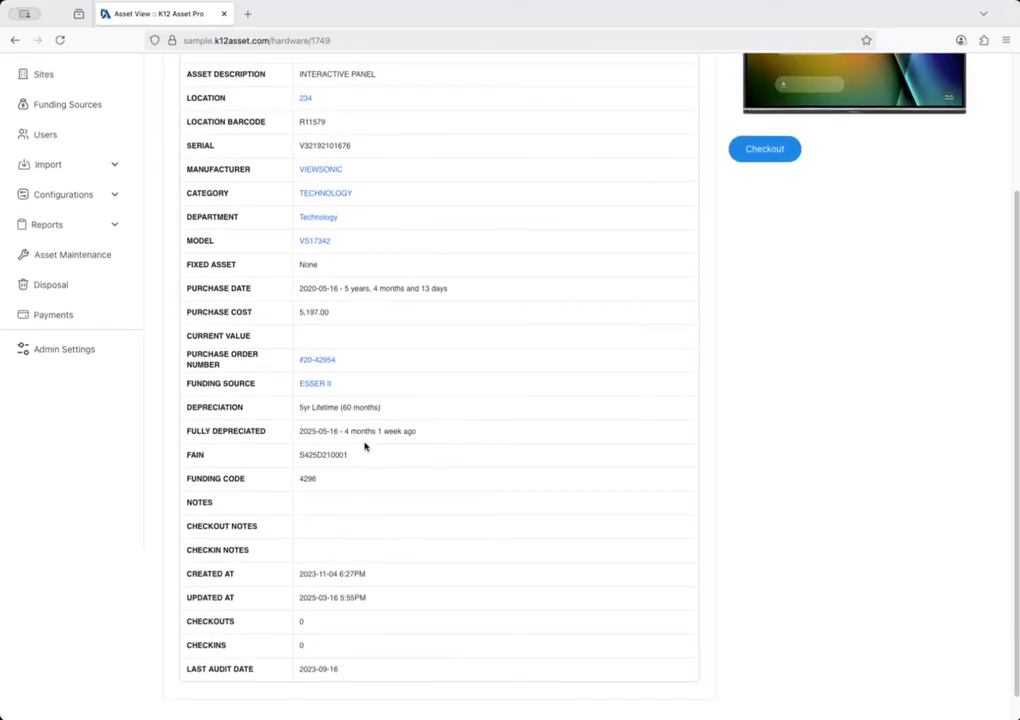
scroll(360, 390, up, 1)
scroll(354, 333, up, 3)
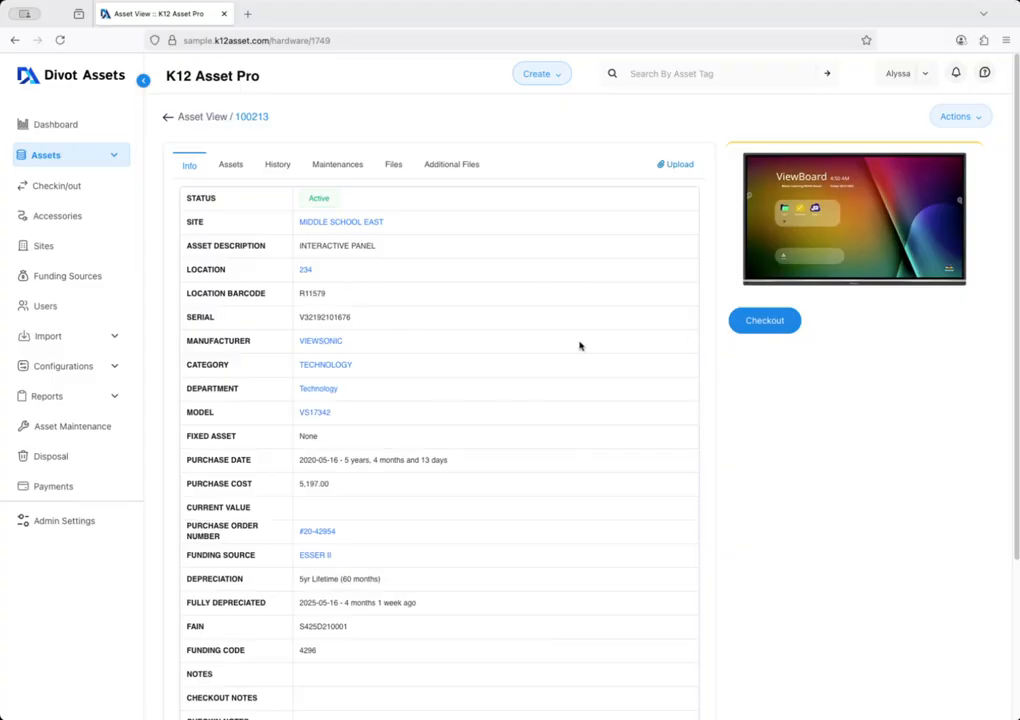
Step: Start a clone of asset 100213 and review the prefilled fields of the new asset form
click(954, 118)
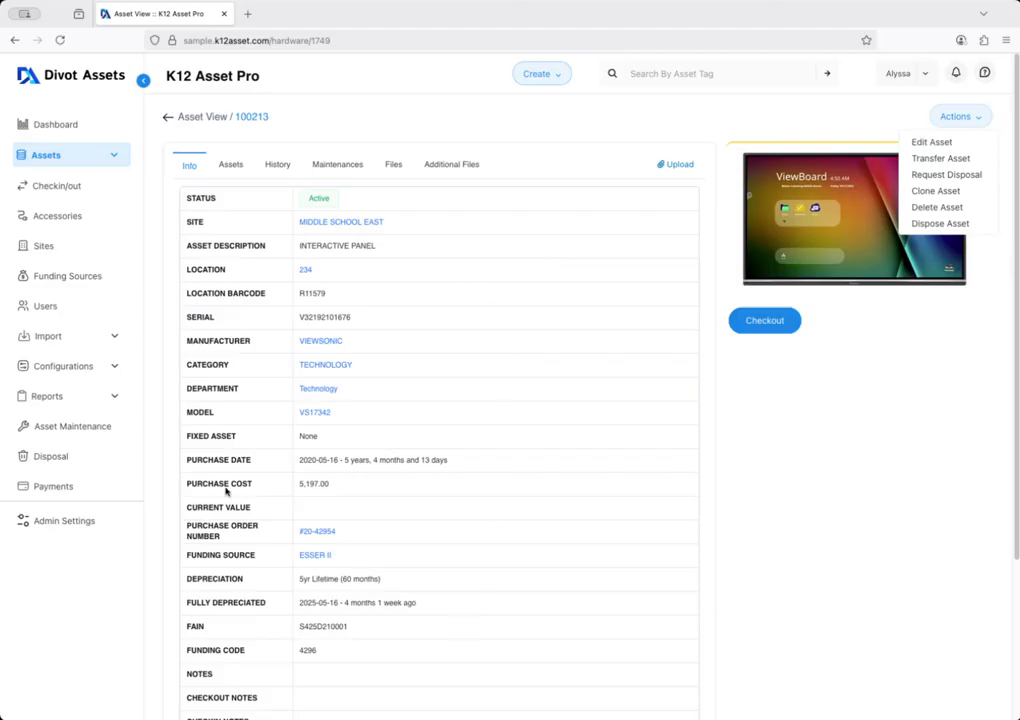
click(936, 192)
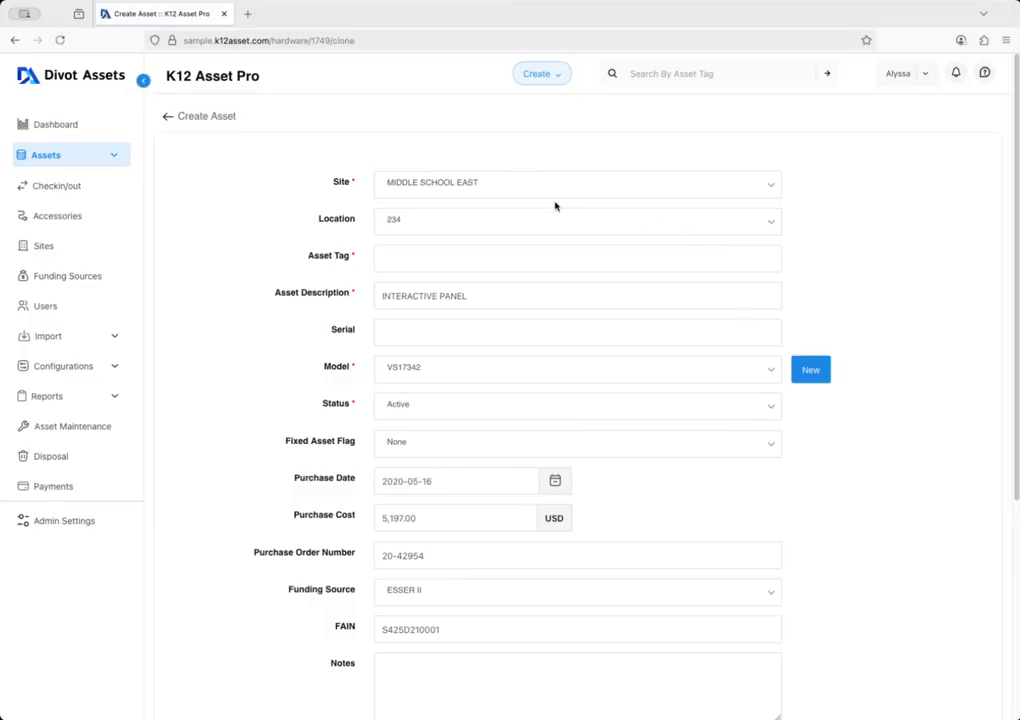
scroll(533, 223, down, 2)
scroll(530, 228, down, 5)
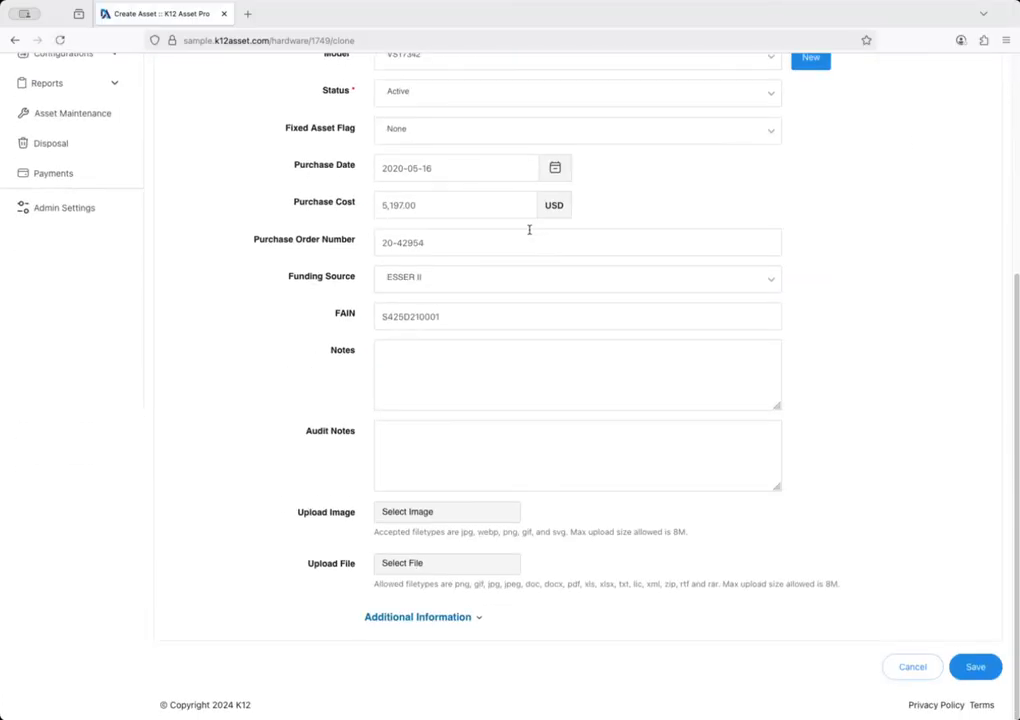
scroll(525, 232, up, 6)
scroll(421, 331, up, 1)
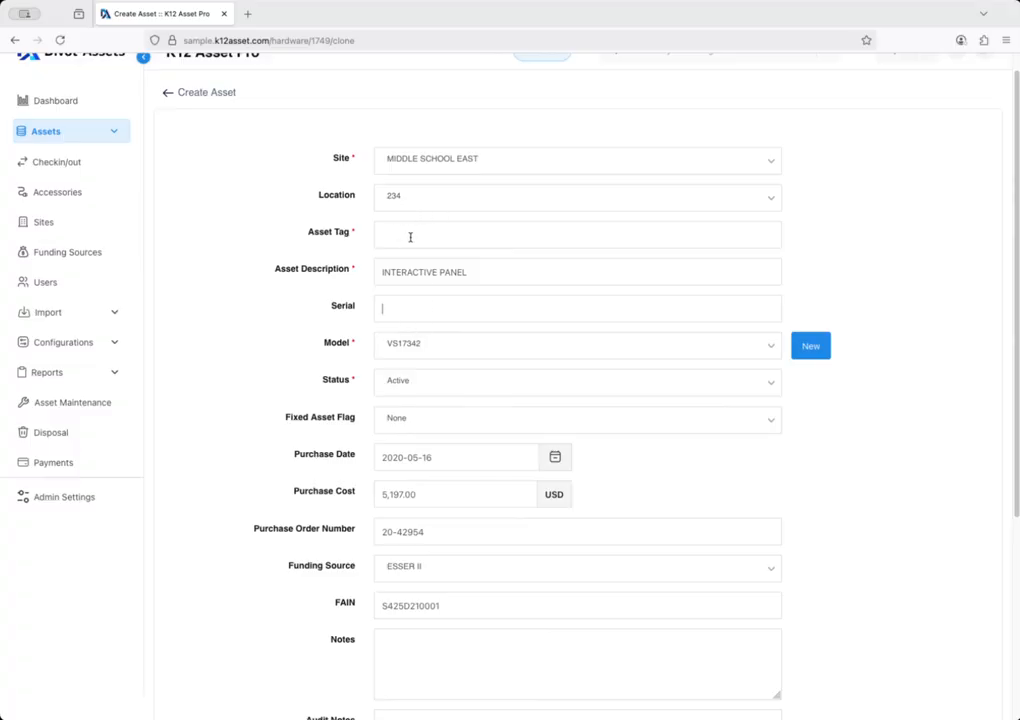
scroll(434, 225, up, 1)
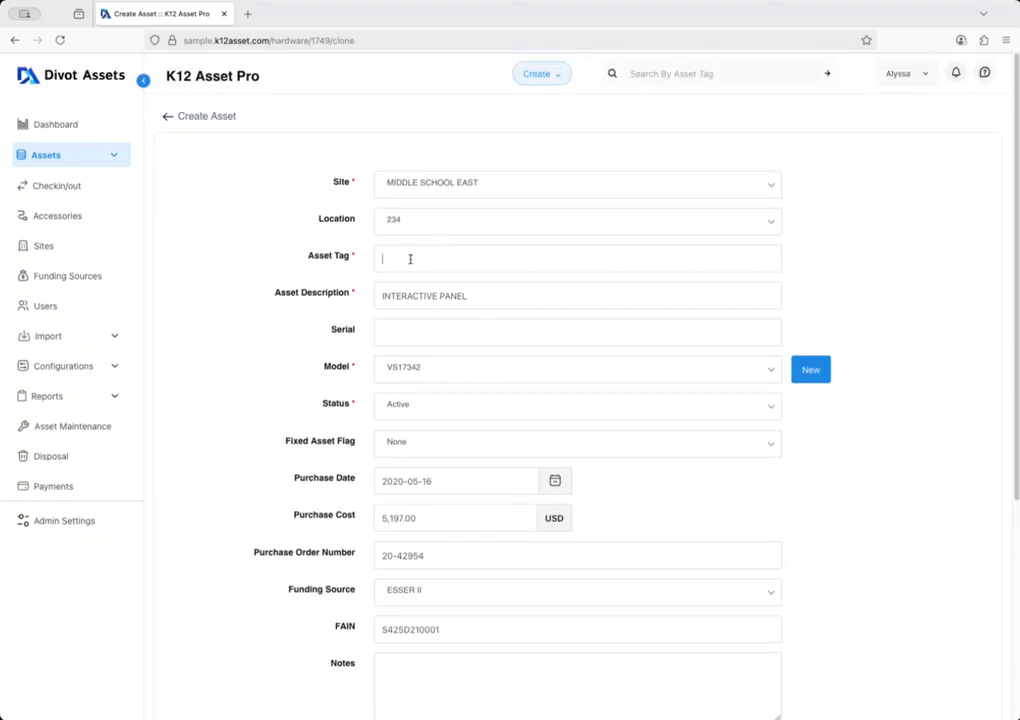
Step: Give the cloned asset the asset tag 726819 and serial 19287167, and save it
click(410, 259)
text(726819)
click(378, 327)
text(19287167)
scroll(955, 478, down, 3)
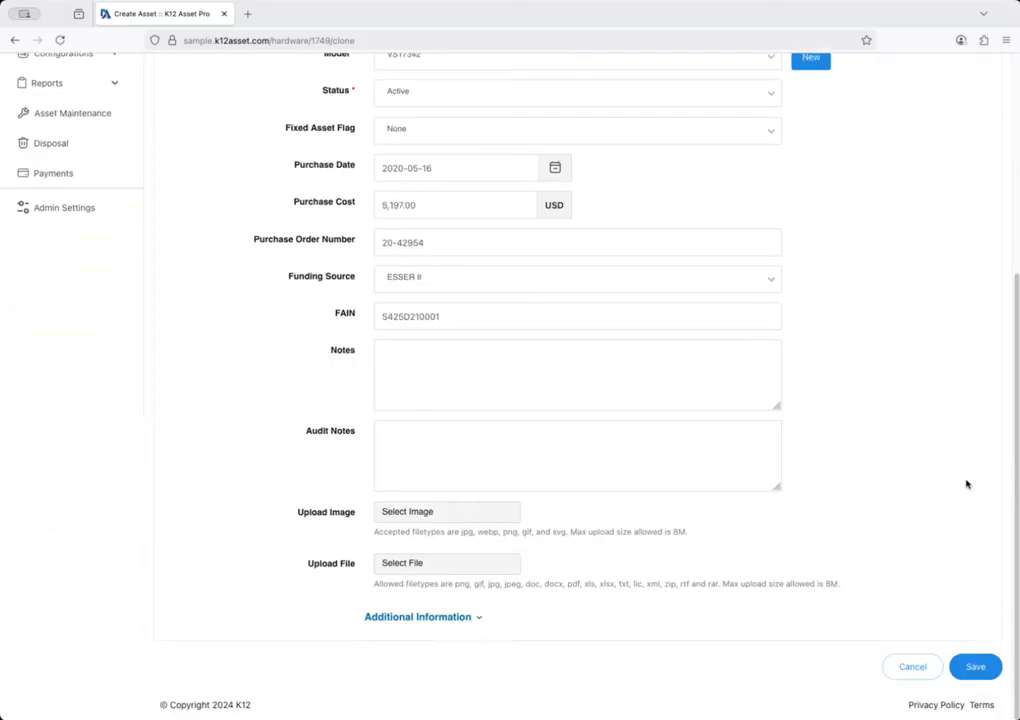
click(976, 667)
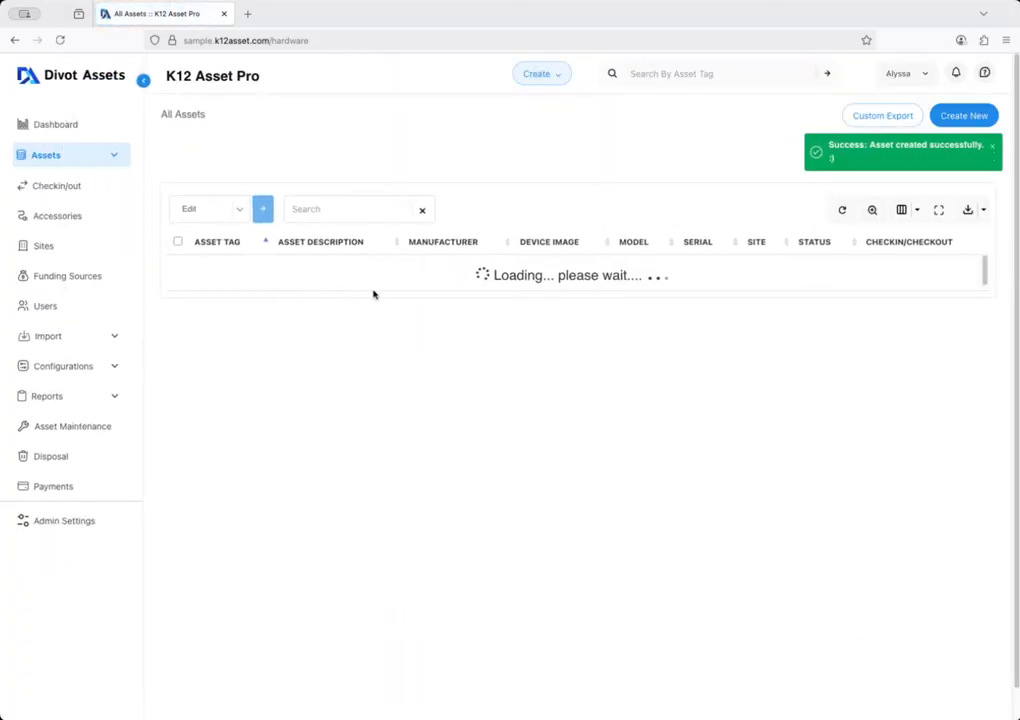
Step: Open asset 100213 from the asset list for editing and review its update form, including the additional information
scroll(560, 410, down, 10)
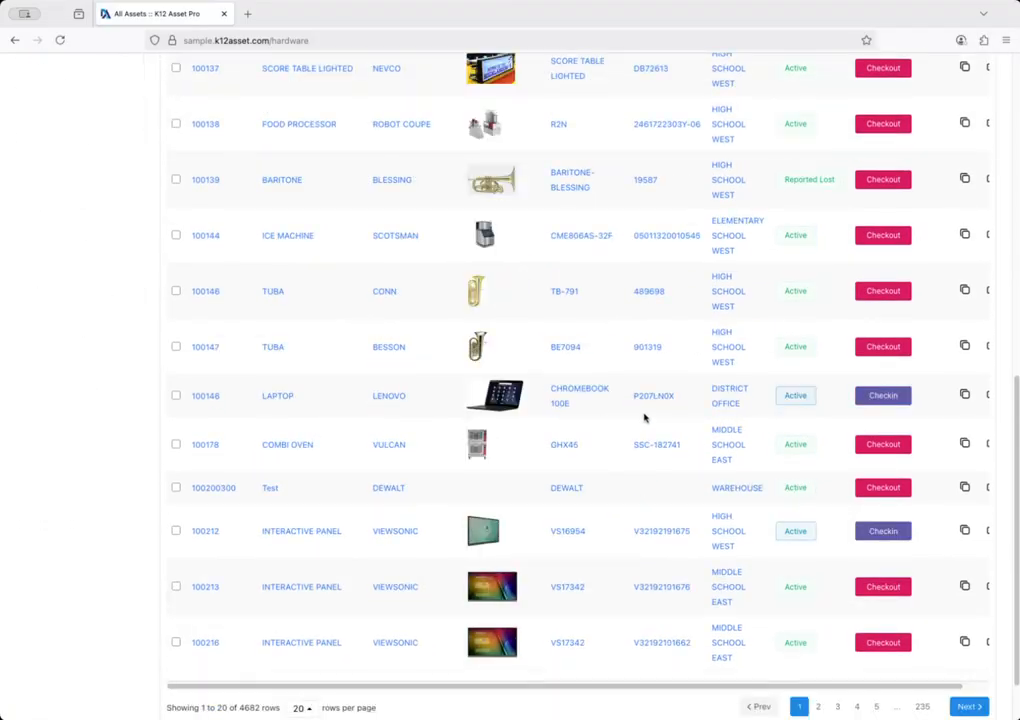
scroll(644, 418, down, 1)
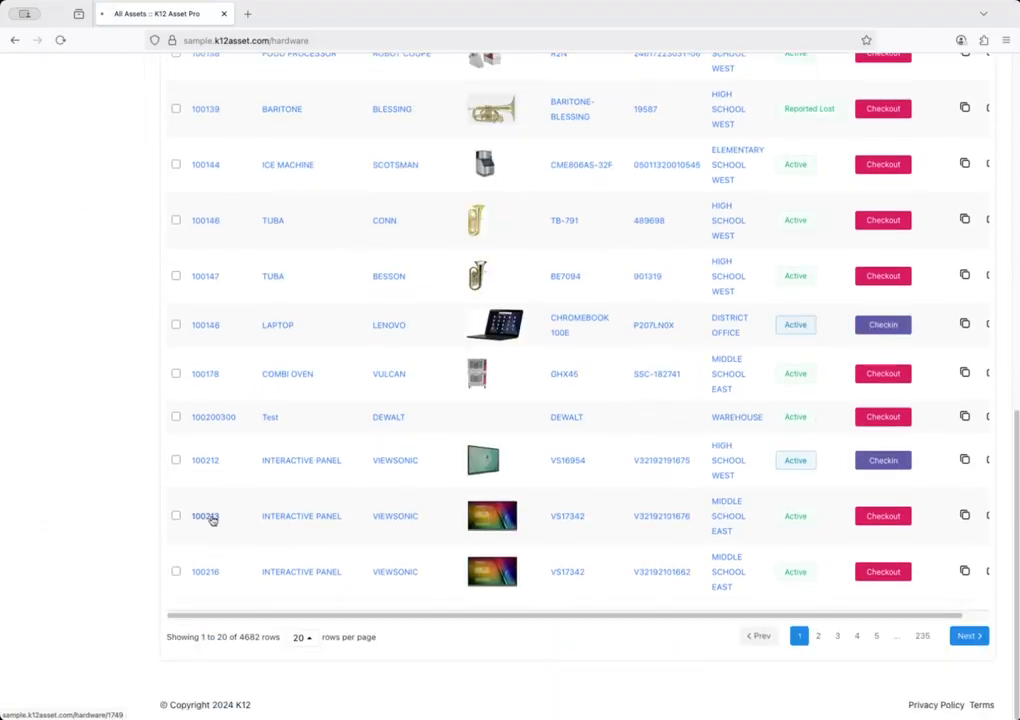
click(207, 516)
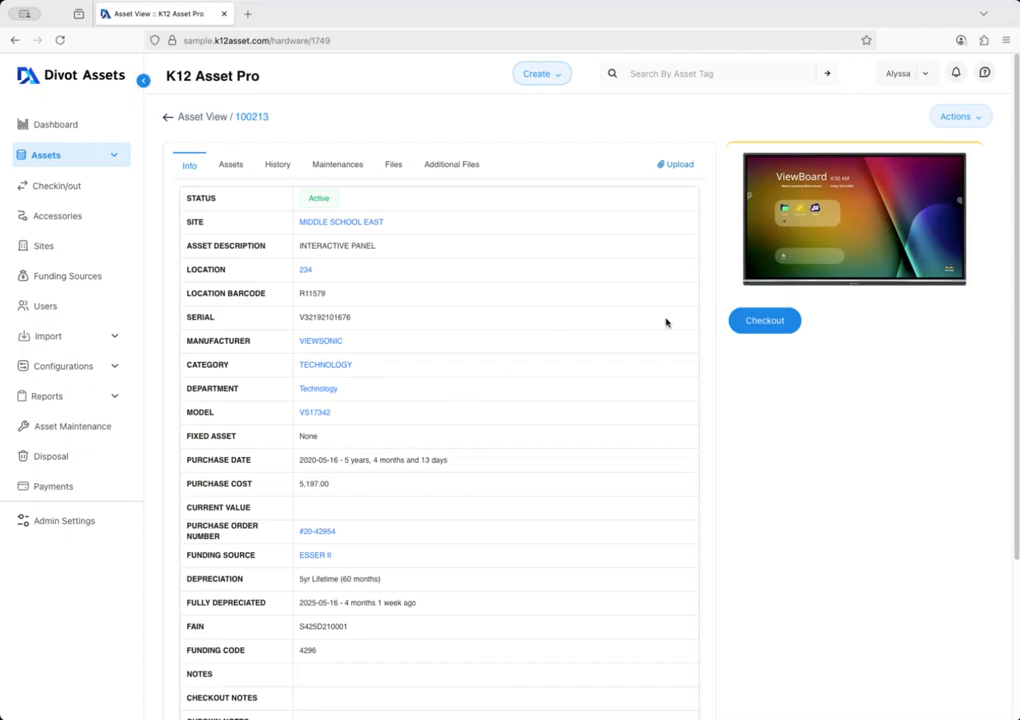
click(972, 120)
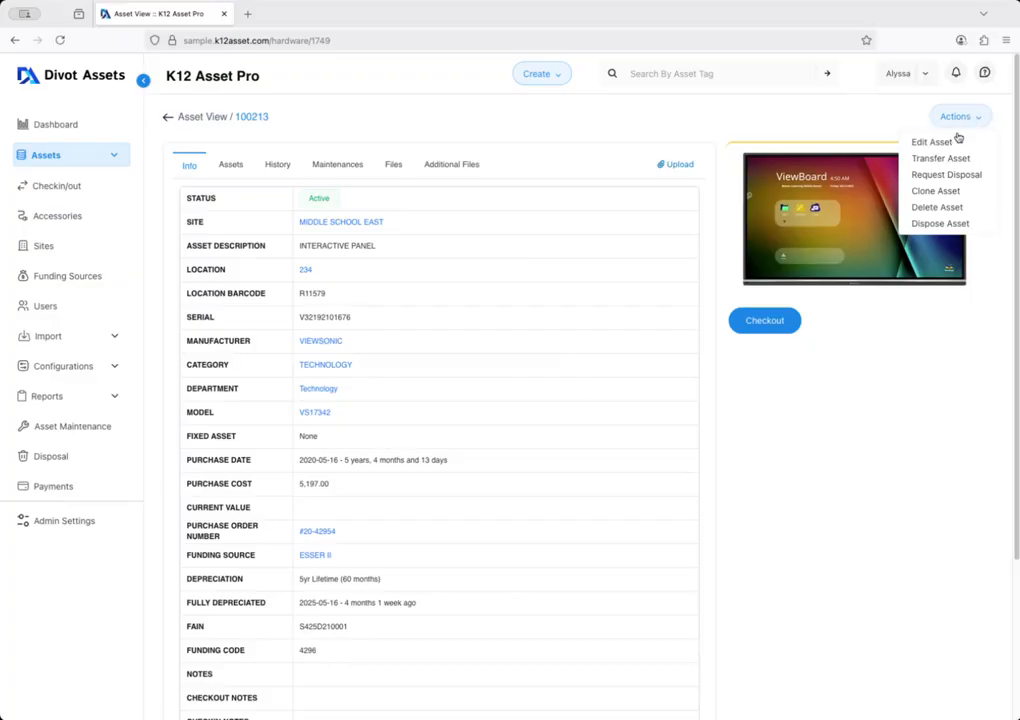
click(951, 144)
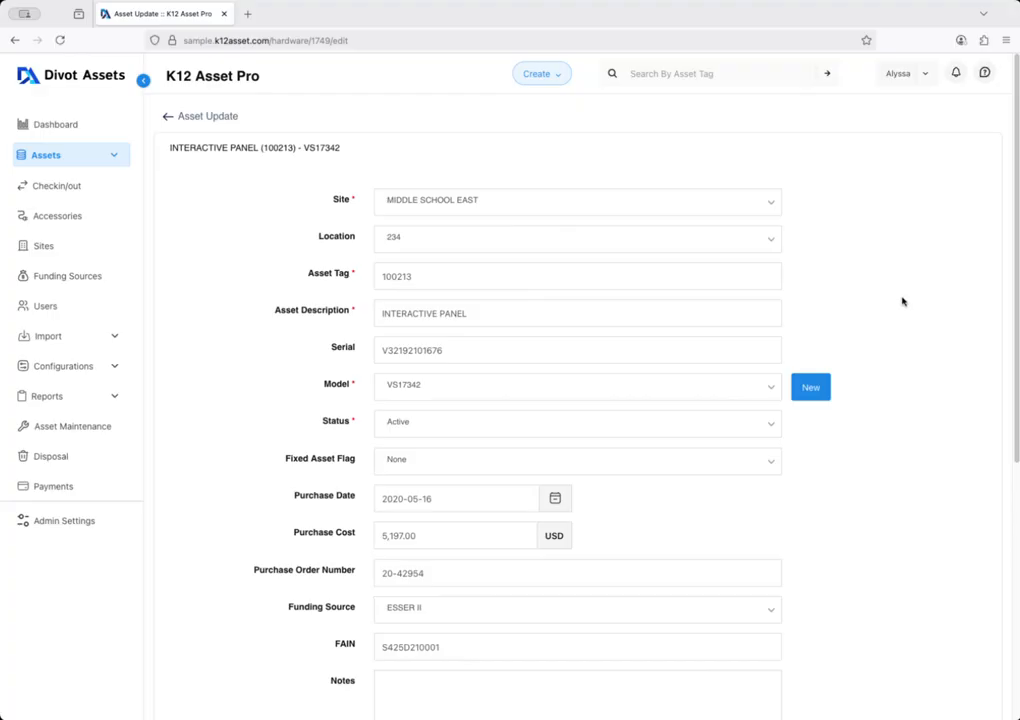
scroll(902, 300, down, 5)
scroll(541, 594, down, 2)
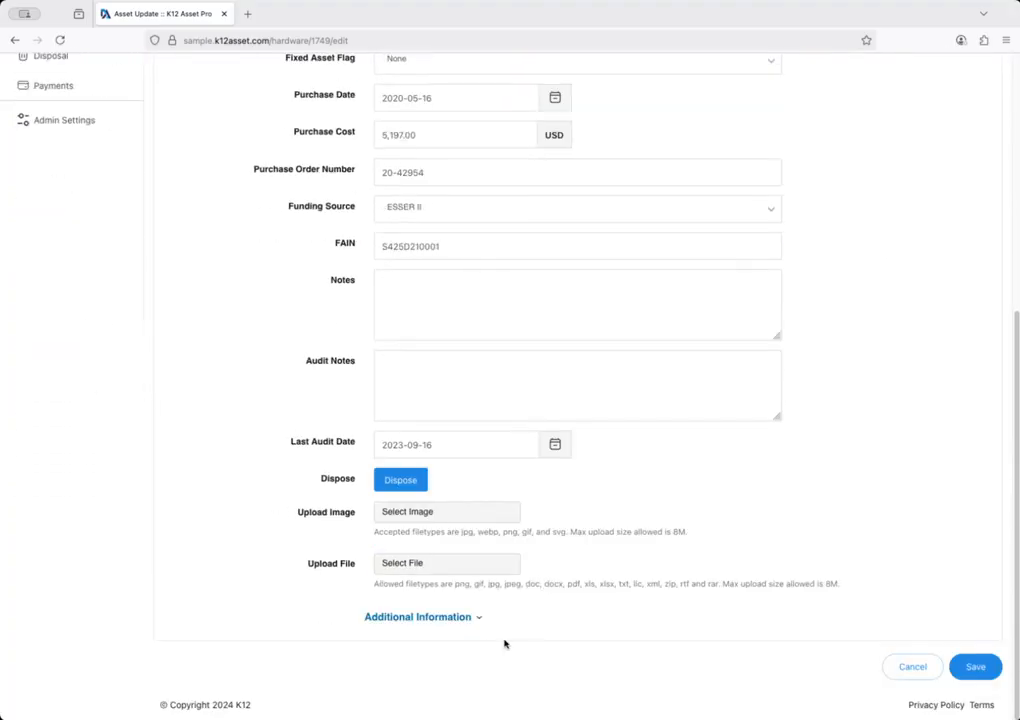
click(464, 616)
scroll(633, 587, down, 5)
scroll(633, 587, up, 12)
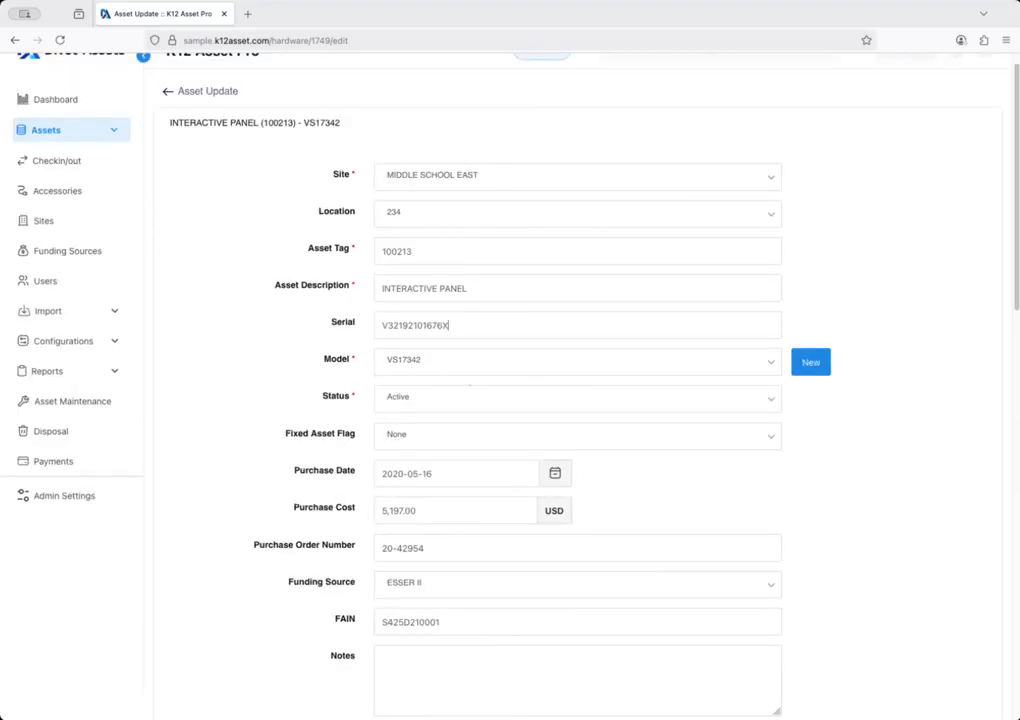
click(449, 334)
scroll(888, 539, down, 1)
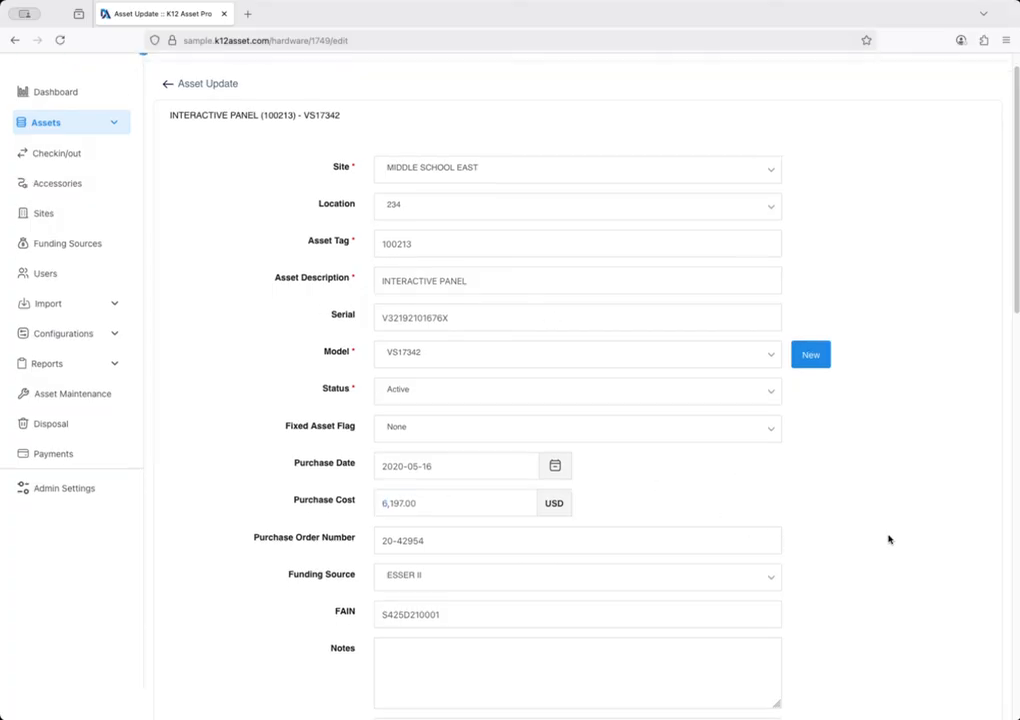
scroll(890, 545, down, 10)
click(966, 668)
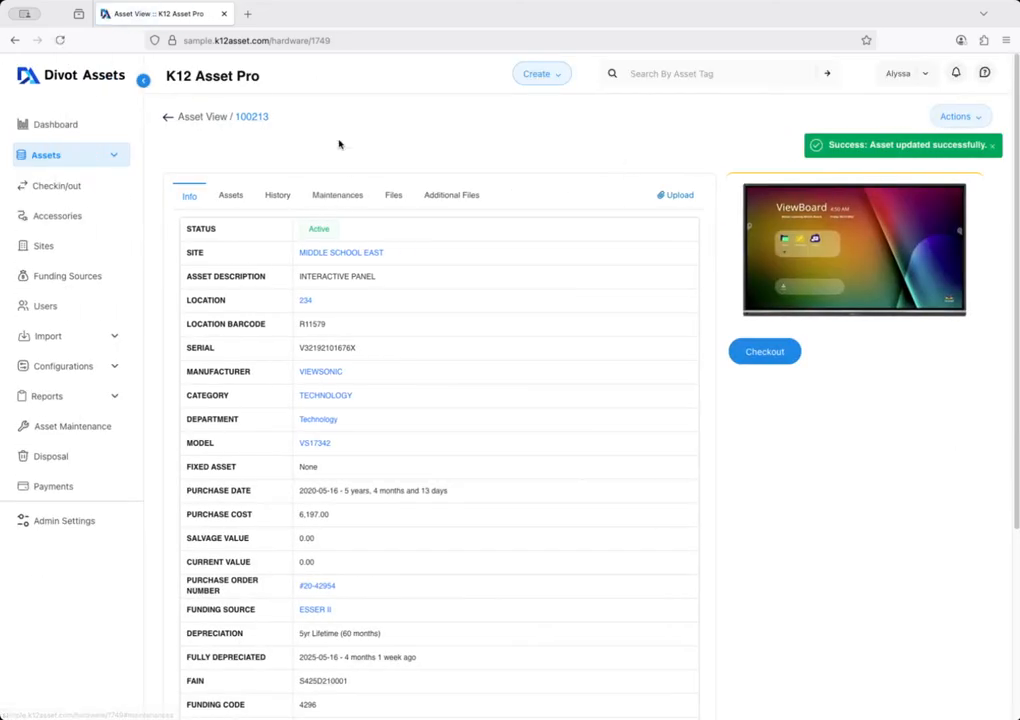
Step: Examine the serial and purchase cost changes in the asset's history, and return to its general information
click(279, 197)
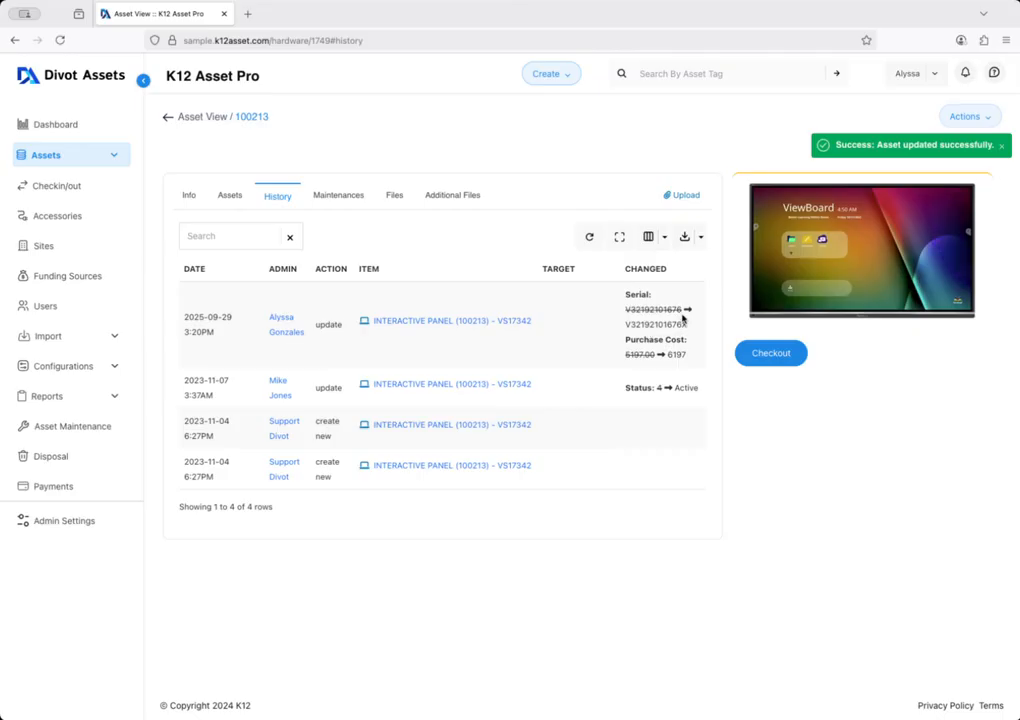
mouse_move(627, 310)
mouse_down()
mouse_move(676, 308)
mouse_move(686, 324)
mouse_move(616, 330)
mouse_up()
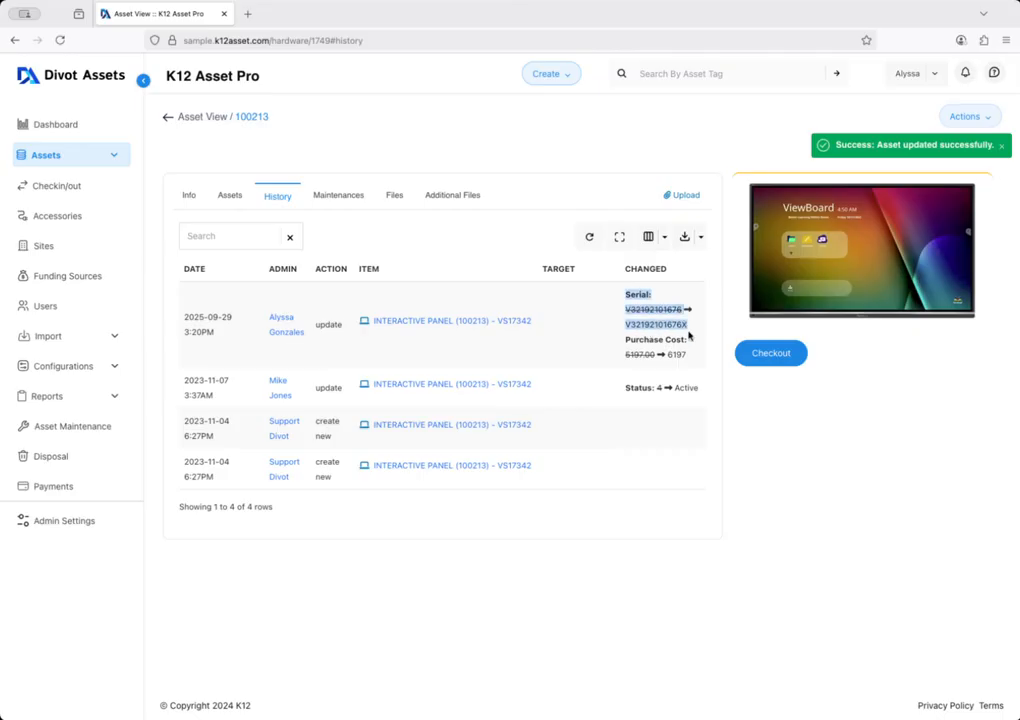
click(688, 328)
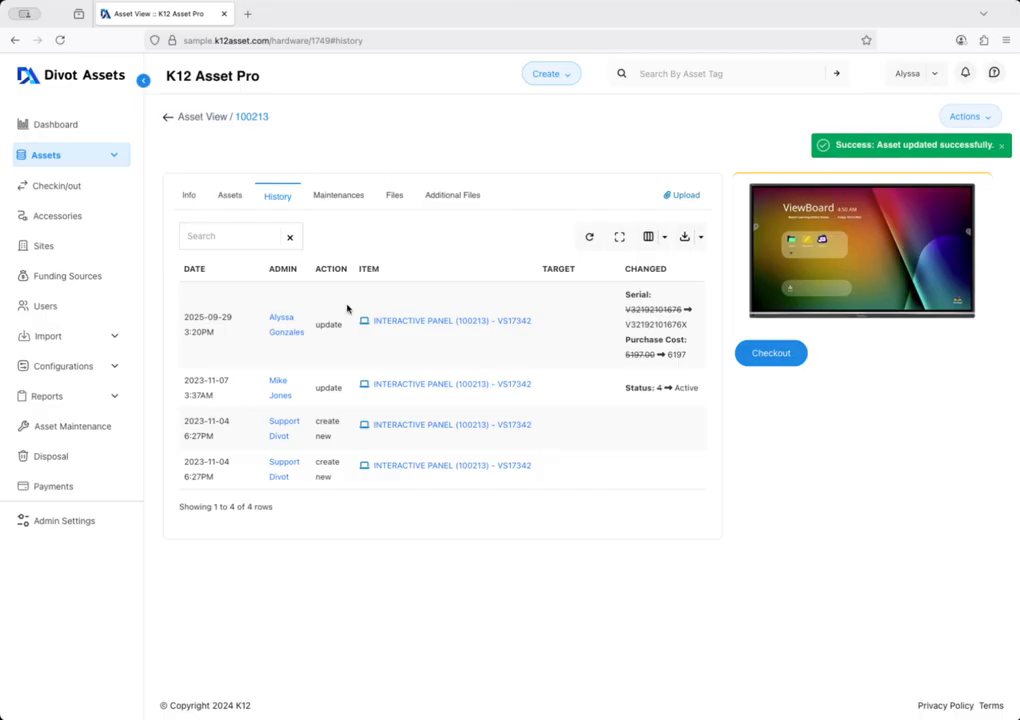
click(192, 197)
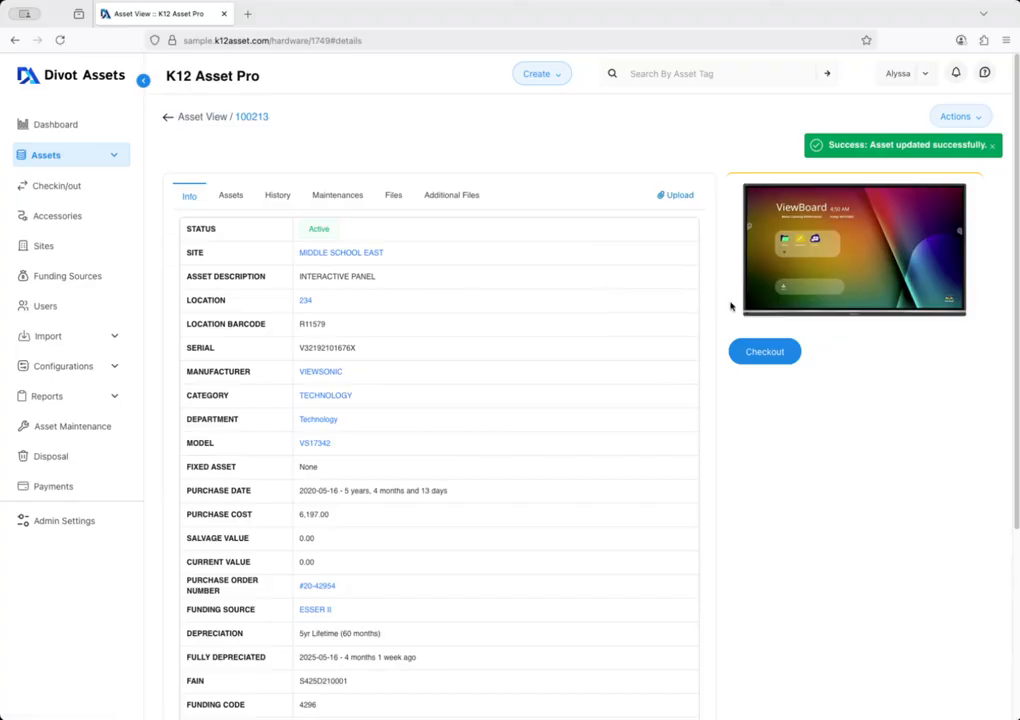
Step: Open the transfer form for asset 100213
click(971, 119)
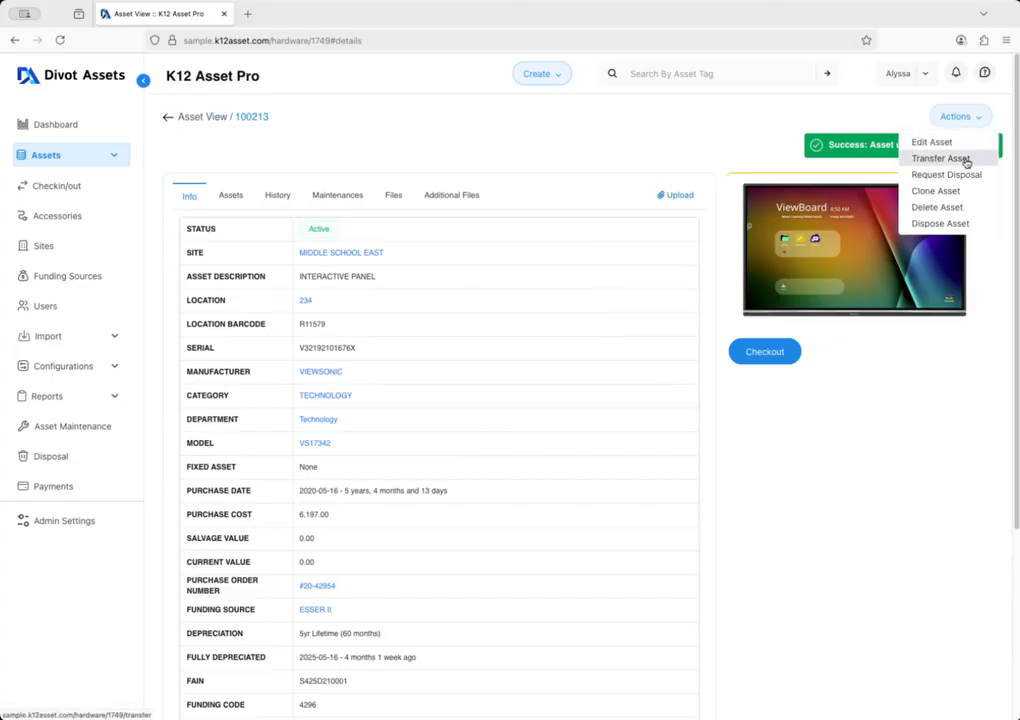
click(954, 159)
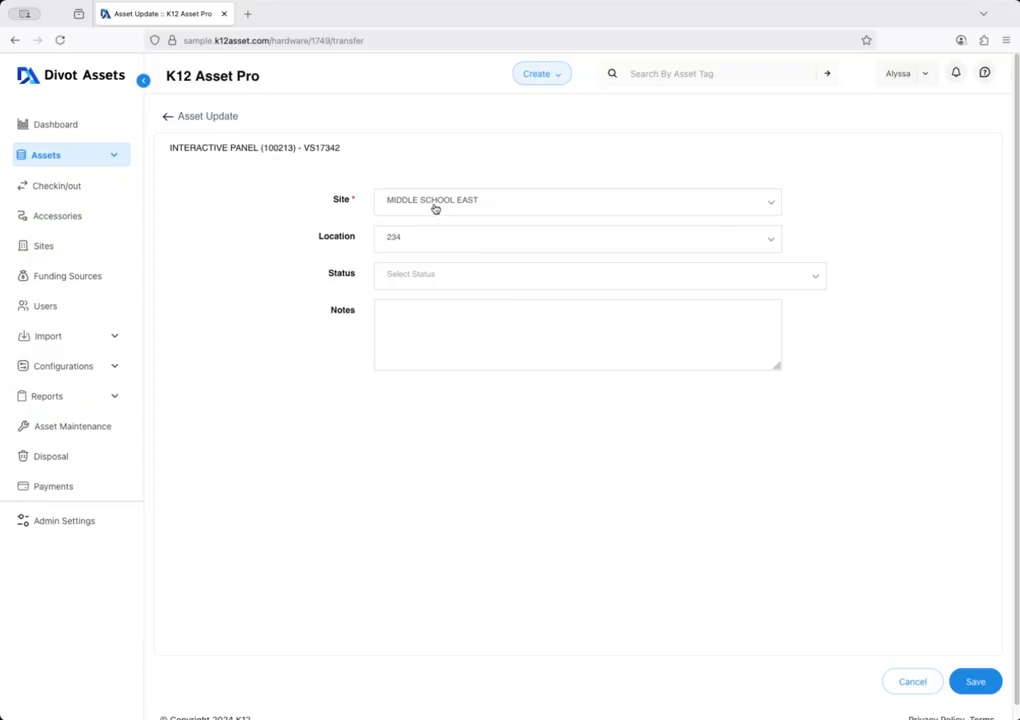
Step: Try location 235 at the current site and the site NORTH HIGH SCHOOL as transfer destinations
click(421, 241)
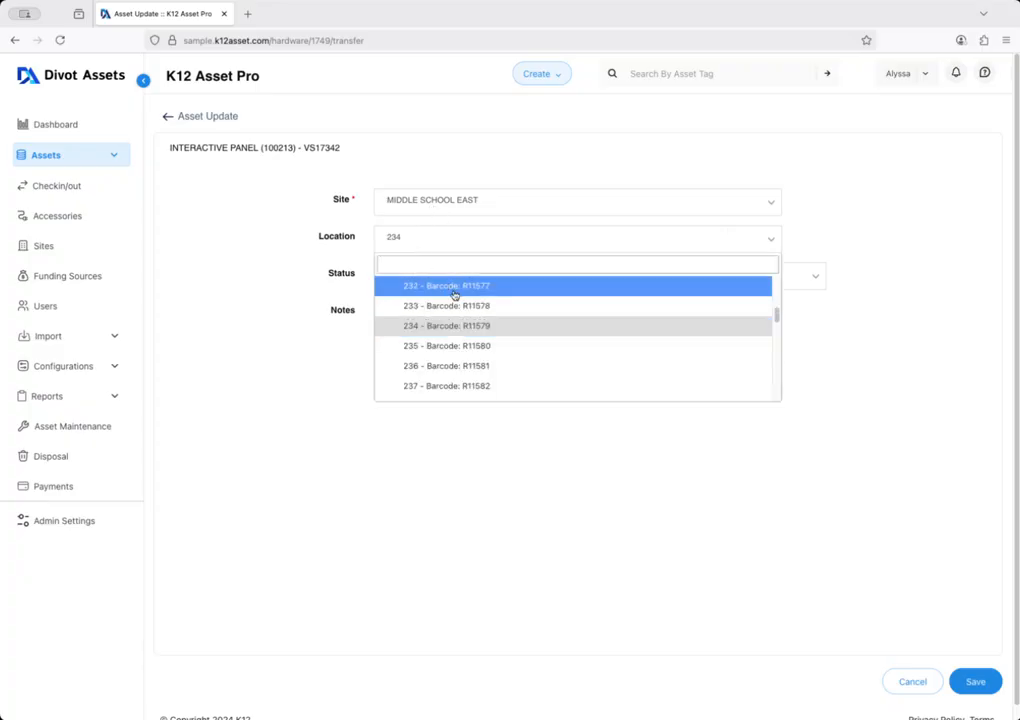
click(462, 347)
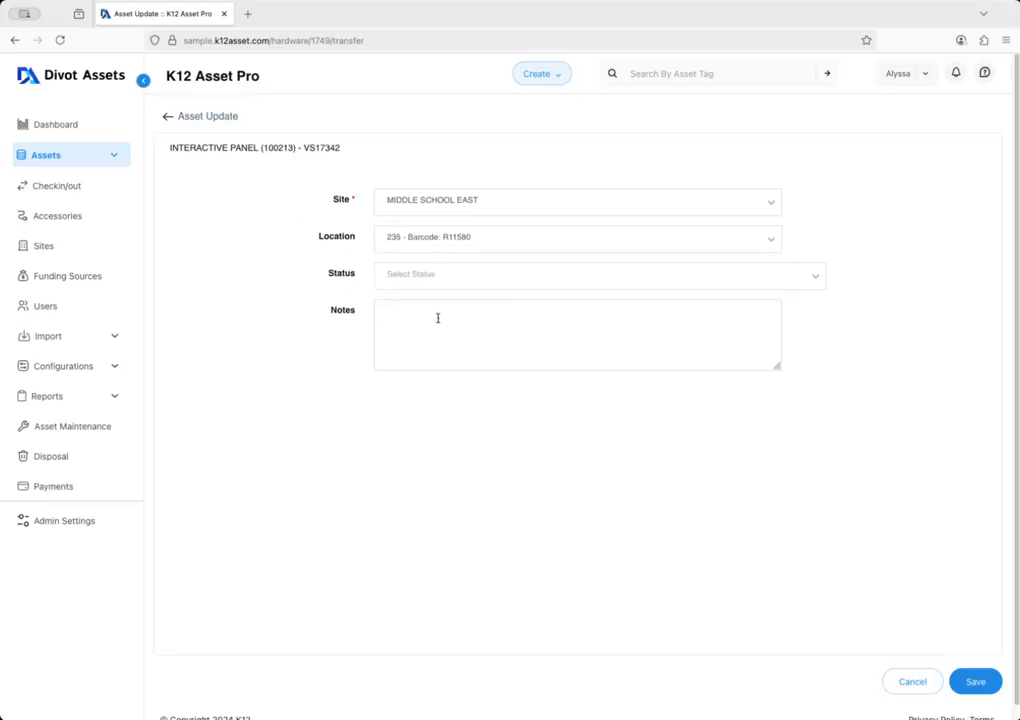
click(482, 202)
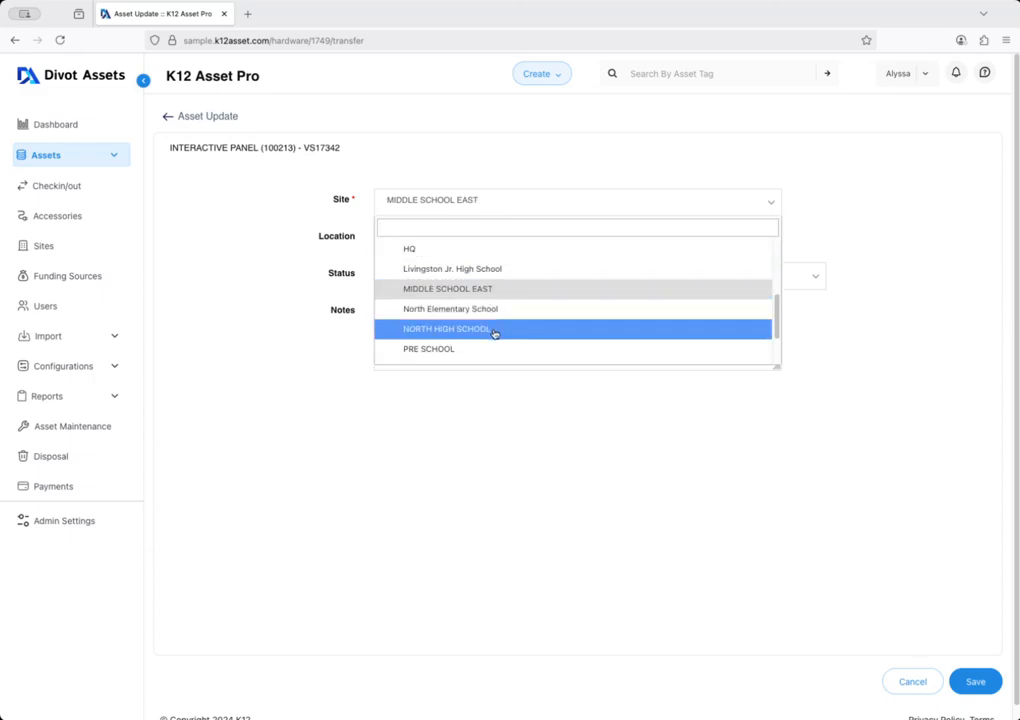
click(494, 333)
click(437, 237)
click(364, 232)
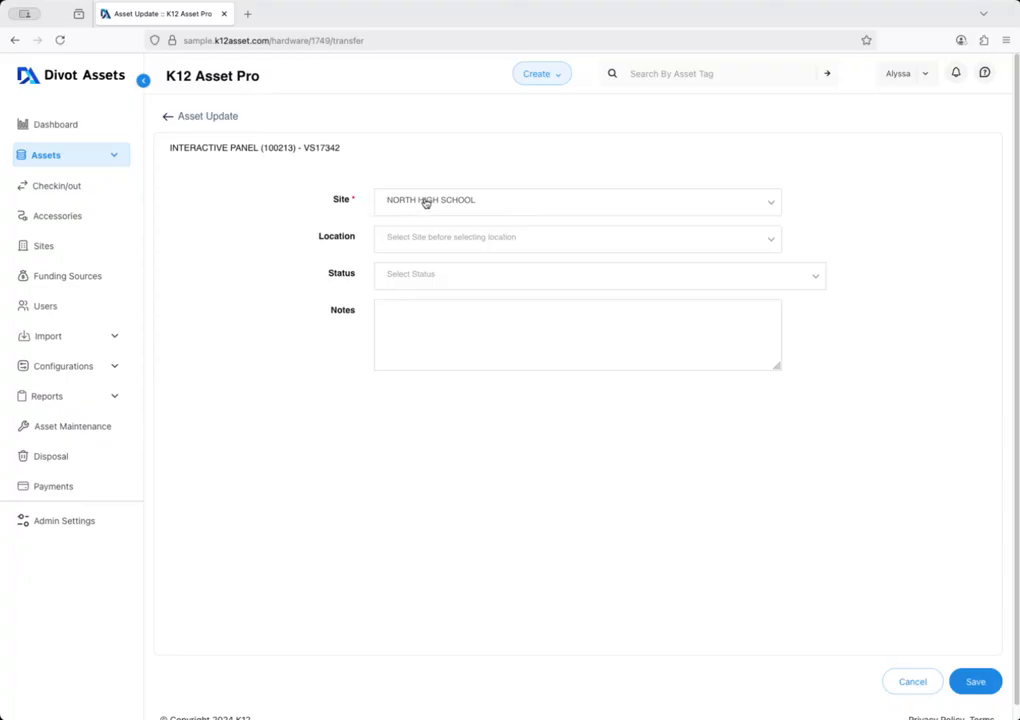
Step: Transfer the asset to the site ELEMENTARY SCHOOL WEST with location 104, and save the transfer
click(467, 200)
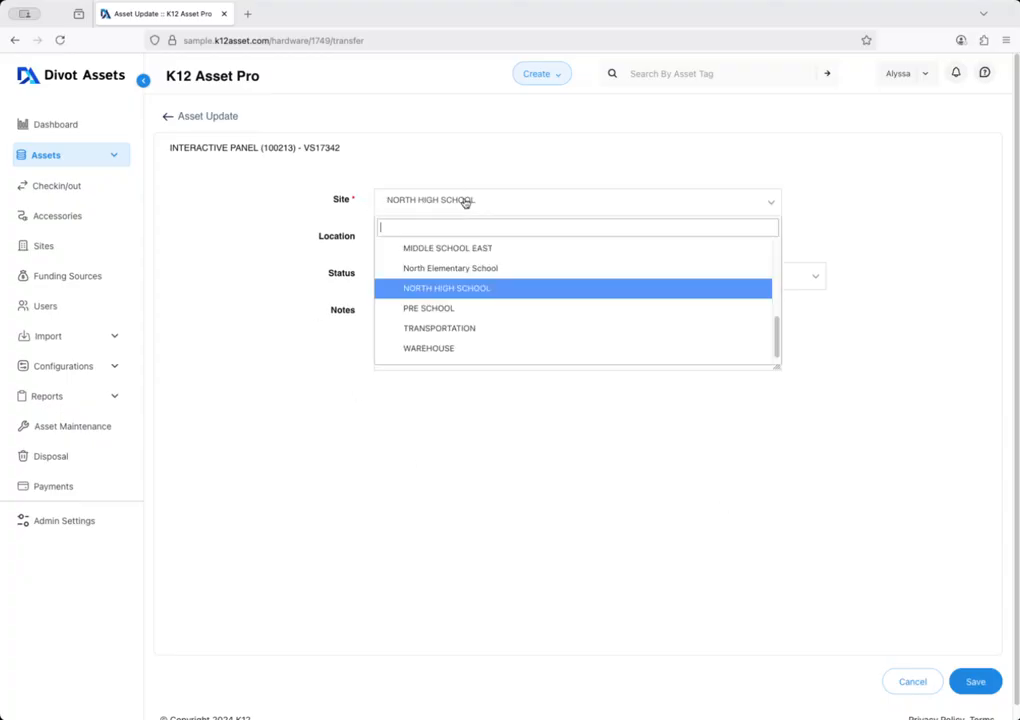
scroll(476, 280, up, 5)
click(465, 328)
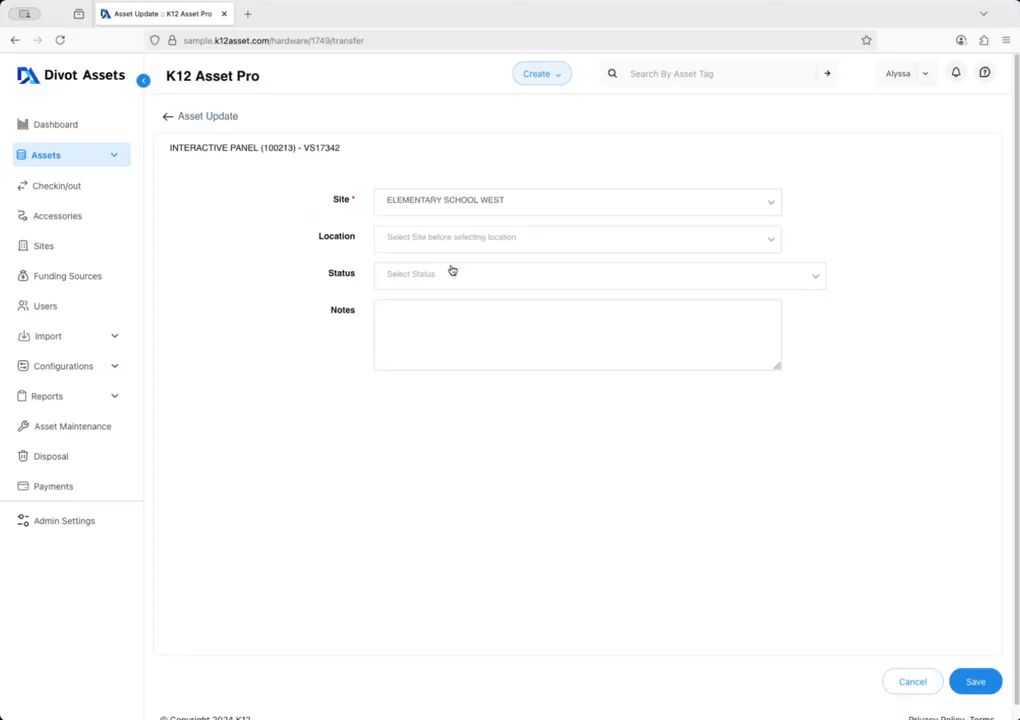
click(448, 243)
click(458, 307)
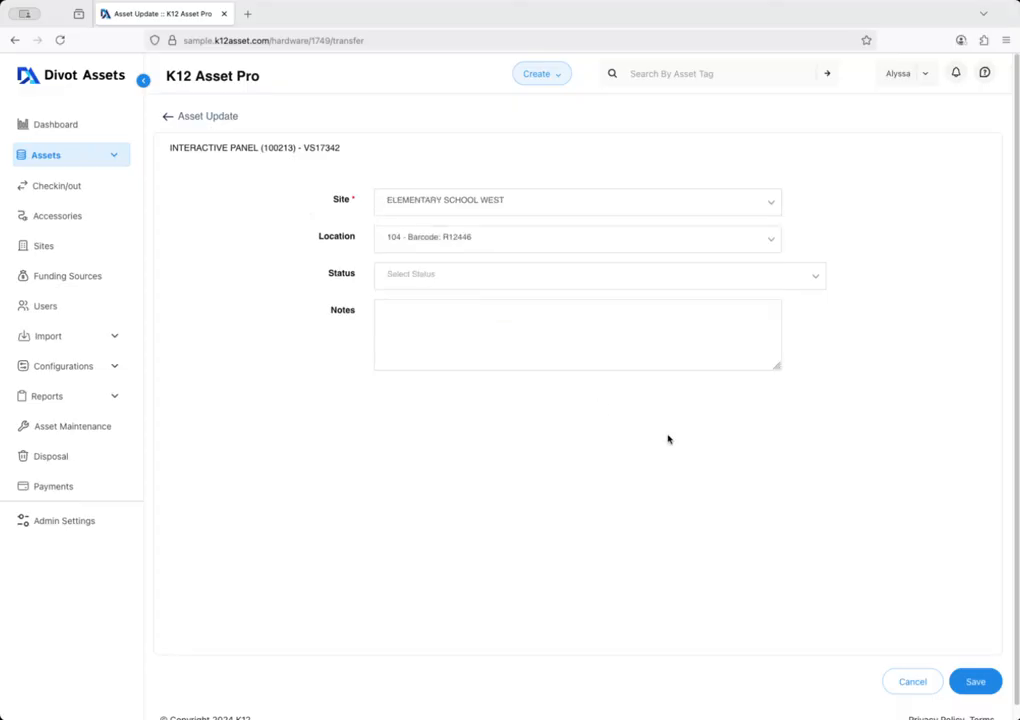
click(977, 684)
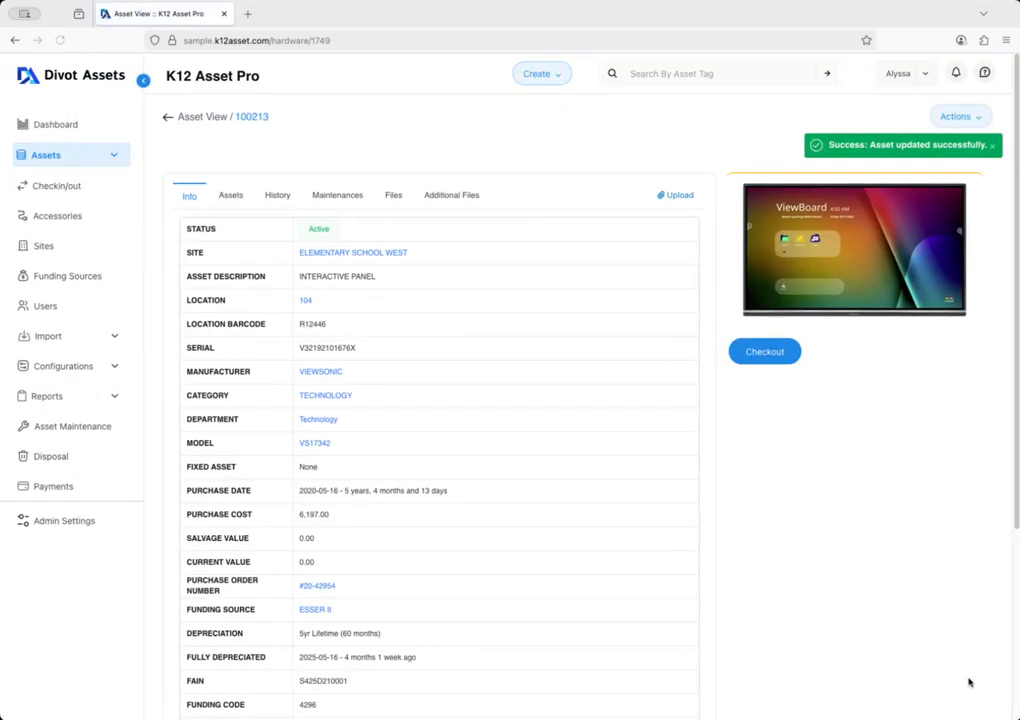
Step: Submit a disposal request for asset 100213 with the reason Broken, the notes "Broken beyond repair" and the condition Broken
click(950, 117)
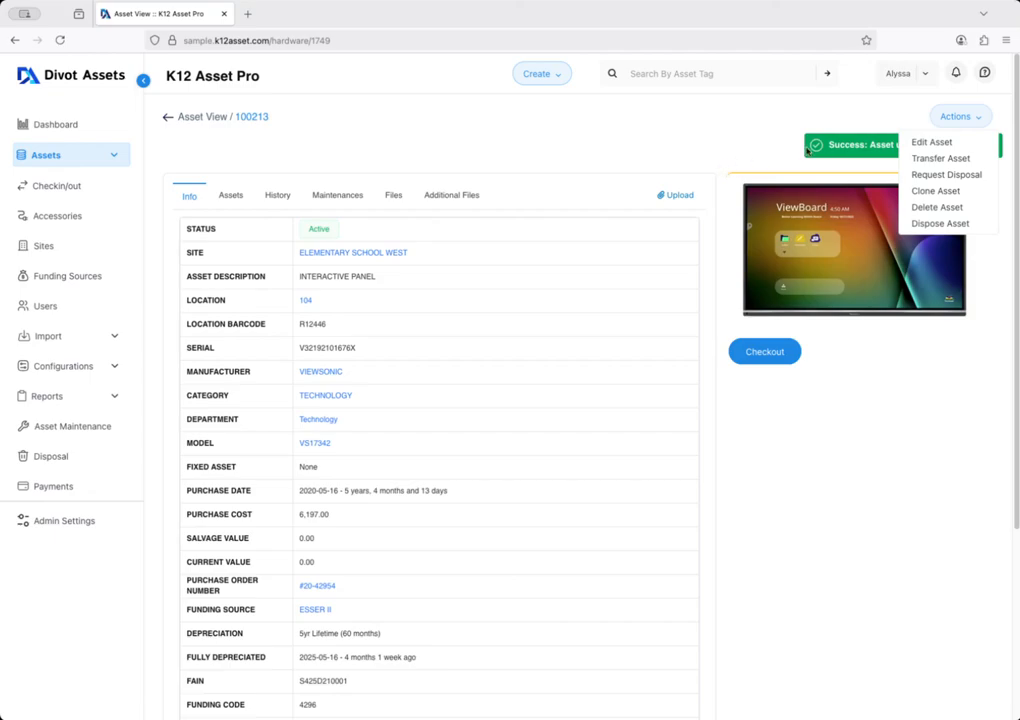
click(978, 174)
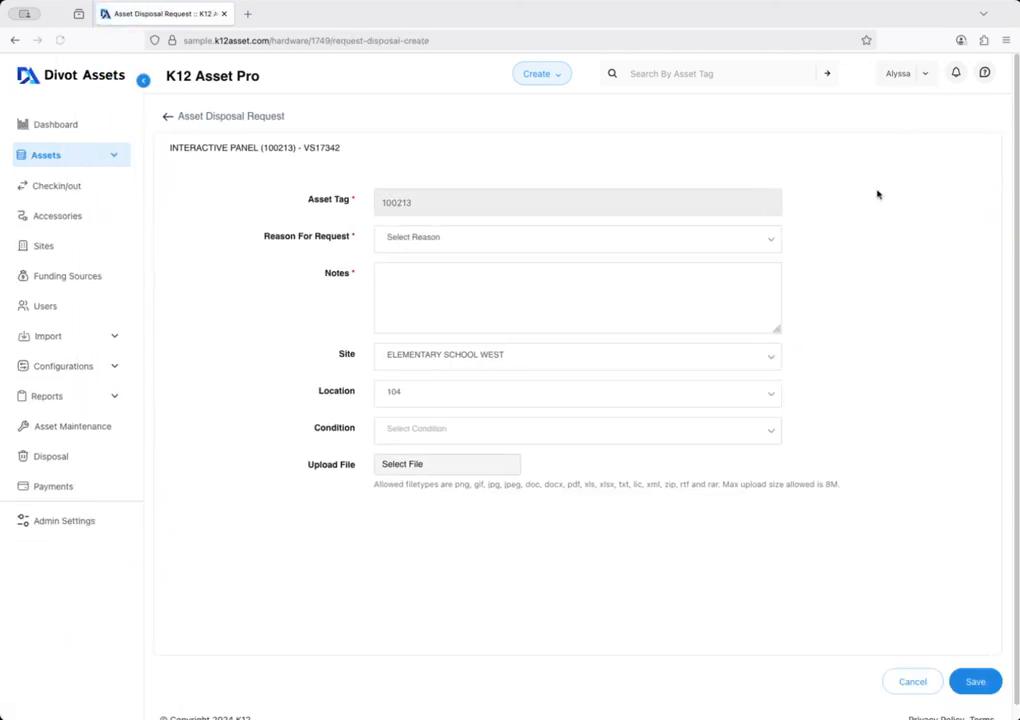
click(411, 245)
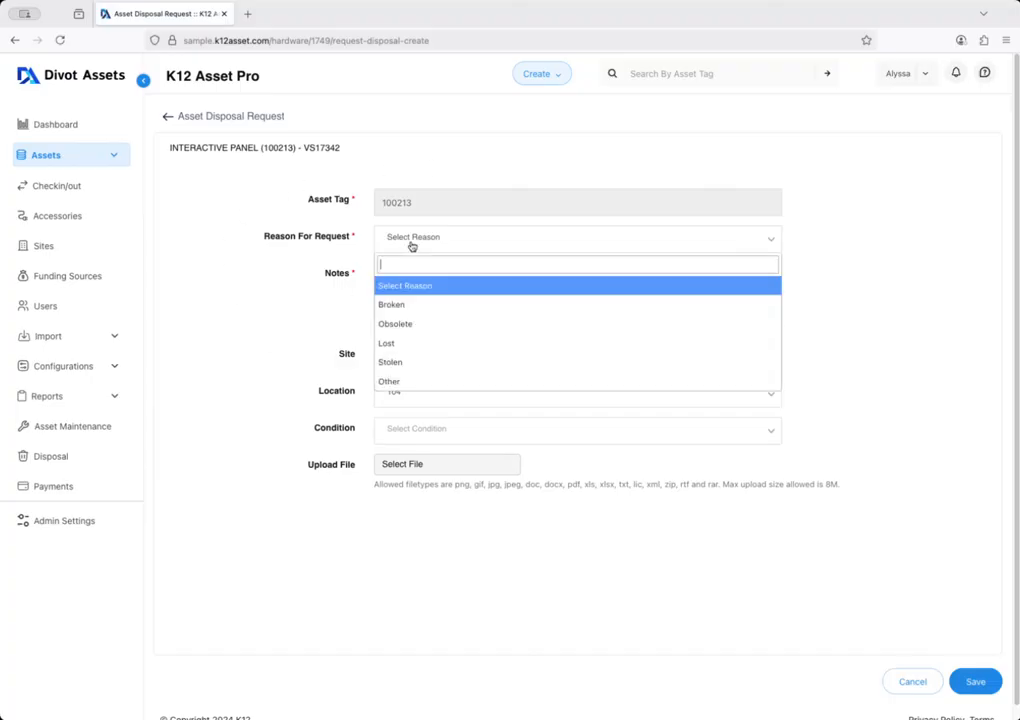
click(455, 305)
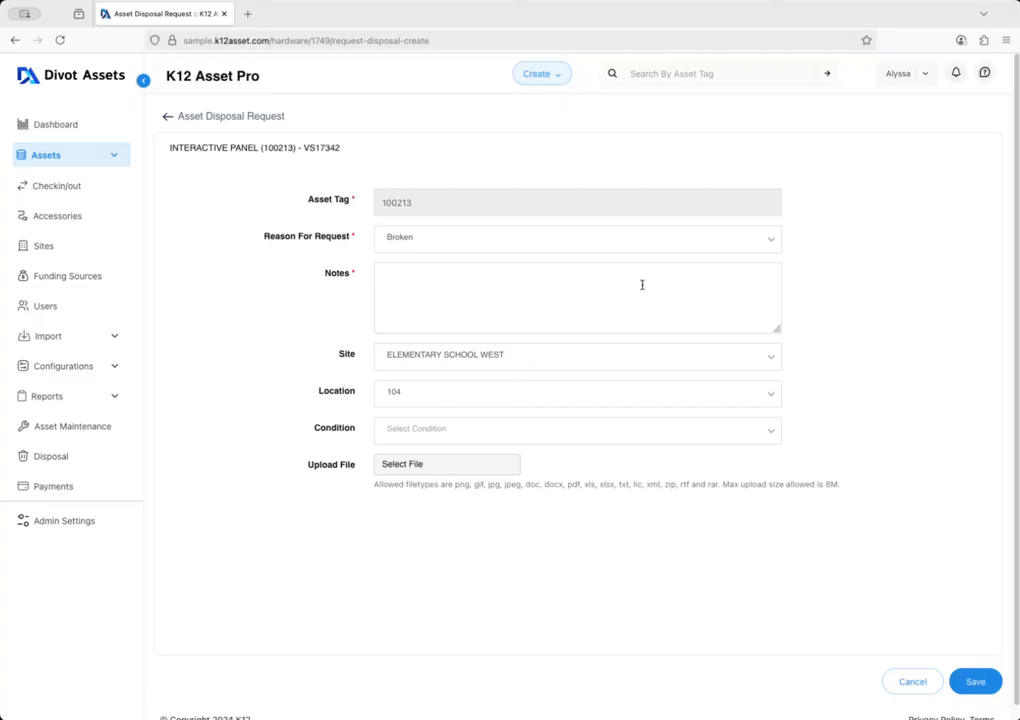
click(473, 303)
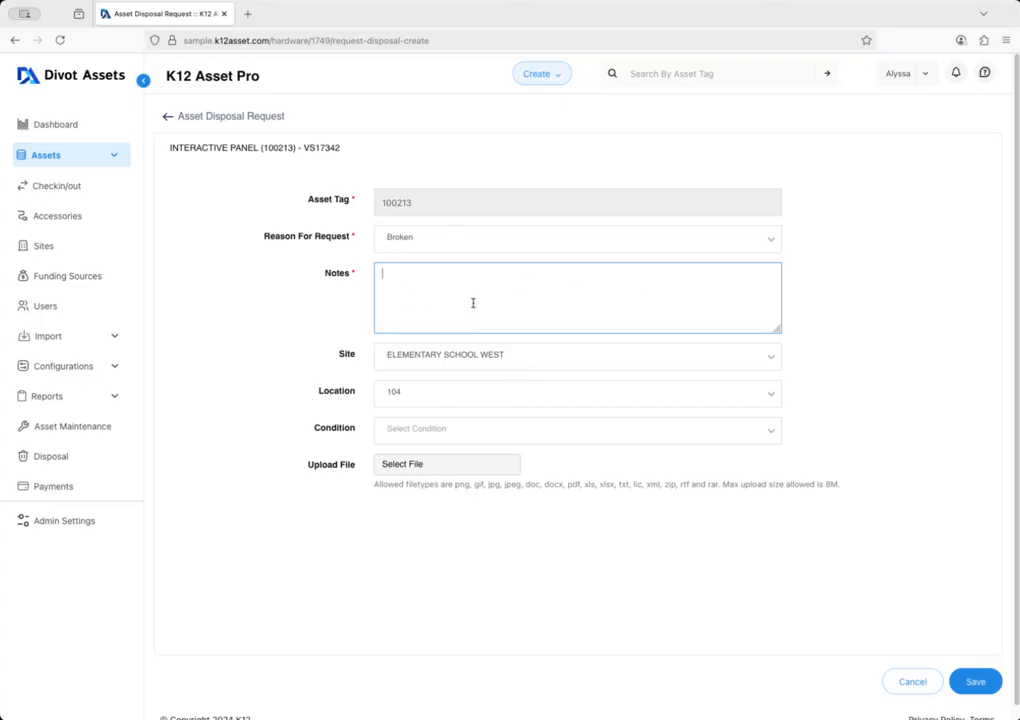
text(Broken beyond repair)
click(436, 438)
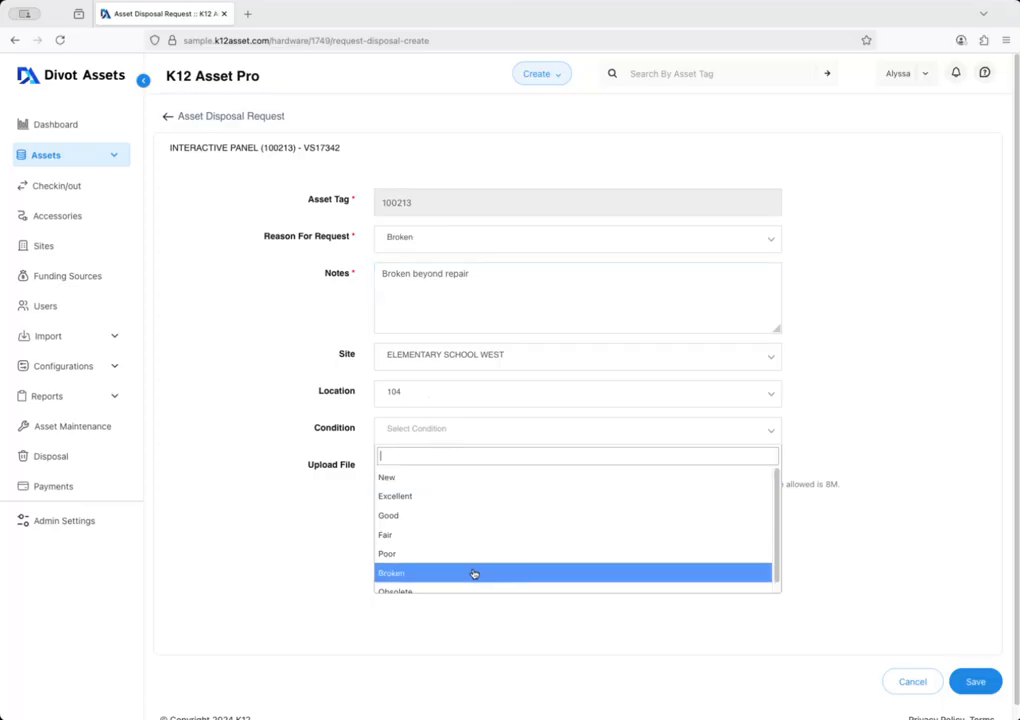
click(412, 565)
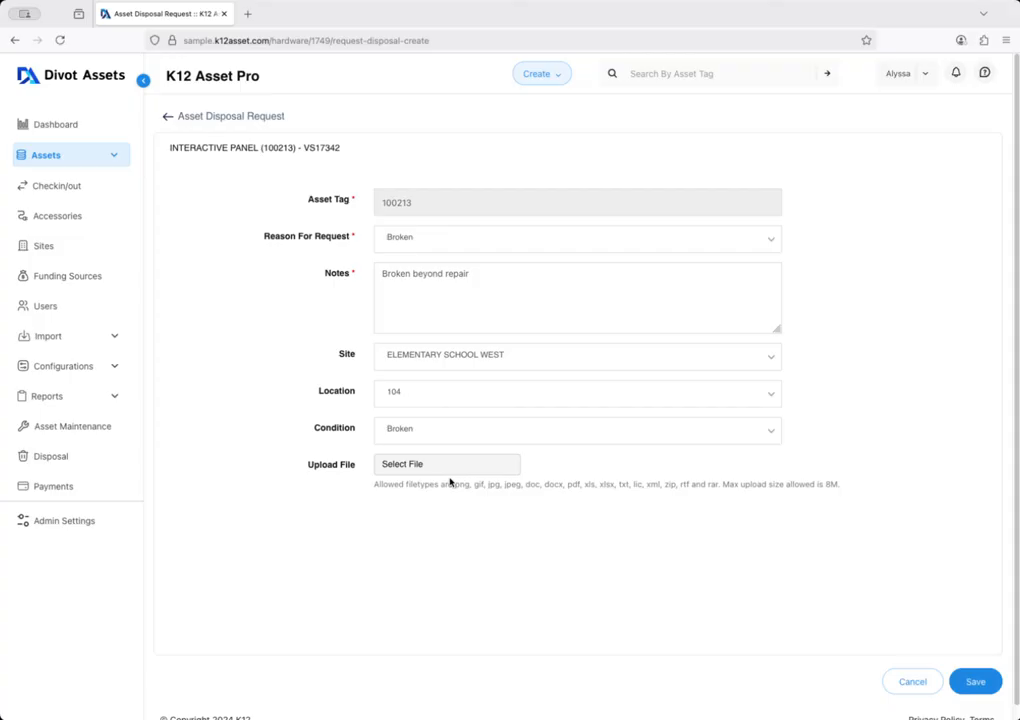
click(972, 686)
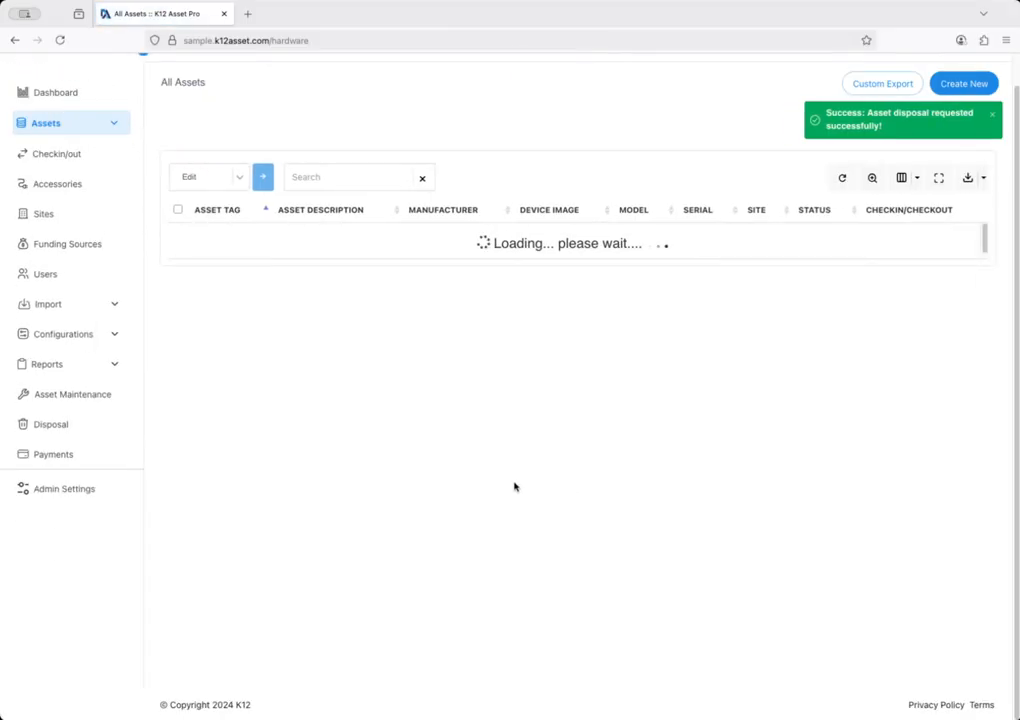
Step: Find asset 100213 in the asset list and open its record to check its disposal status and condition
scroll(400, 460, down, 10)
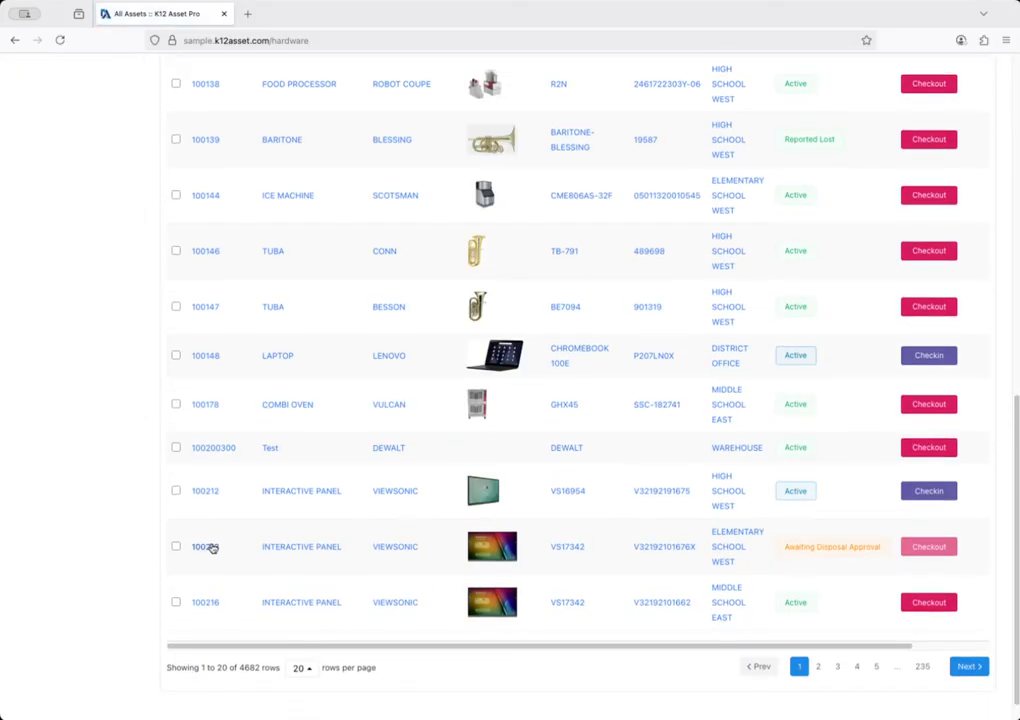
click(226, 546)
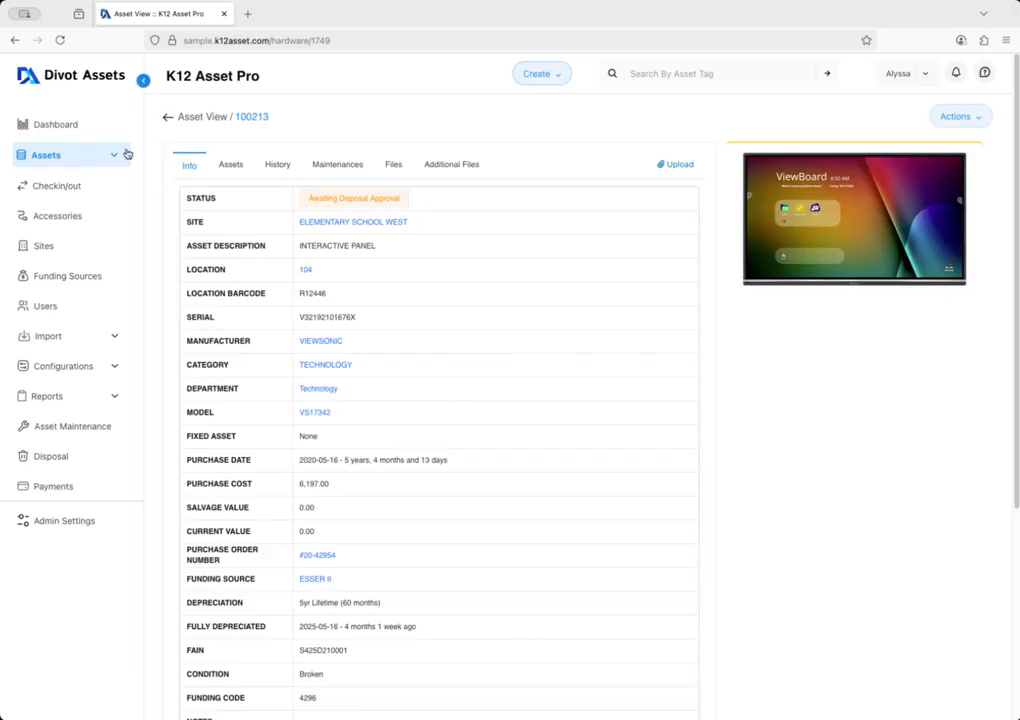
Step: Search the full asset list for "laptop" and highlight the tag of the Lenovo Chromebook 100E numbered 100433
click(78, 158)
click(83, 165)
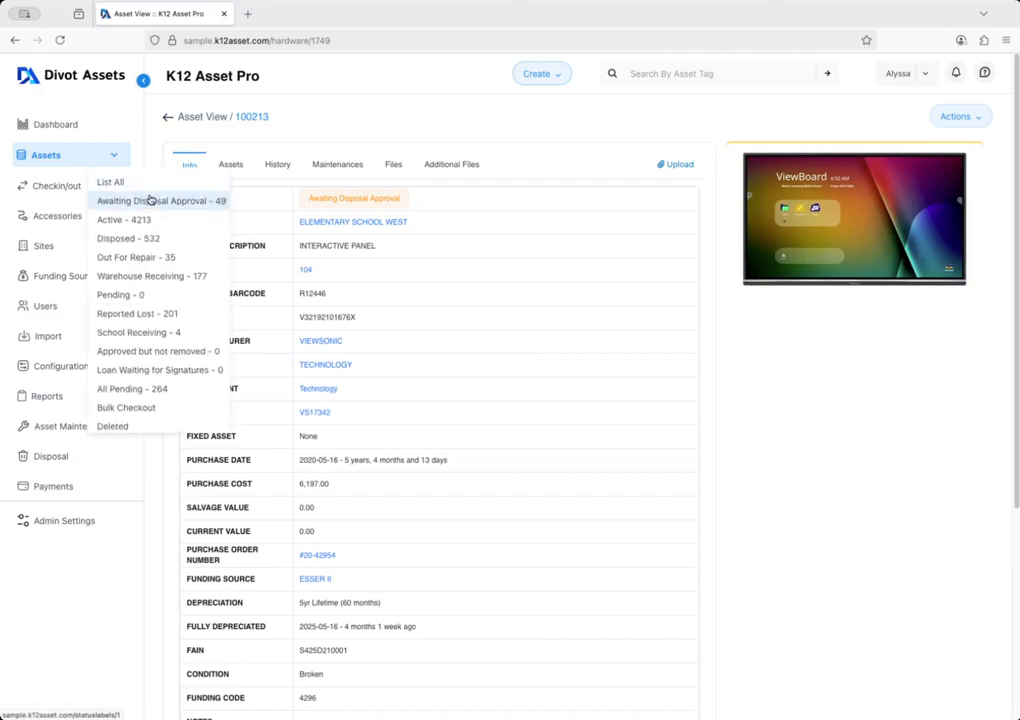
click(124, 189)
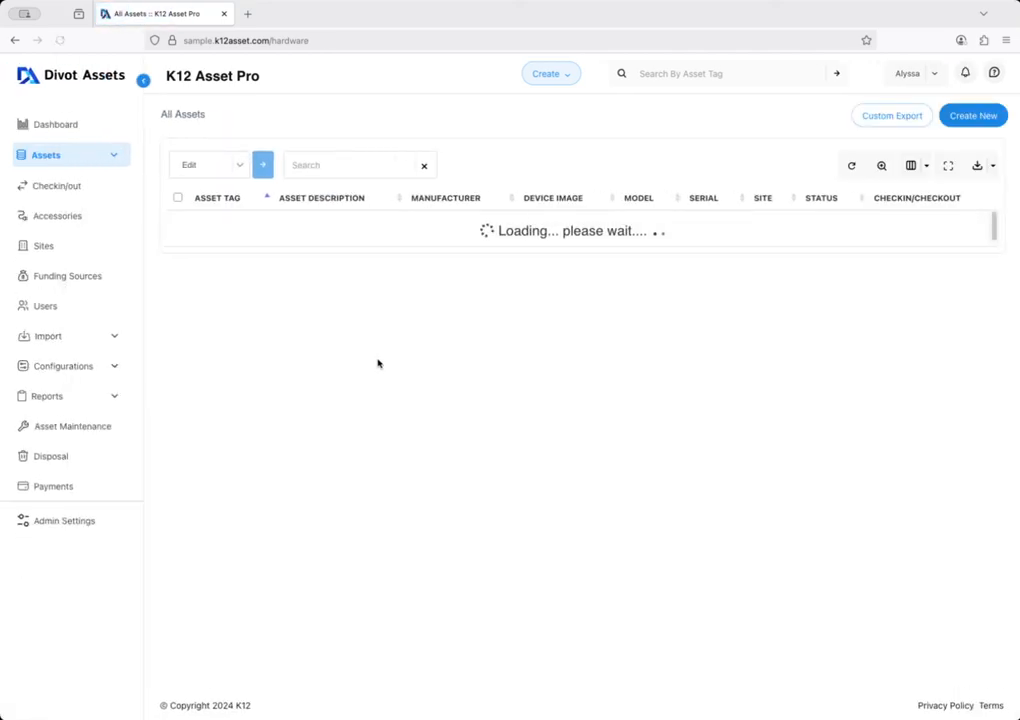
click(371, 165)
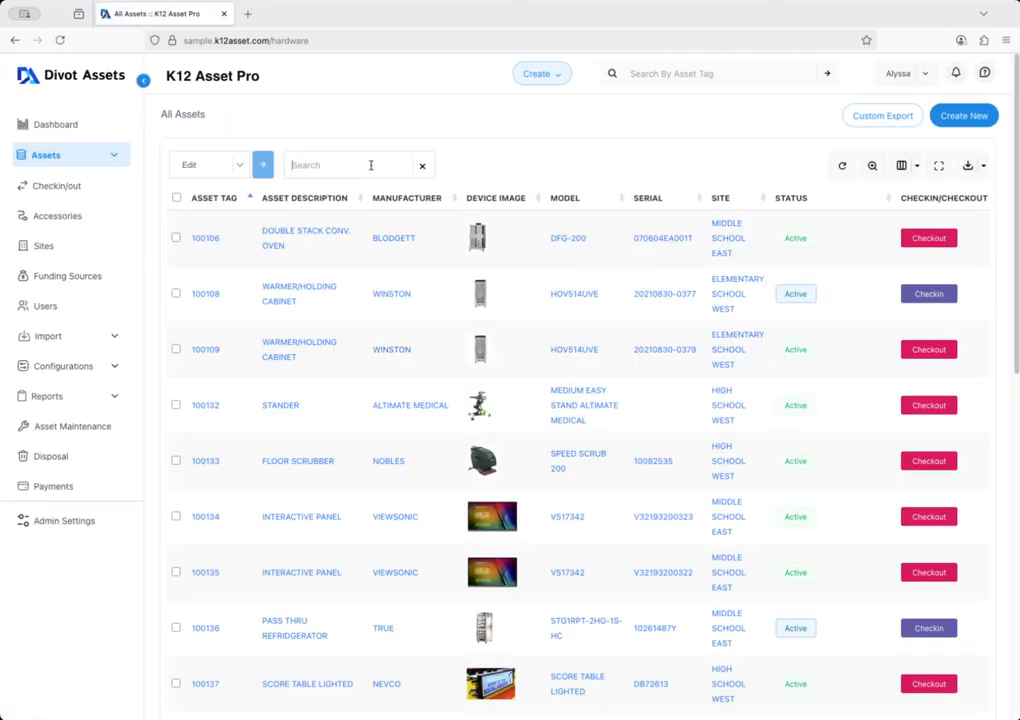
text(laptop)
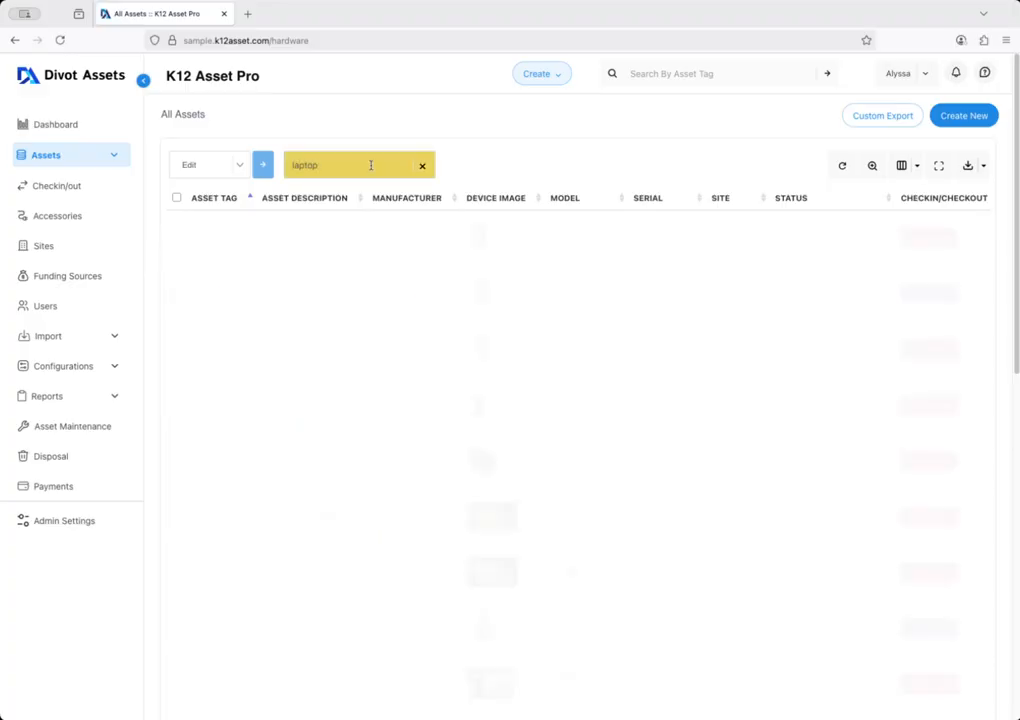
scroll(472, 494, down, 3)
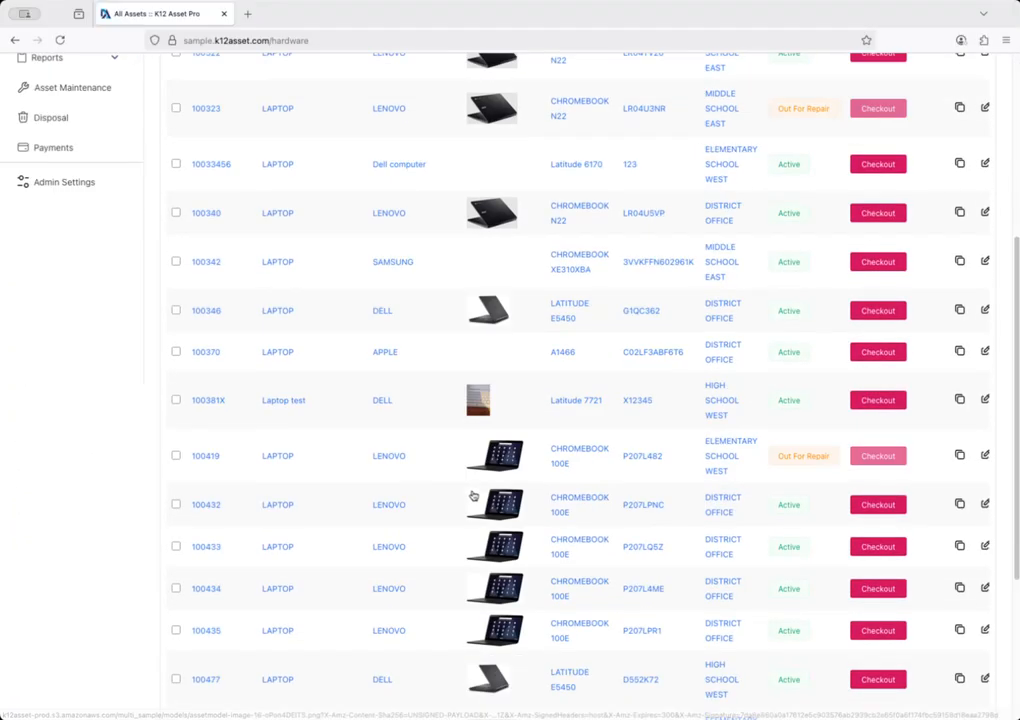
drag(242, 548, 196, 548)
scroll(376, 505, up, 3)
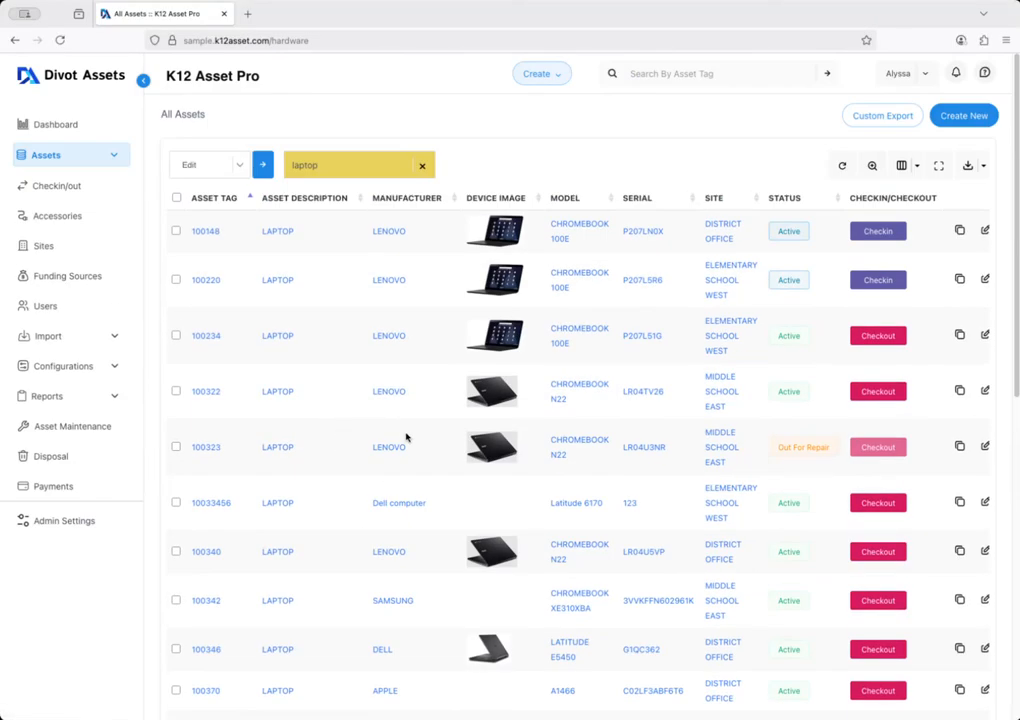
scroll(405, 435, down, 3)
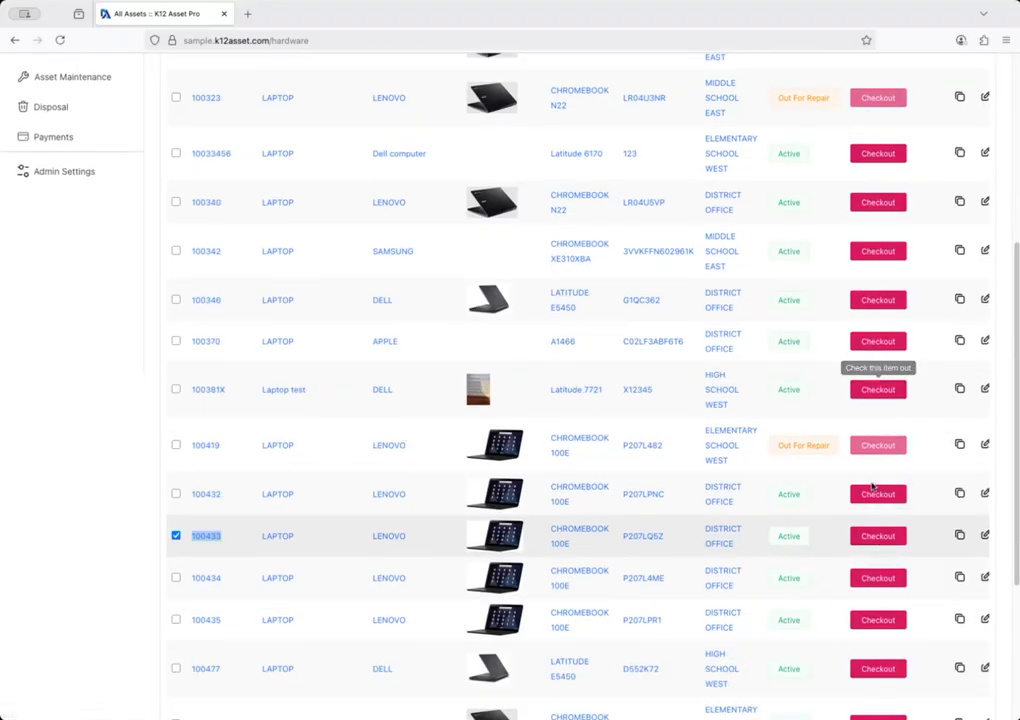
scroll(458, 499, up, 3)
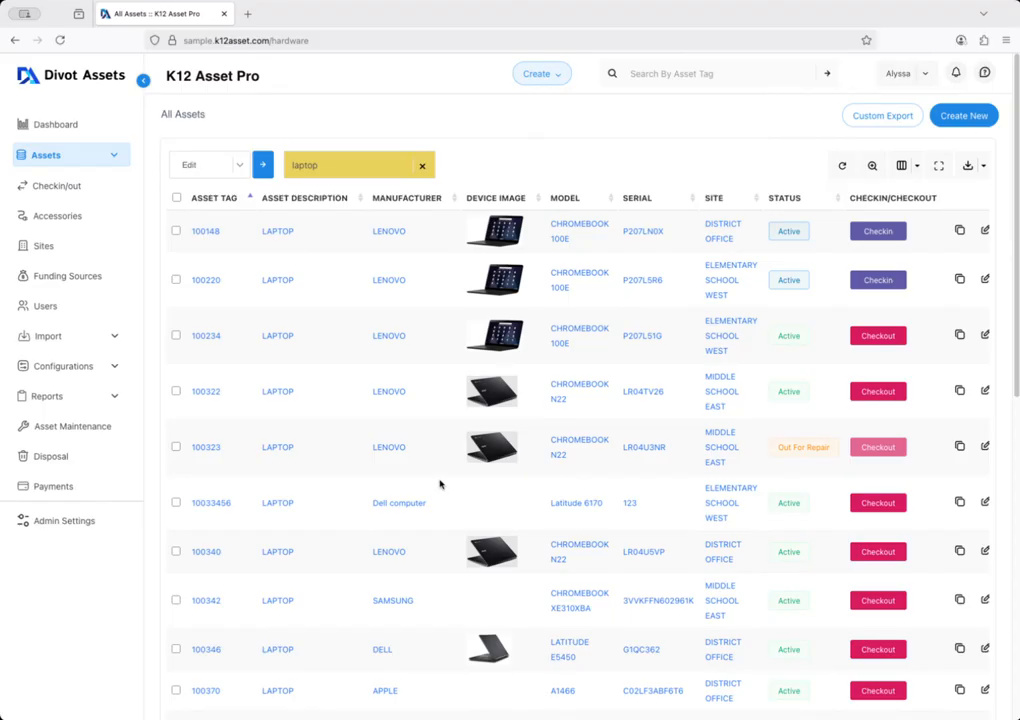
Step: Start a checkout for asset tag 100433 from the check-in/checkout page
click(70, 186)
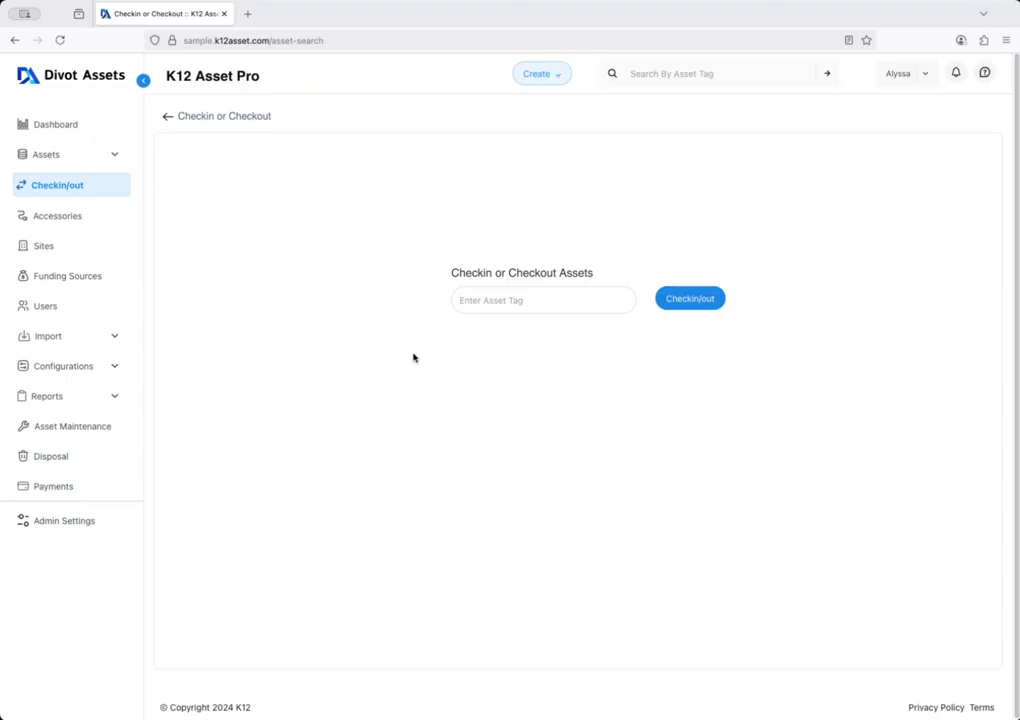
text(100433)
click(688, 302)
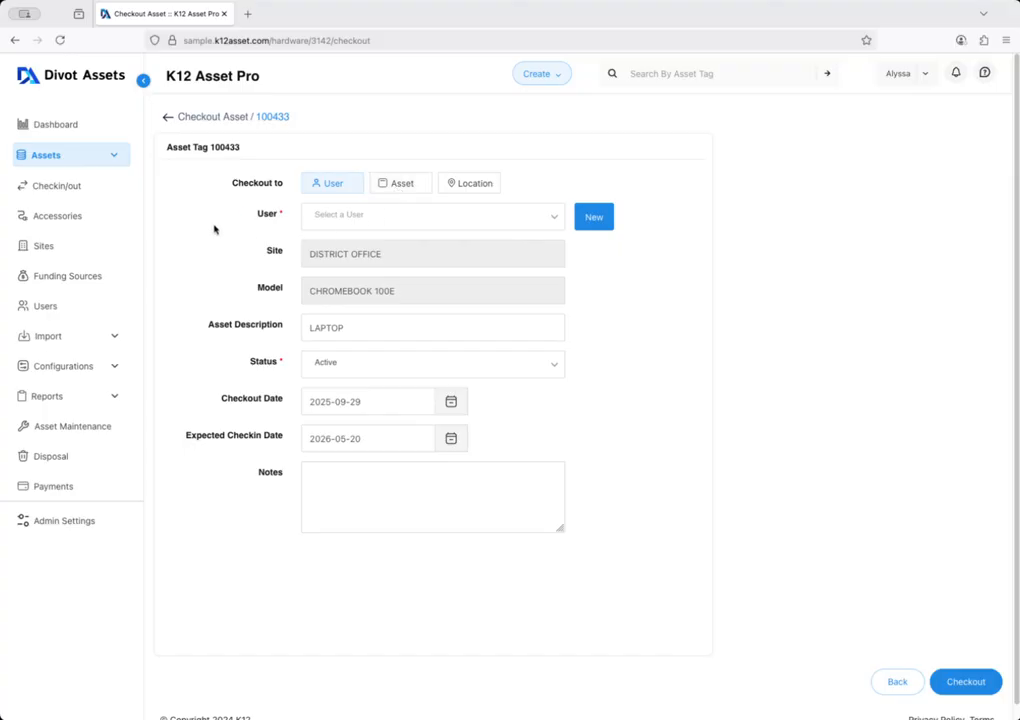
Step: Search for the student by username, assign them as the checkout user, and review their notes, payments and checked-out assets
click(401, 223)
text(aad)
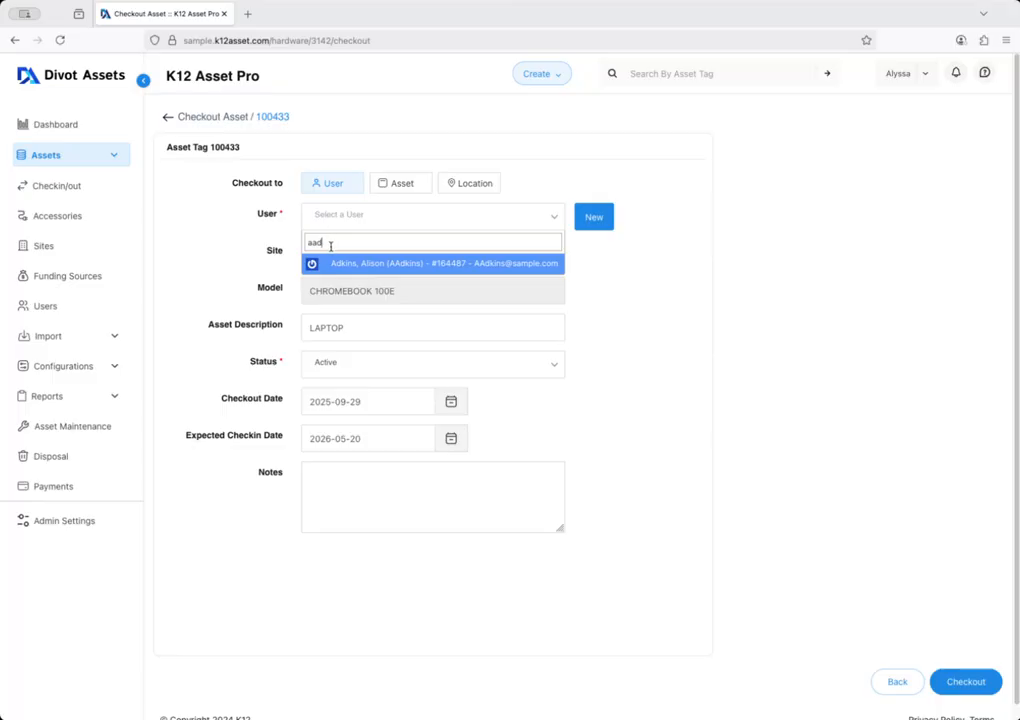
click(362, 264)
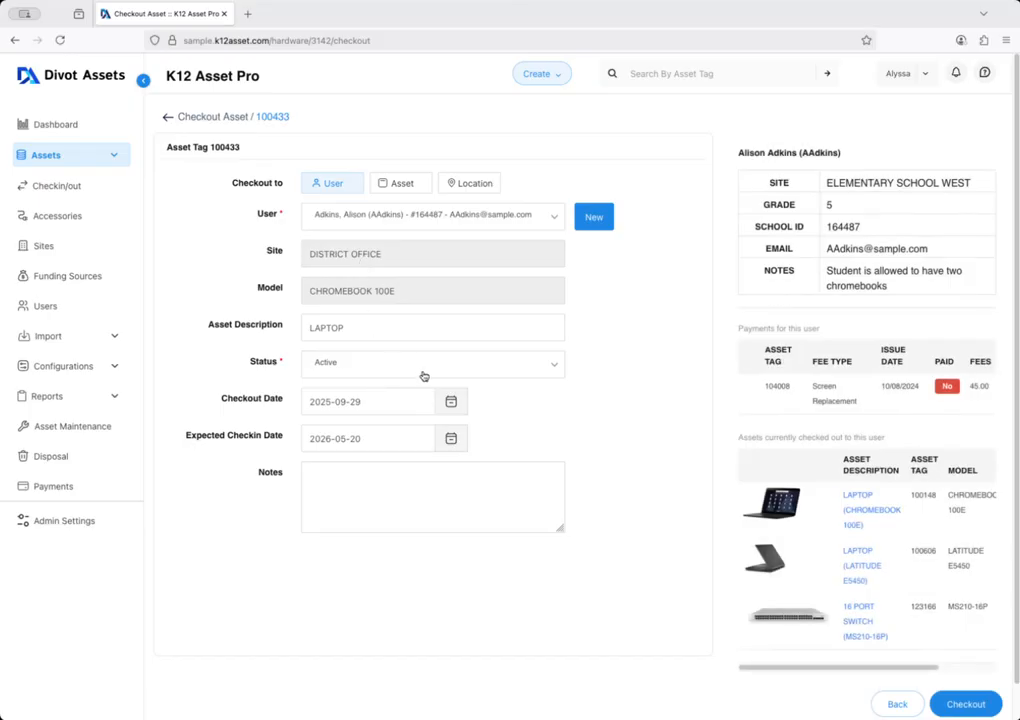
scroll(788, 430, down, 2)
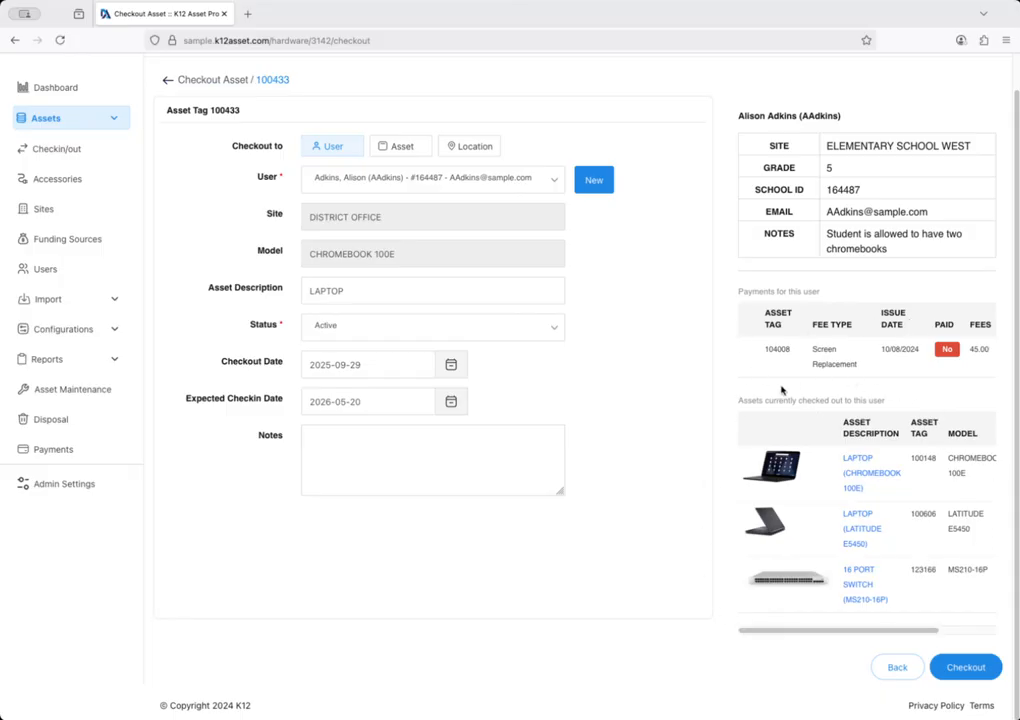
scroll(788, 470, up, 1)
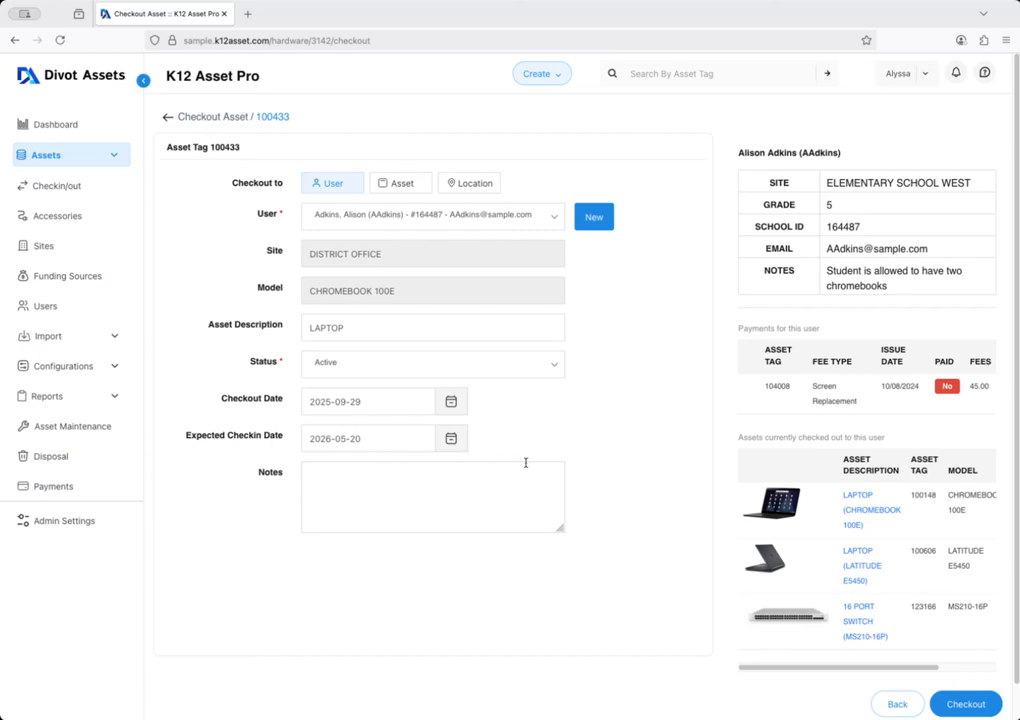
Step: Set the expected check-in date to 2025-10-08 and check out the laptop
click(452, 439)
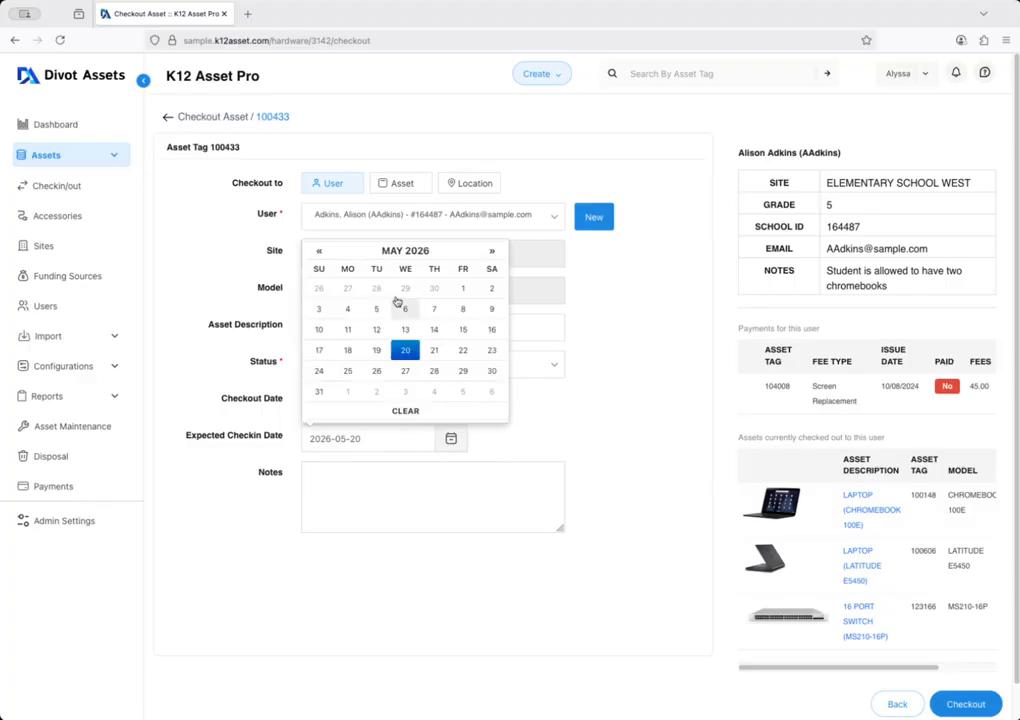
click(319, 252)
click(319, 252)
click(319, 252)
click(319, 252)
click(319, 252)
click(319, 252)
click(319, 252)
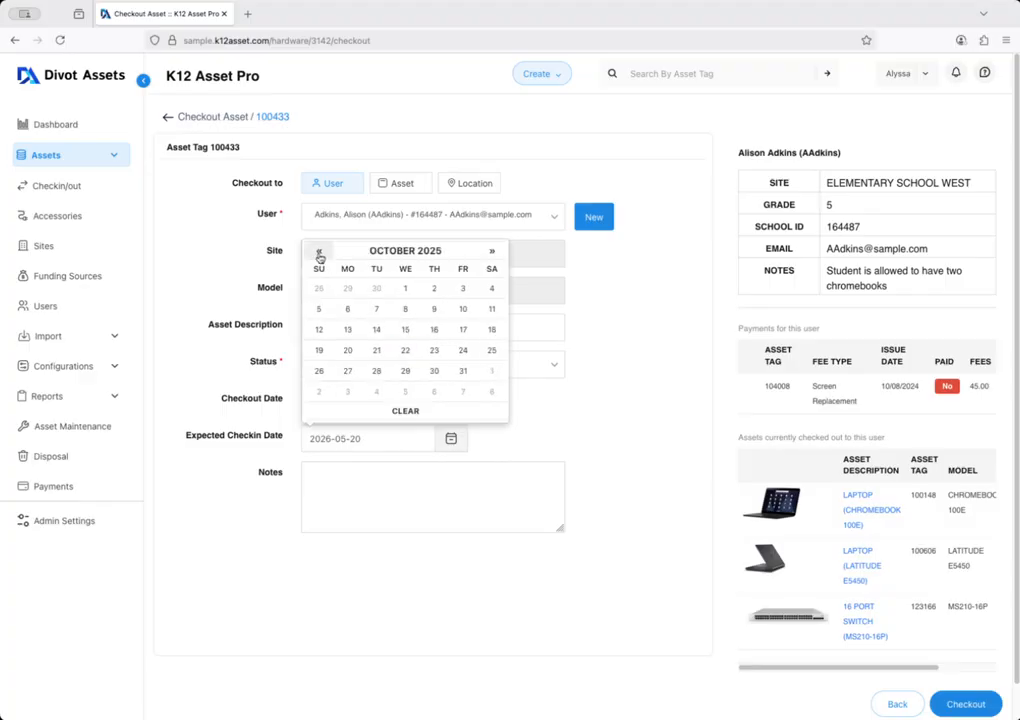
click(405, 308)
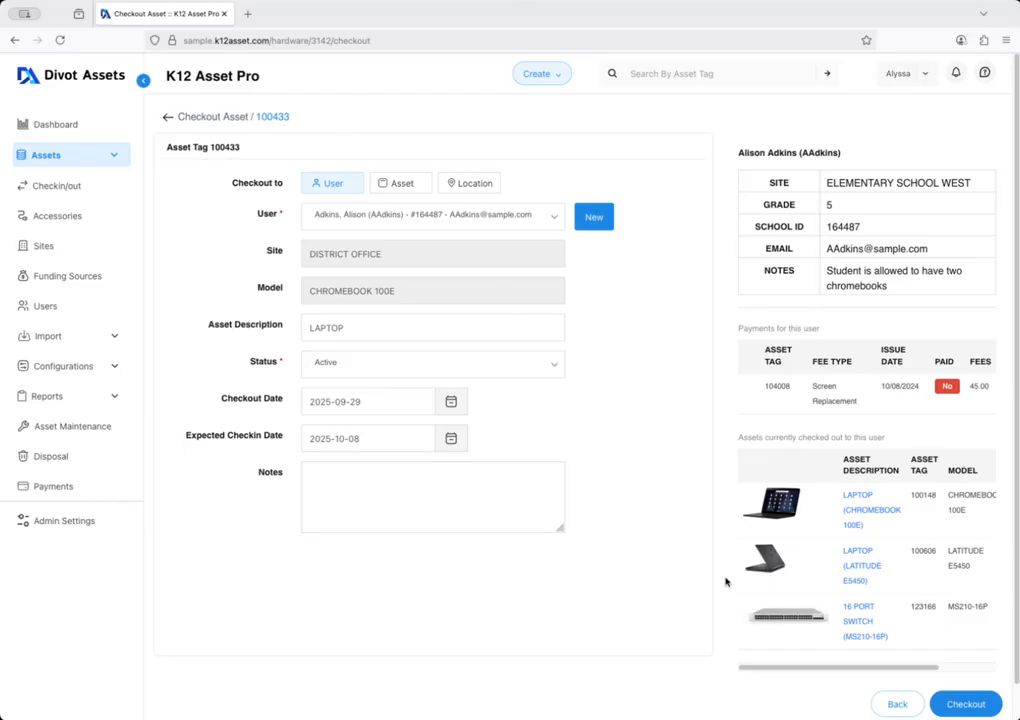
click(966, 704)
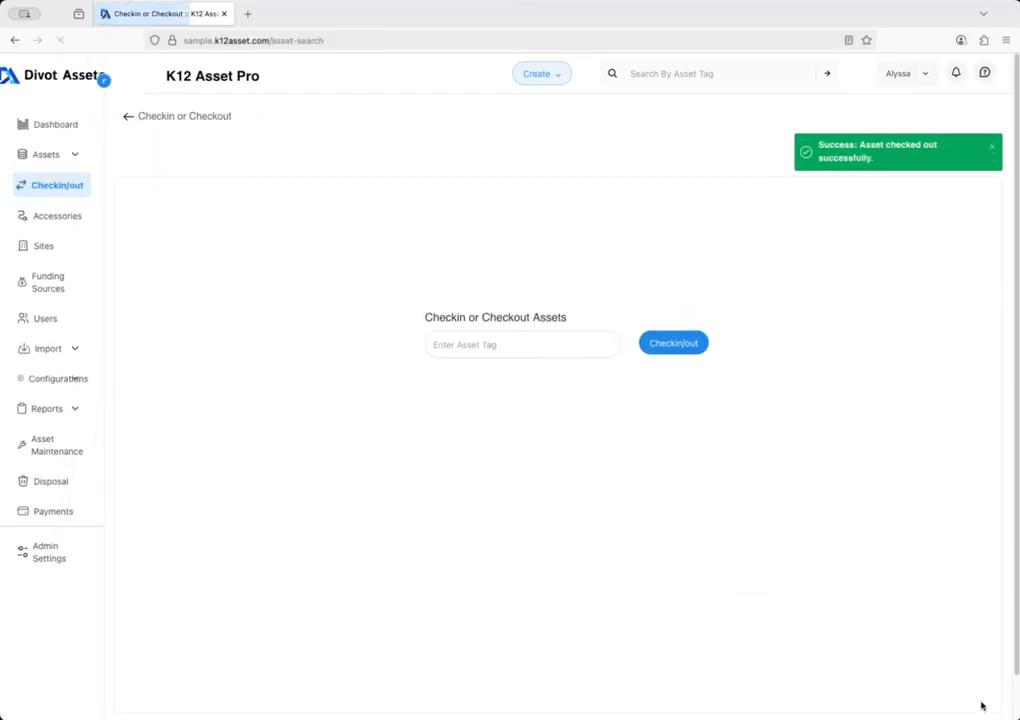
Step: Look up asset tag 100433 and view its record to verify the checkout assignment
click(694, 76)
text(100433)
key(Return)
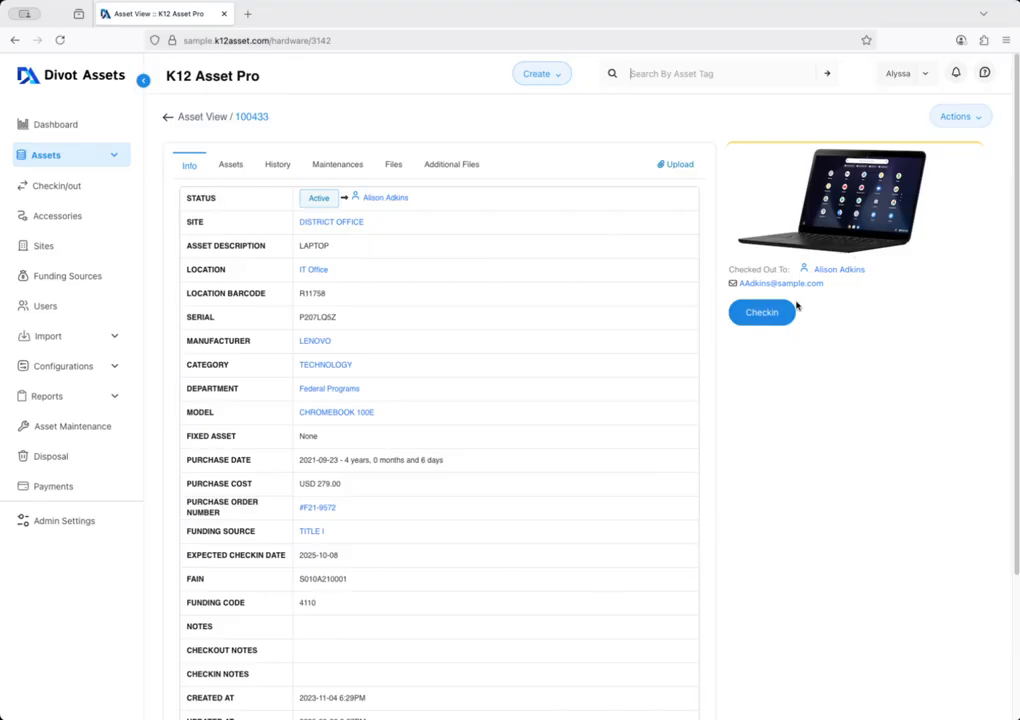
Step: Start a check-in for asset tag 100433 and highlight the name of the student it is checked out to
click(62, 188)
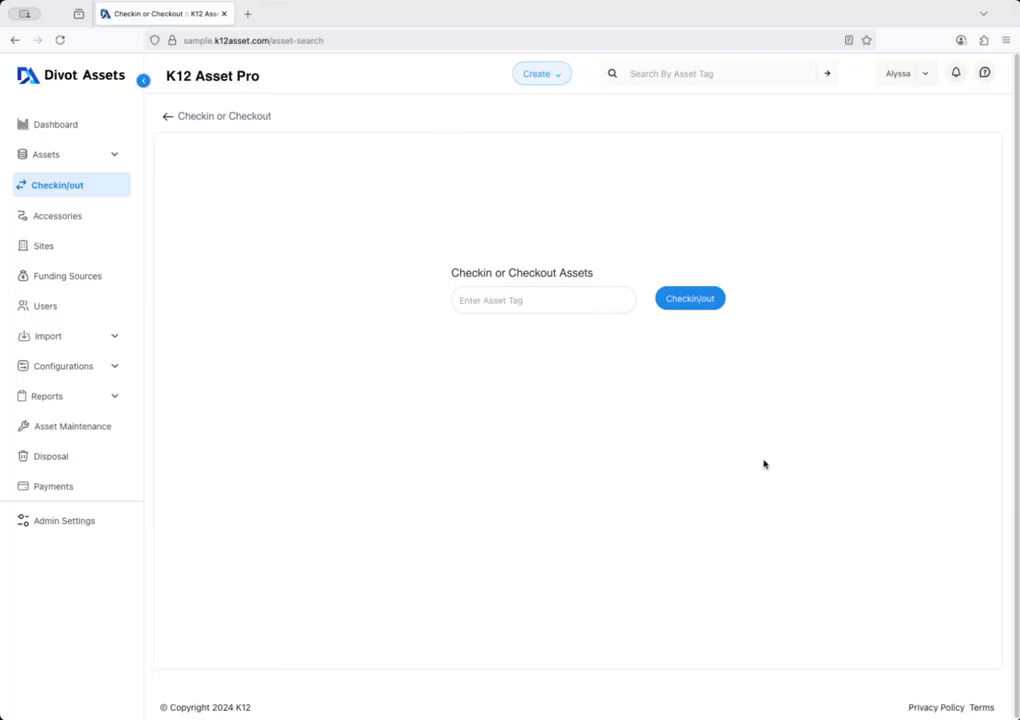
click(549, 305)
text(100433)
click(668, 298)
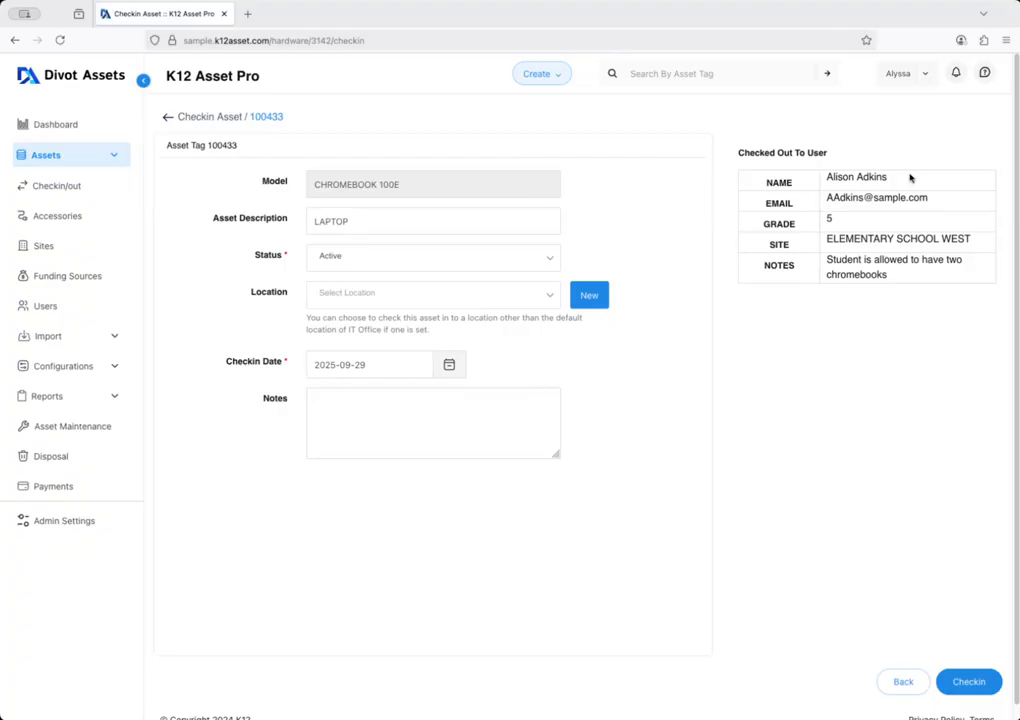
drag(906, 176, 815, 182)
drag(901, 184, 827, 173)
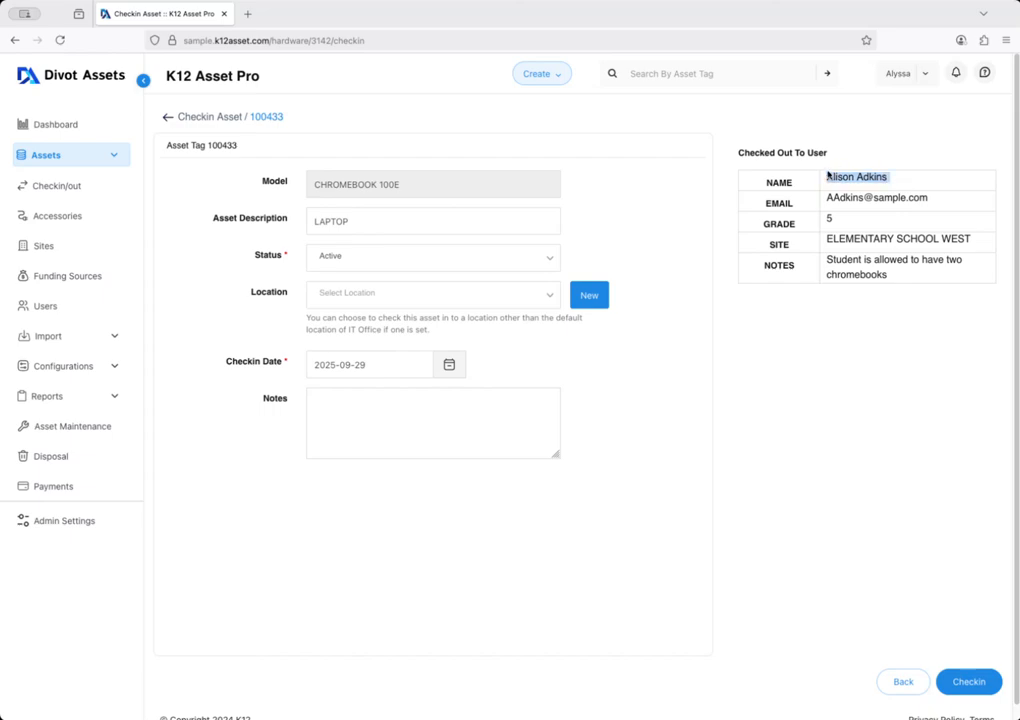
click(925, 183)
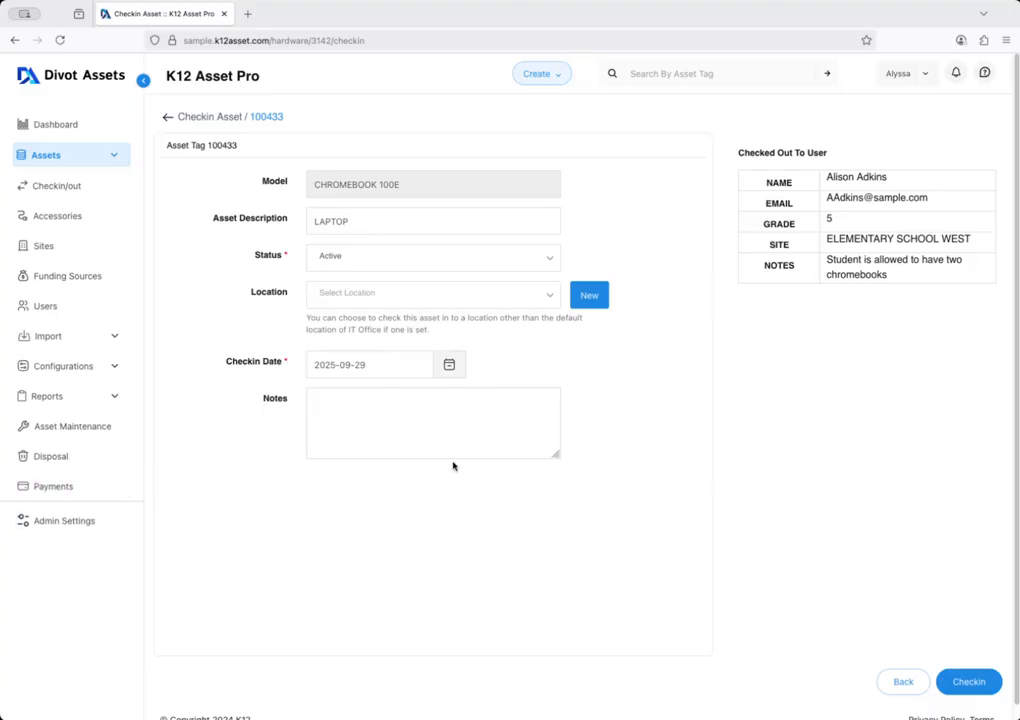
Step: Enter a check-in note naming the student who handed in this CB and the different student it is assigned to
click(394, 410)
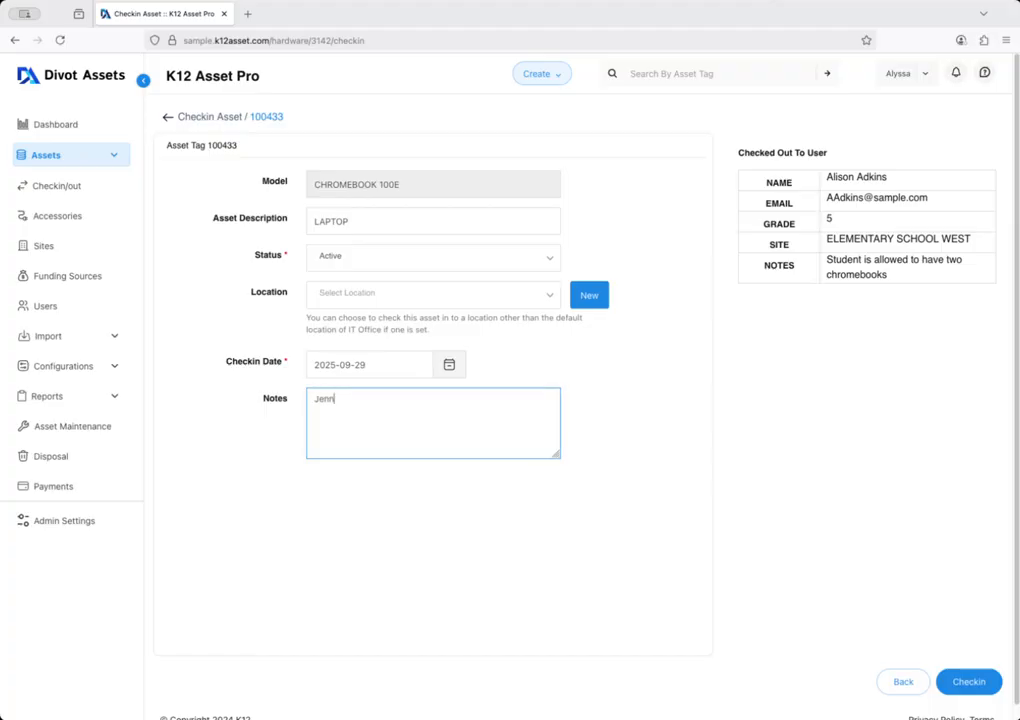
text(Jenny handed in this CB but it is assigned to Alison)
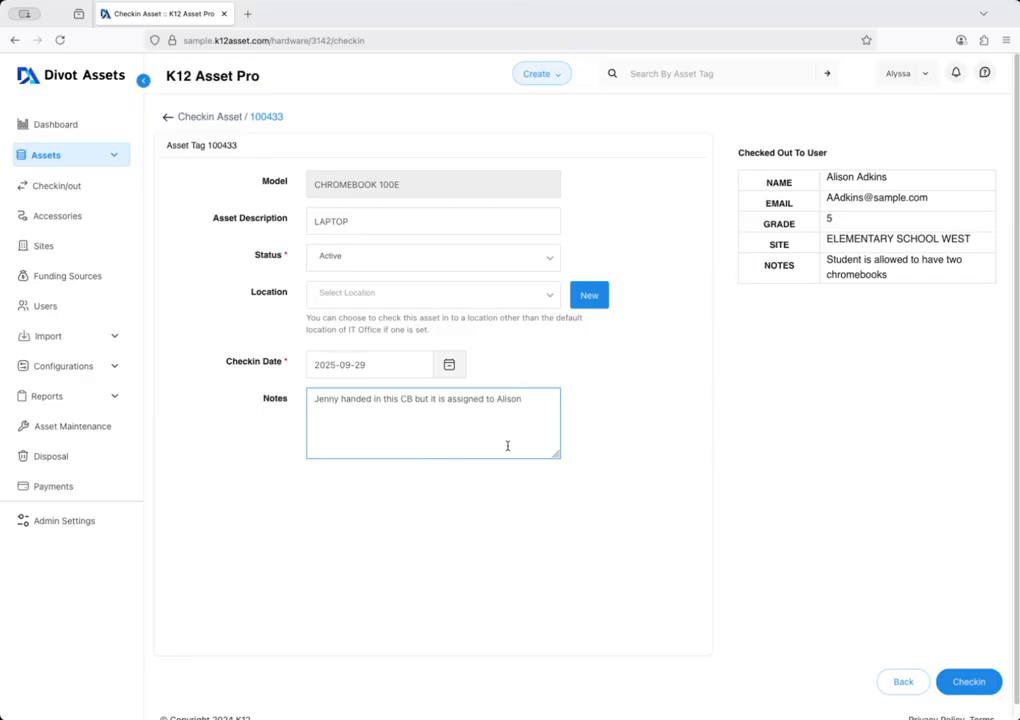
Step: Set the status of the asset being checked in to Out For Repair
click(343, 261)
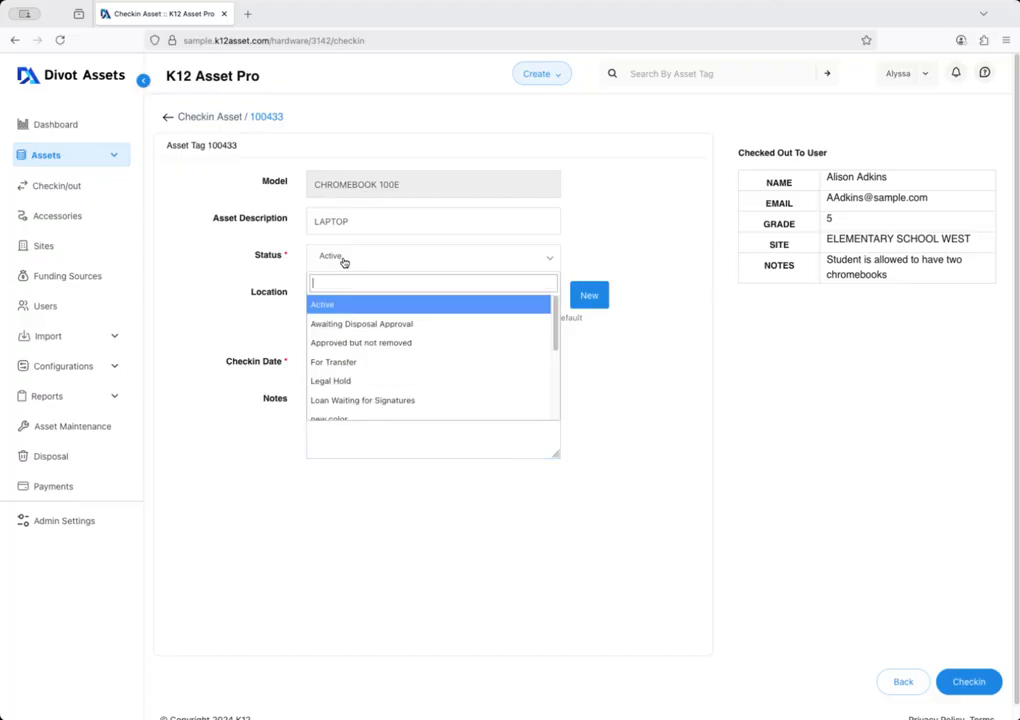
scroll(426, 403, down, 3)
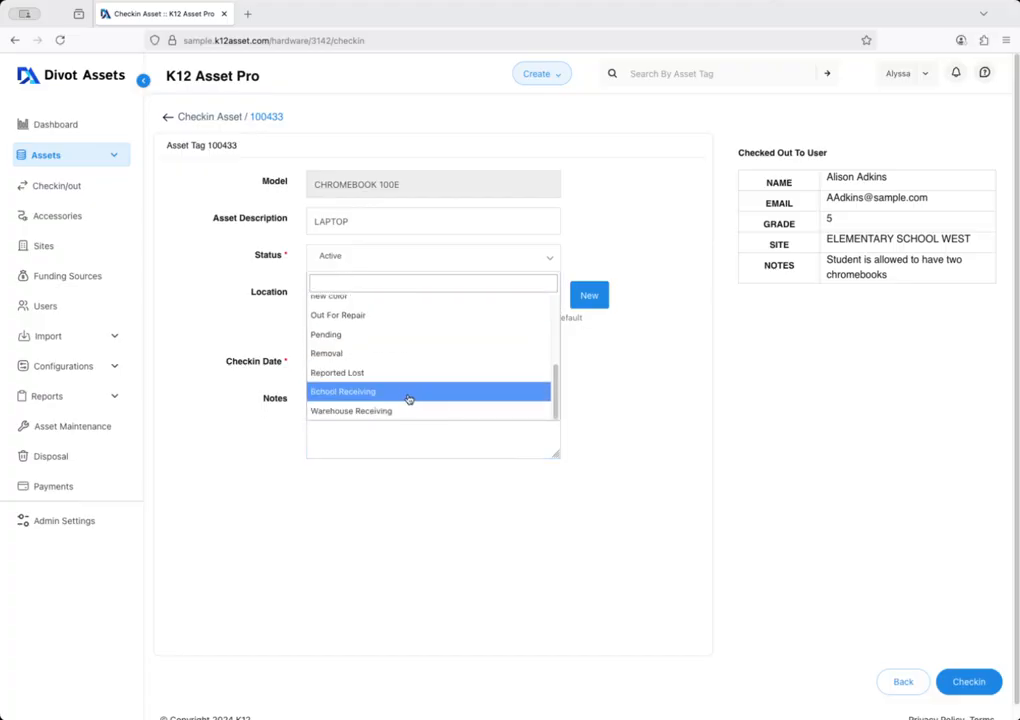
scroll(394, 367, up, 2)
click(317, 346)
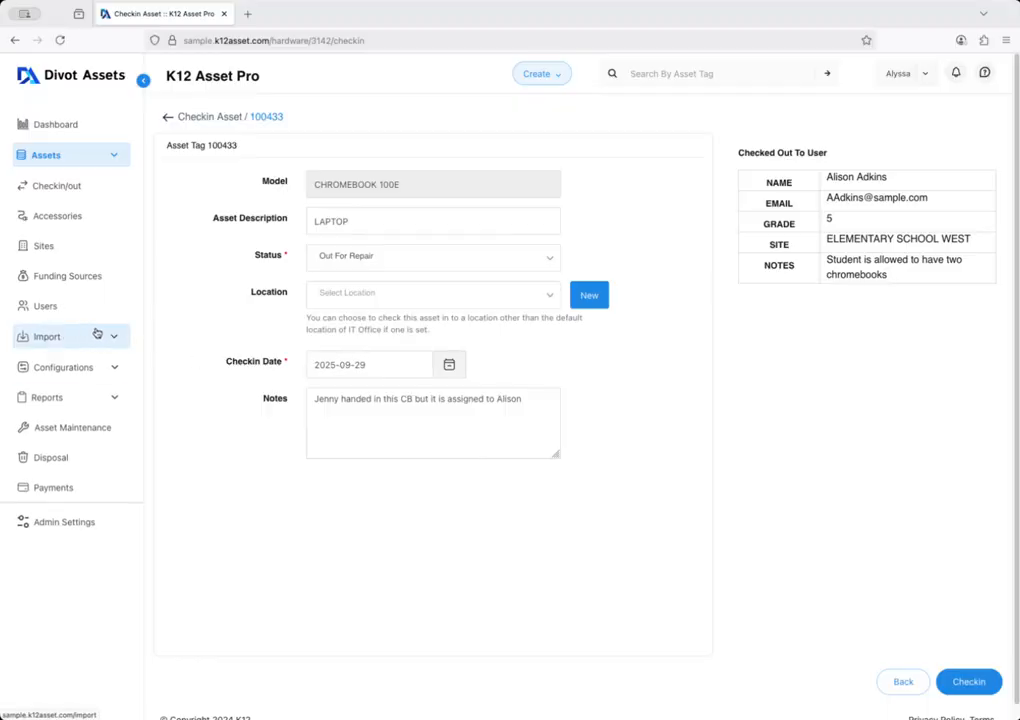
Step: Set the status to Active and complete the check-in of asset tag 100433
click(392, 256)
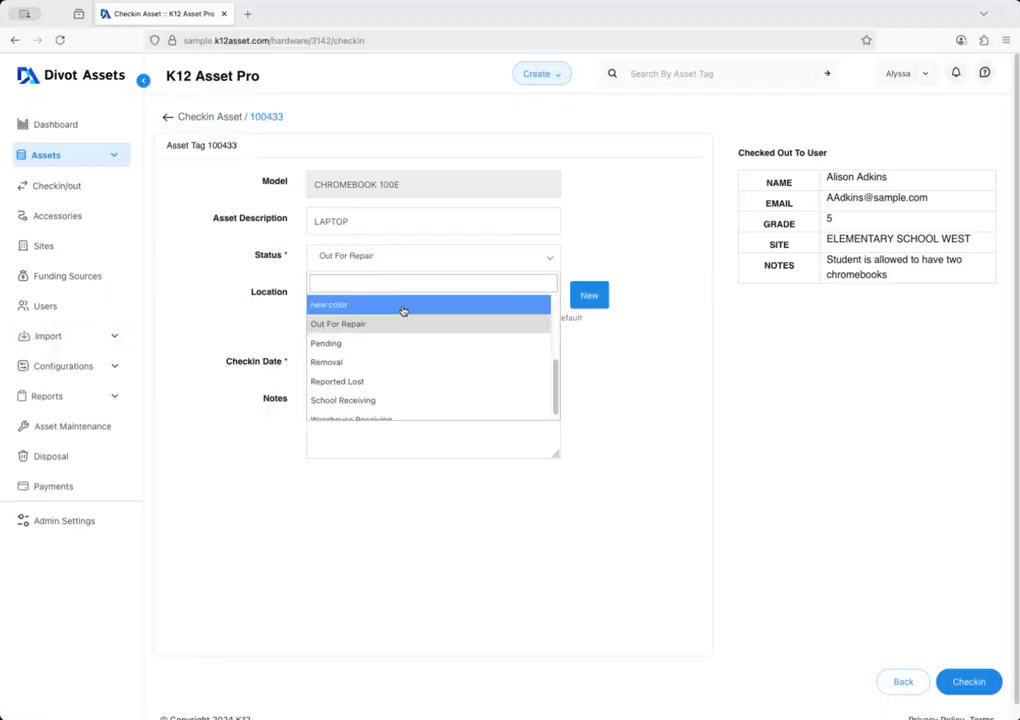
scroll(392, 335, up, 3)
click(330, 304)
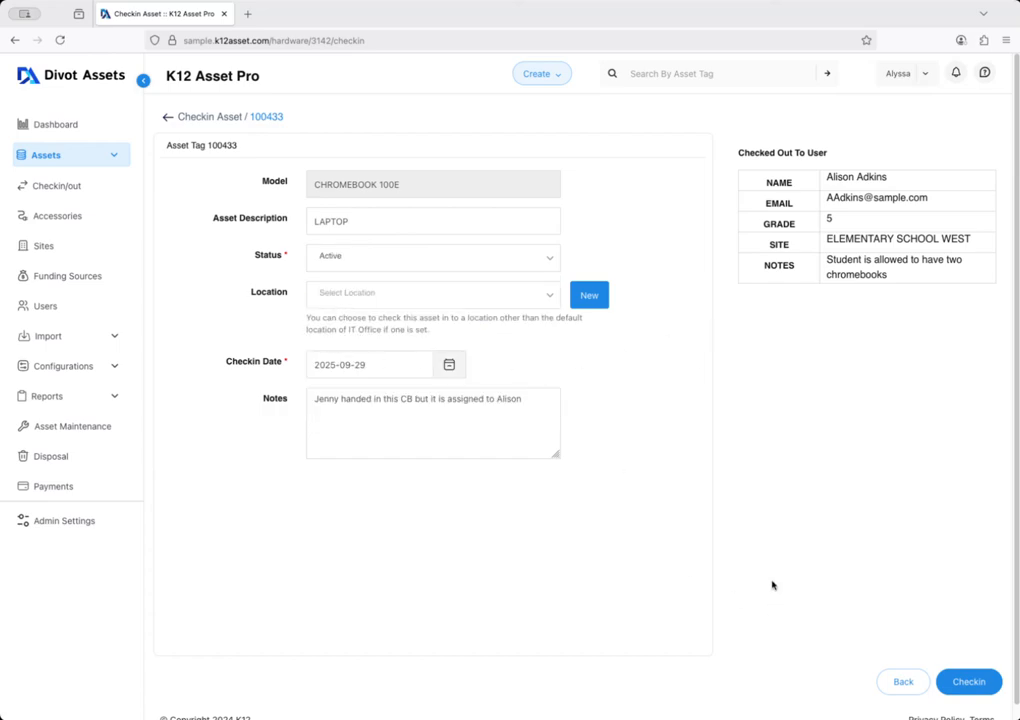
click(970, 684)
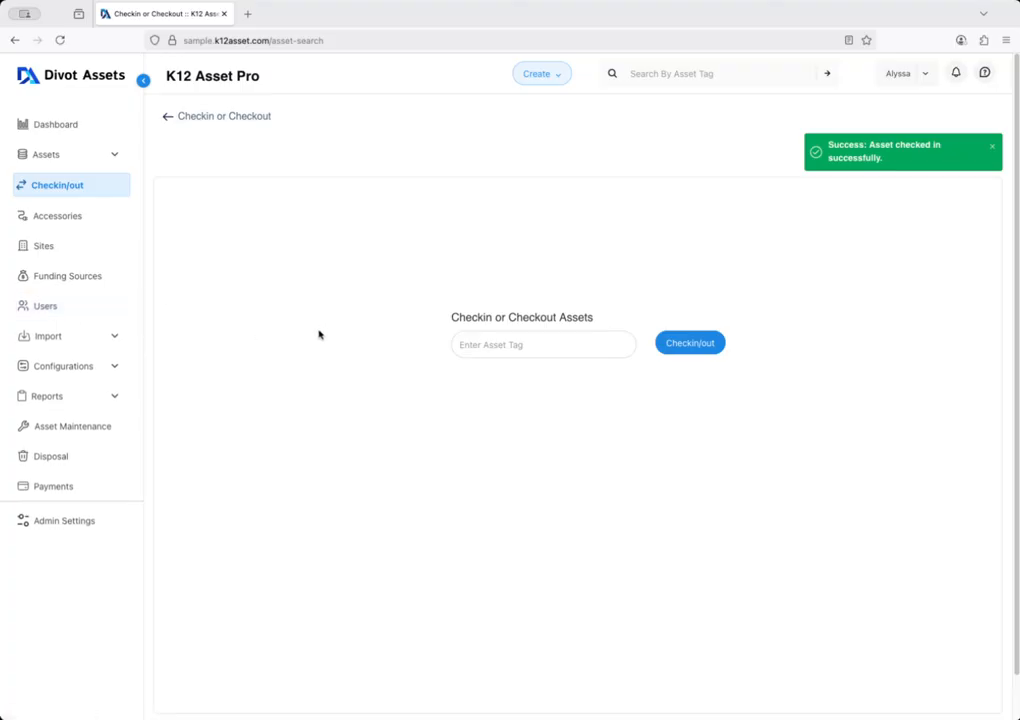
Step: Browse the current users and search the list for the student by part of the username
click(54, 310)
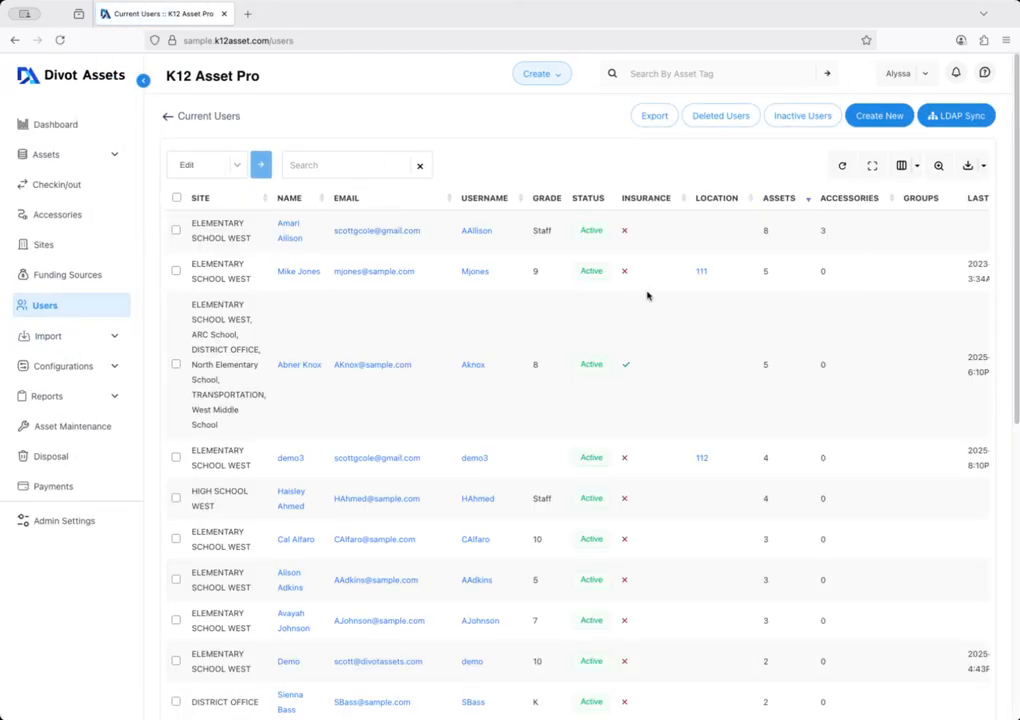
scroll(830, 263, down, 1)
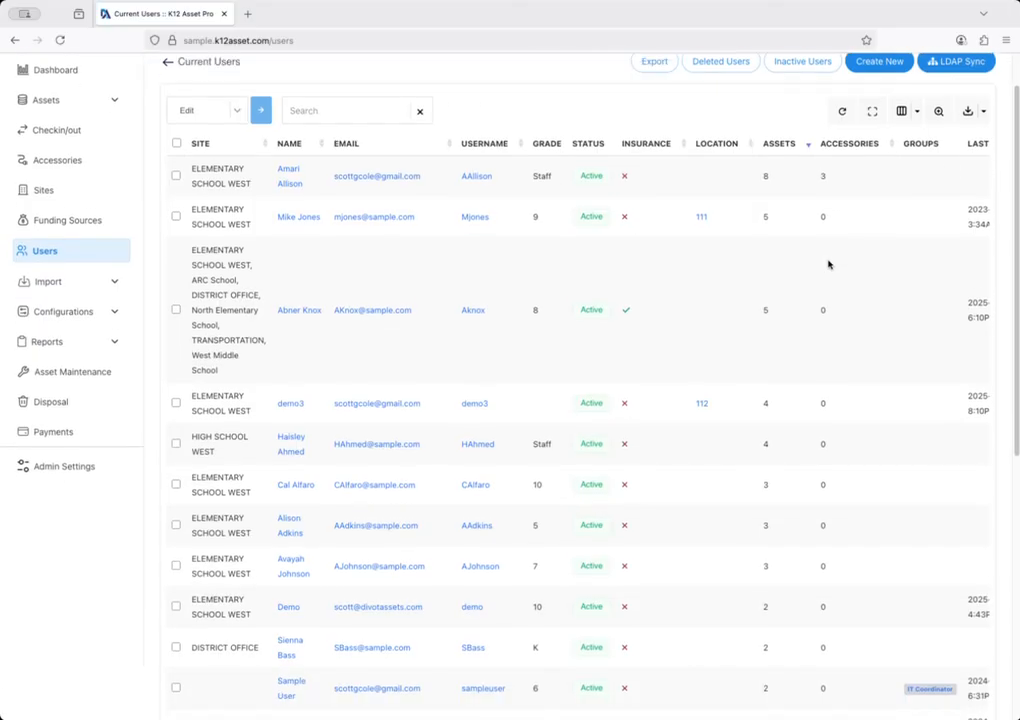
scroll(830, 255, down, 4)
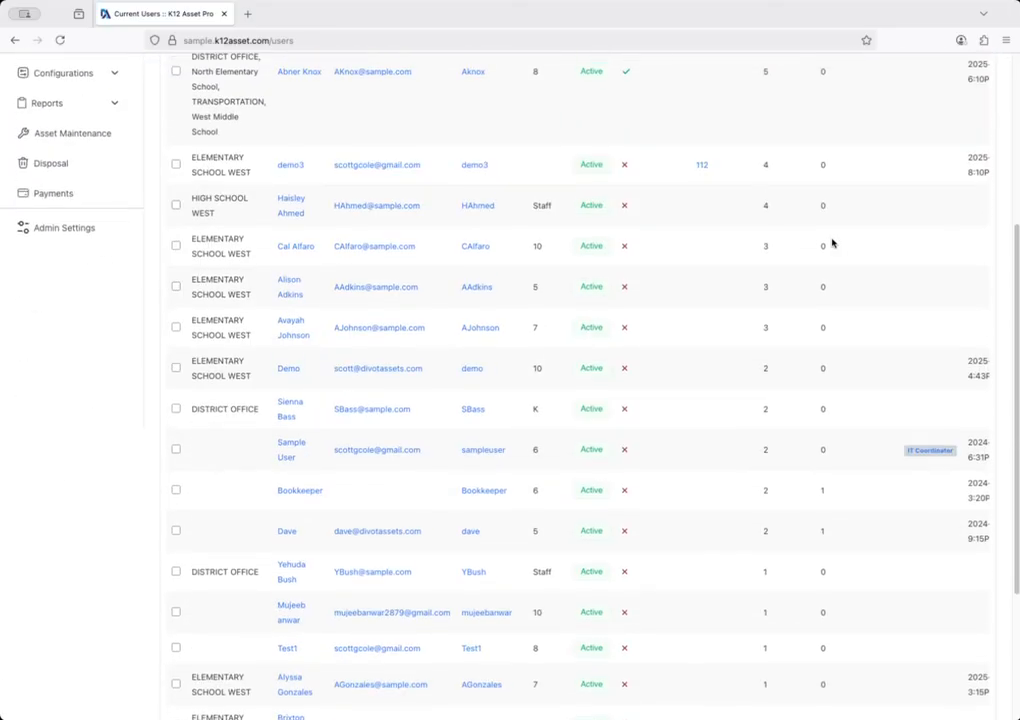
scroll(826, 246, up, 3)
scroll(221, 143, up, 2)
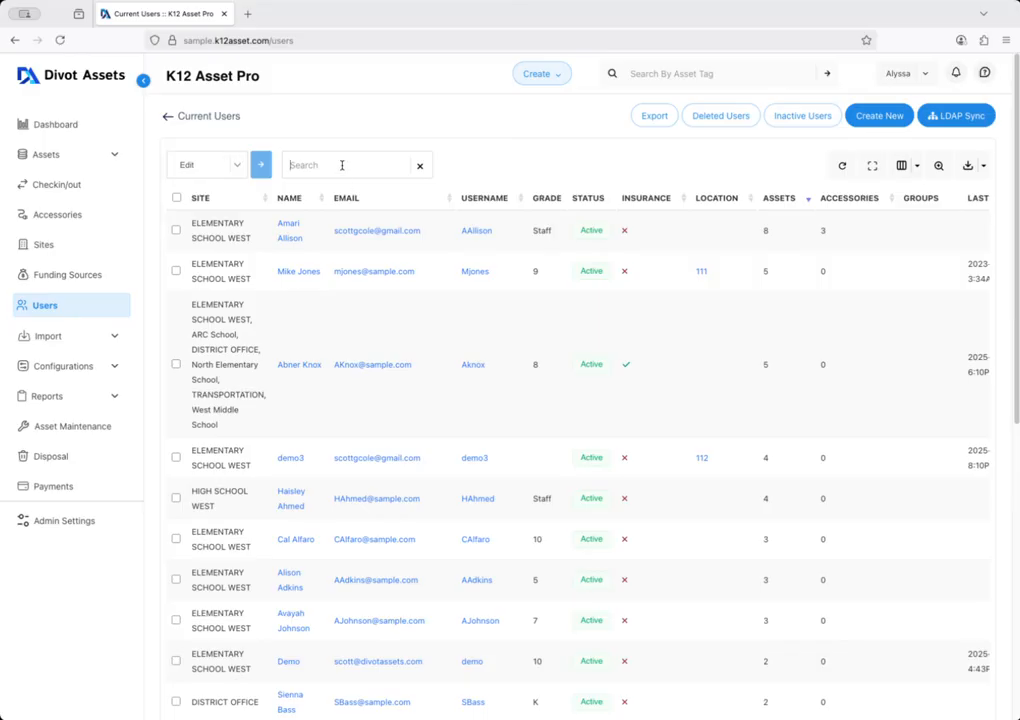
click(340, 164)
text(aad)
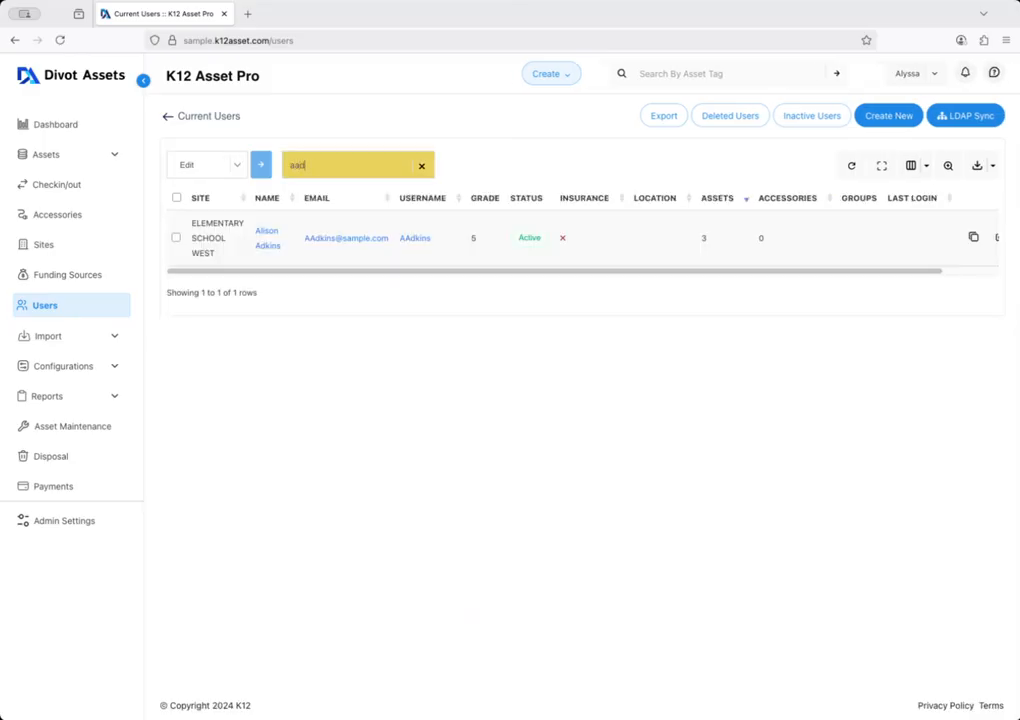
Step: View the student's user record and review all columns of the assets assigned to them
click(424, 240)
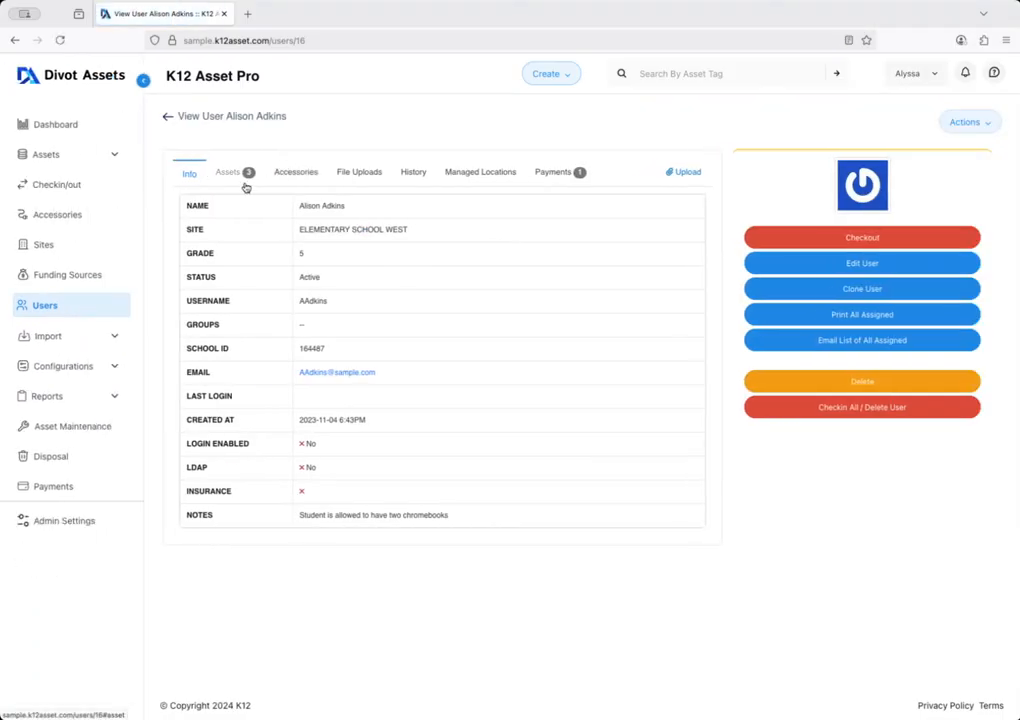
click(229, 173)
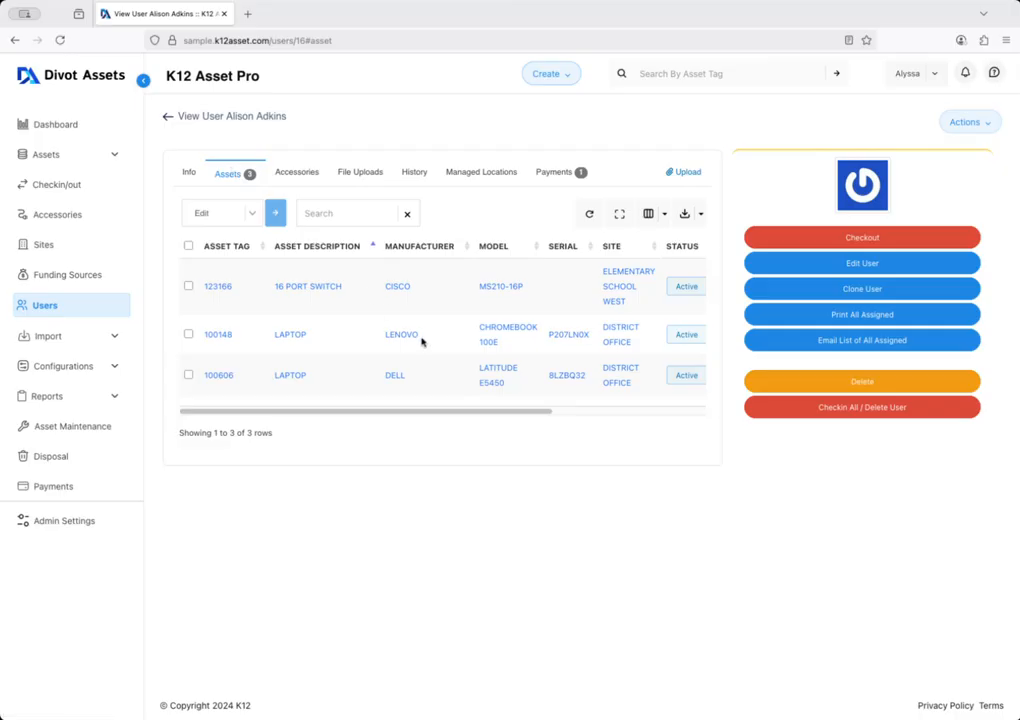
scroll(540, 356, right, 3)
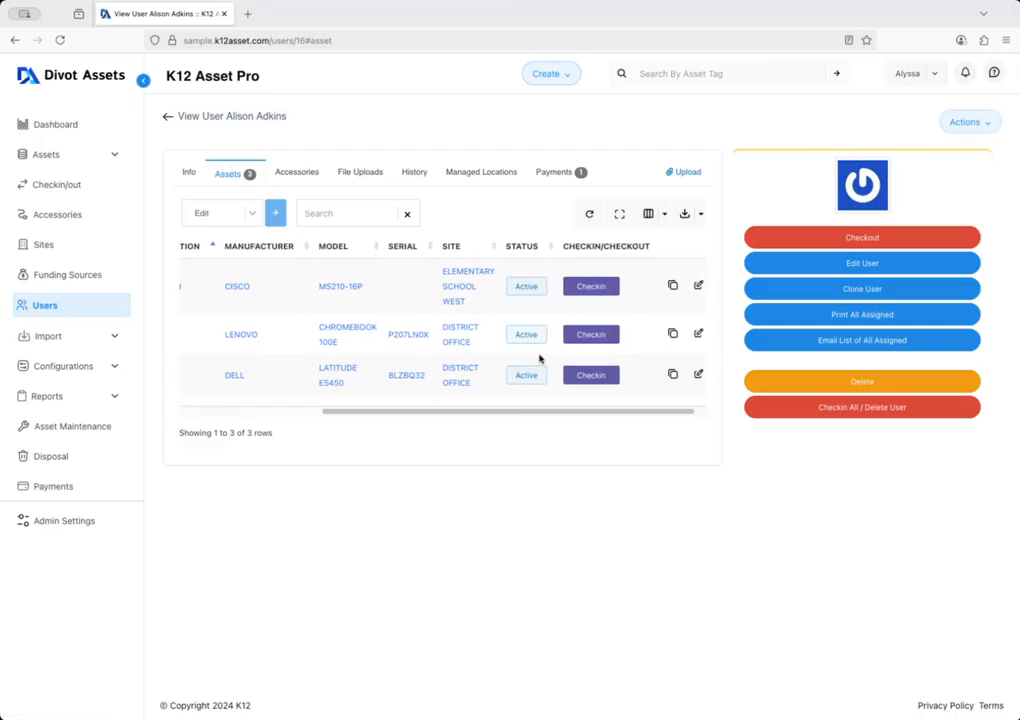
scroll(534, 355, right, 3)
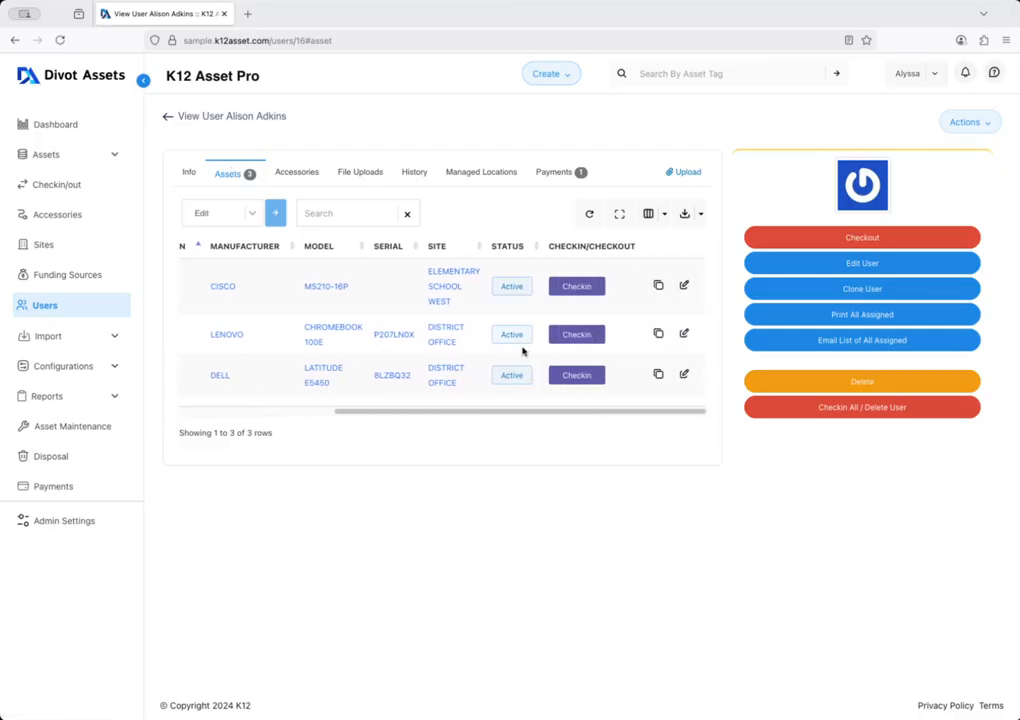
scroll(520, 350, left, 5)
scroll(516, 348, right, 4)
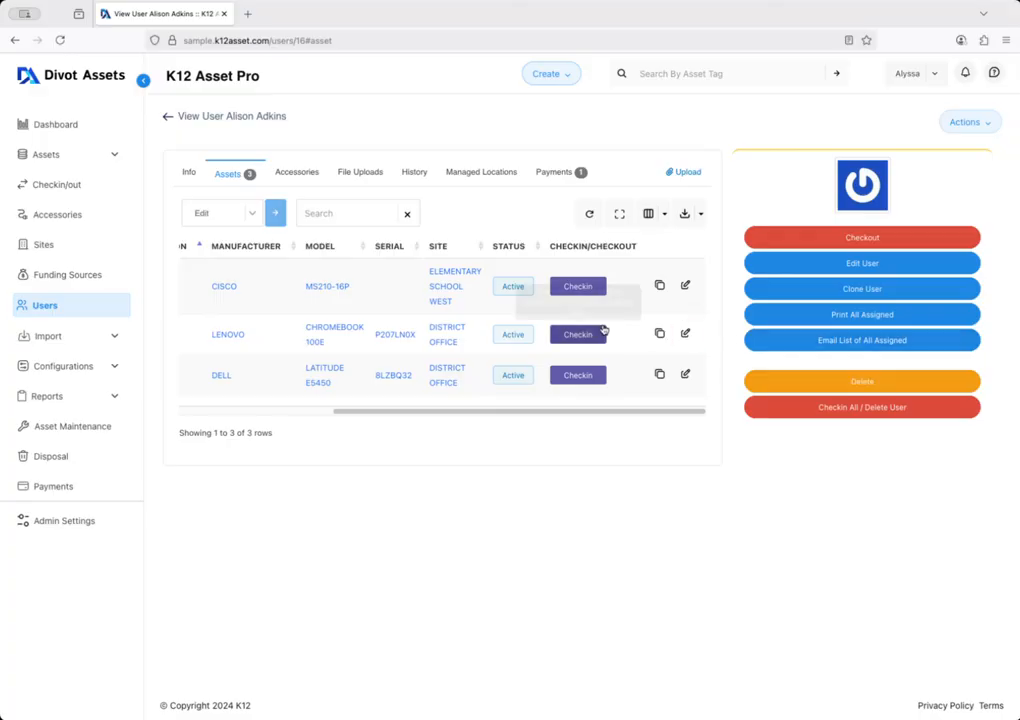
scroll(597, 332, left, 5)
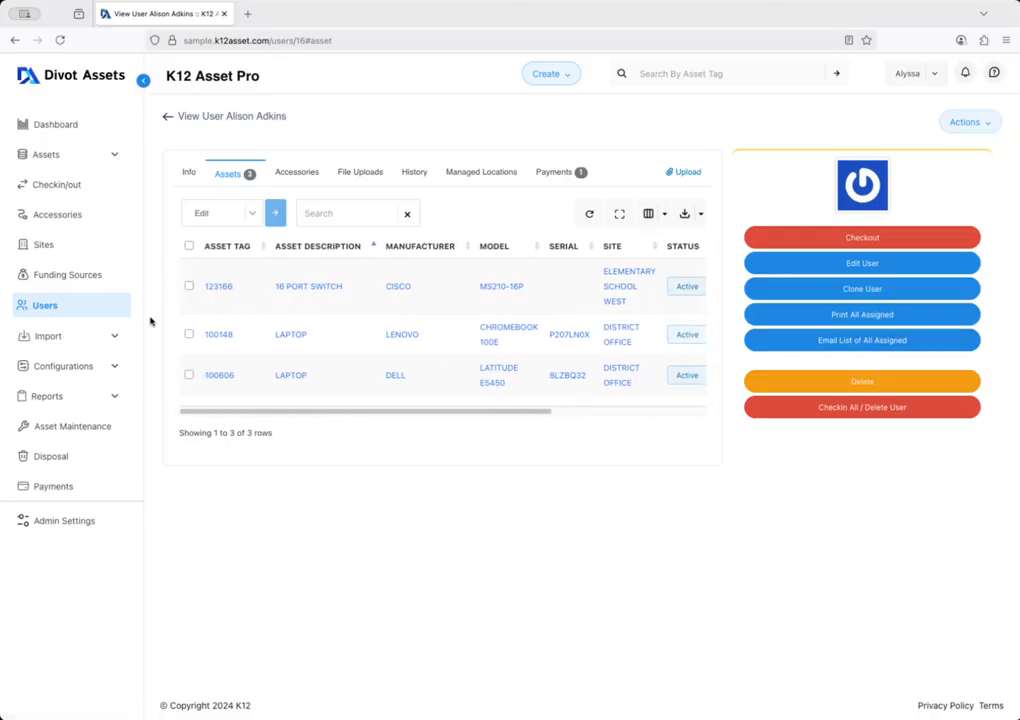
Step: Clear the user list's search and open a new user form with the Additional Information section expanded
click(55, 307)
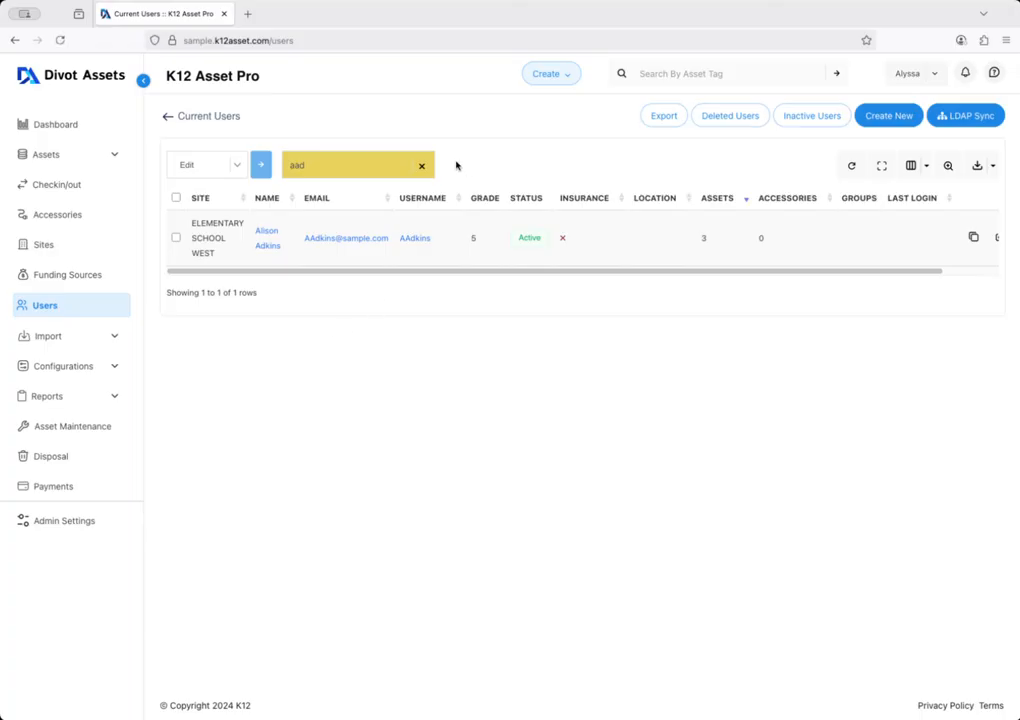
click(421, 168)
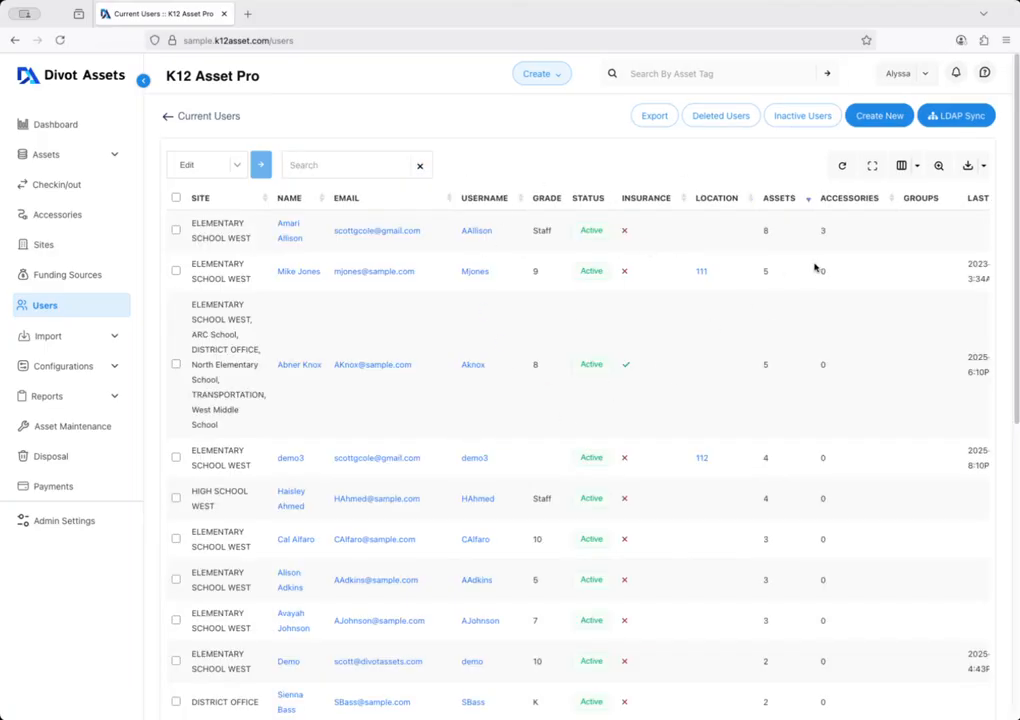
click(880, 117)
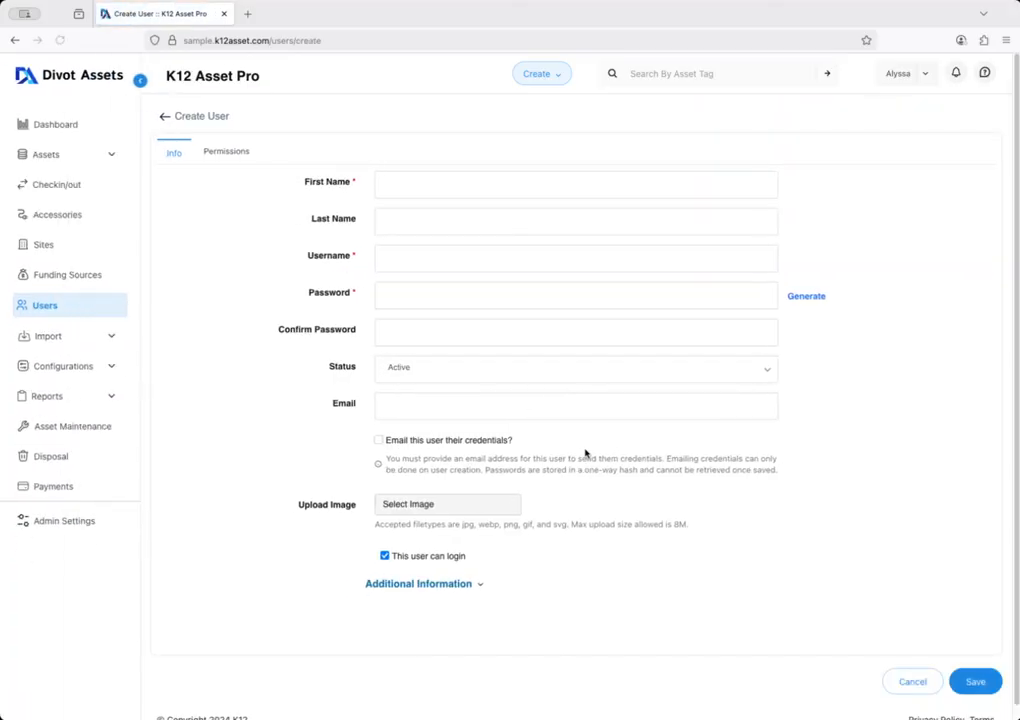
click(465, 591)
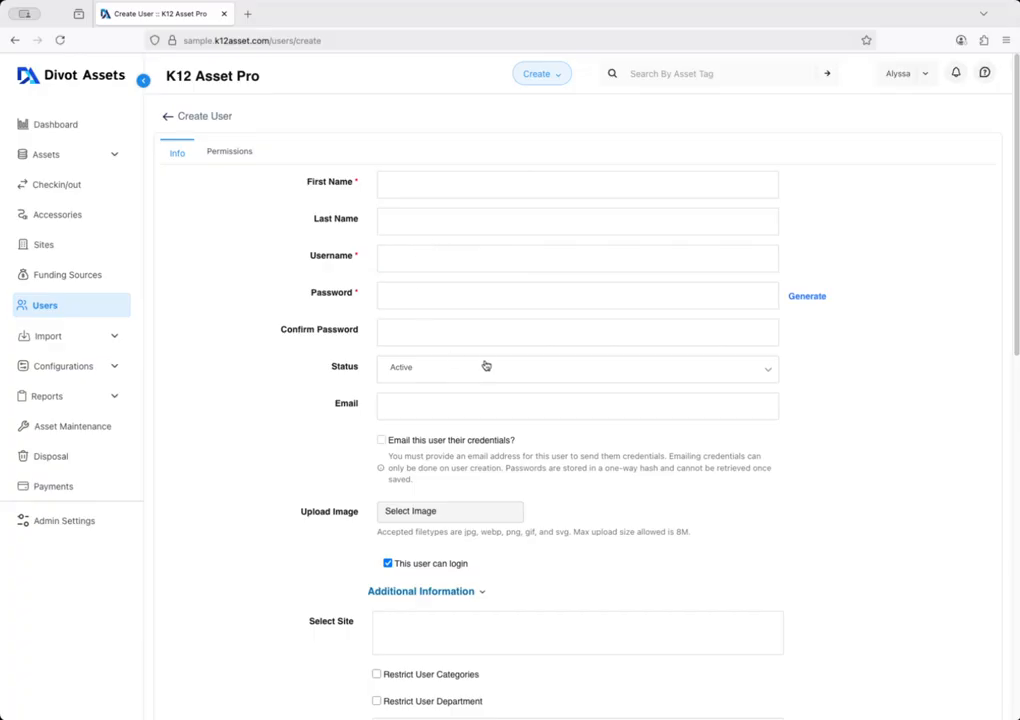
scroll(485, 364, down, 1)
scroll(456, 343, down, 1)
scroll(430, 336, up, 2)
scroll(512, 388, down, 2)
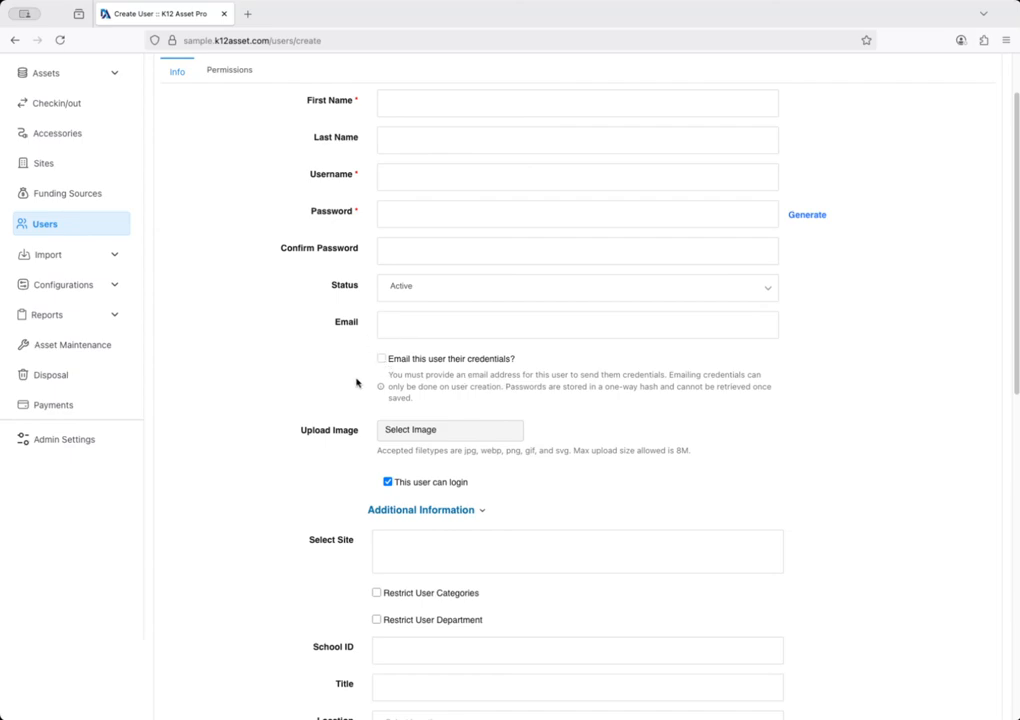
scroll(360, 383, up, 1)
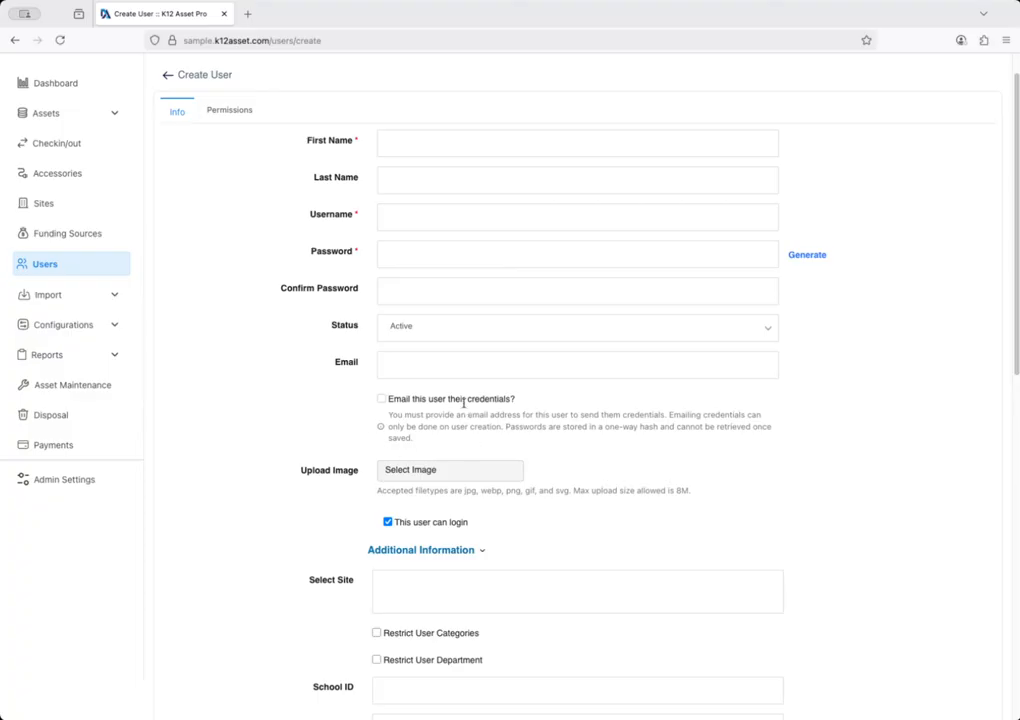
Step: Assign the new user to the ELEMENTARY SCHOOL WEST site
scroll(282, 368, down, 6)
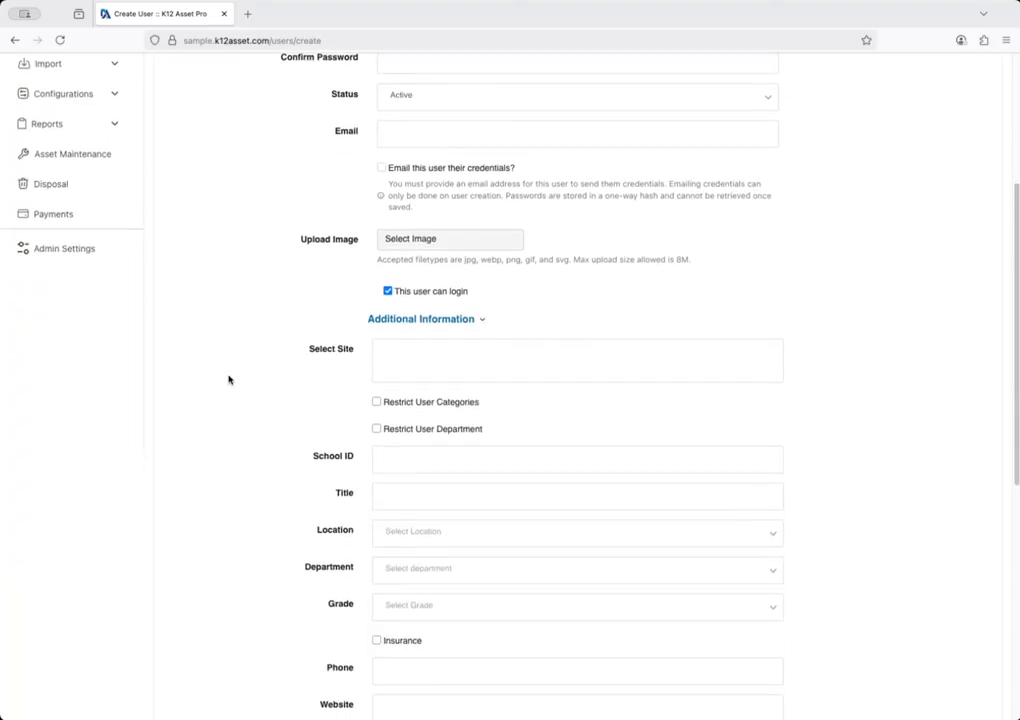
click(414, 284)
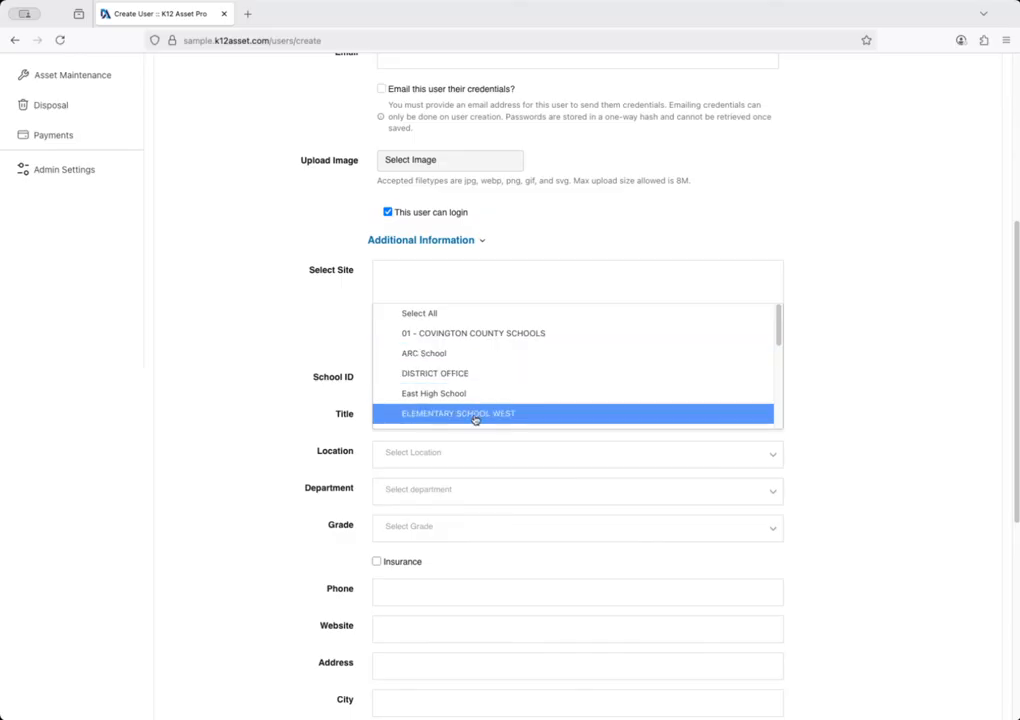
click(476, 421)
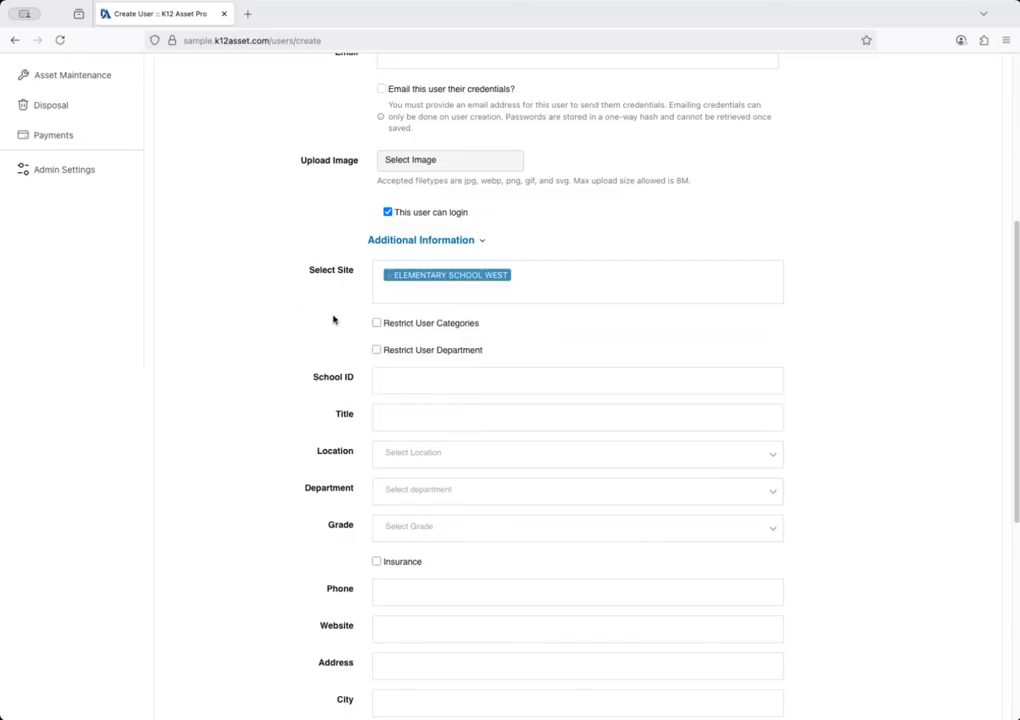
Step: Restrict the new user's categories to BAND
scroll(321, 316, down, 1)
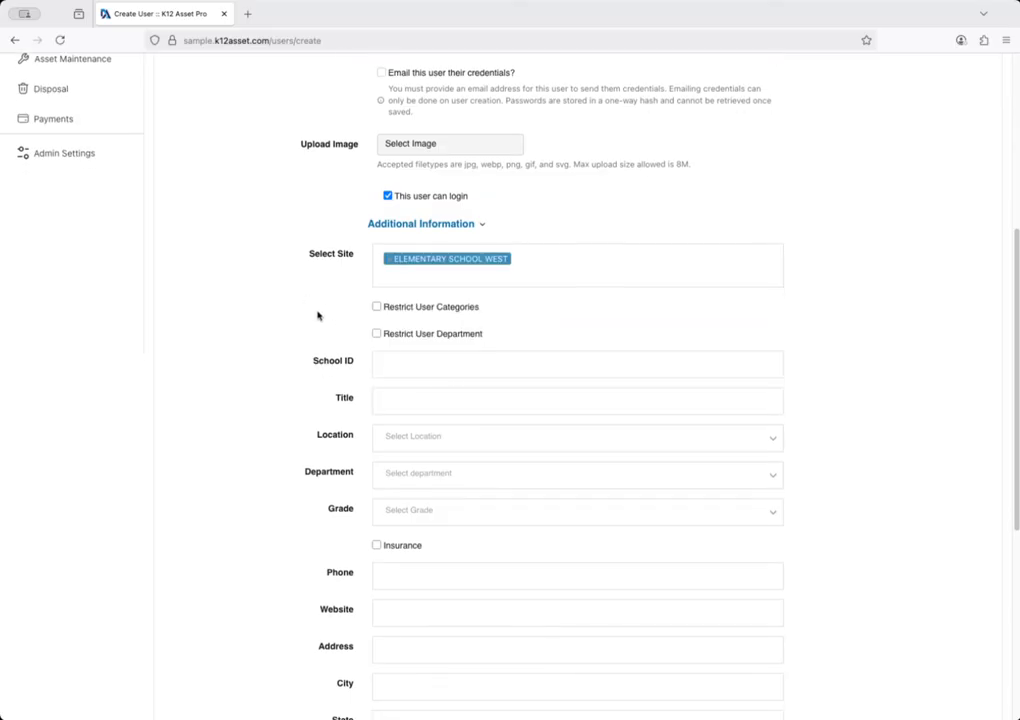
click(377, 307)
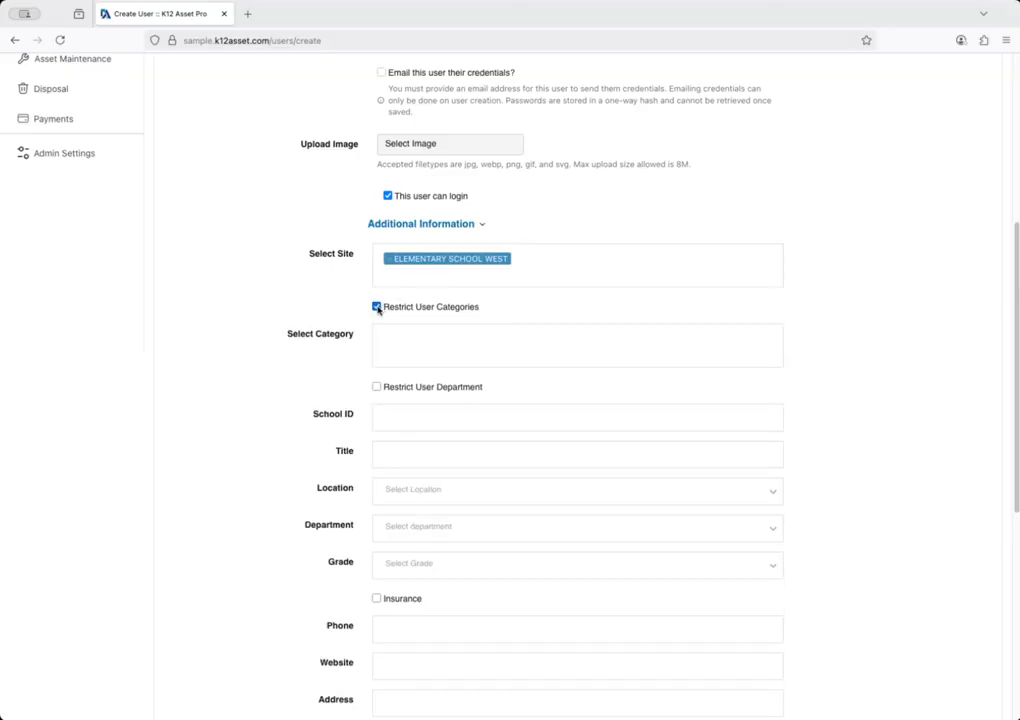
click(459, 335)
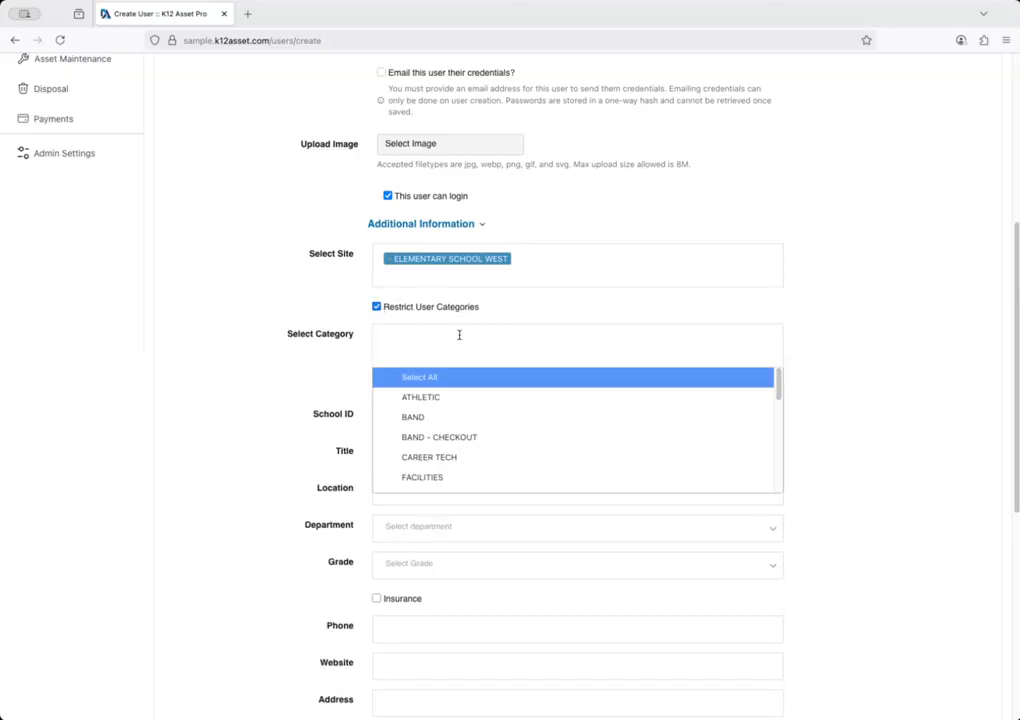
click(483, 417)
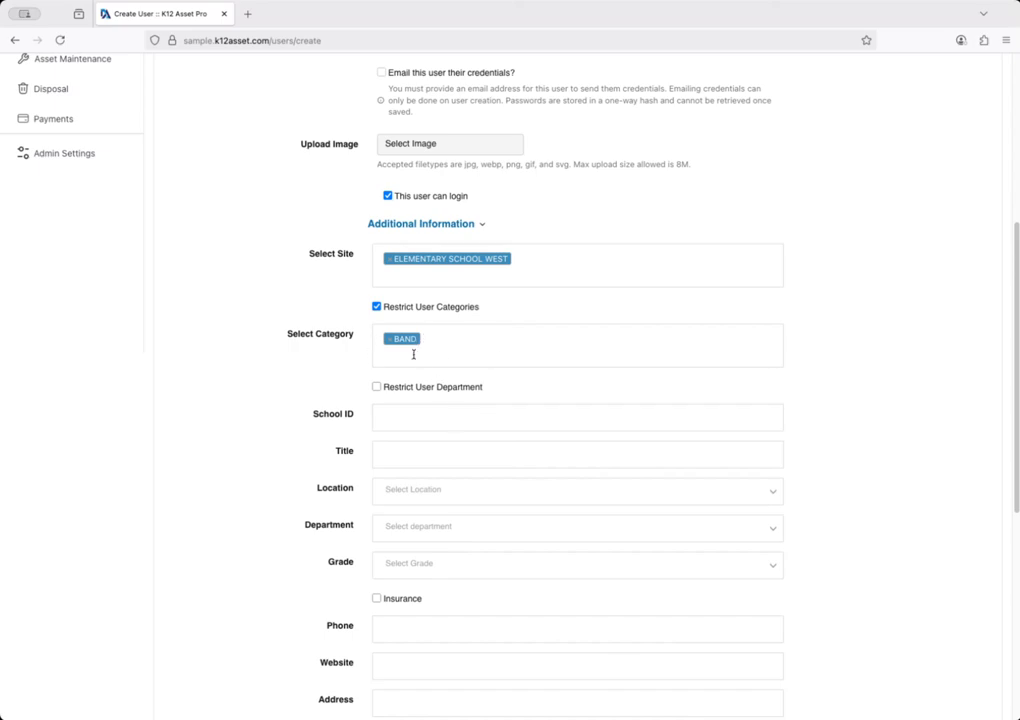
Step: Restrict the new user's department to Special Education
click(376, 387)
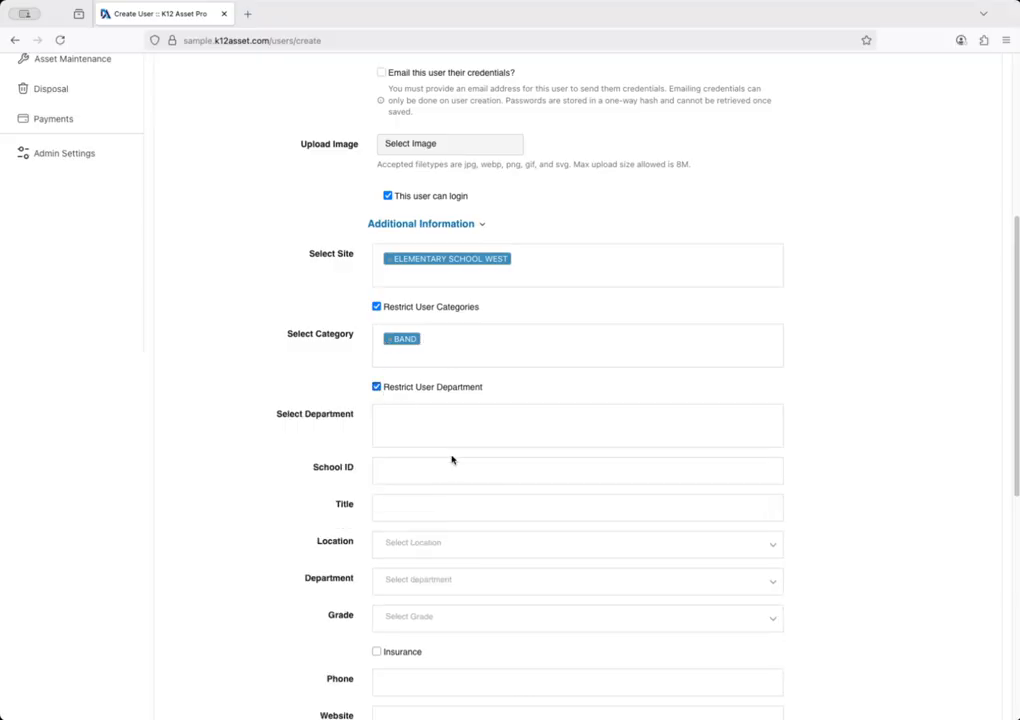
click(437, 424)
scroll(500, 515, down, 3)
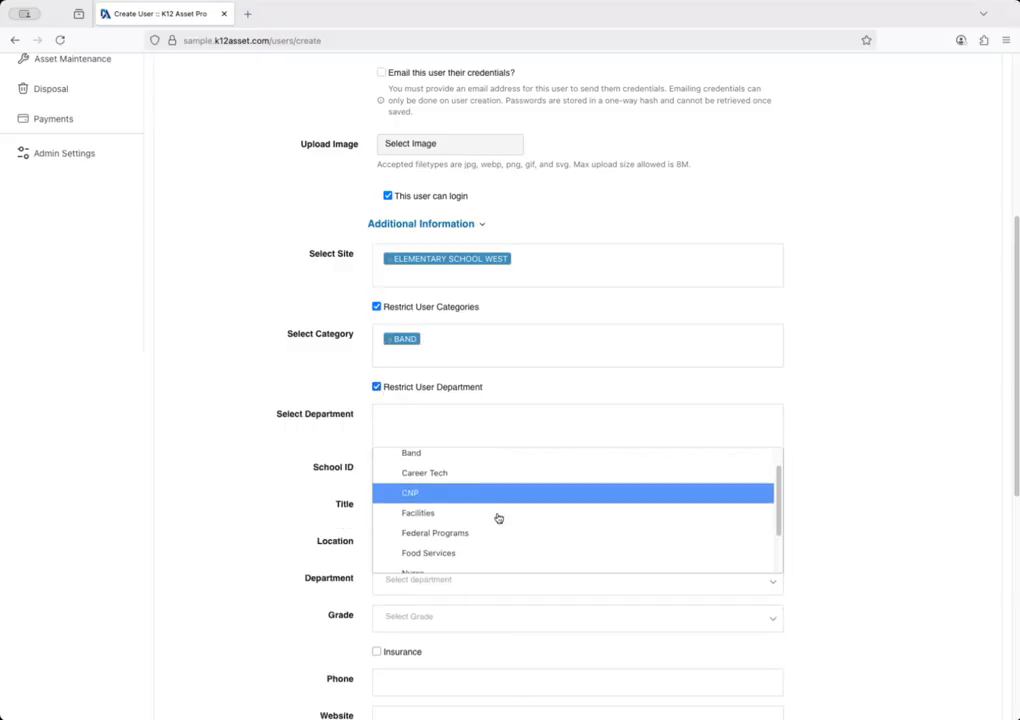
click(485, 542)
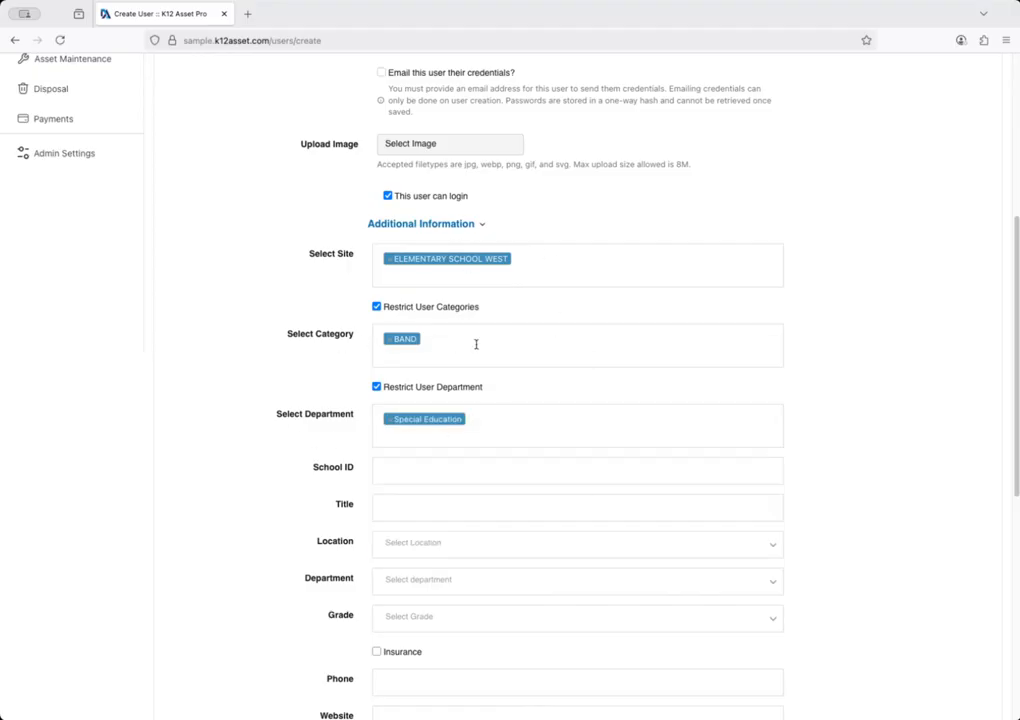
Step: Remove the new user's category restriction and open the user's permission settings
click(377, 307)
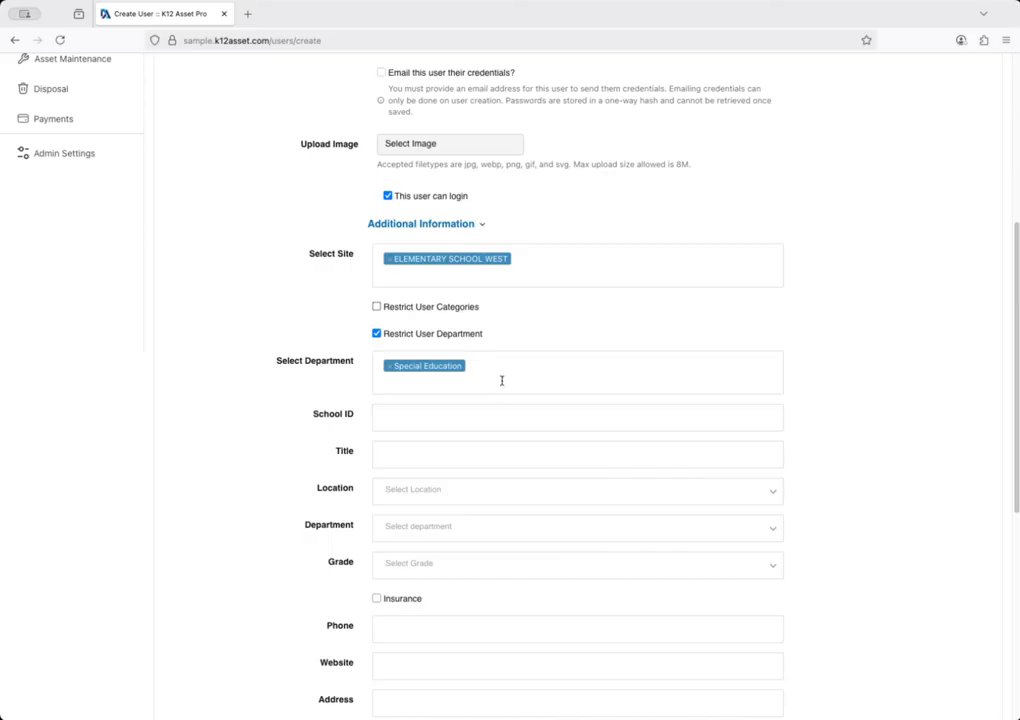
scroll(502, 378, up, 5)
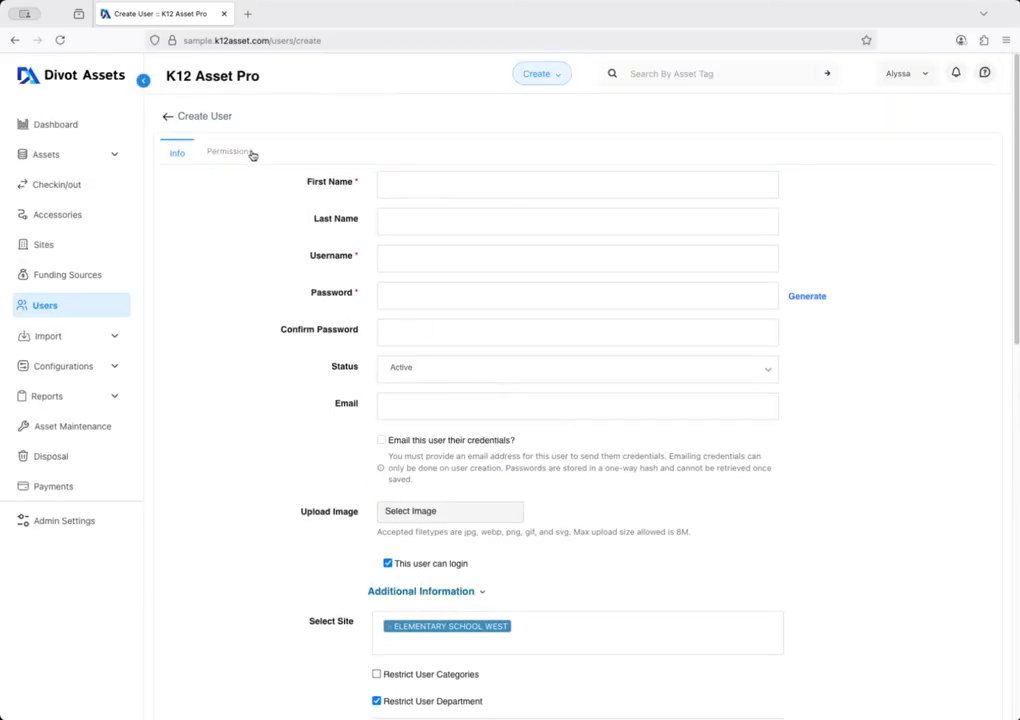
click(250, 153)
Step: Examine the grant, deny and inherit permission options for each module, from Super User to Scanner Permissions
scroll(680, 395, down, 2)
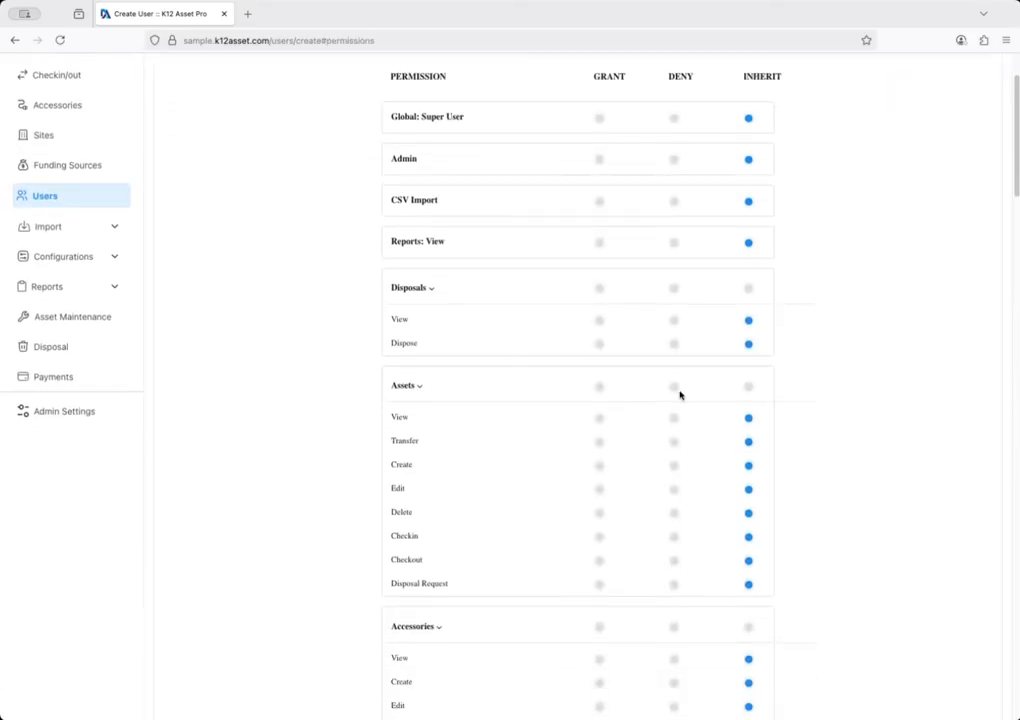
scroll(680, 395, down, 10)
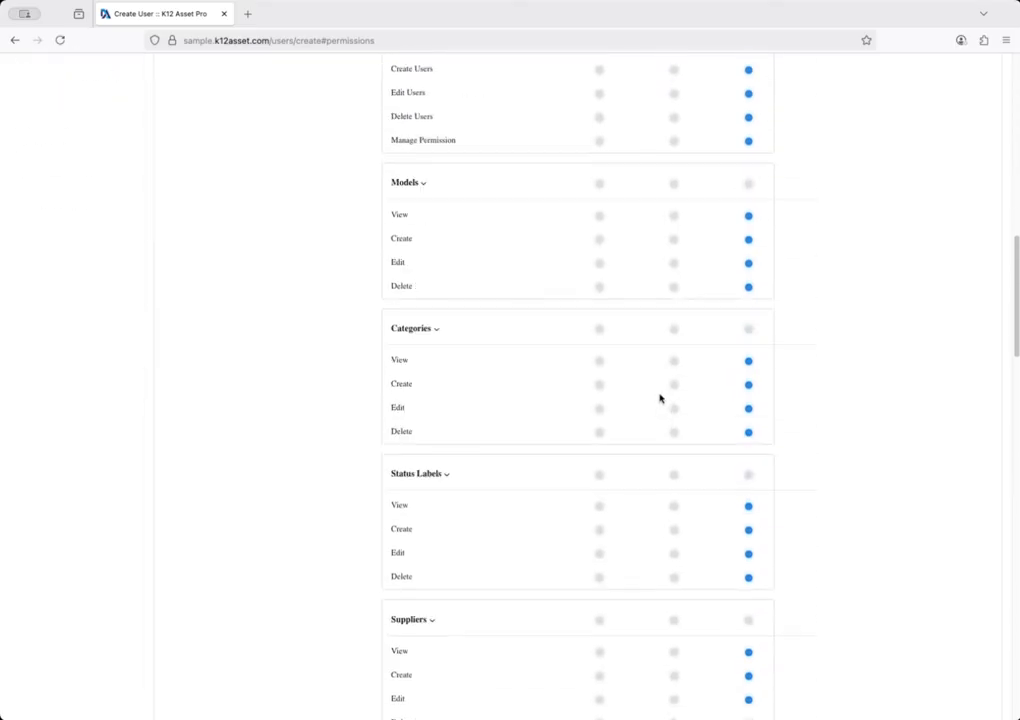
scroll(659, 398, up, 10)
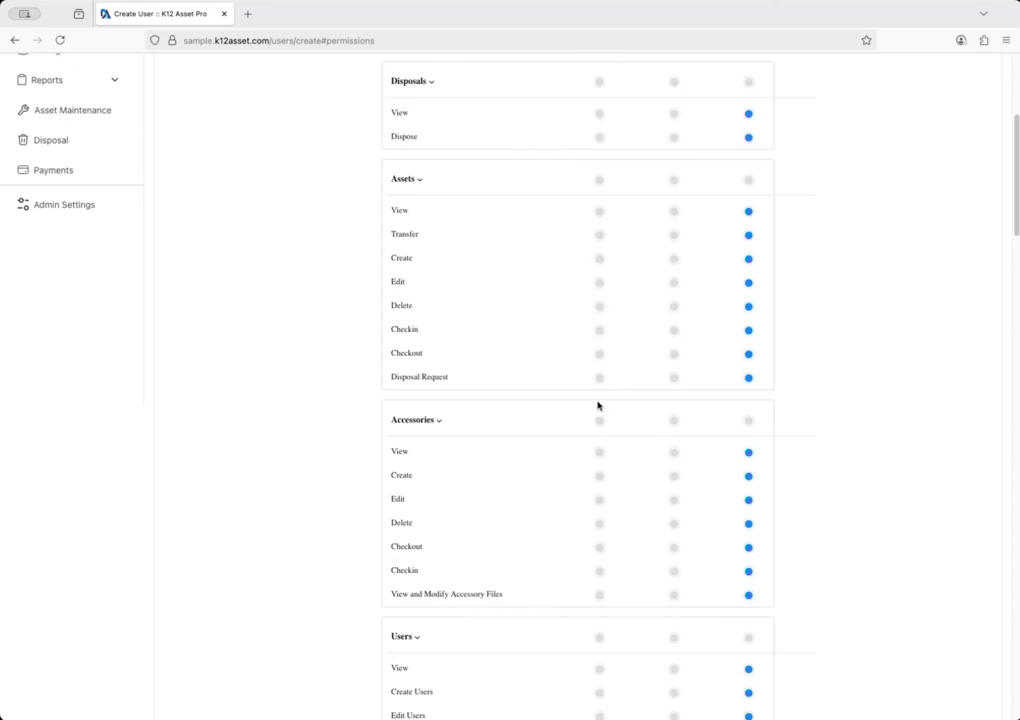
scroll(605, 398, up, 3)
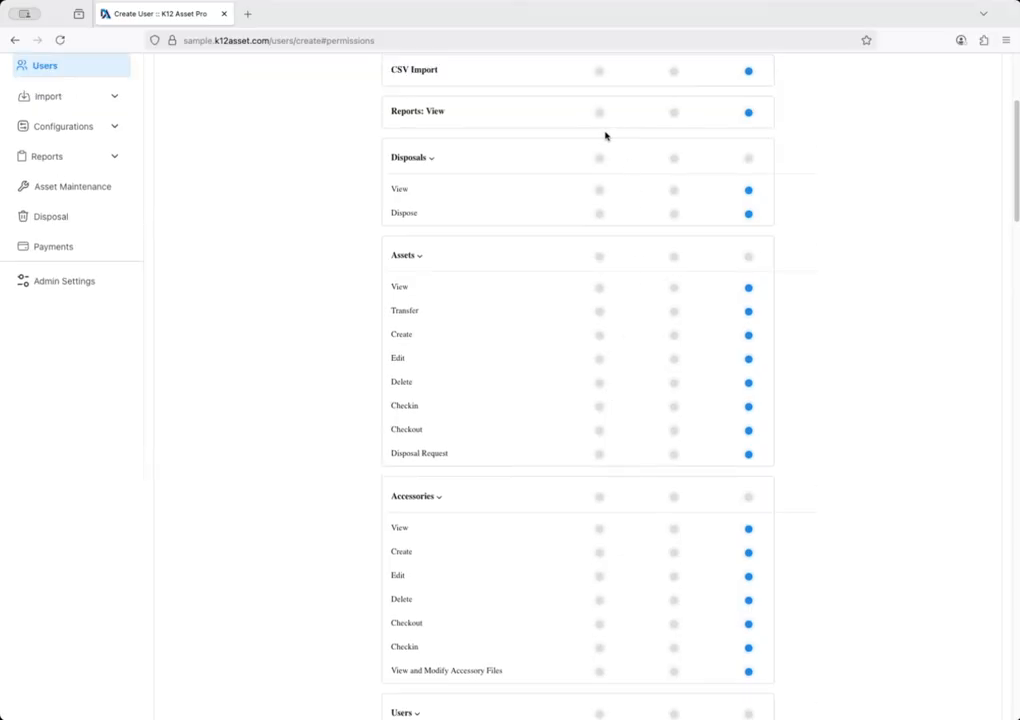
scroll(593, 301, down, 10)
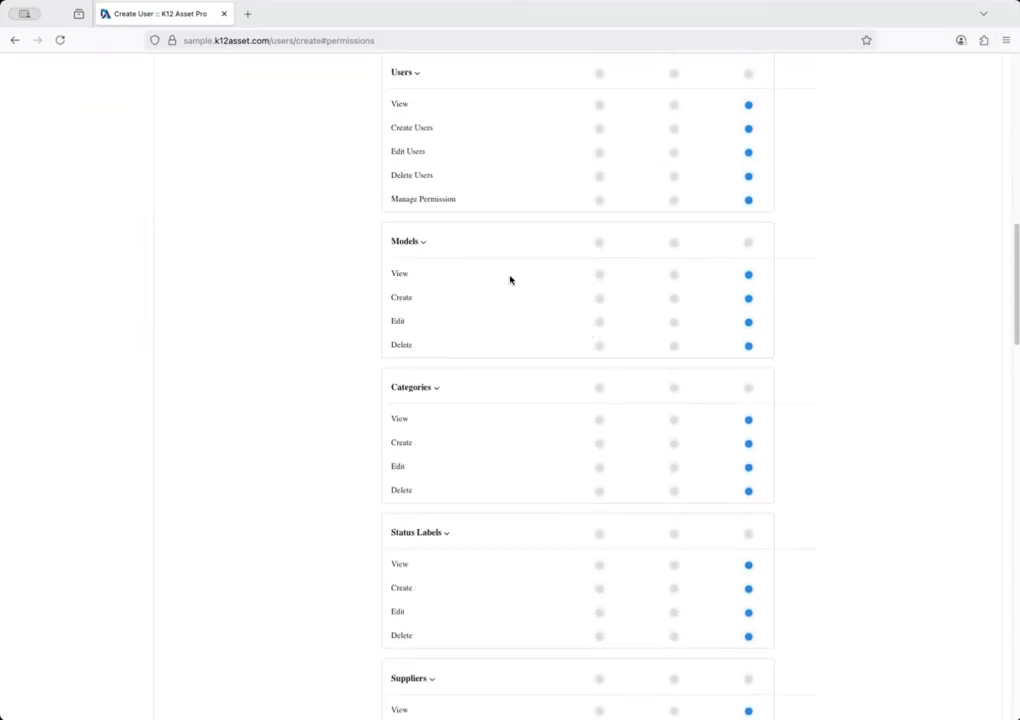
scroll(608, 410, down, 8)
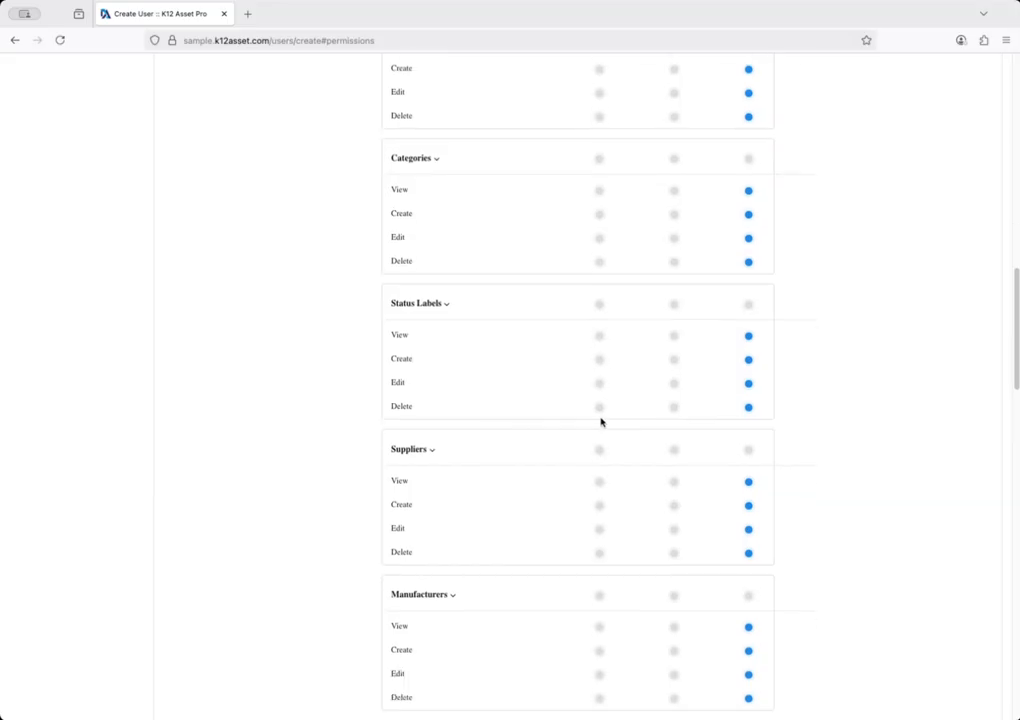
scroll(602, 423, down, 15)
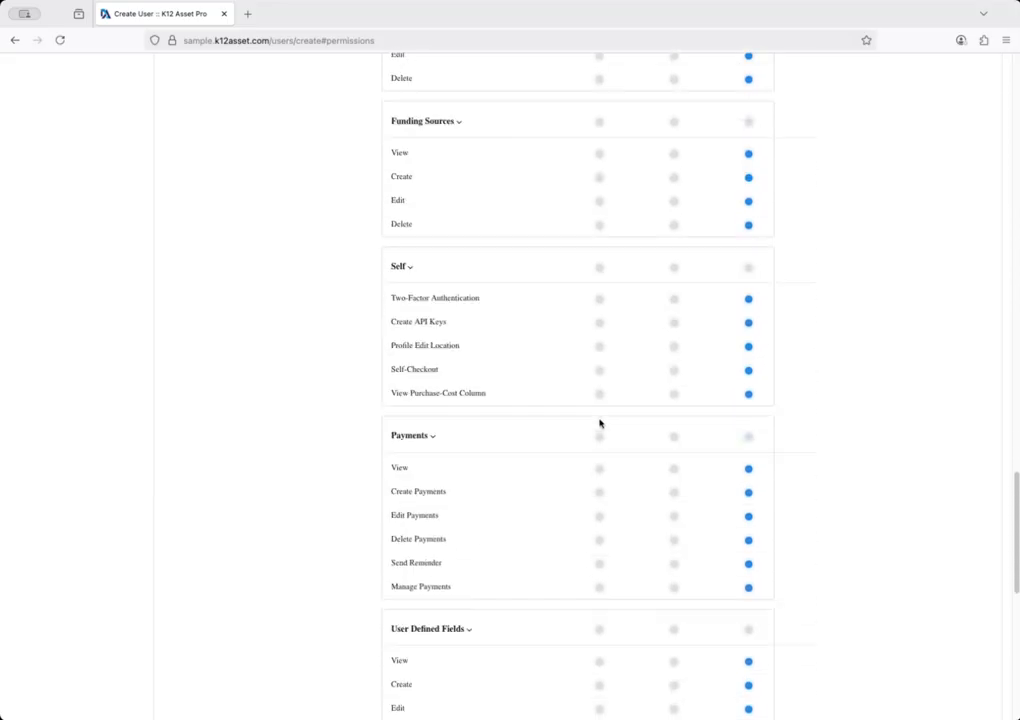
scroll(599, 421, down, 5)
scroll(599, 421, up, 10)
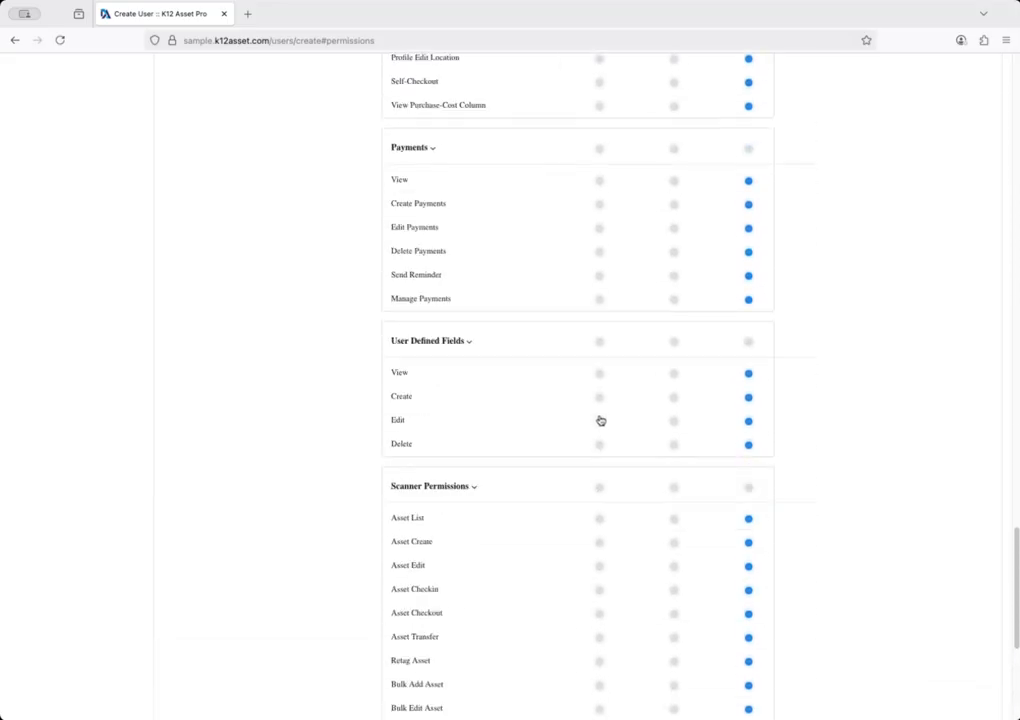
scroll(600, 421, up, 4)
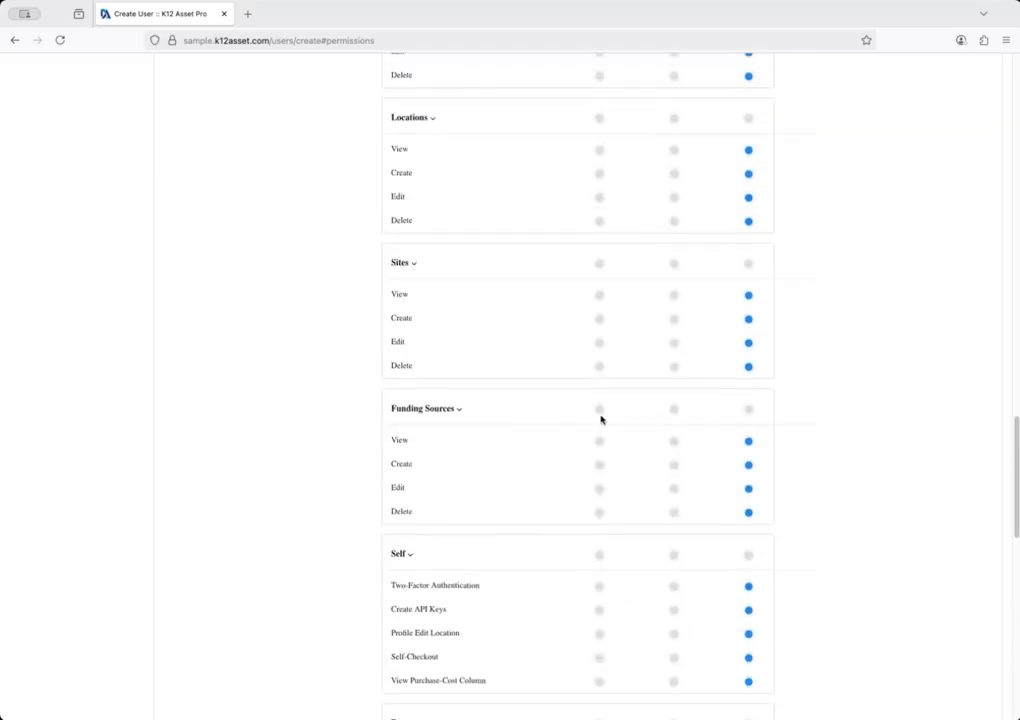
scroll(594, 358, up, 2)
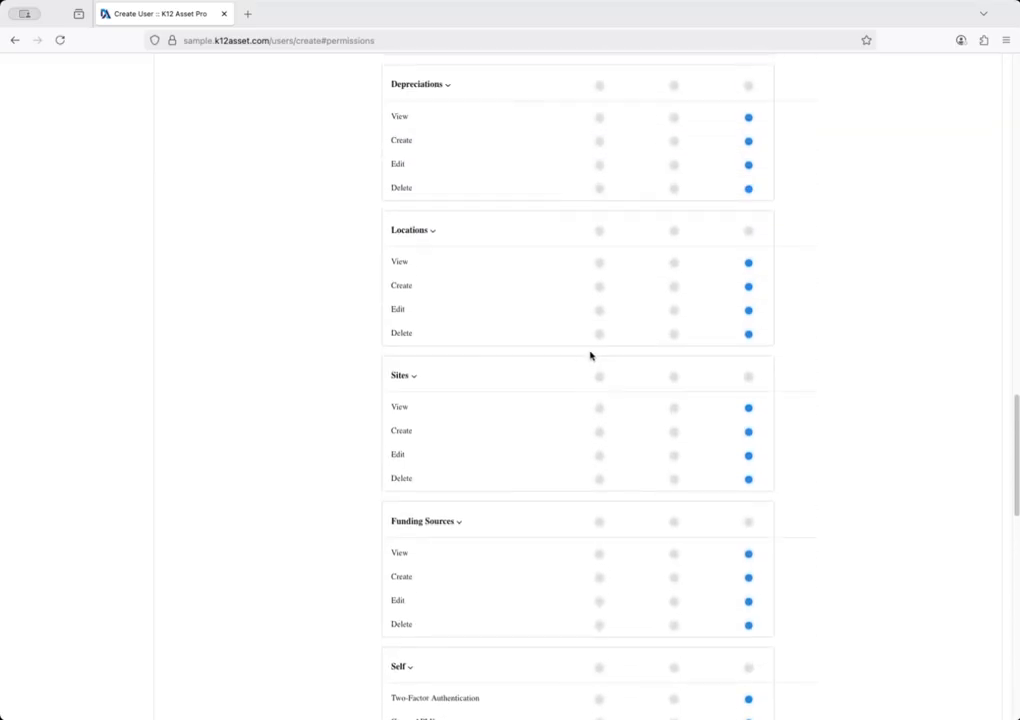
scroll(598, 360, up, 10)
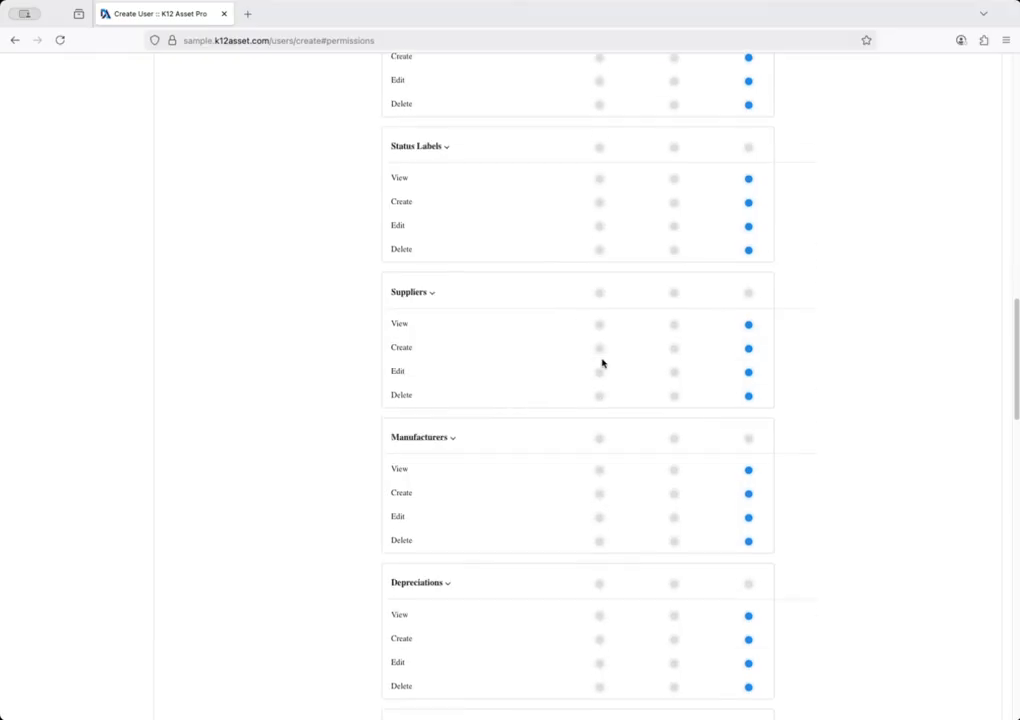
scroll(602, 364, up, 12)
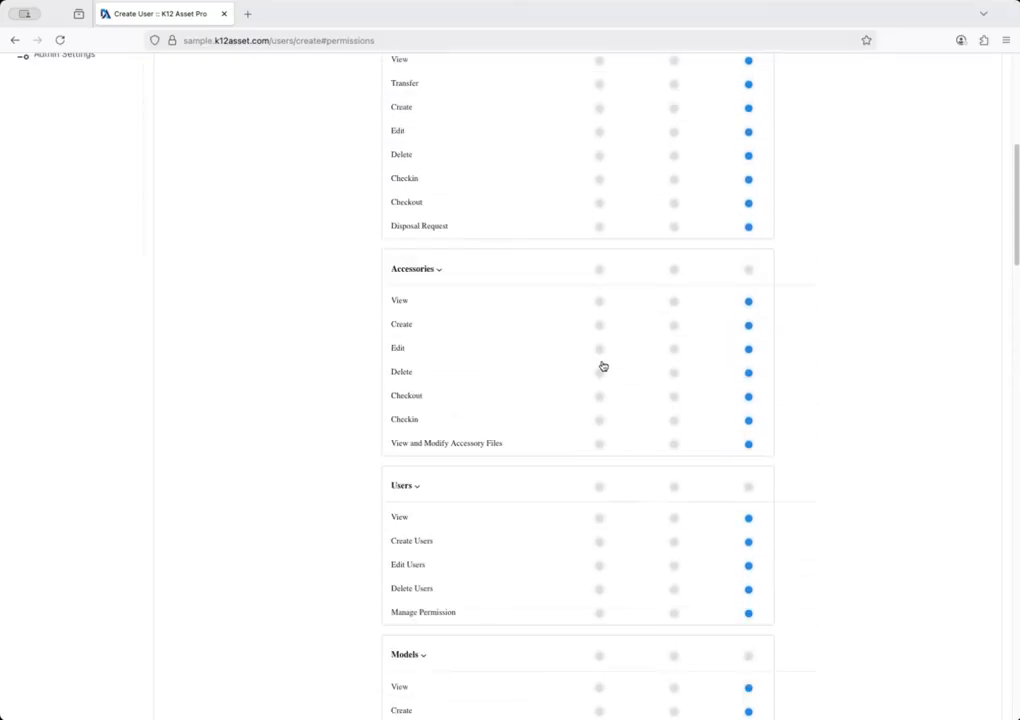
scroll(602, 365, up, 5)
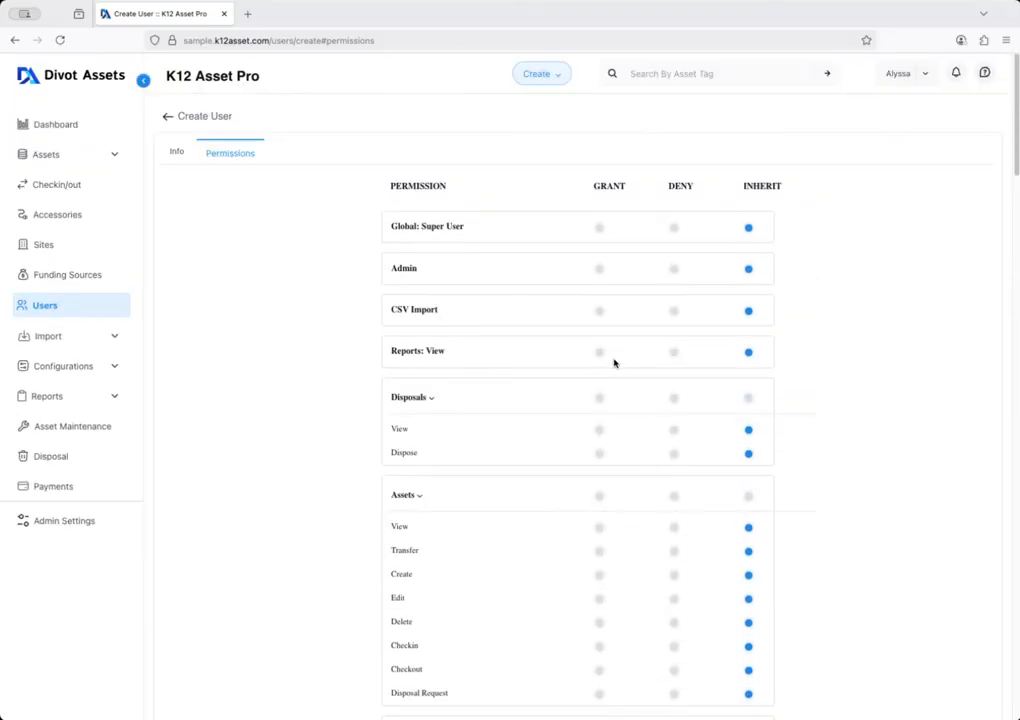
scroll(614, 363, down, 6)
scroll(603, 365, up, 5)
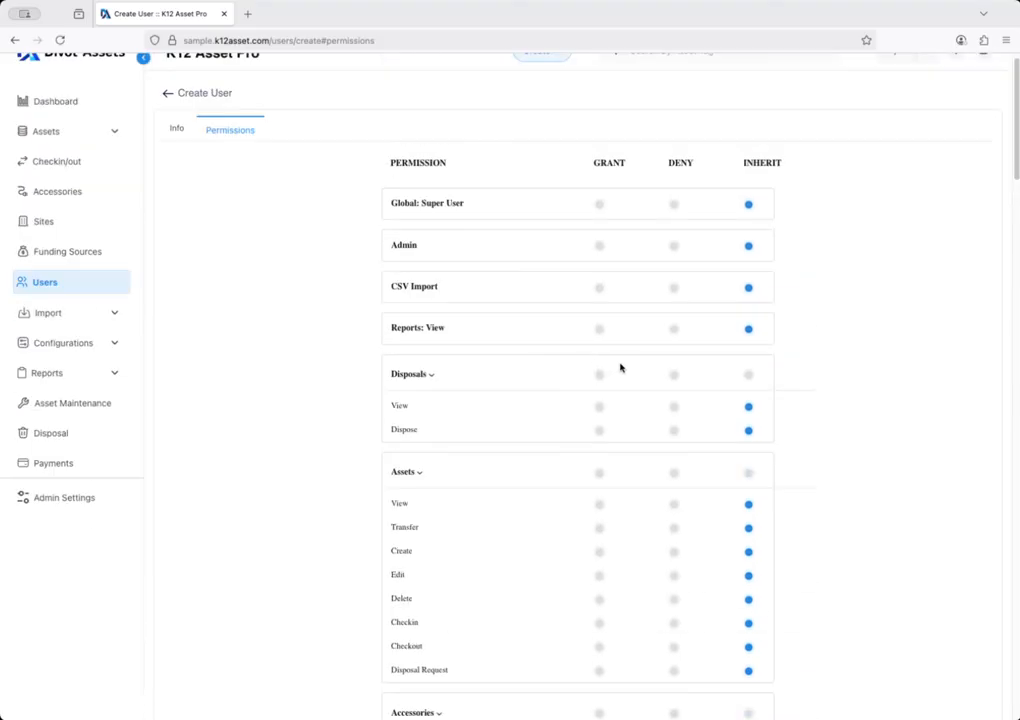
Step: Return to the new user's general information and set the group to IT Coordinator
click(177, 129)
scroll(705, 414, down, 12)
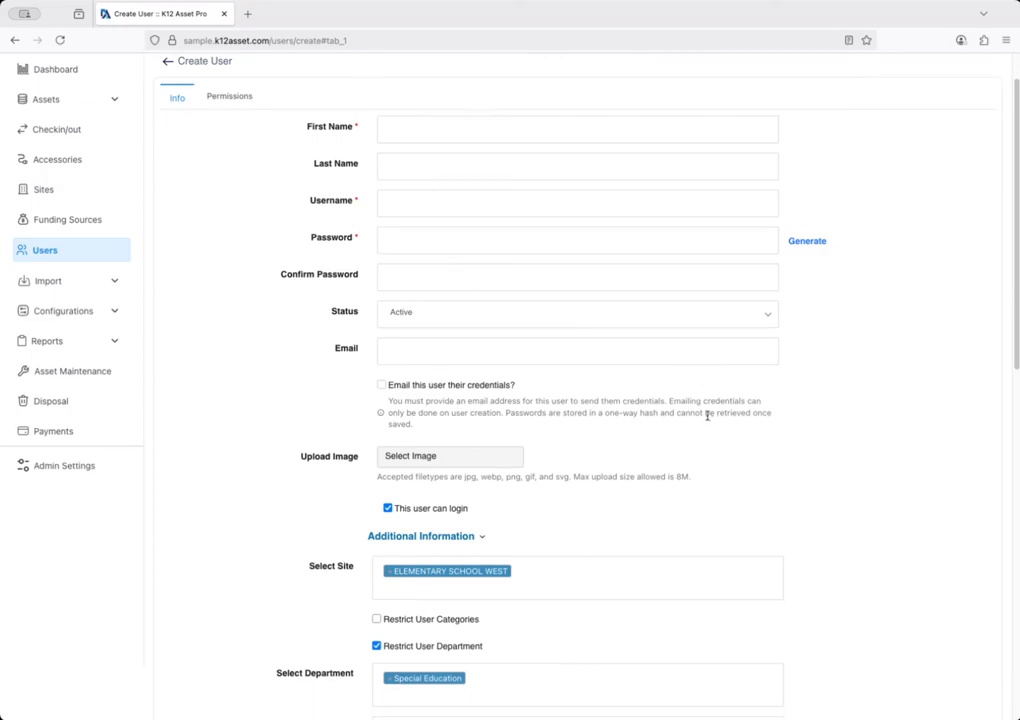
scroll(705, 417, down, 2)
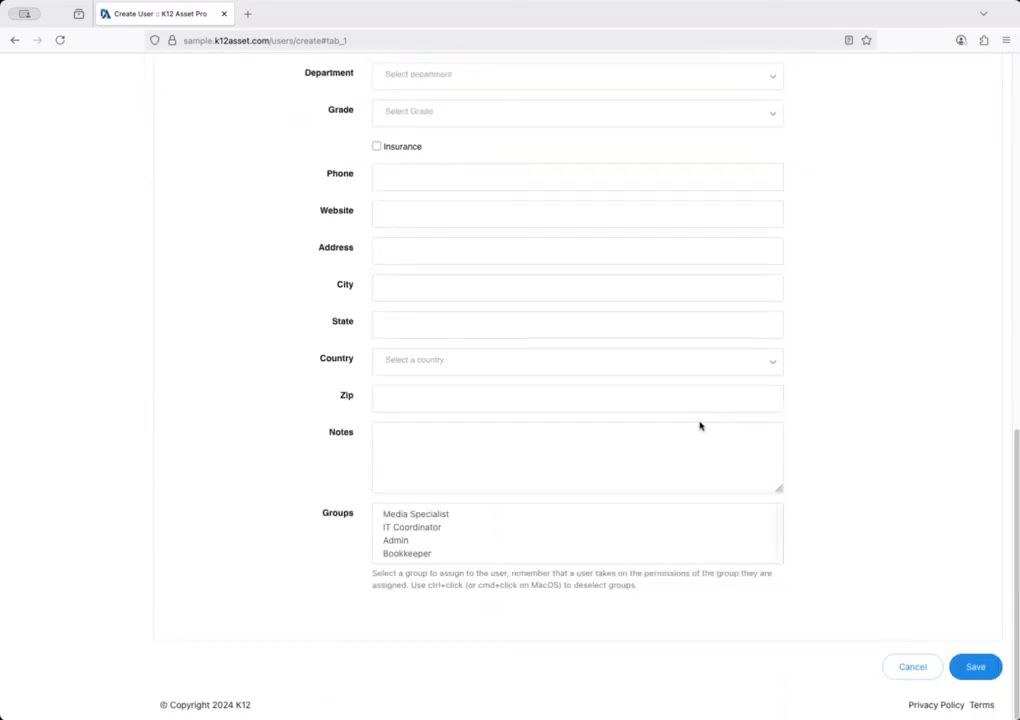
drag(453, 517, 405, 545)
click(424, 552)
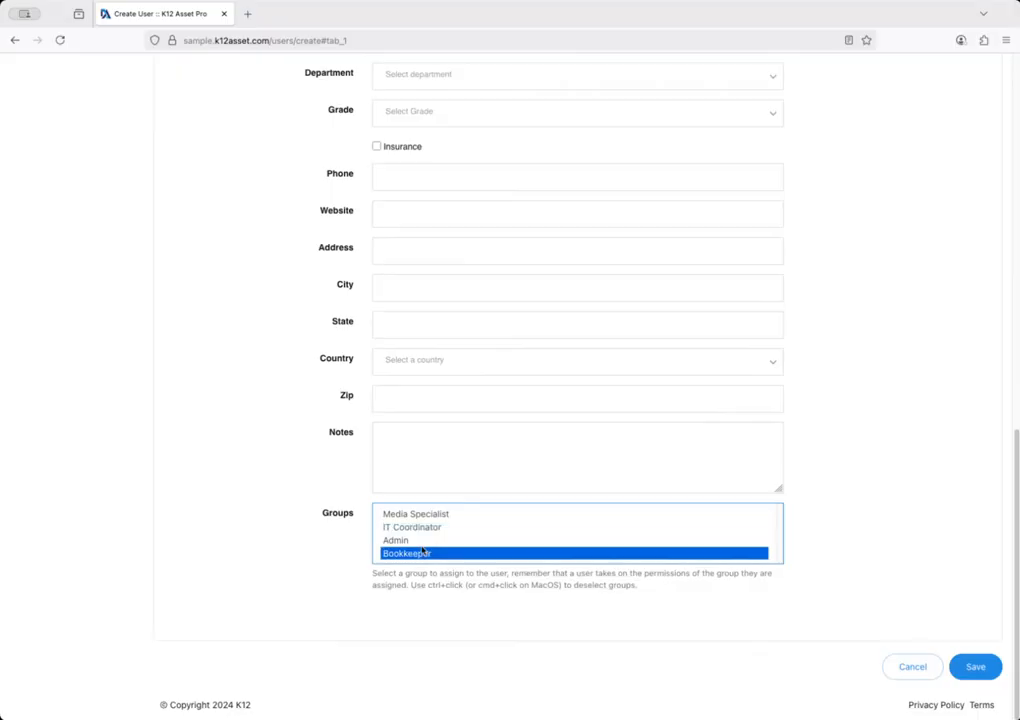
click(426, 530)
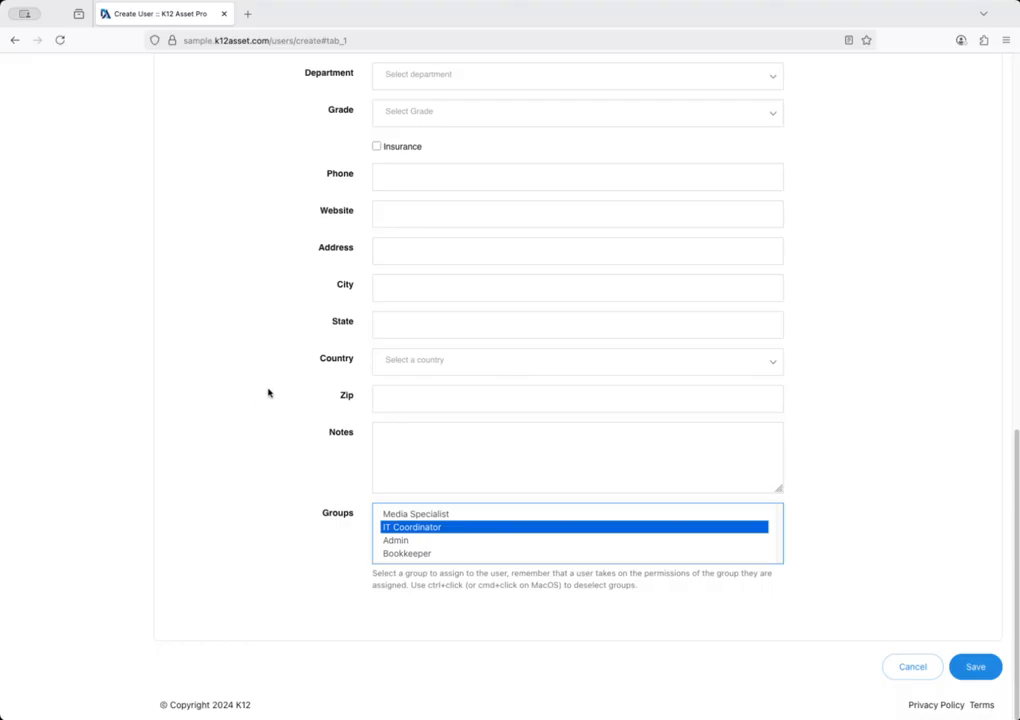
Step: Change the new user's group to Media Specialist
scroll(371, 490, up, 1)
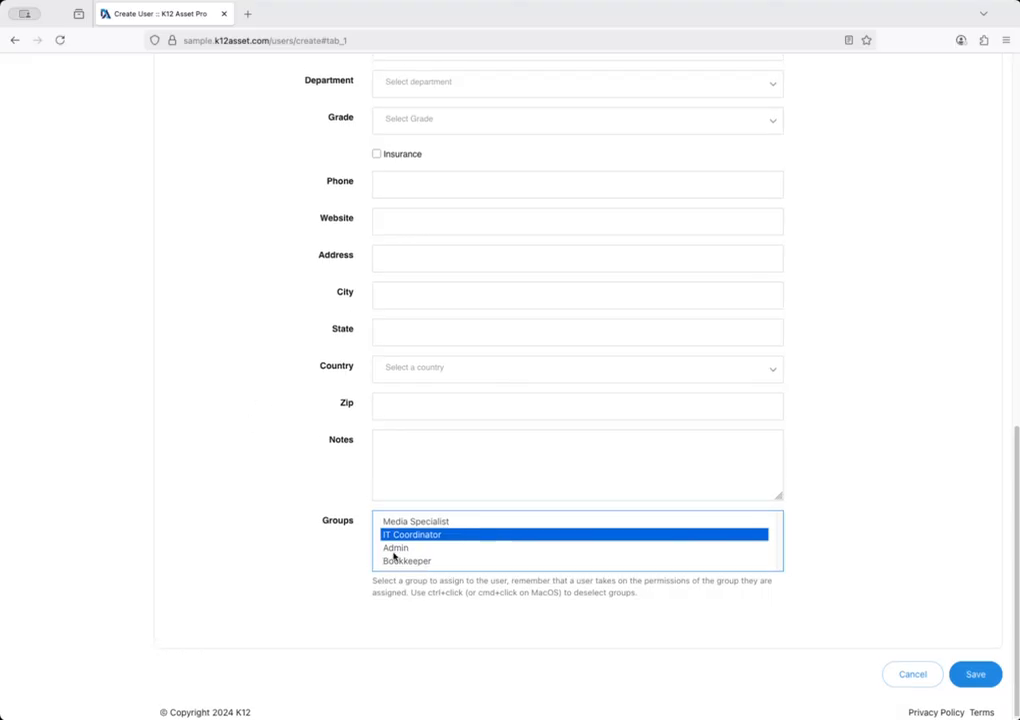
click(396, 523)
scroll(390, 535, up, 10)
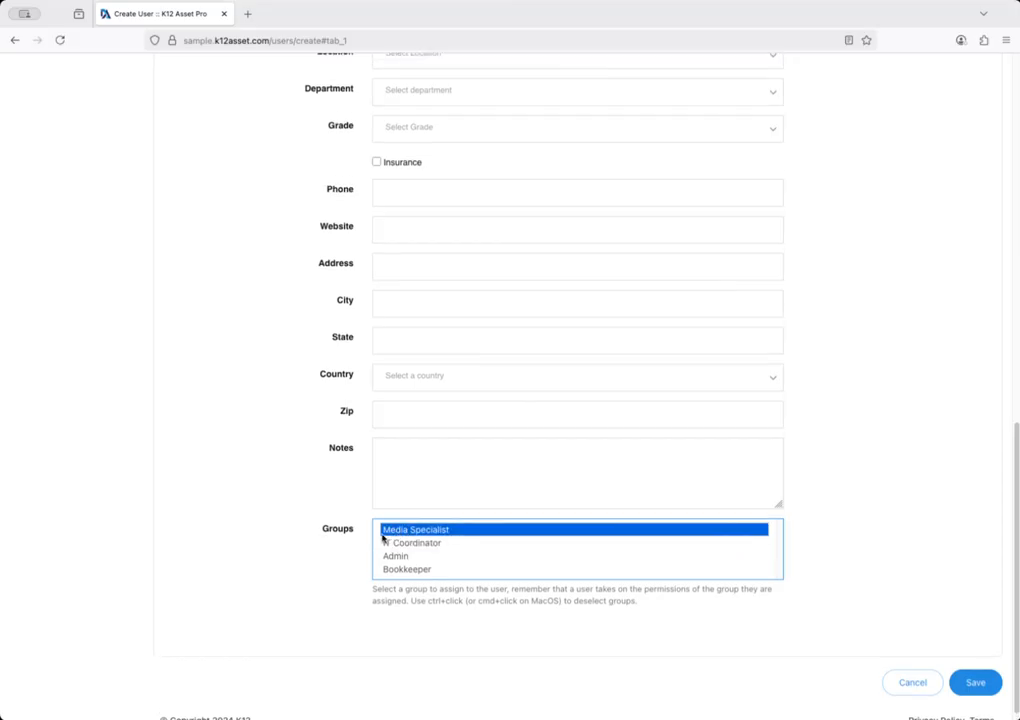
scroll(370, 540, up, 3)
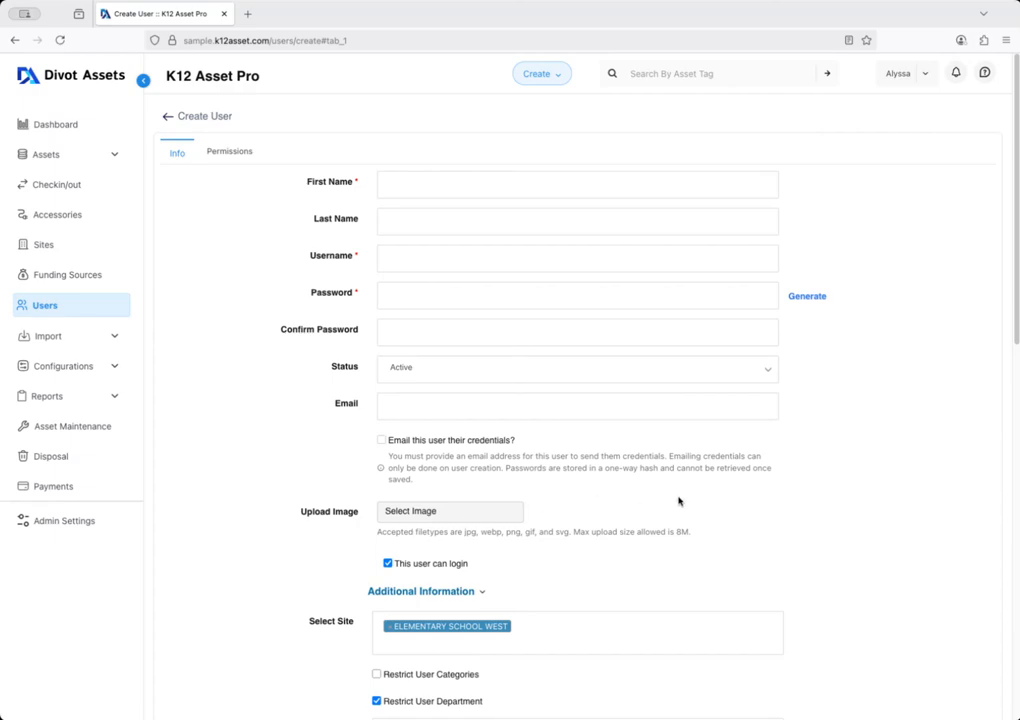
Step: Leave the user form and open the Custom Asset Report
scroll(656, 493, down, 1)
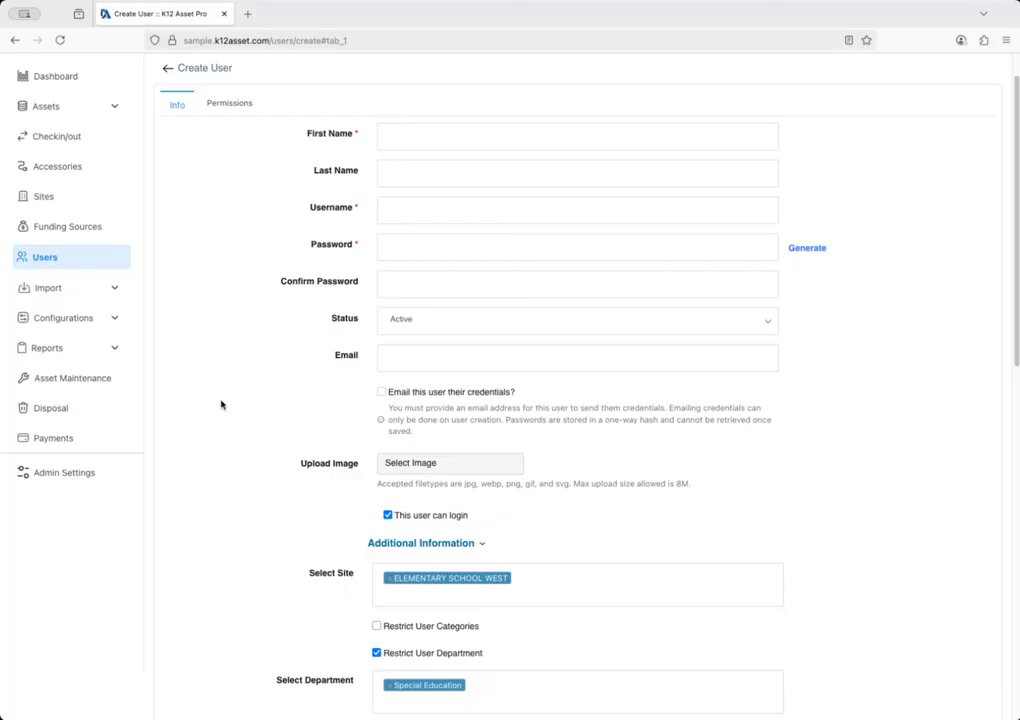
scroll(189, 396, down, 1)
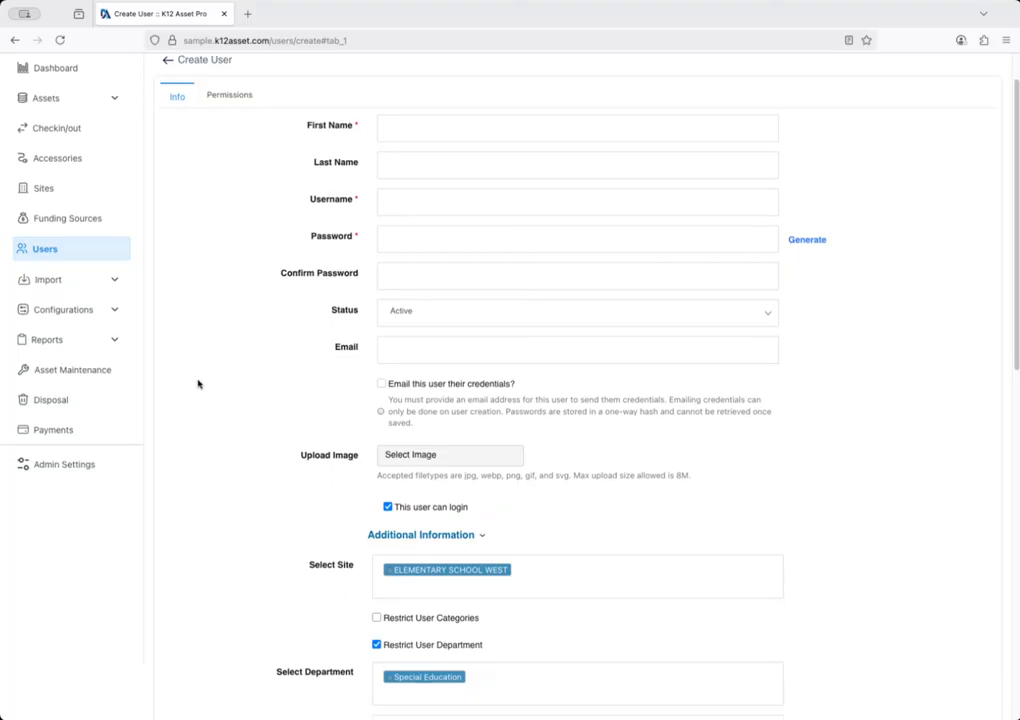
click(110, 344)
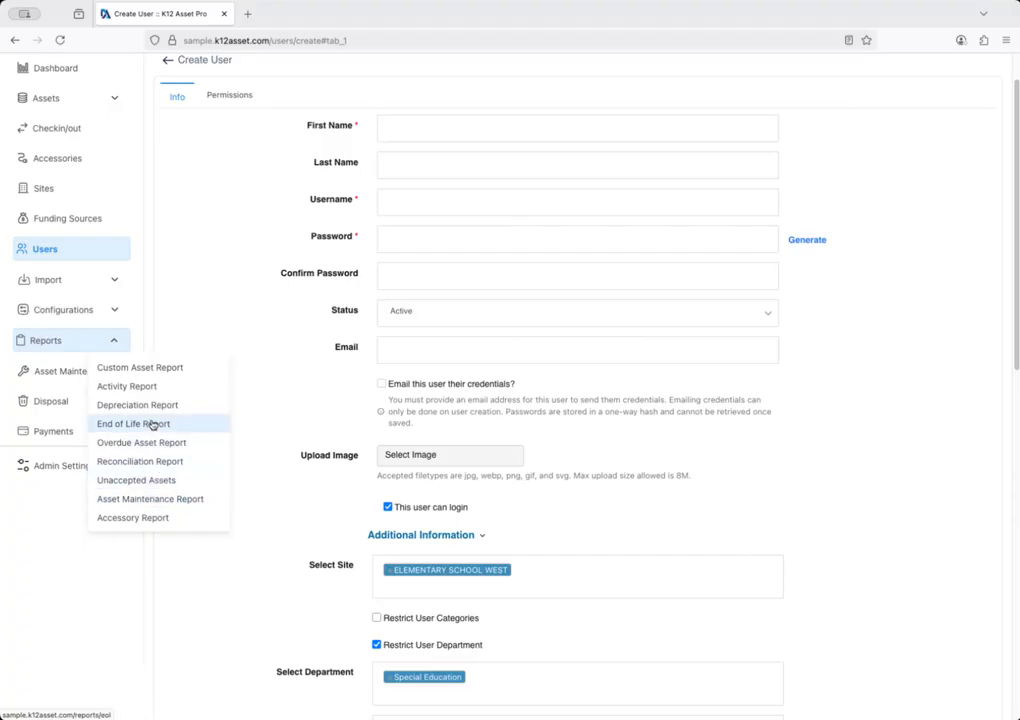
click(152, 372)
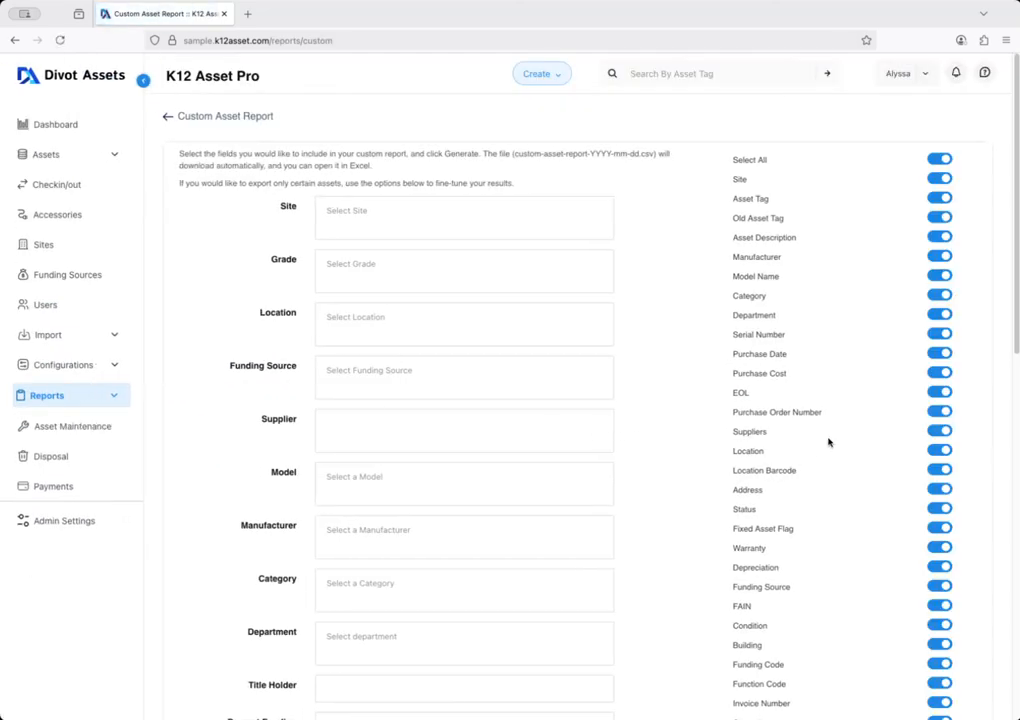
Step: Examine the custom report's filter criteria, selectable asset fields and checkout information fields
scroll(760, 421, down, 2)
scroll(770, 410, up, 2)
scroll(924, 200, down, 1)
scroll(926, 220, down, 10)
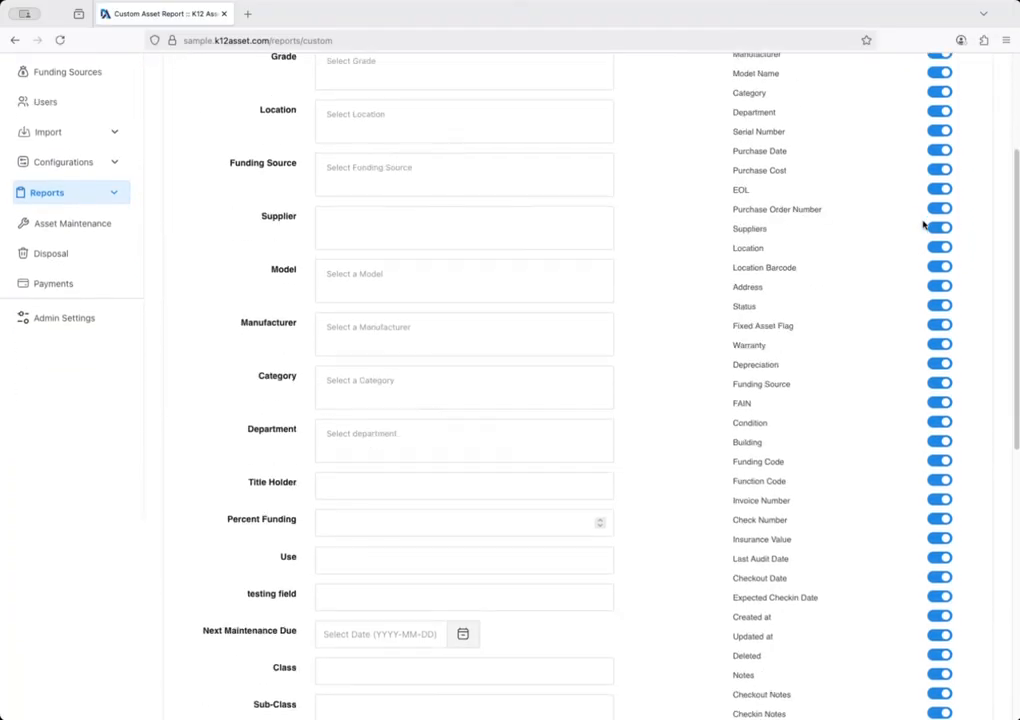
scroll(920, 228, down, 4)
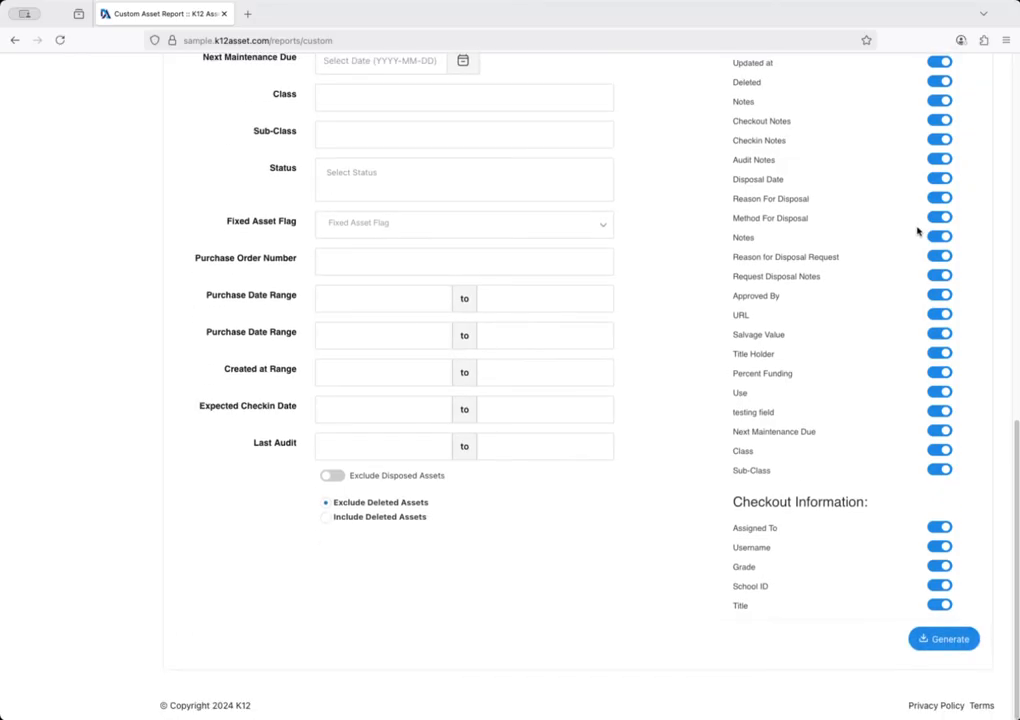
scroll(916, 231, up, 3)
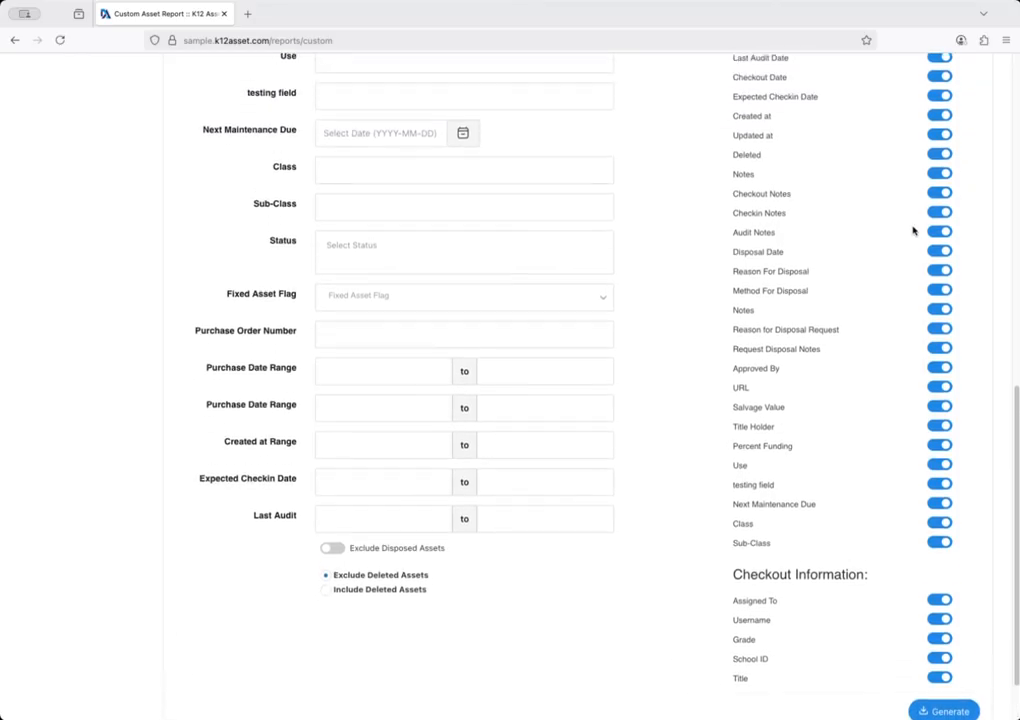
scroll(912, 231, up, 12)
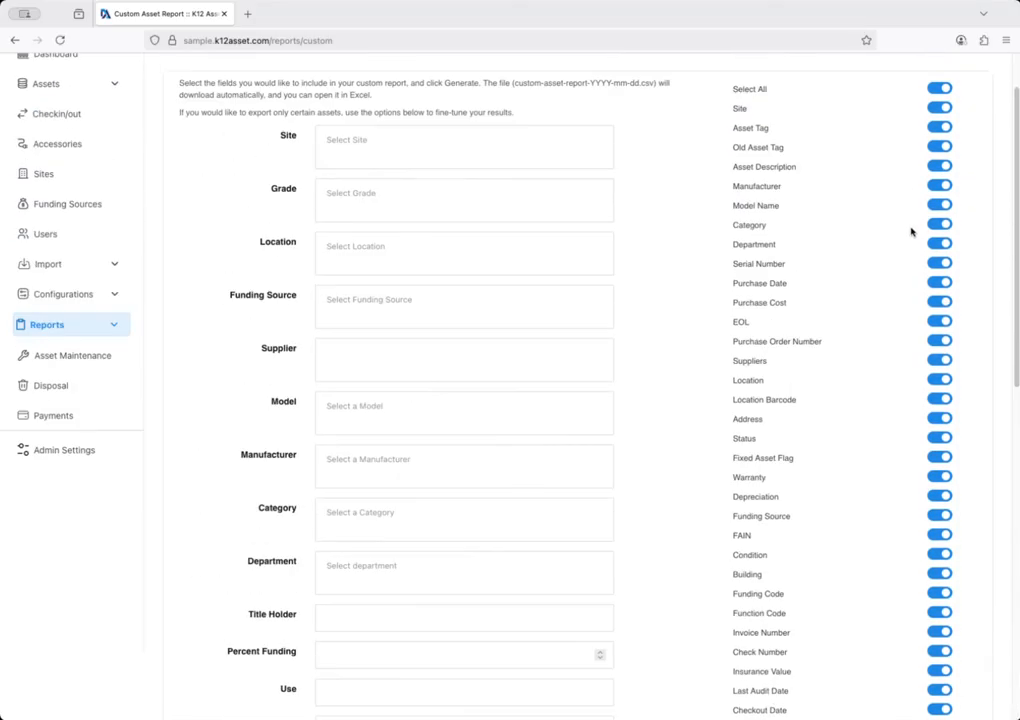
scroll(910, 232, up, 1)
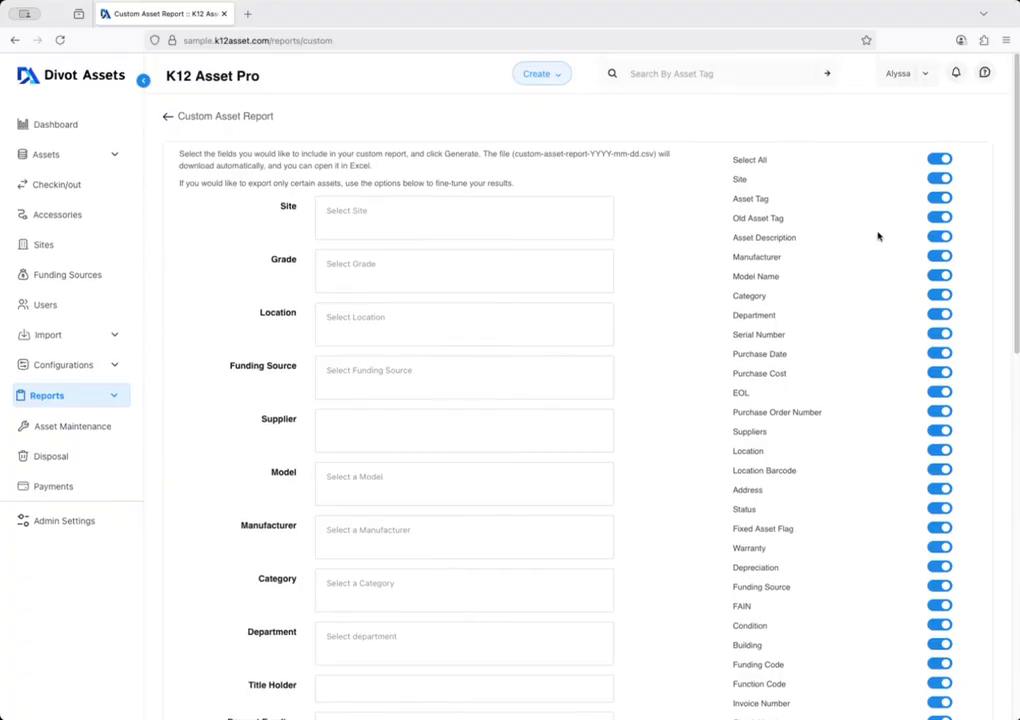
Step: Deselect all report fields, and include only Site, Asset Tag, Asset Description and Manufacturer
click(940, 160)
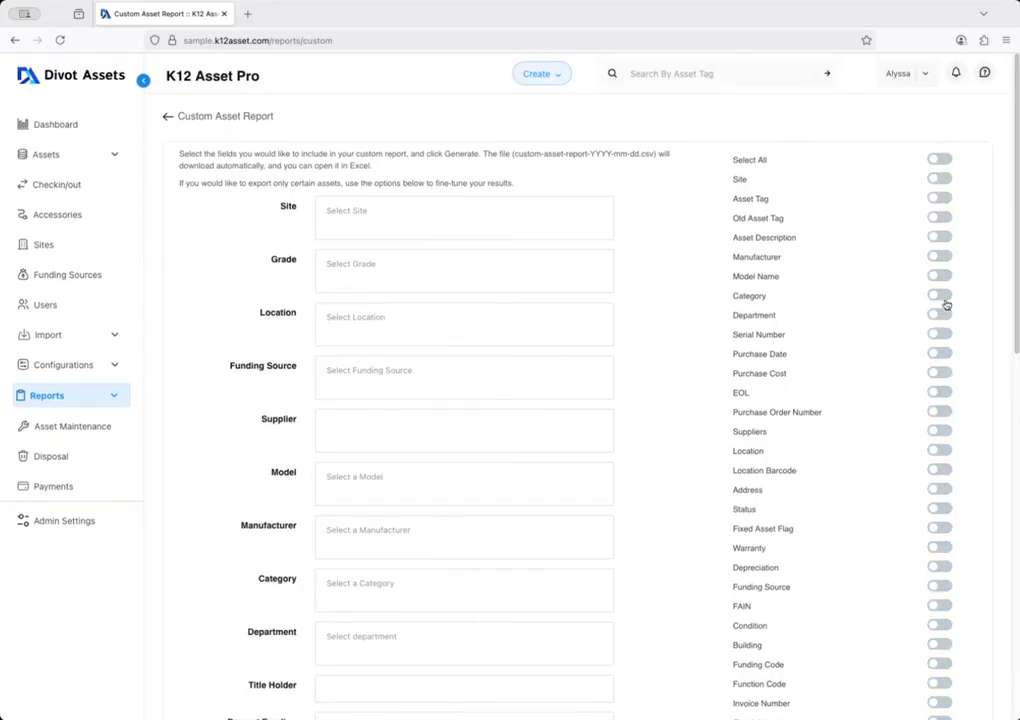
click(941, 199)
click(940, 179)
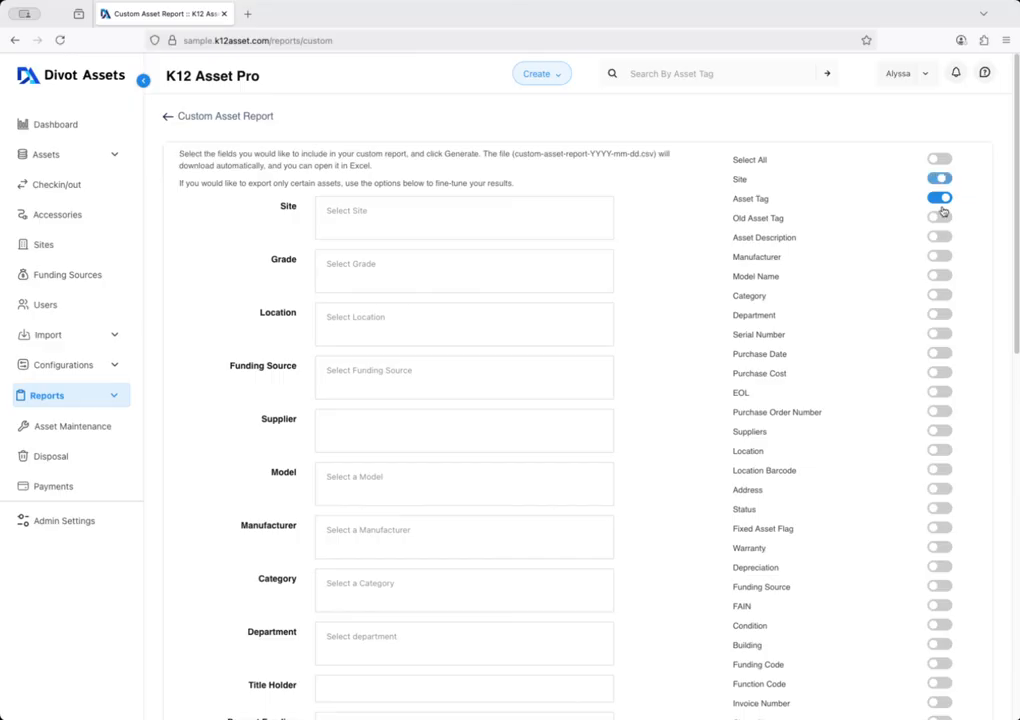
click(940, 237)
click(939, 256)
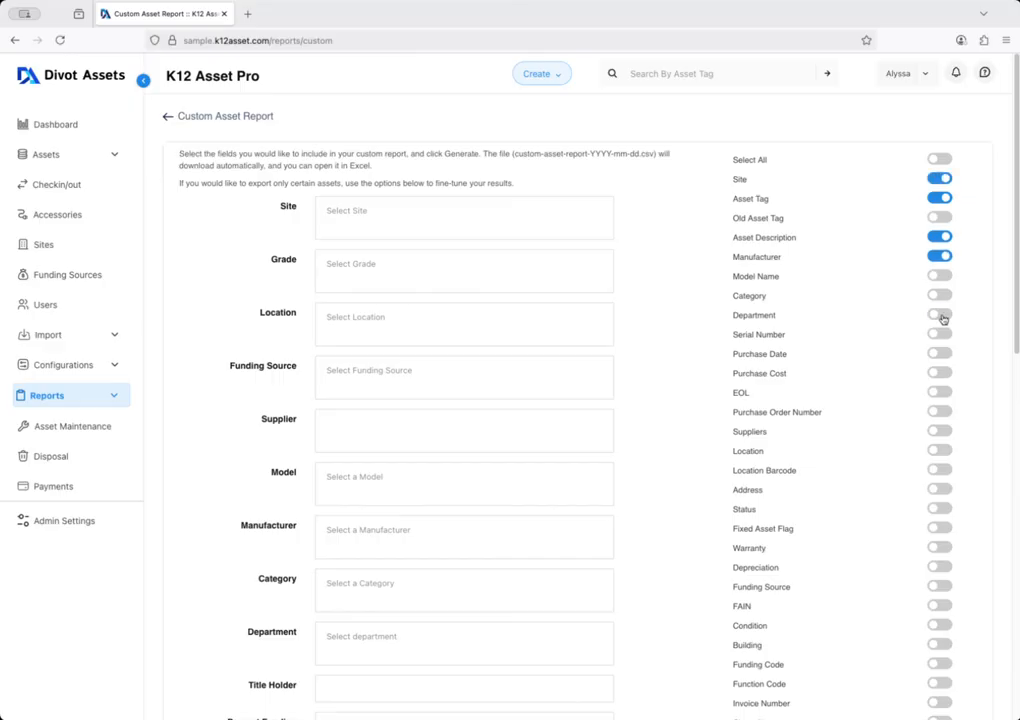
Step: Add Department, Serial Number, EOL, Purchase Order Number, Suppliers and Location to the report's included fields
click(941, 315)
click(939, 334)
click(940, 392)
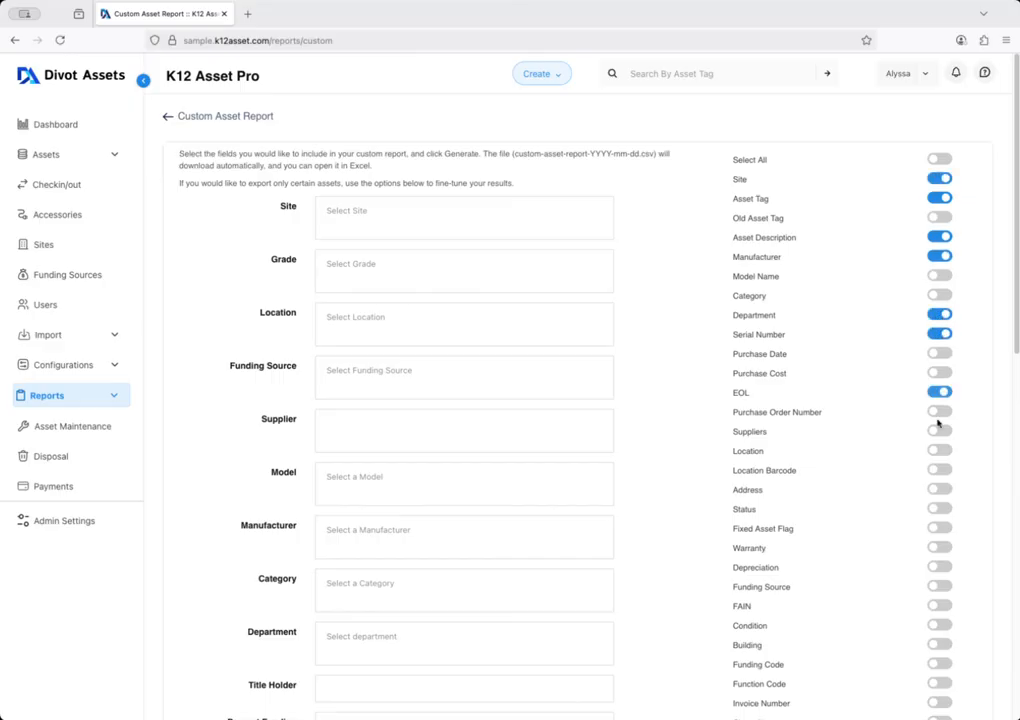
click(940, 411)
click(939, 431)
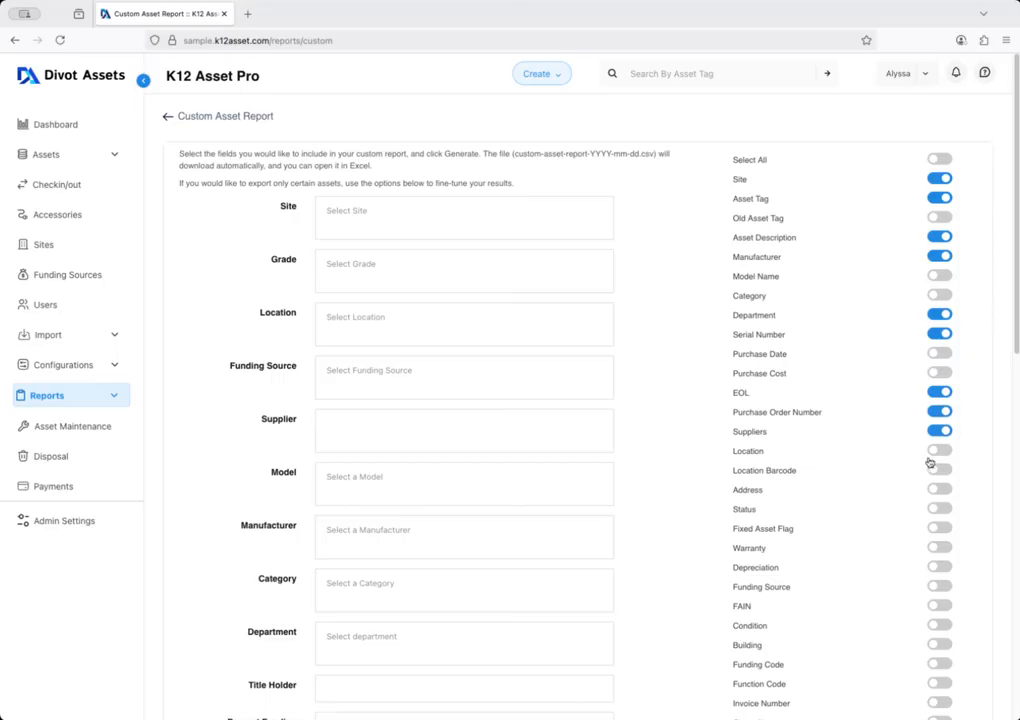
click(940, 451)
Step: Filter the report by the sites ELEMENTARY SCHOOL WEST and HIGH SCHOOL WEST
scroll(912, 496, down, 3)
scroll(910, 495, up, 3)
click(380, 210)
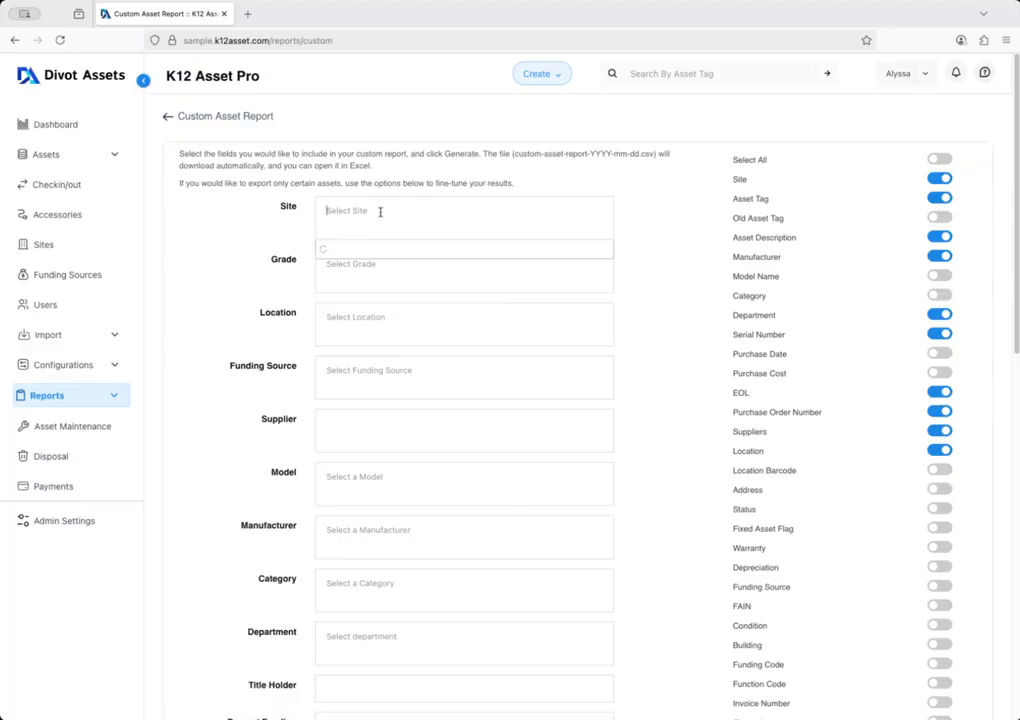
click(472, 325)
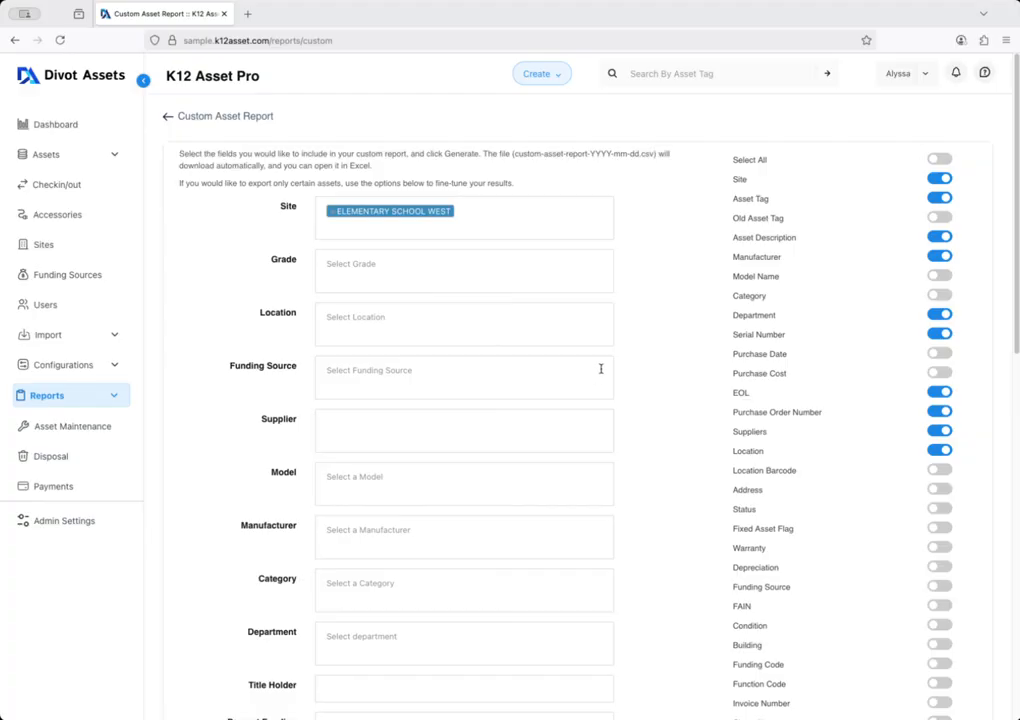
click(458, 231)
scroll(451, 350, down, 2)
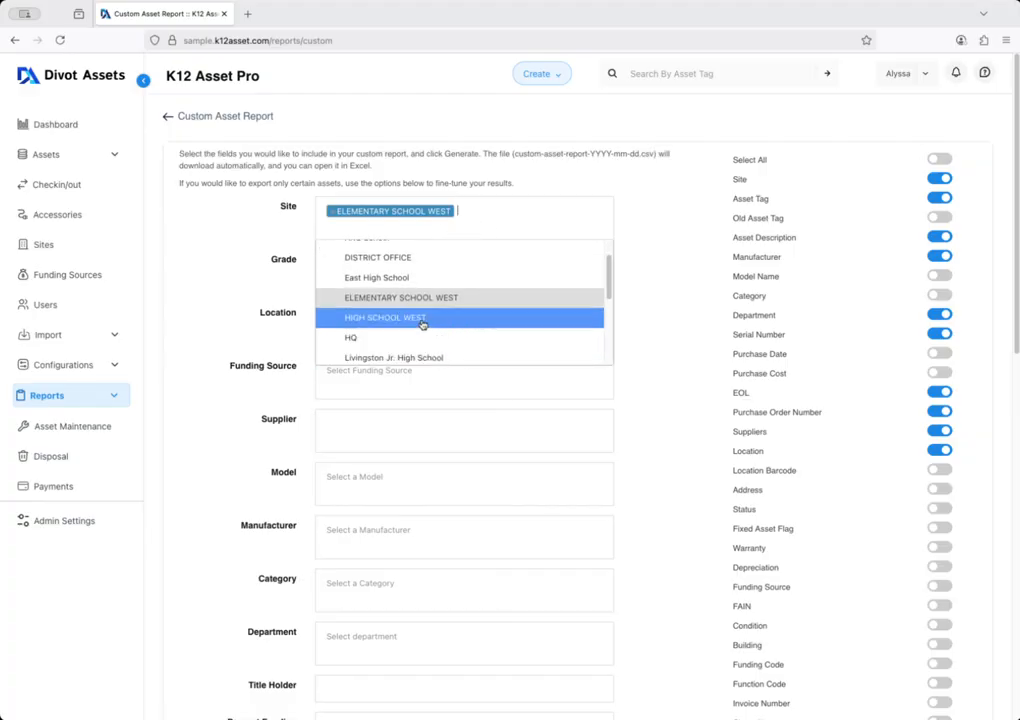
click(423, 320)
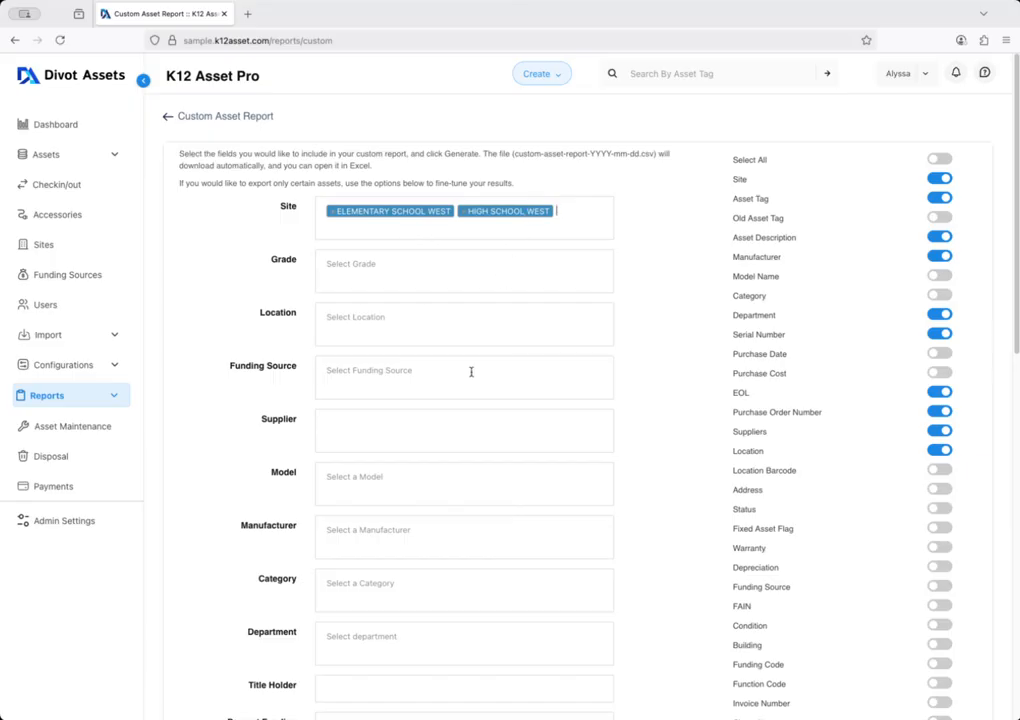
Step: Filter the report by the funding sources TITLE I, TITLE II and TITLE IV
click(394, 376)
scroll(430, 465, down, 2)
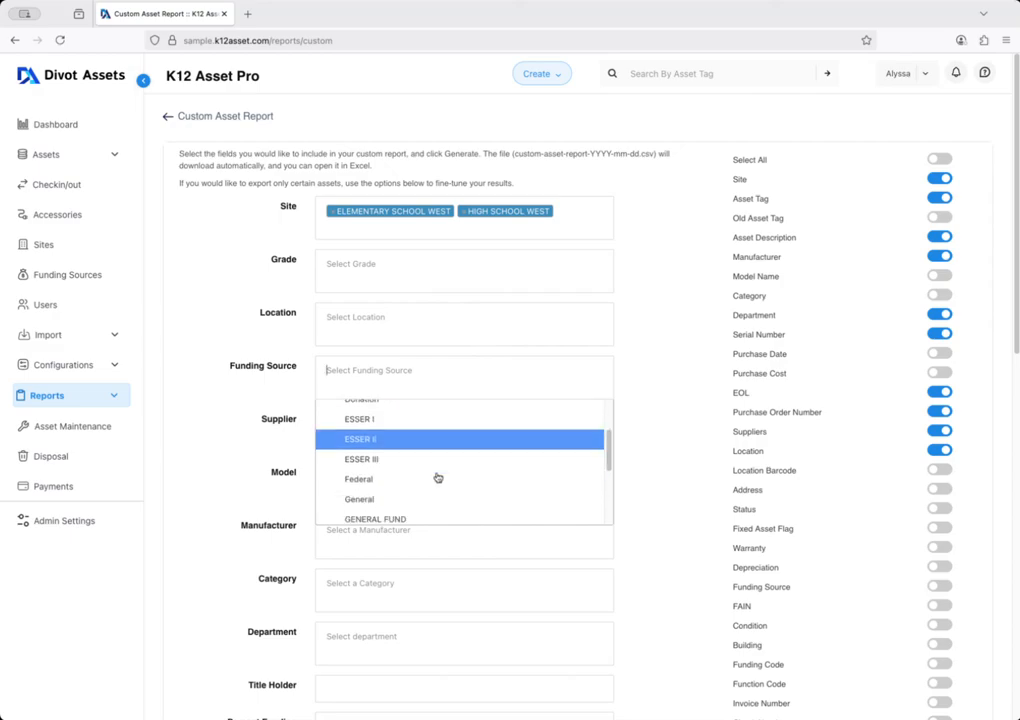
scroll(435, 476, down, 4)
click(379, 490)
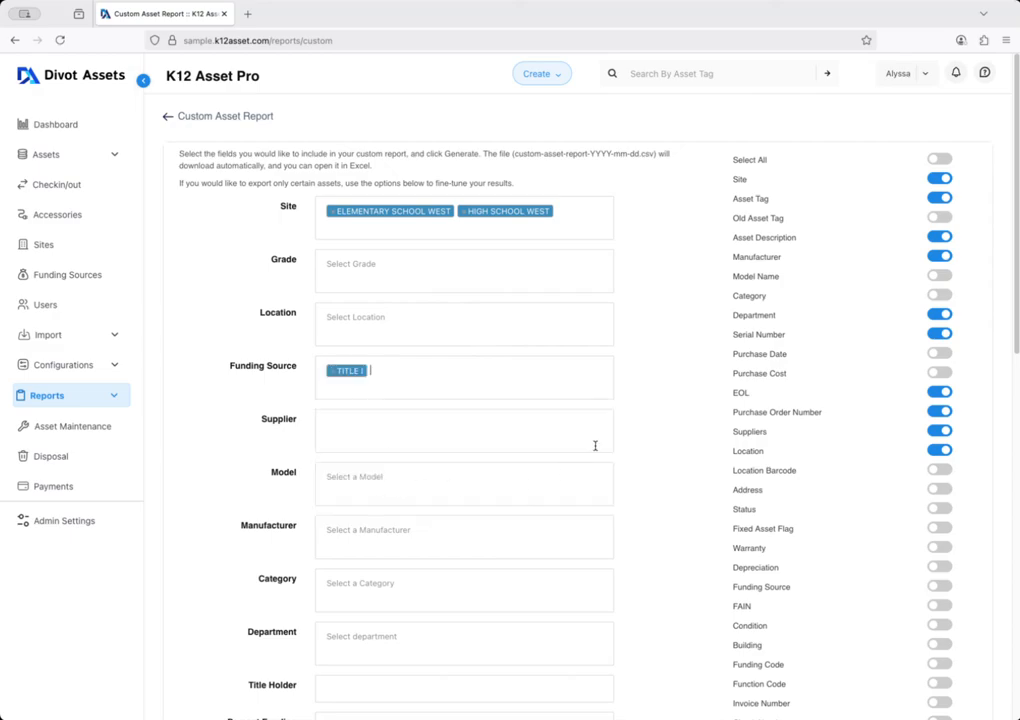
click(437, 385)
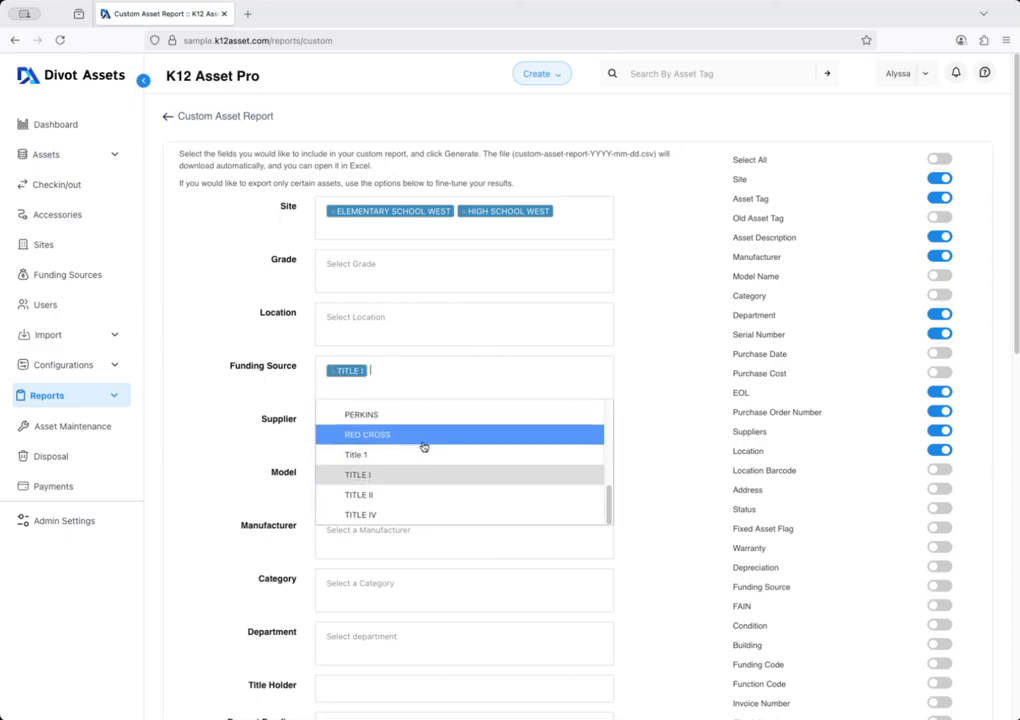
click(413, 496)
click(446, 390)
click(398, 514)
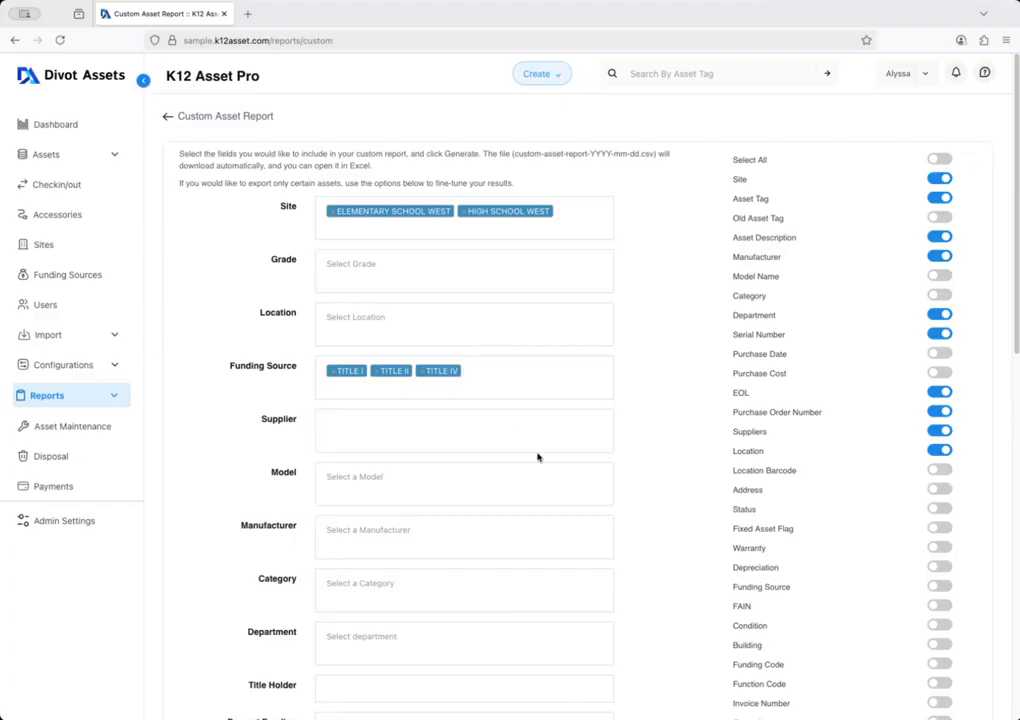
Step: Add BAND and LAPTOP to the report's category filter, and remove BAND so that only laptops are covered
scroll(560, 505, down, 2)
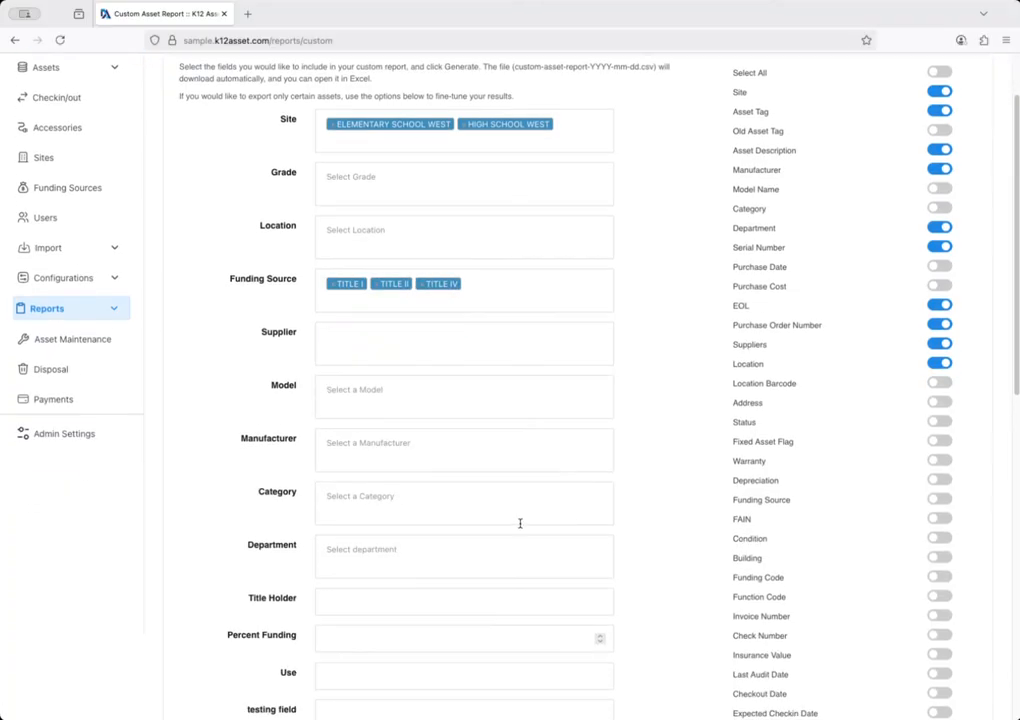
click(392, 508)
click(387, 554)
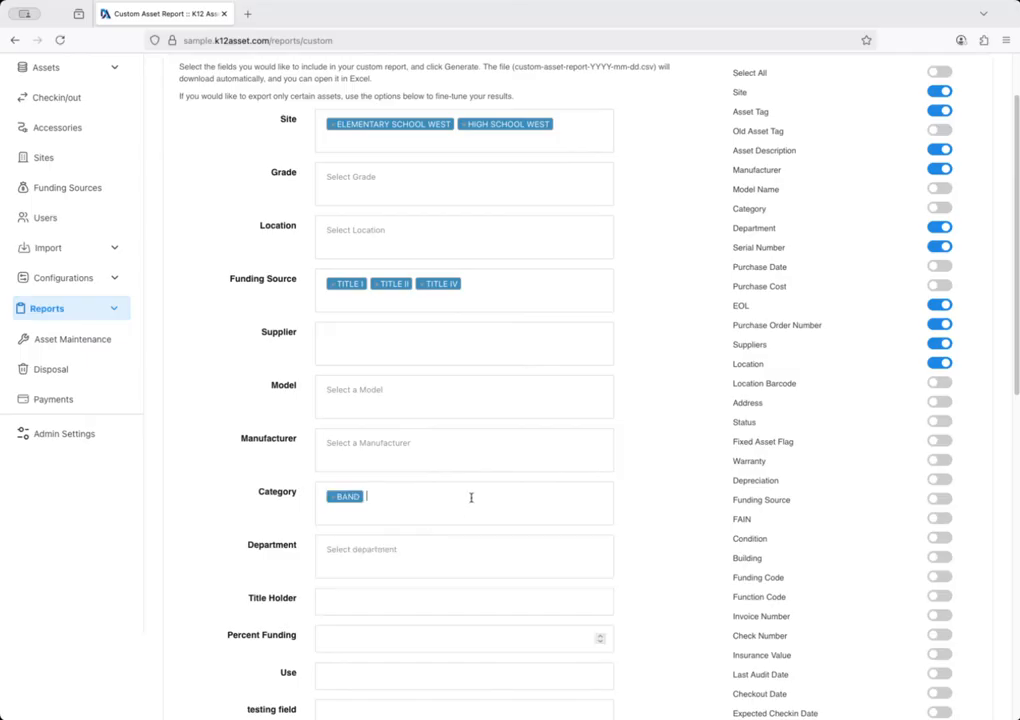
click(467, 500)
scroll(437, 561, down, 2)
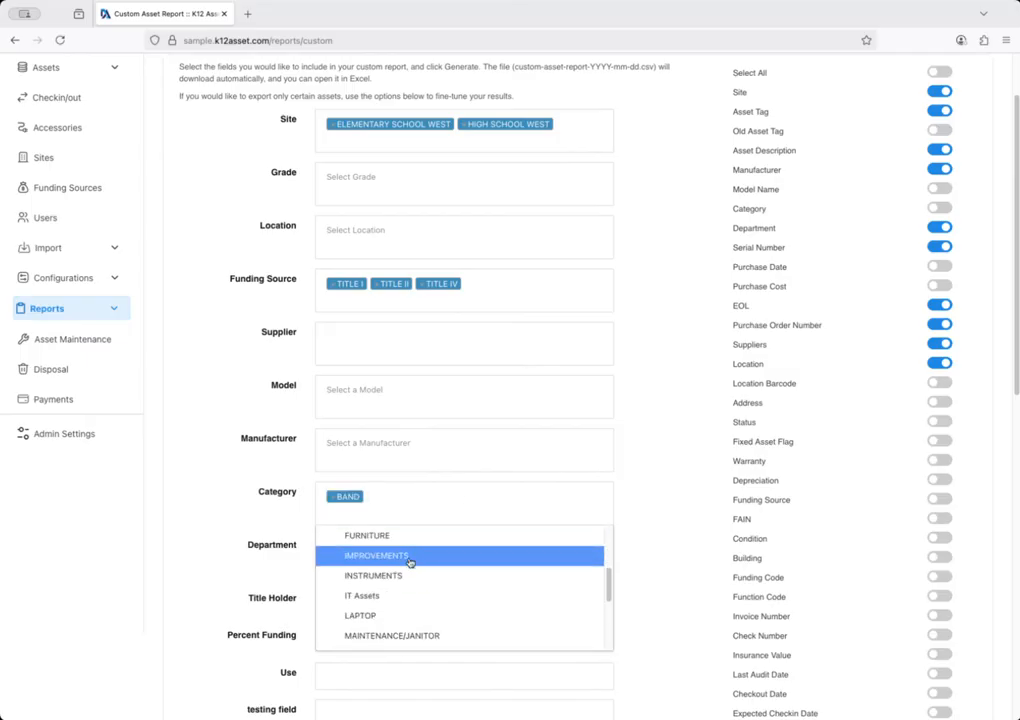
scroll(405, 585, down, 1)
click(409, 589)
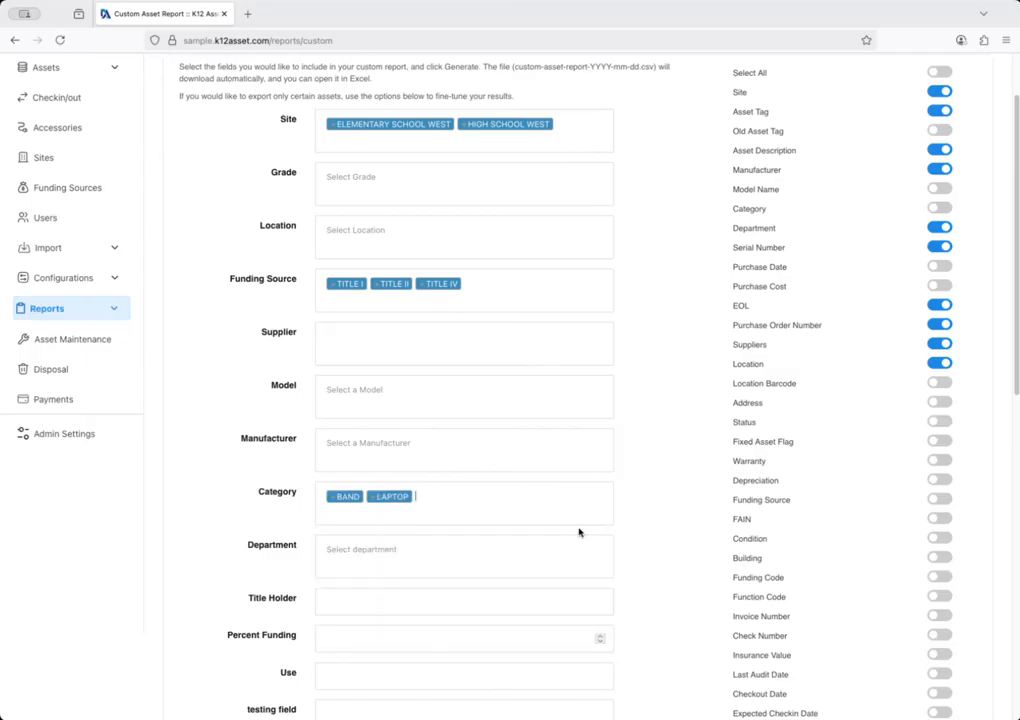
click(331, 497)
click(642, 527)
scroll(500, 485, down, 5)
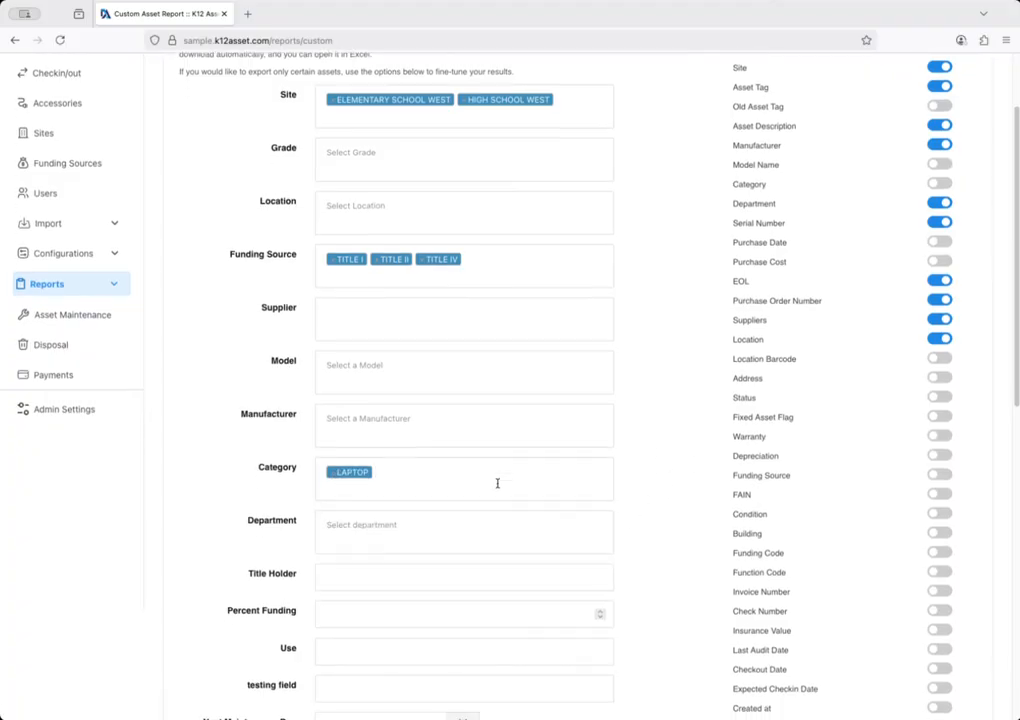
scroll(514, 480, down, 3)
scroll(514, 485, up, 10)
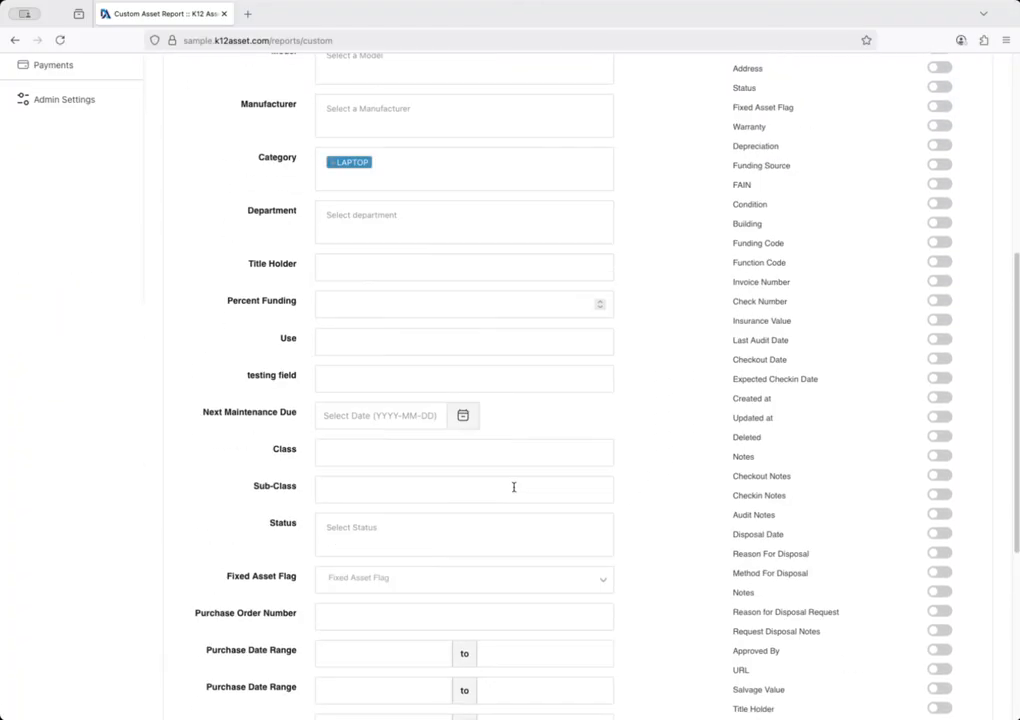
scroll(512, 489, up, 1)
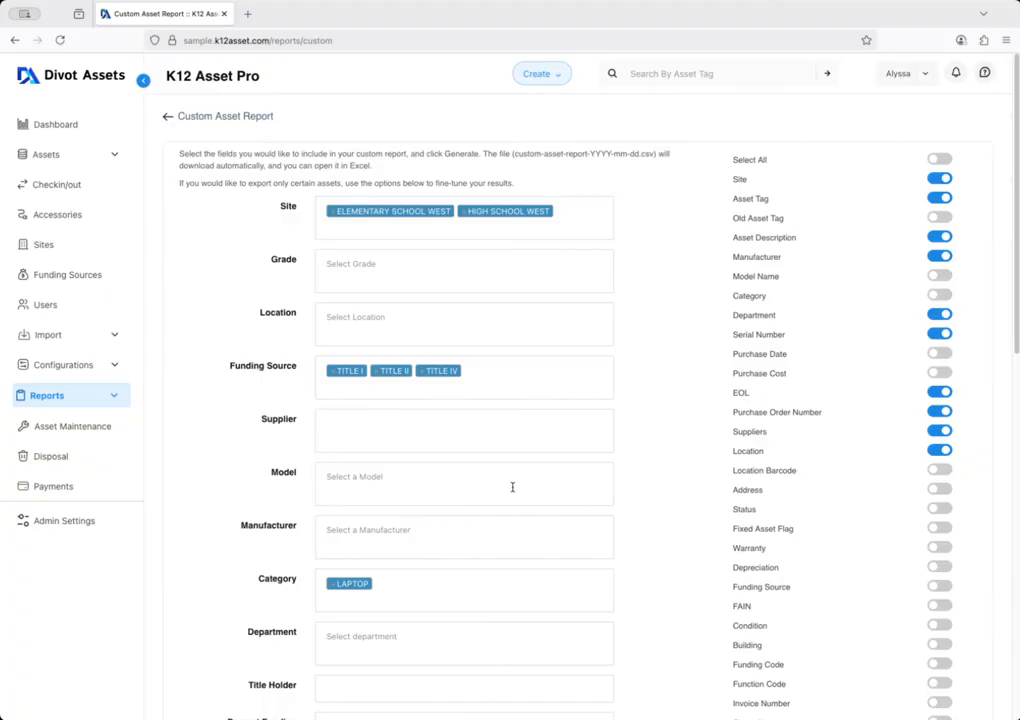
Step: Clear the report's funding source, site and category filters
scroll(664, 392, down, 1)
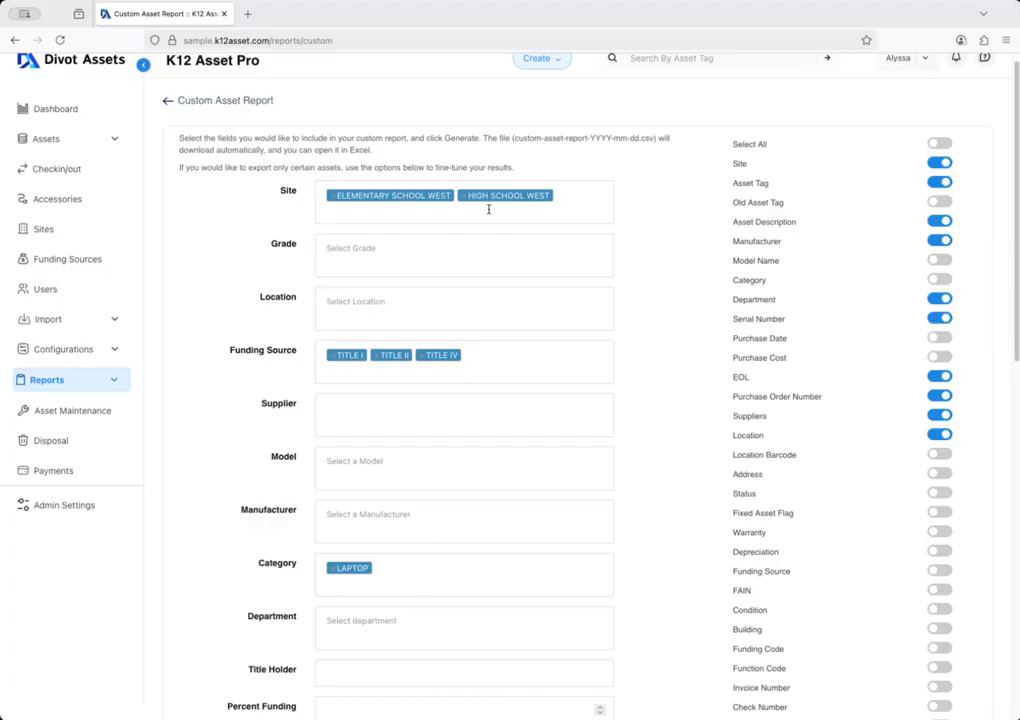
click(333, 355)
click(333, 355)
click(333, 355)
click(203, 292)
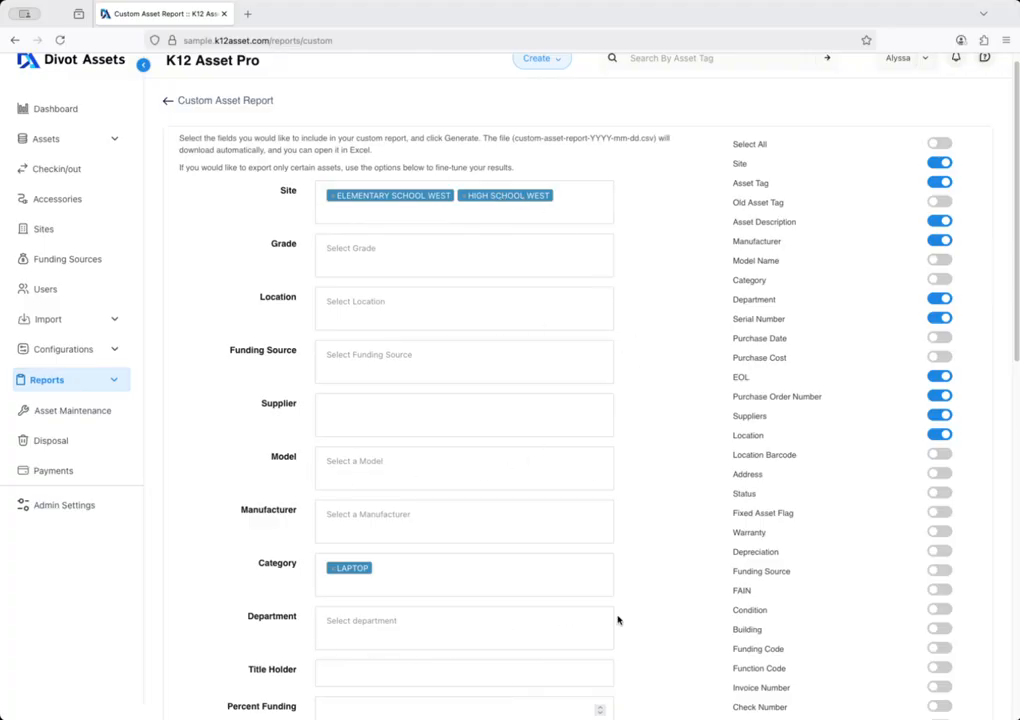
click(333, 199)
click(333, 199)
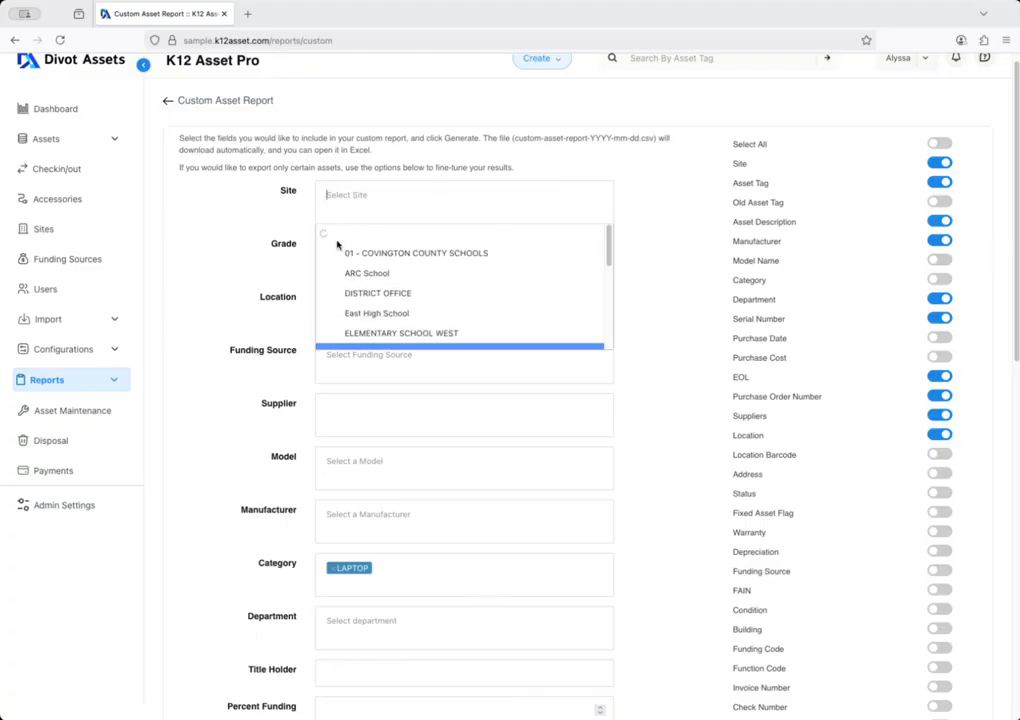
click(333, 573)
click(193, 417)
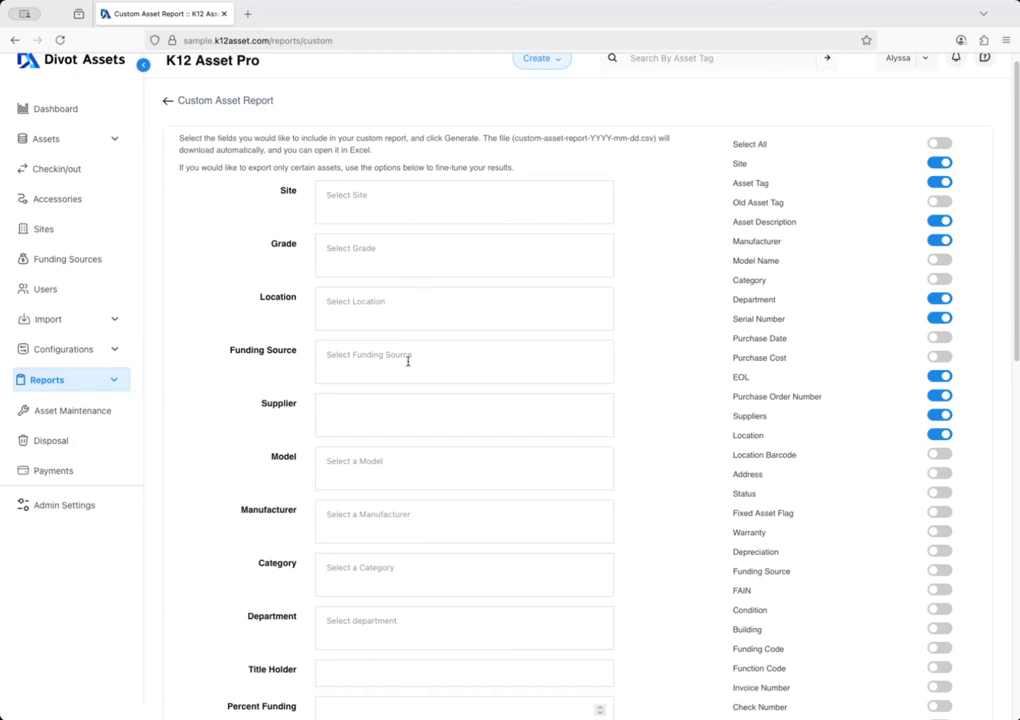
Step: Filter the report by the status Awaiting Disposal Approval
scroll(430, 342, down, 2)
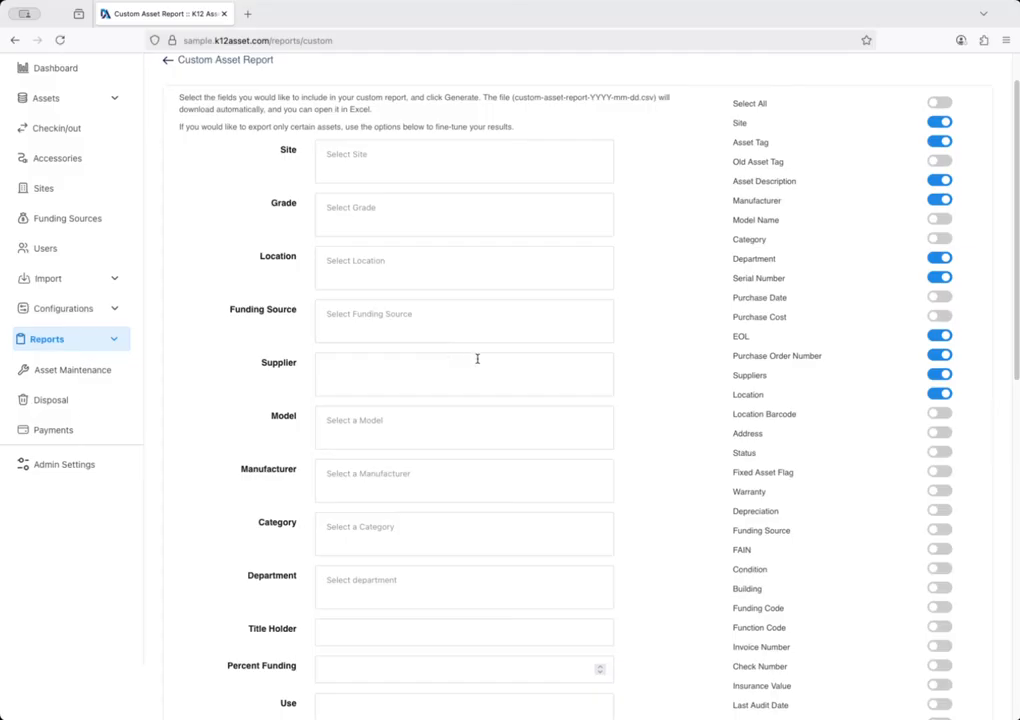
scroll(477, 358, down, 10)
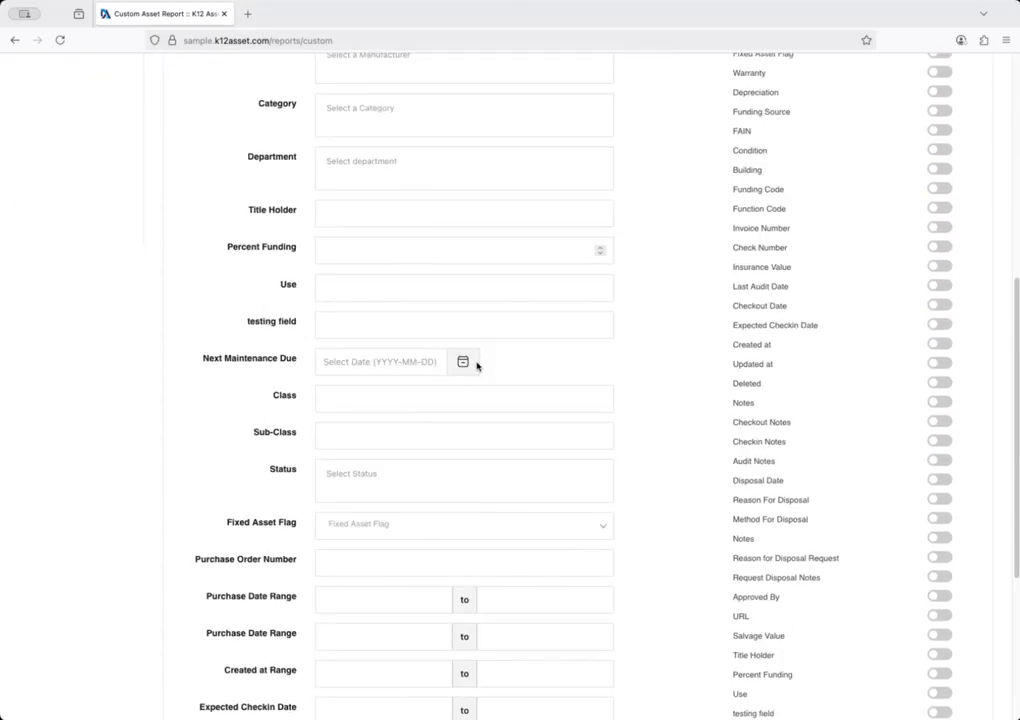
scroll(478, 368, down, 4)
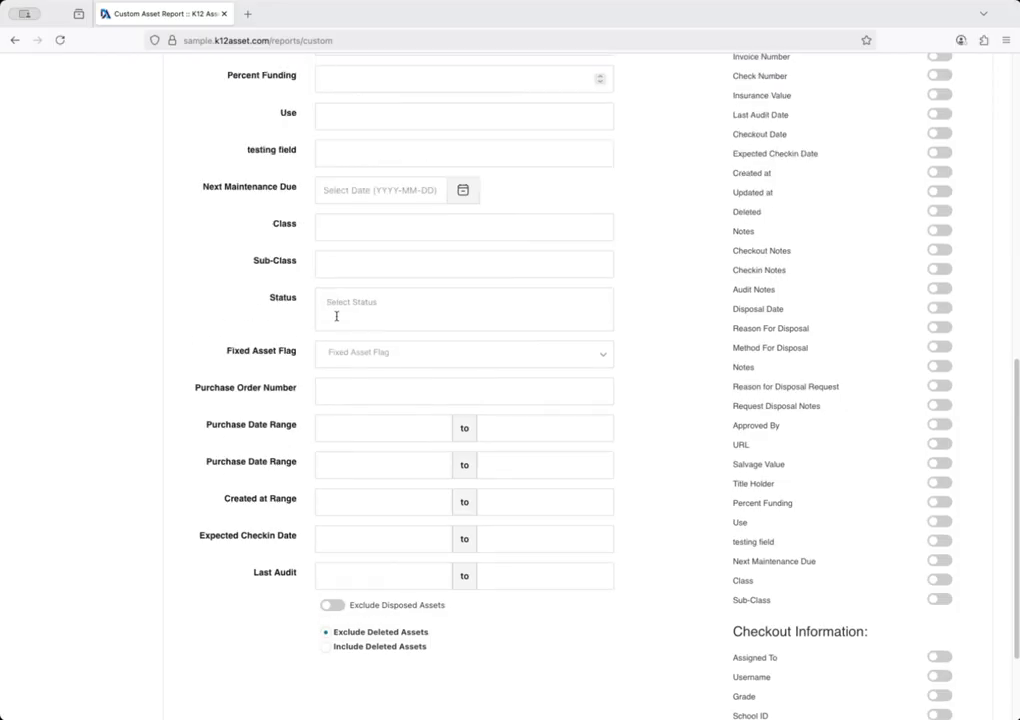
click(347, 311)
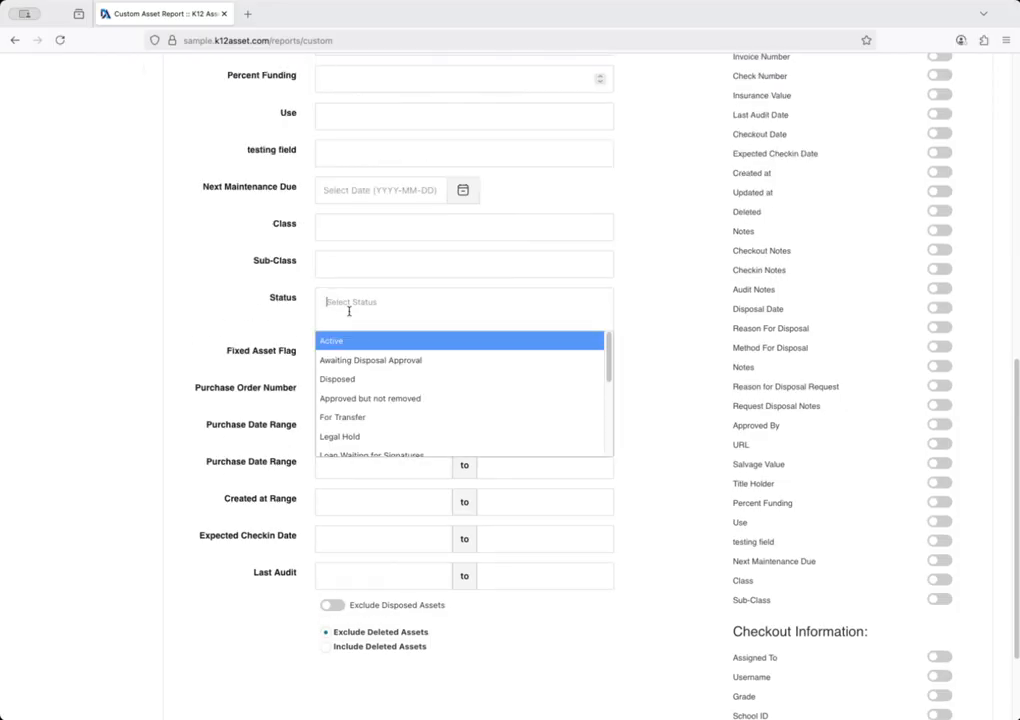
click(403, 369)
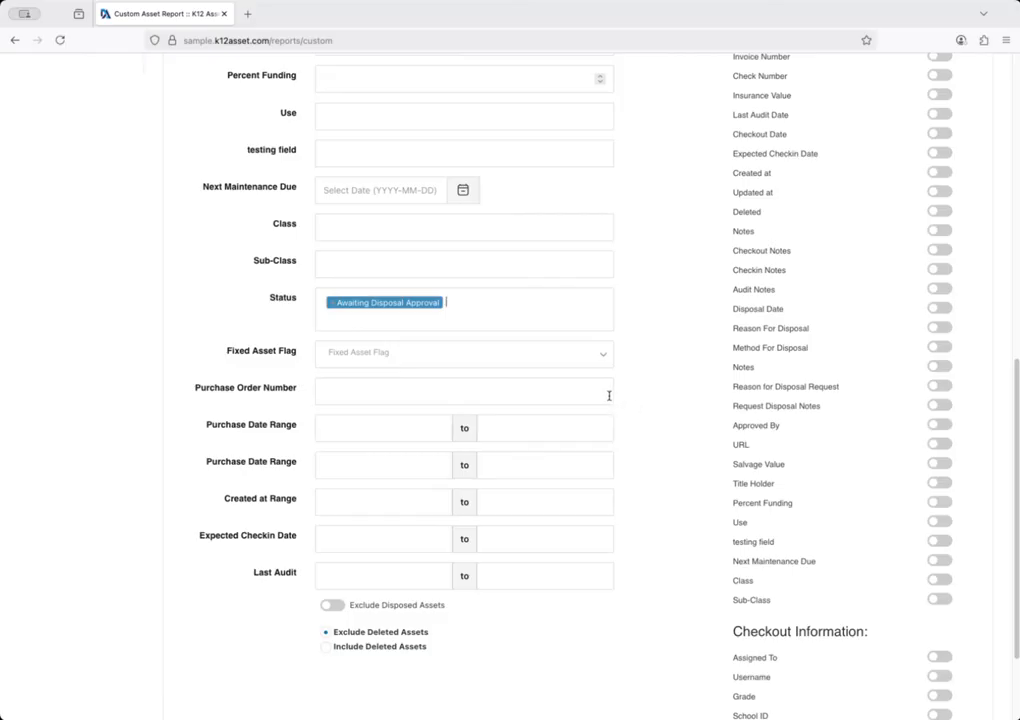
scroll(635, 387, up, 2)
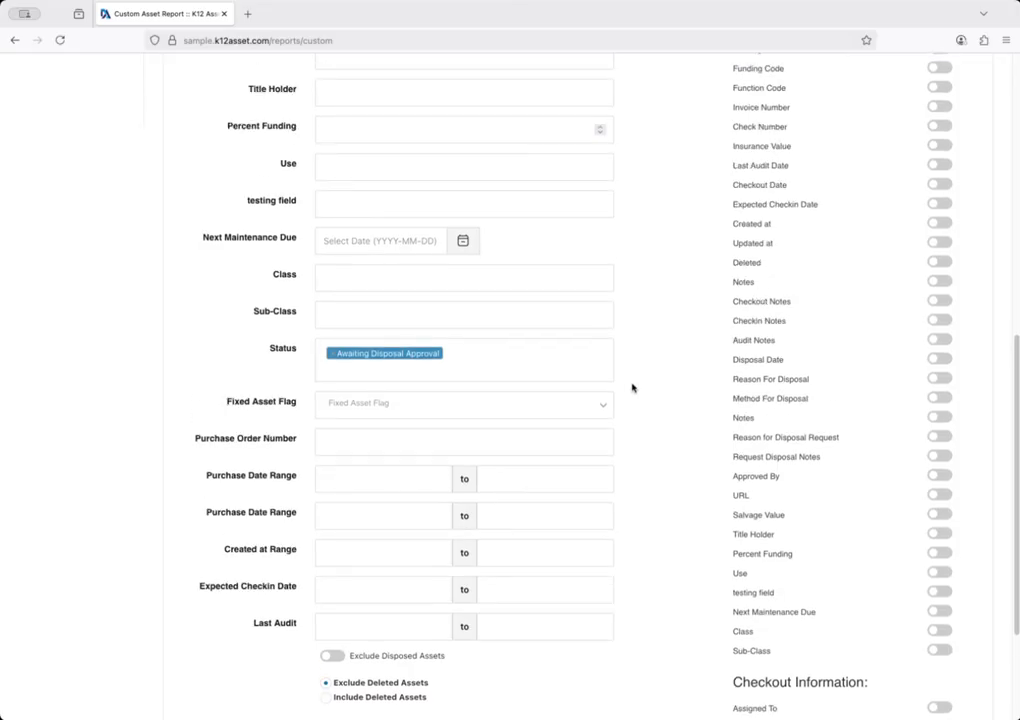
Step: Remove Awaiting Disposal Approval from the report's status filter
click(391, 366)
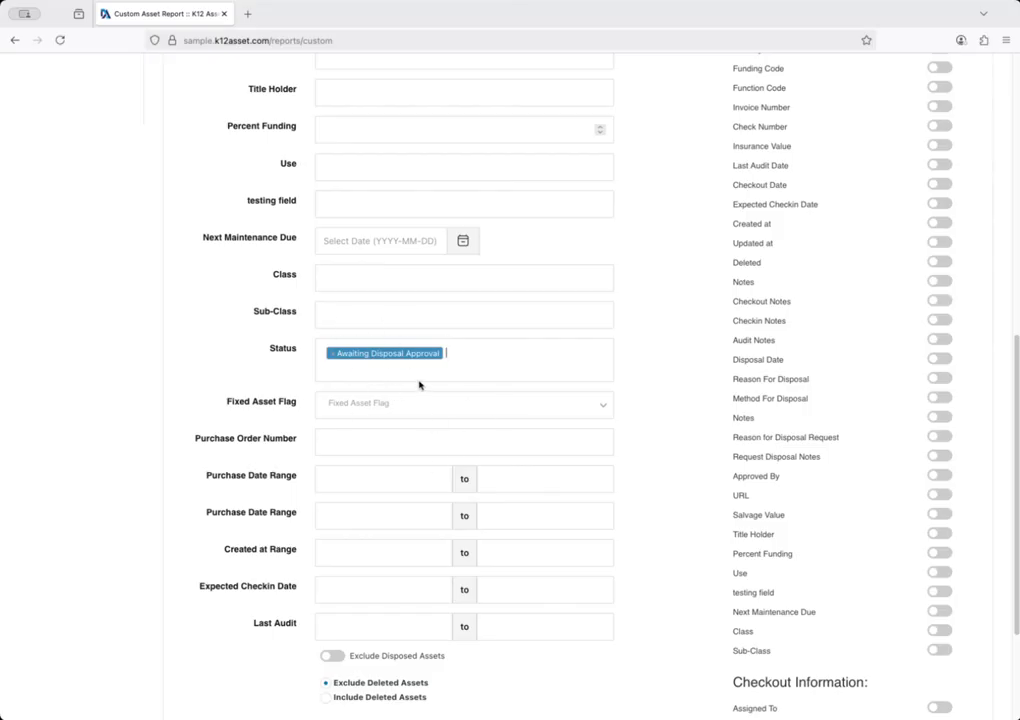
scroll(500, 341, up, 1)
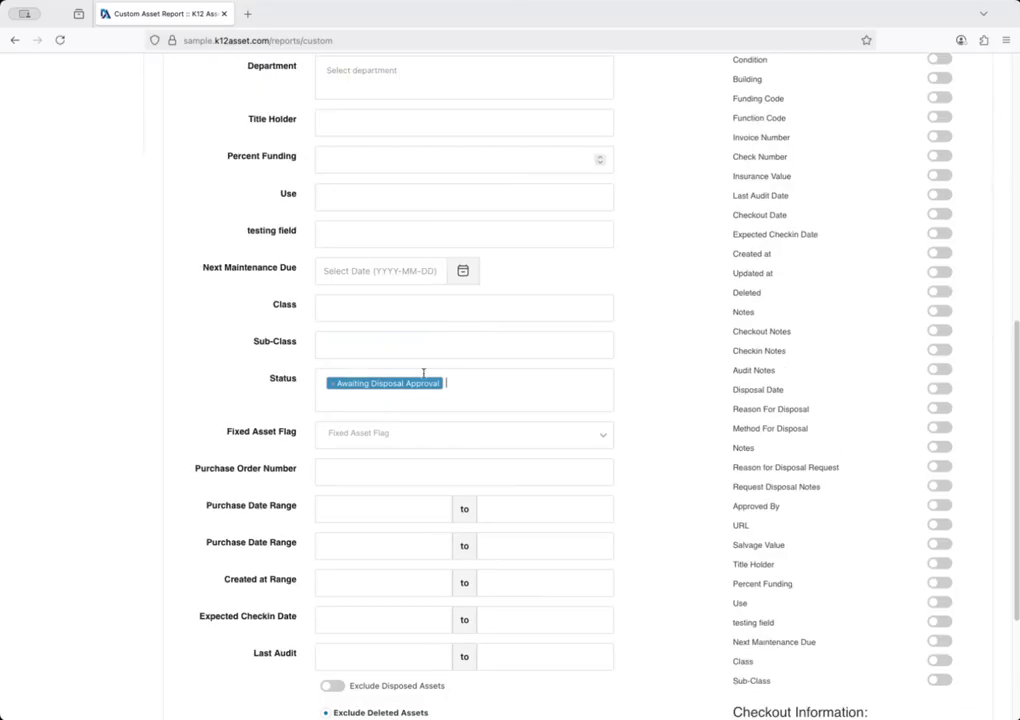
click(331, 391)
click(196, 354)
scroll(190, 353, up, 6)
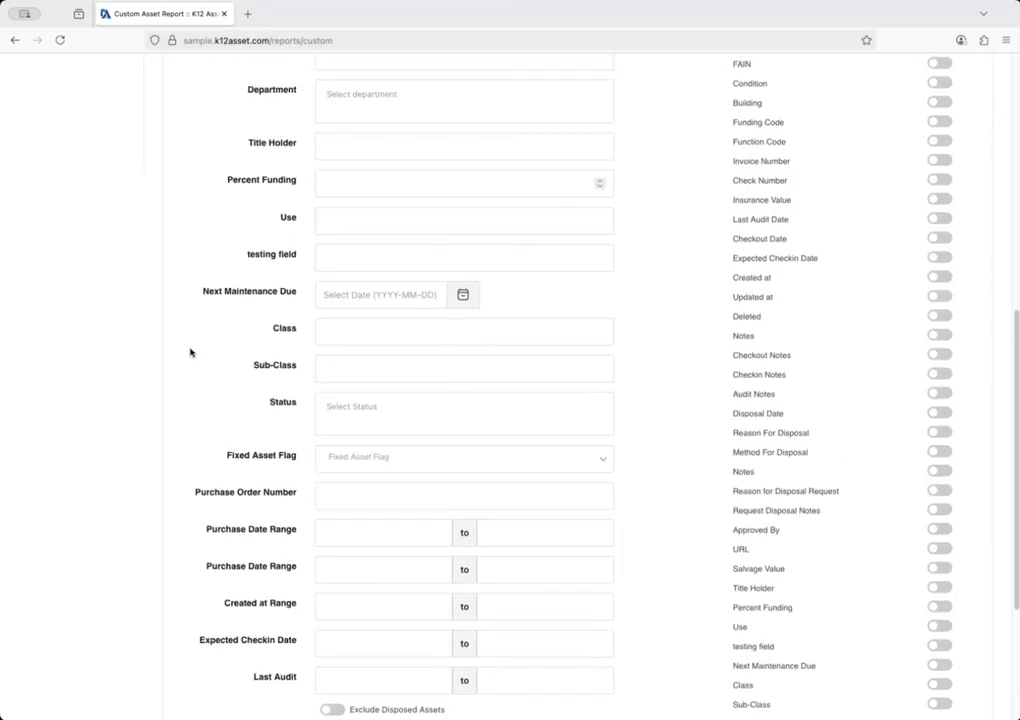
scroll(184, 352, up, 1)
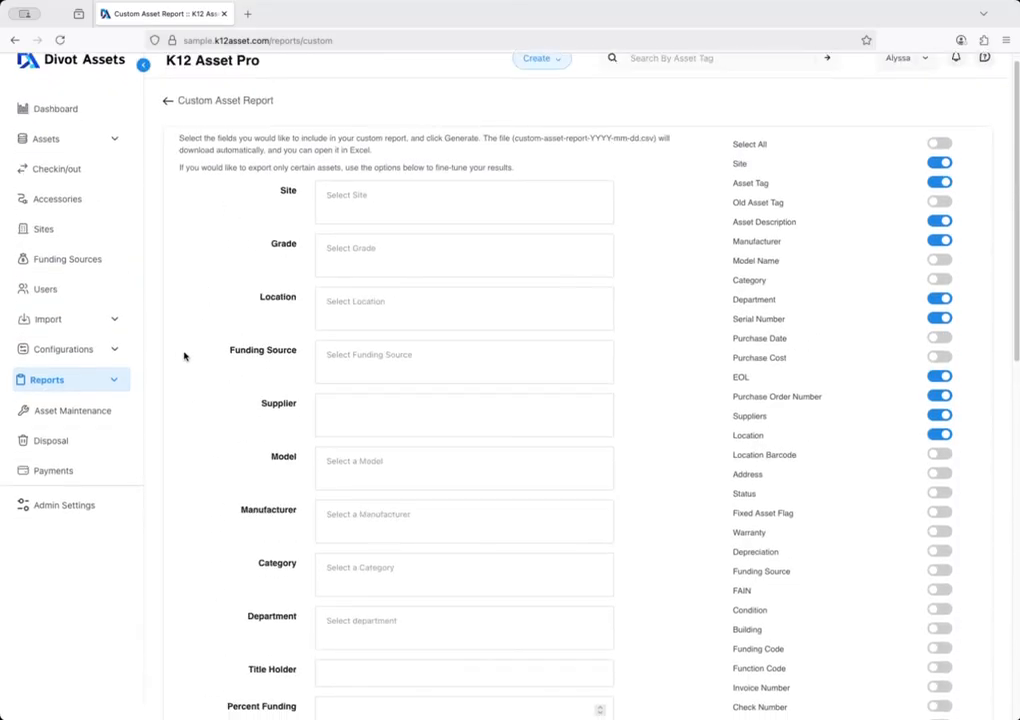
scroll(346, 405, down, 10)
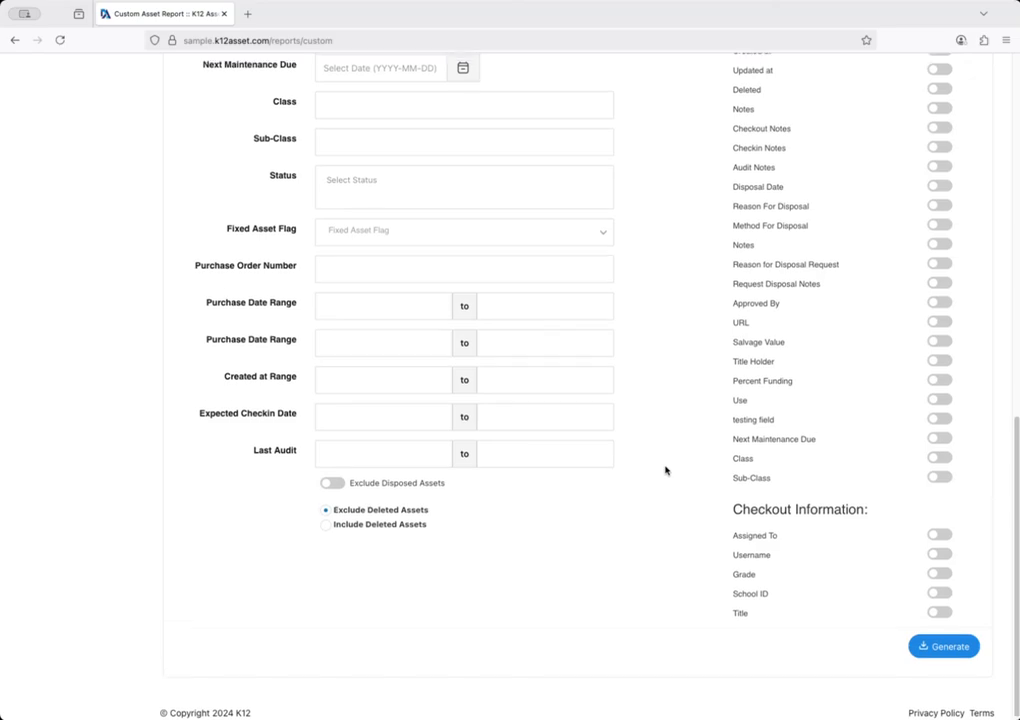
Step: Open the list of assets with the status Awaiting Disposal Approval and clear its laptop search
scroll(660, 468, up, 5)
scroll(640, 462, up, 2)
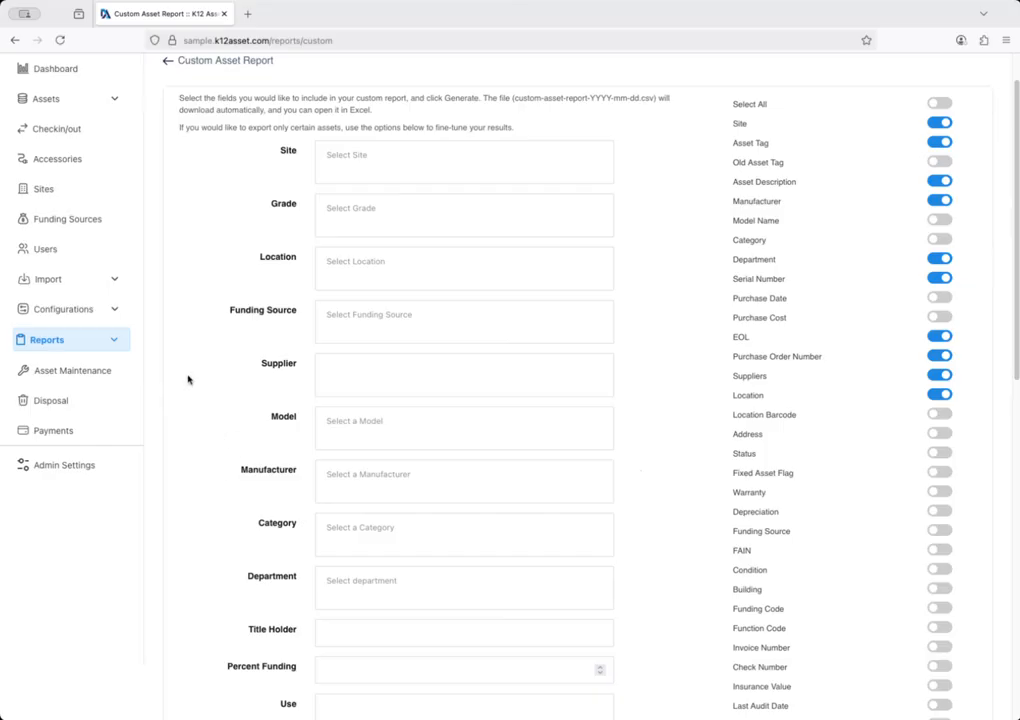
scroll(175, 245, up, 1)
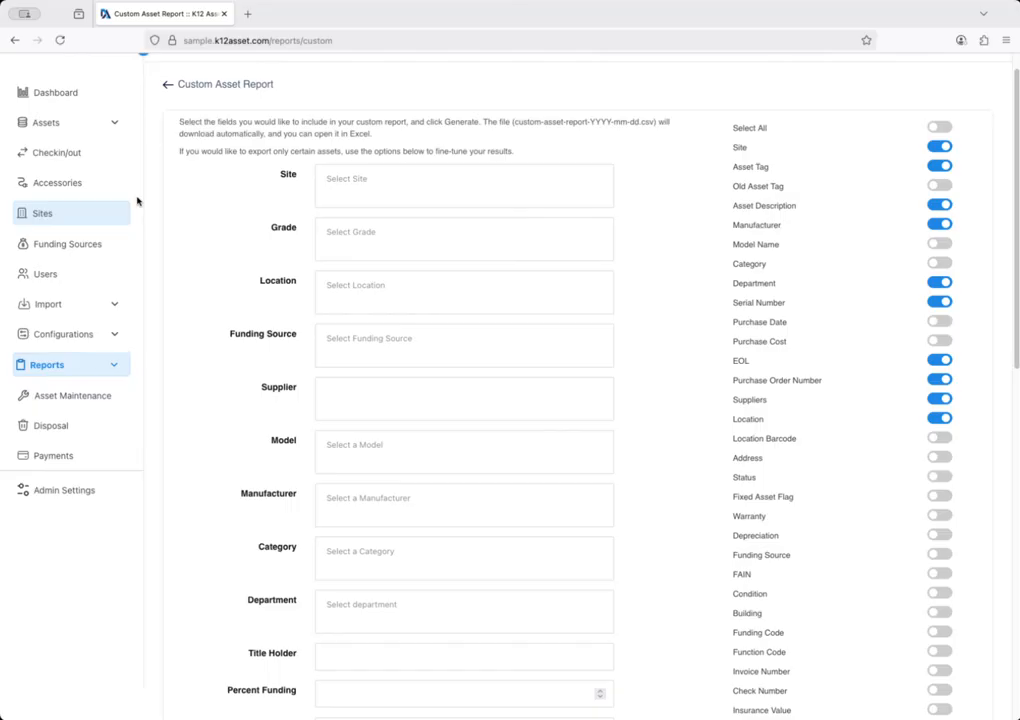
click(92, 132)
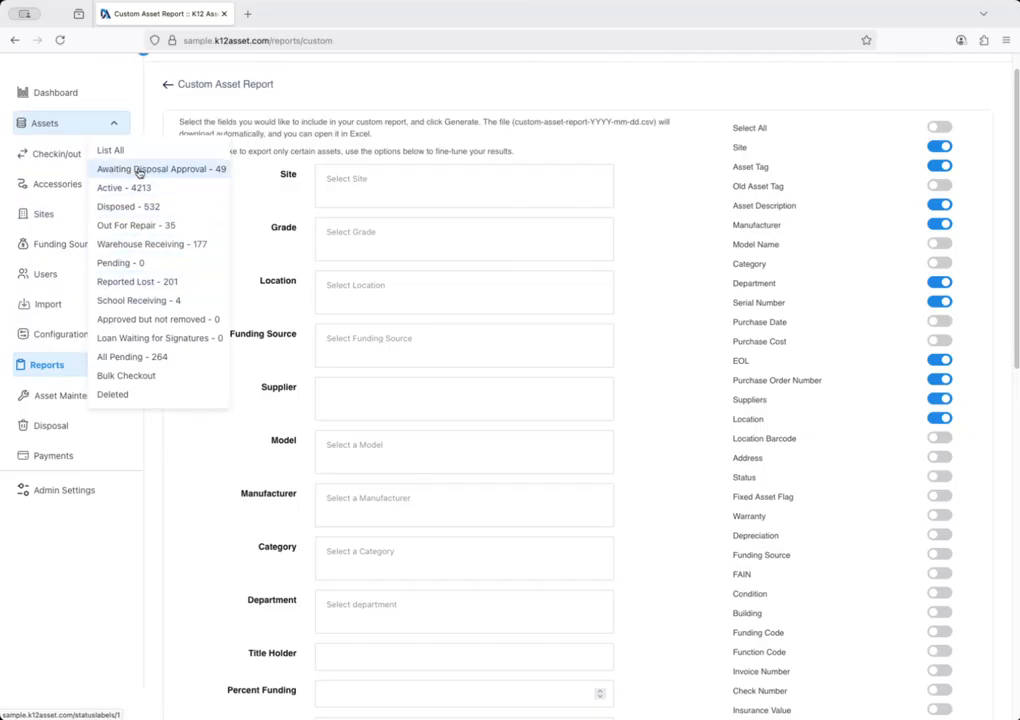
click(139, 170)
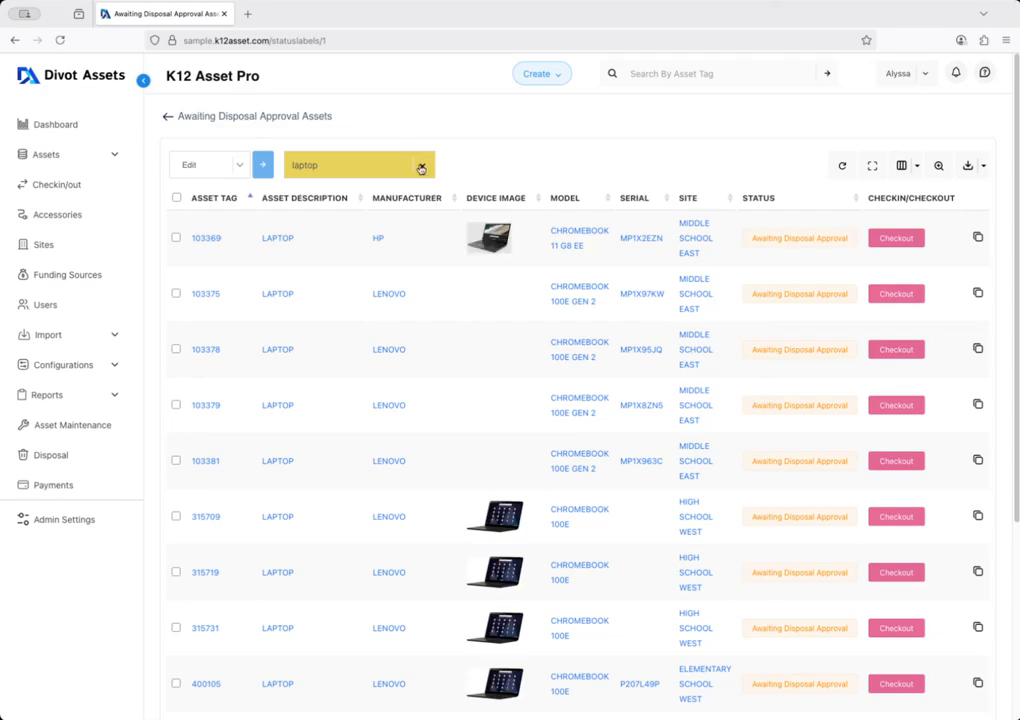
click(421, 168)
Step: Look through the list of assets awaiting disposal approval
scroll(387, 319, down, 3)
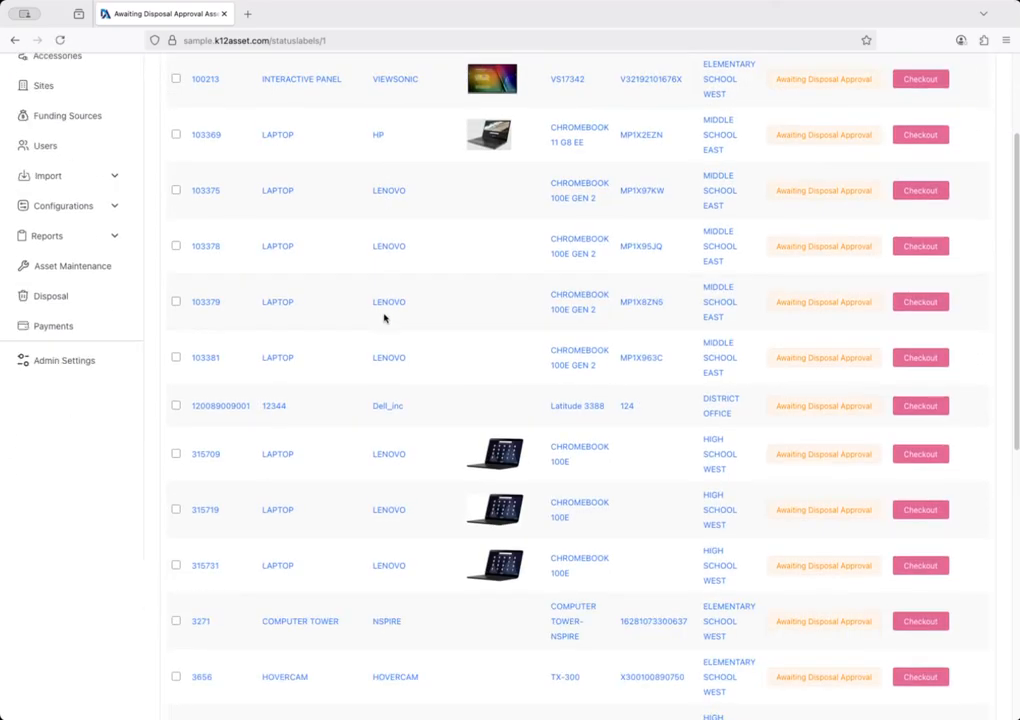
scroll(384, 318, down, 5)
scroll(380, 318, up, 3)
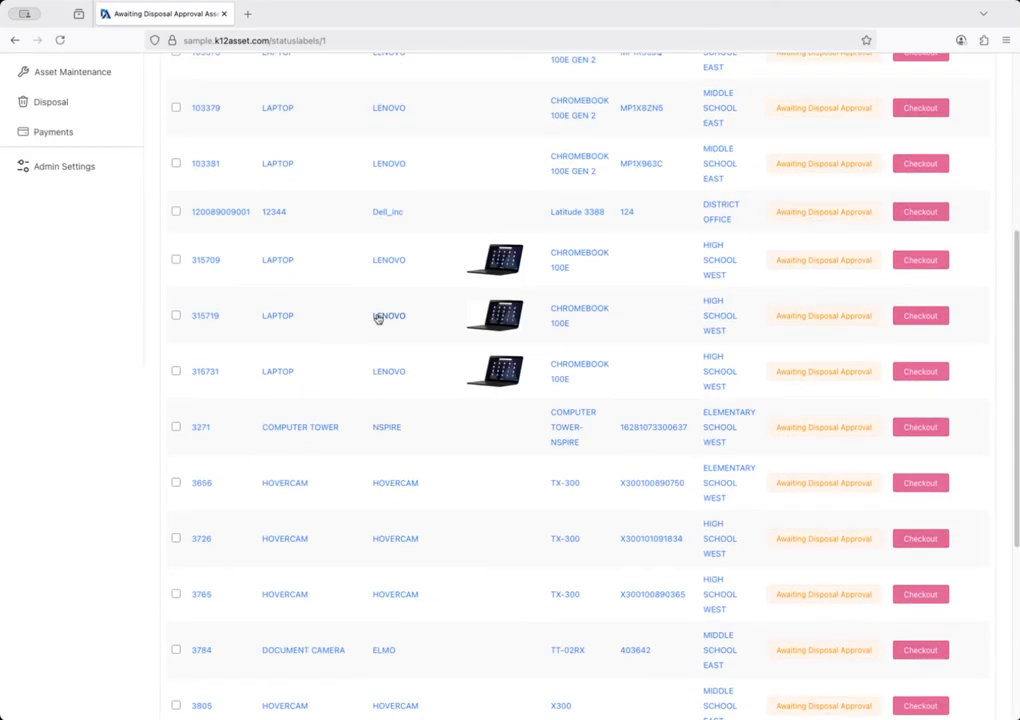
scroll(378, 318, up, 3)
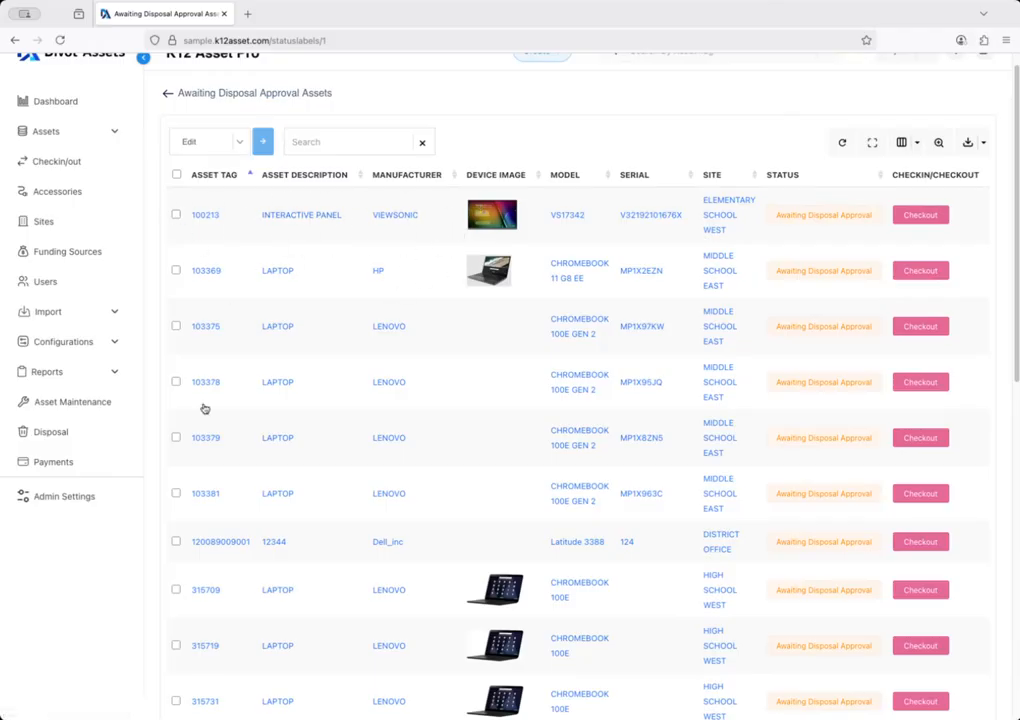
scroll(364, 412, down, 5)
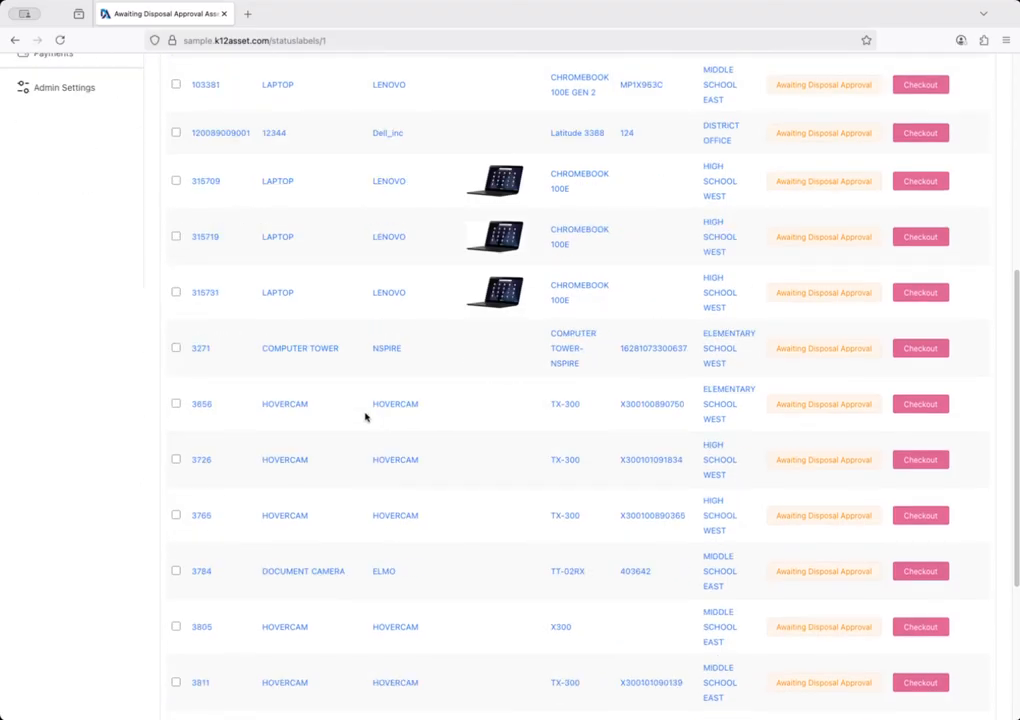
scroll(366, 417, down, 3)
scroll(363, 418, up, 8)
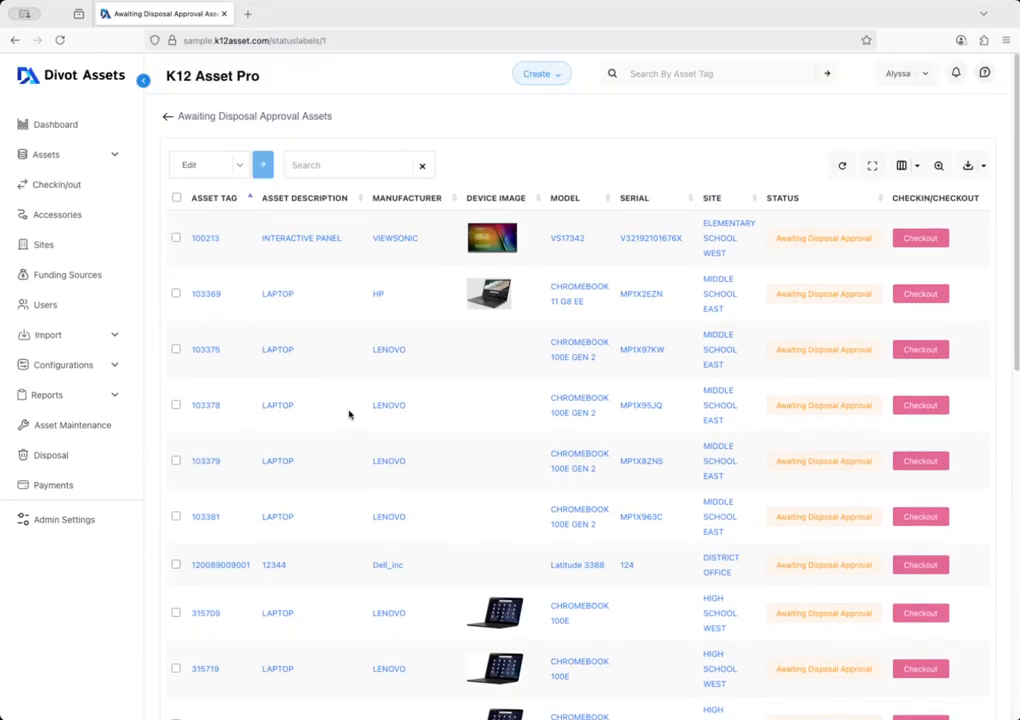
Step: Try selecting every listed asset on the page, check the rows-per-page options, and clear the selection
click(176, 237)
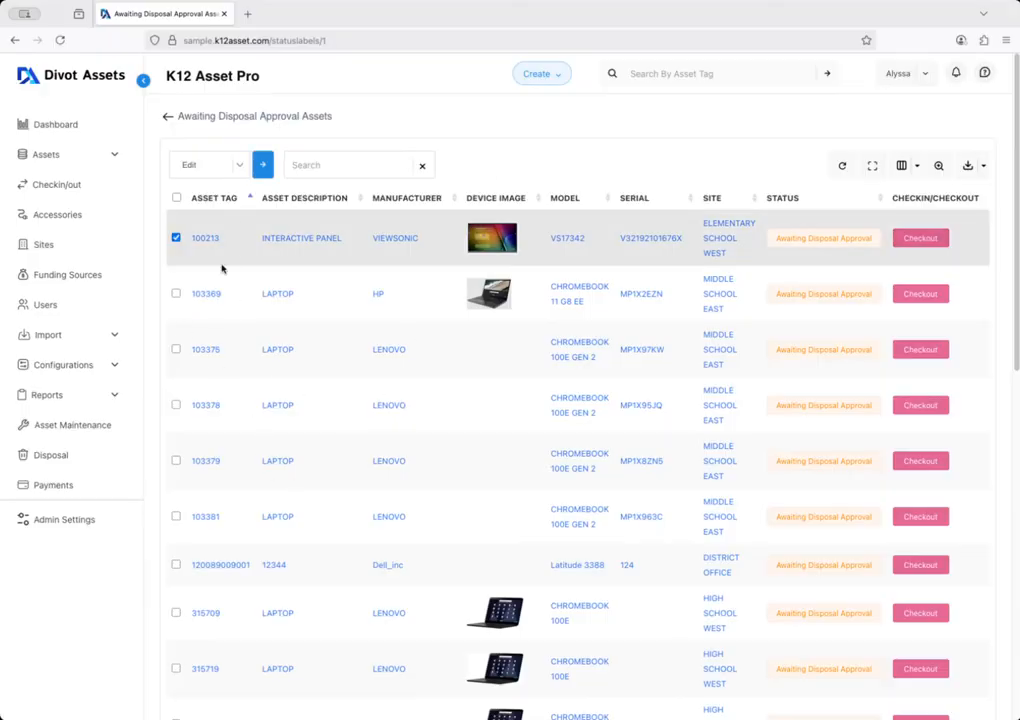
click(177, 198)
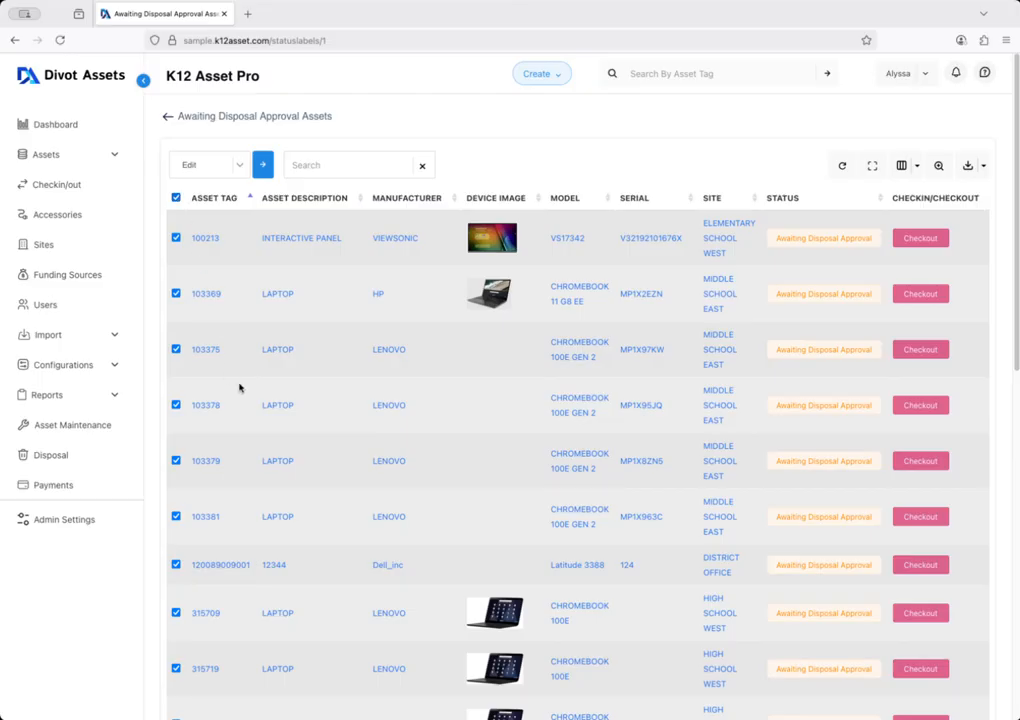
scroll(312, 410, down, 3)
scroll(336, 422, down, 10)
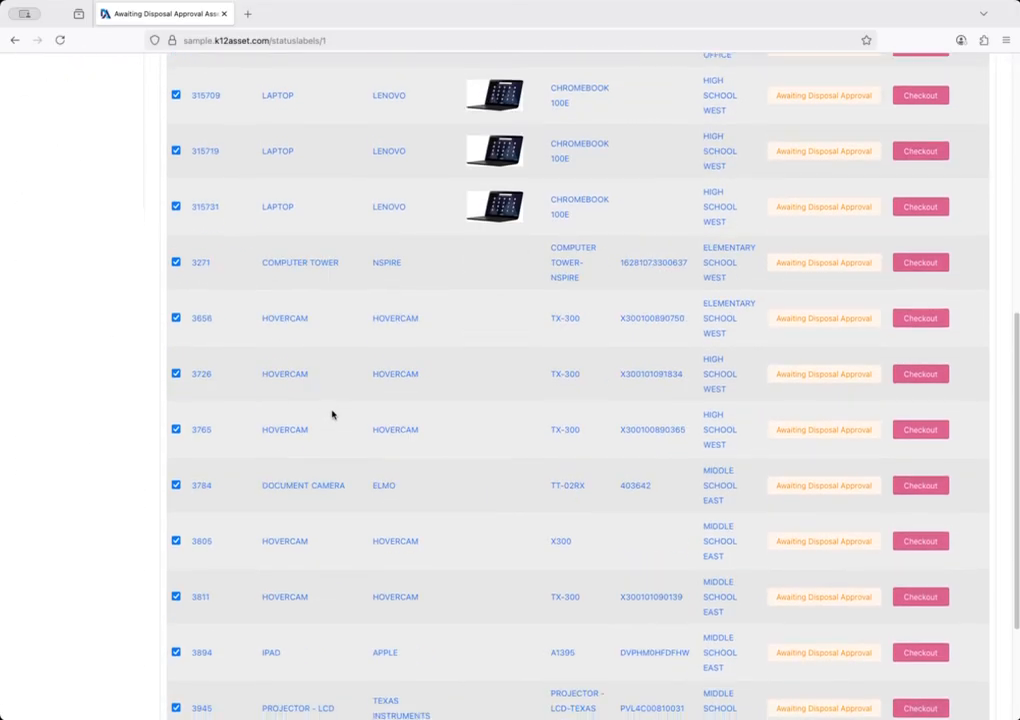
scroll(344, 400, up, 2)
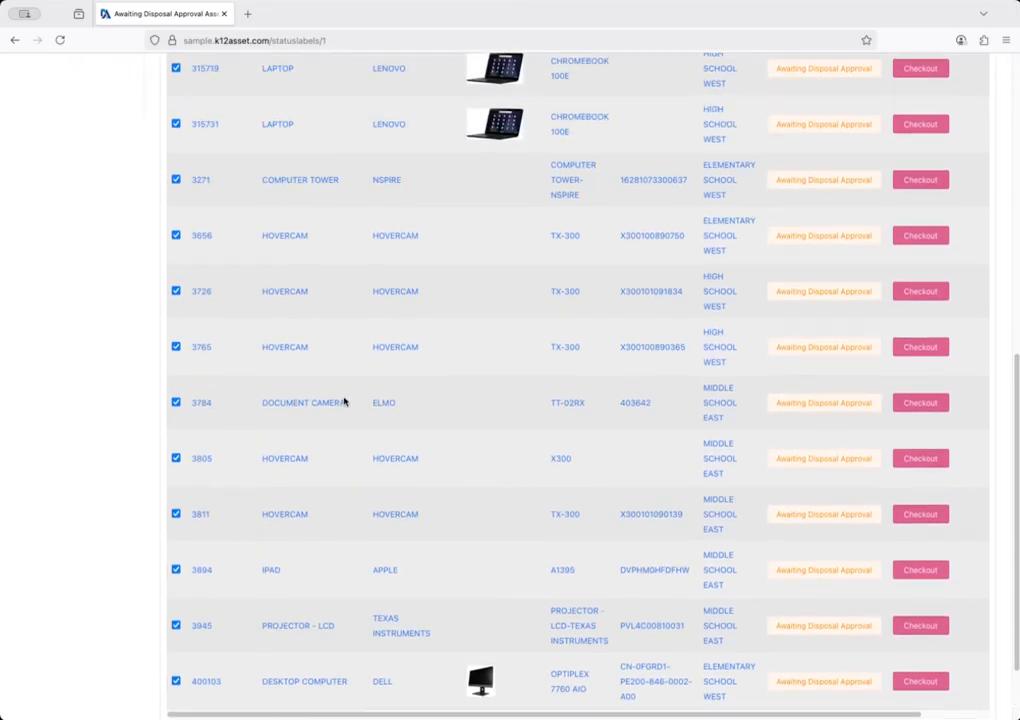
scroll(344, 398, down, 1)
scroll(348, 376, up, 12)
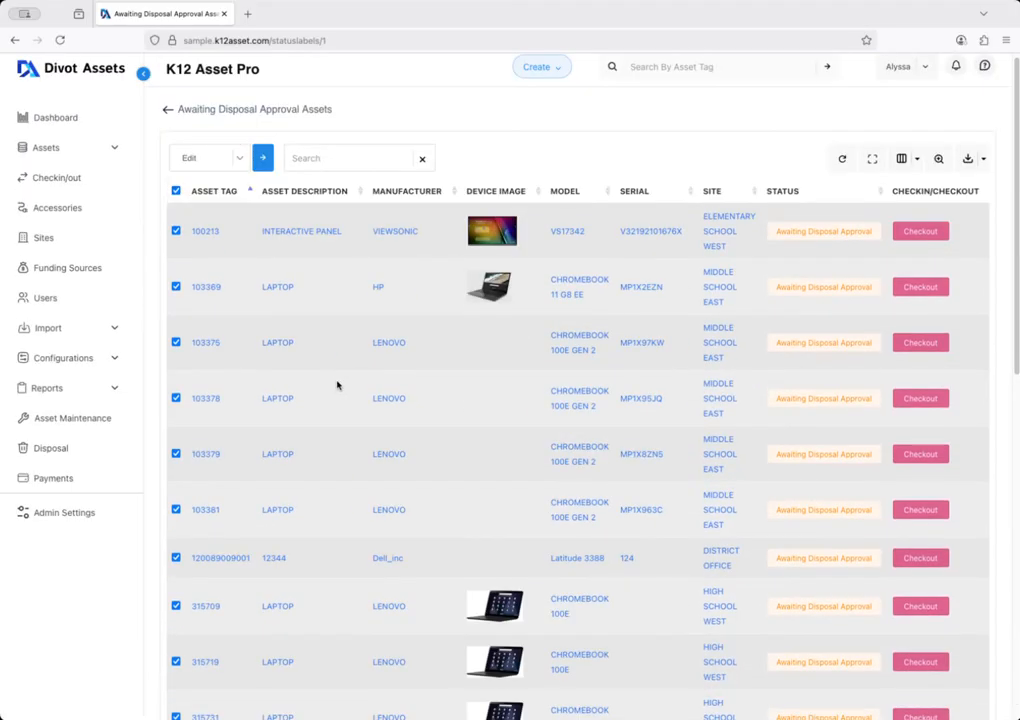
scroll(330, 387, down, 13)
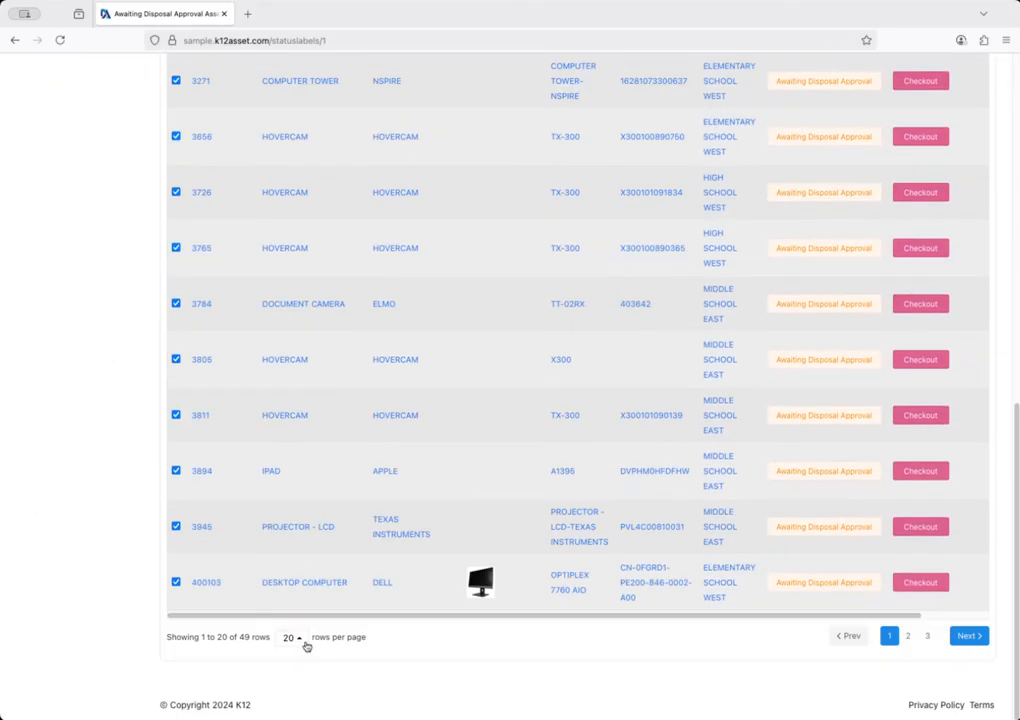
click(304, 642)
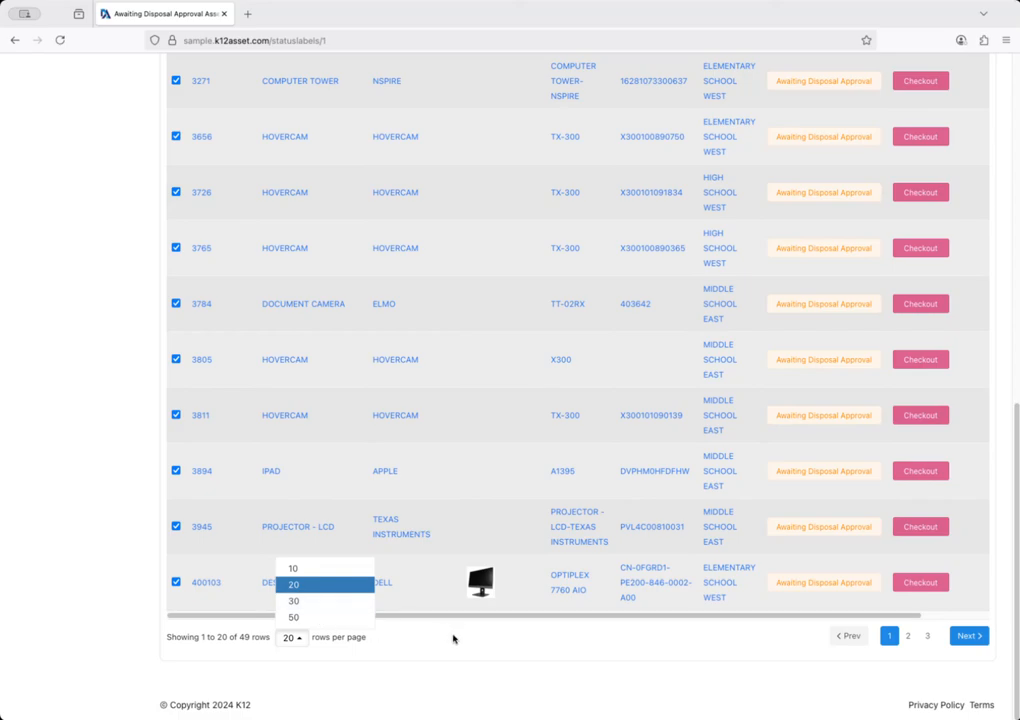
click(453, 636)
scroll(281, 260, up, 1)
scroll(283, 265, up, 12)
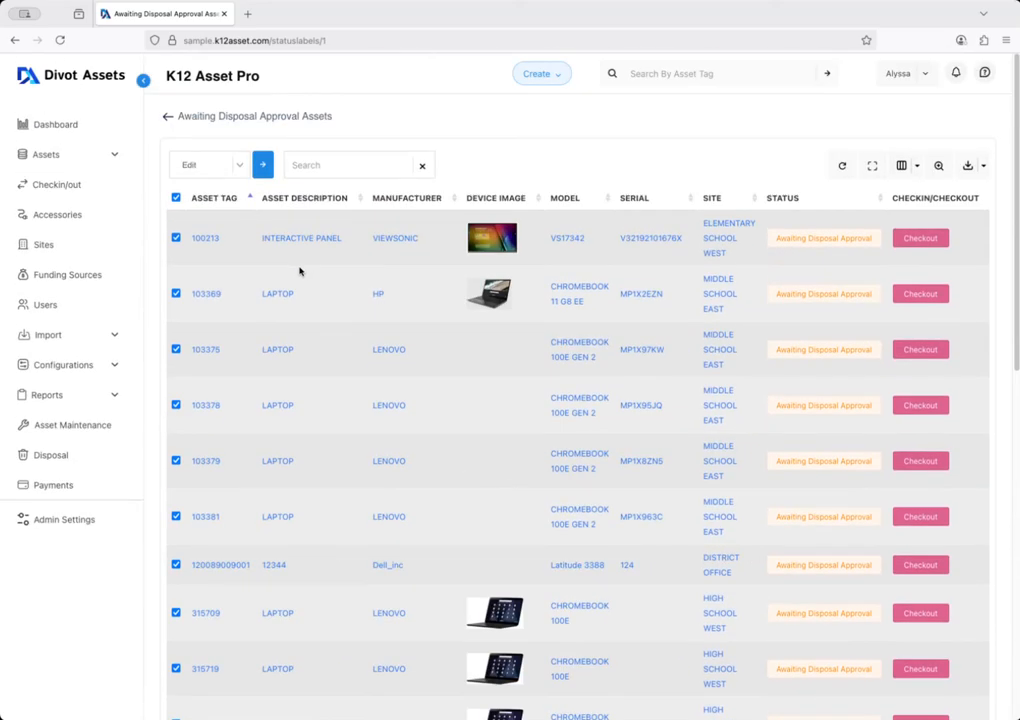
click(176, 197)
Step: Select the assets tagged 100213, 103369, 103375, 103378 and 103379 in the Awaiting Disposal Approval list
click(176, 238)
click(176, 293)
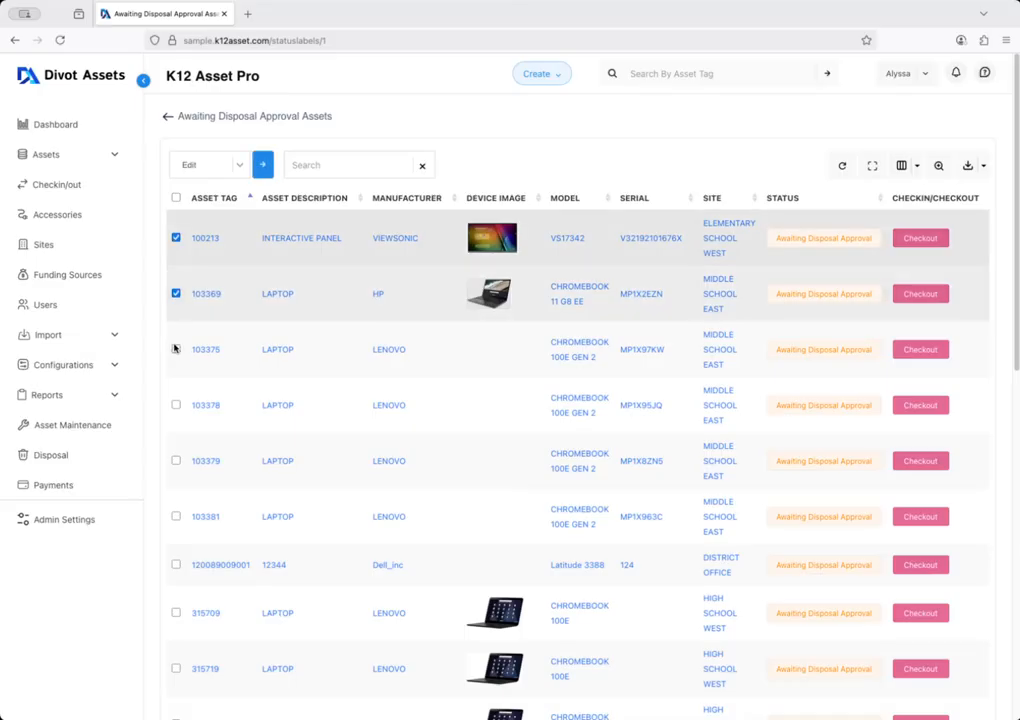
click(176, 349)
click(177, 460)
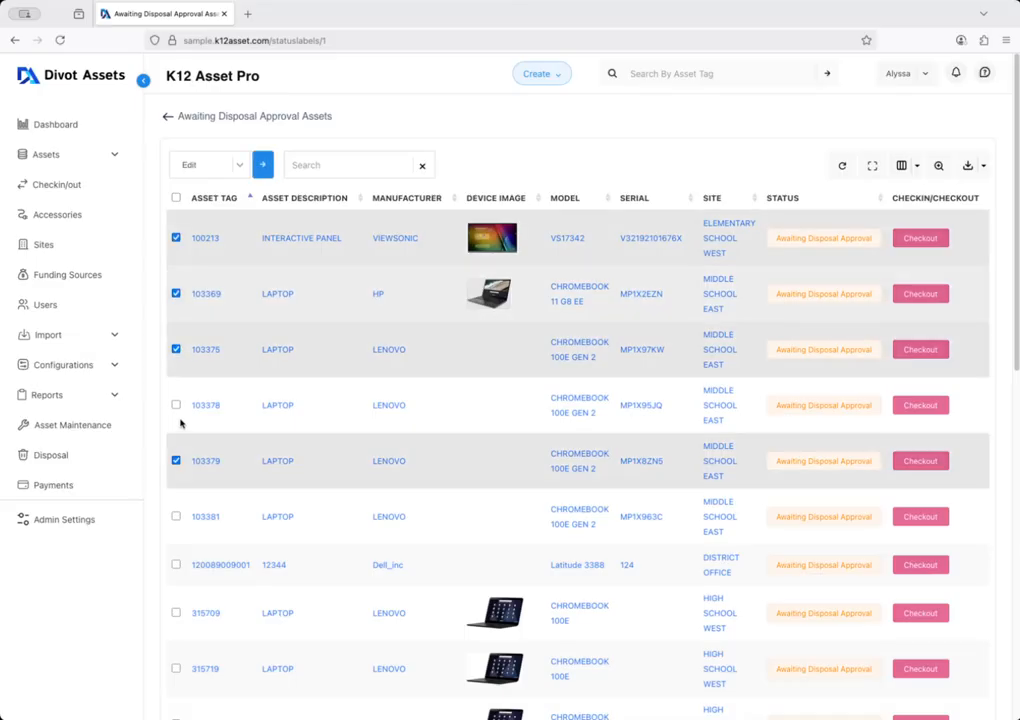
click(177, 405)
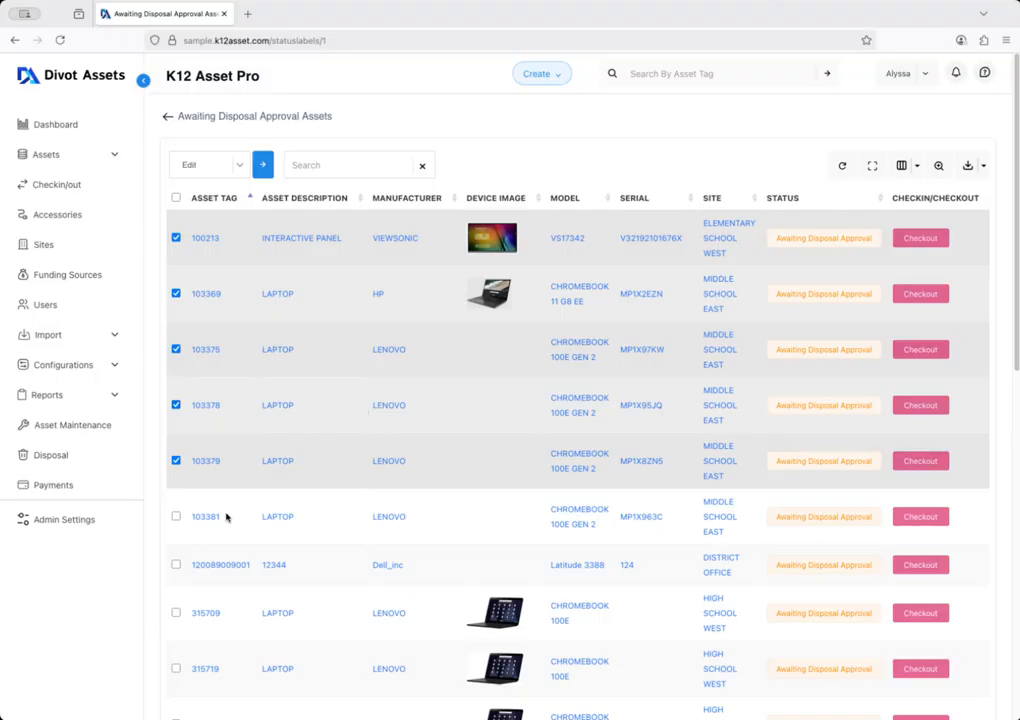
scroll(567, 463, down, 4)
scroll(439, 401, up, 4)
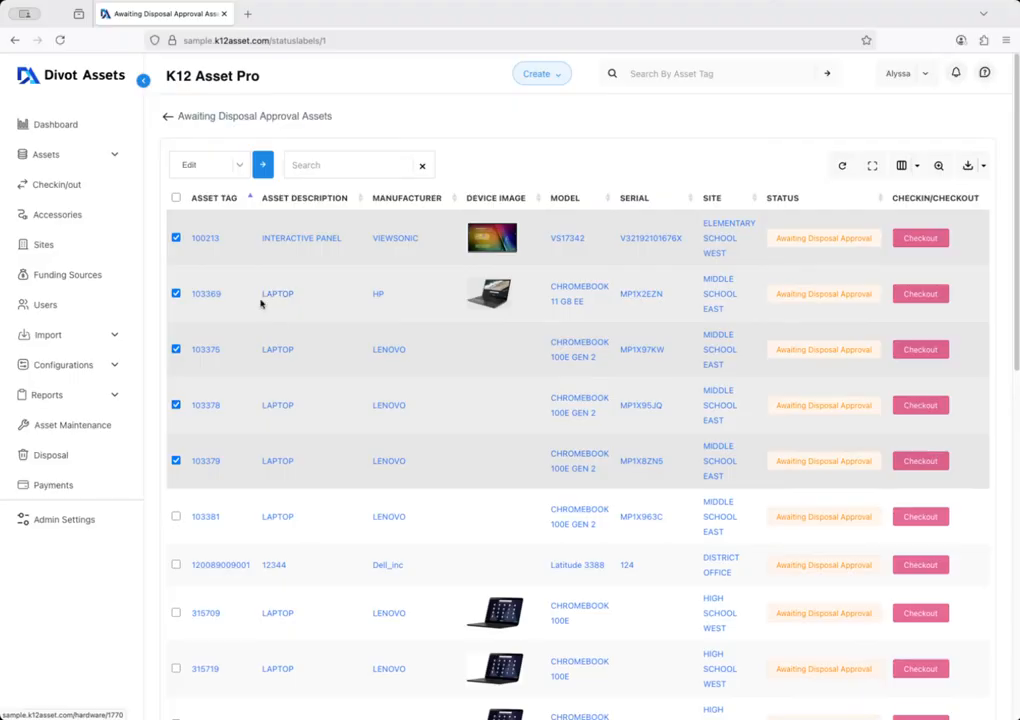
Step: Start the bulk Dispose action for the selected assets and check their tags on the disposal form
click(237, 170)
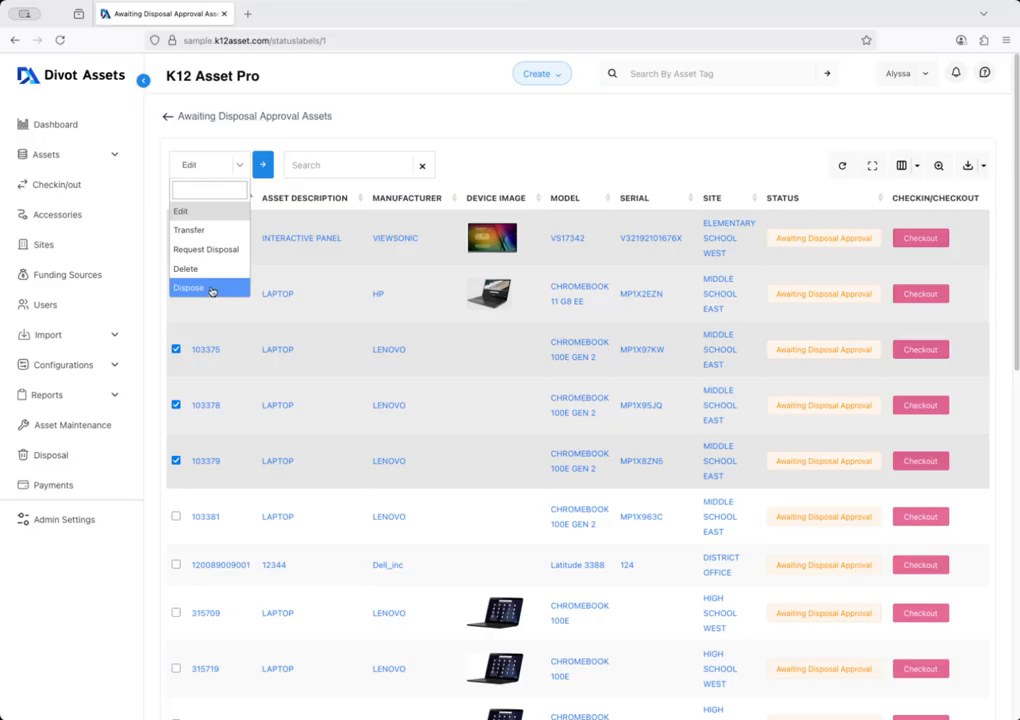
click(208, 288)
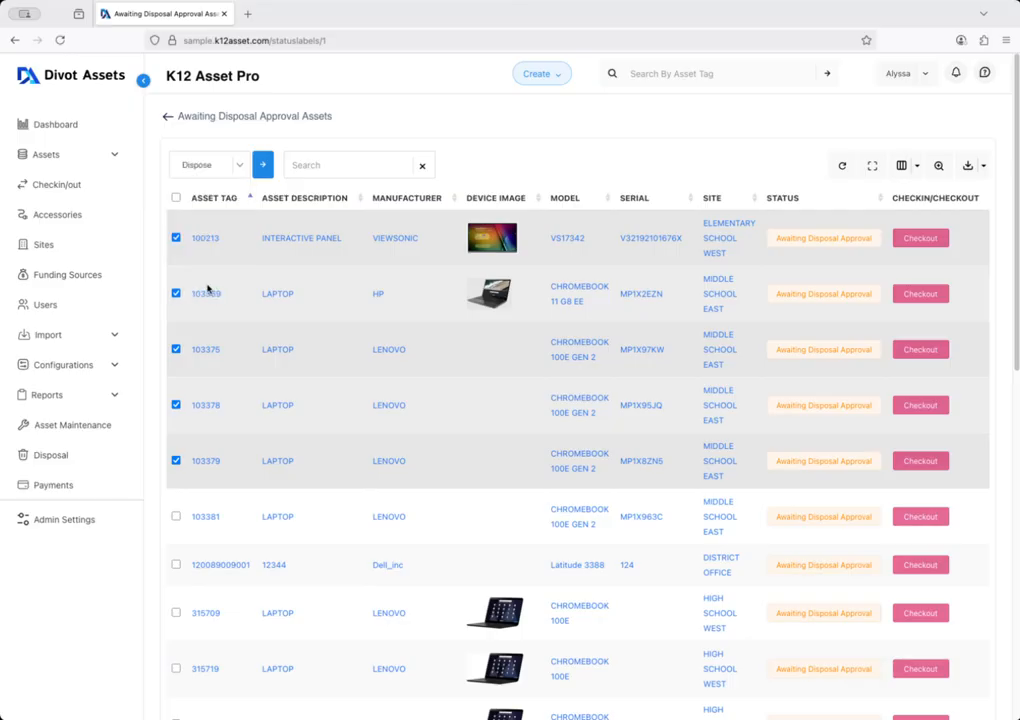
click(264, 166)
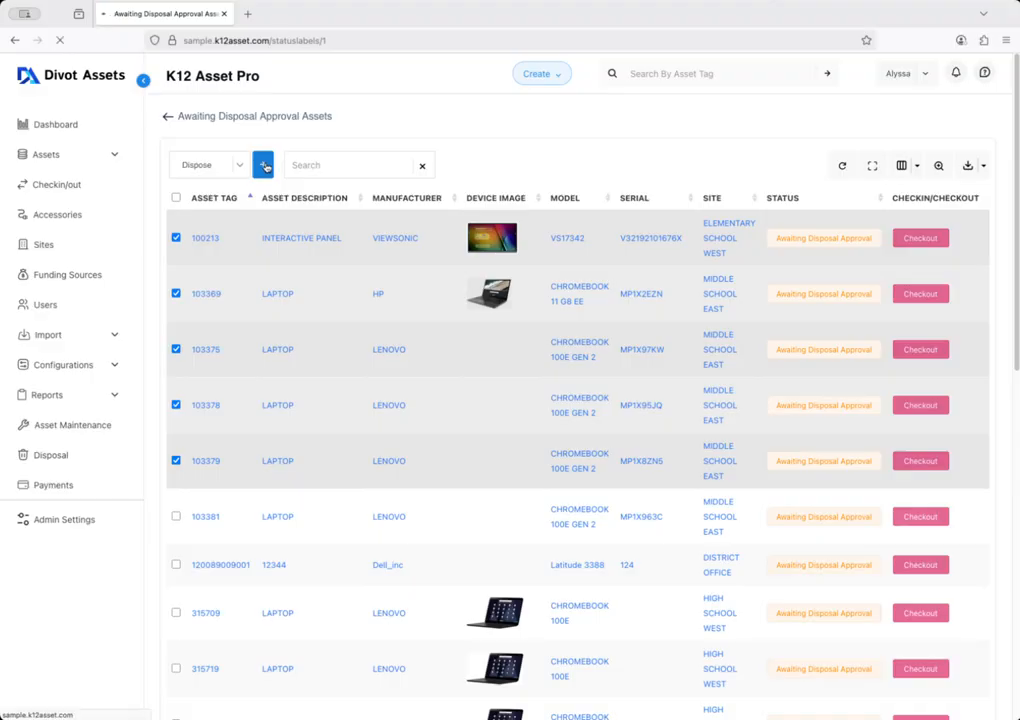
scroll(611, 195, down, 2)
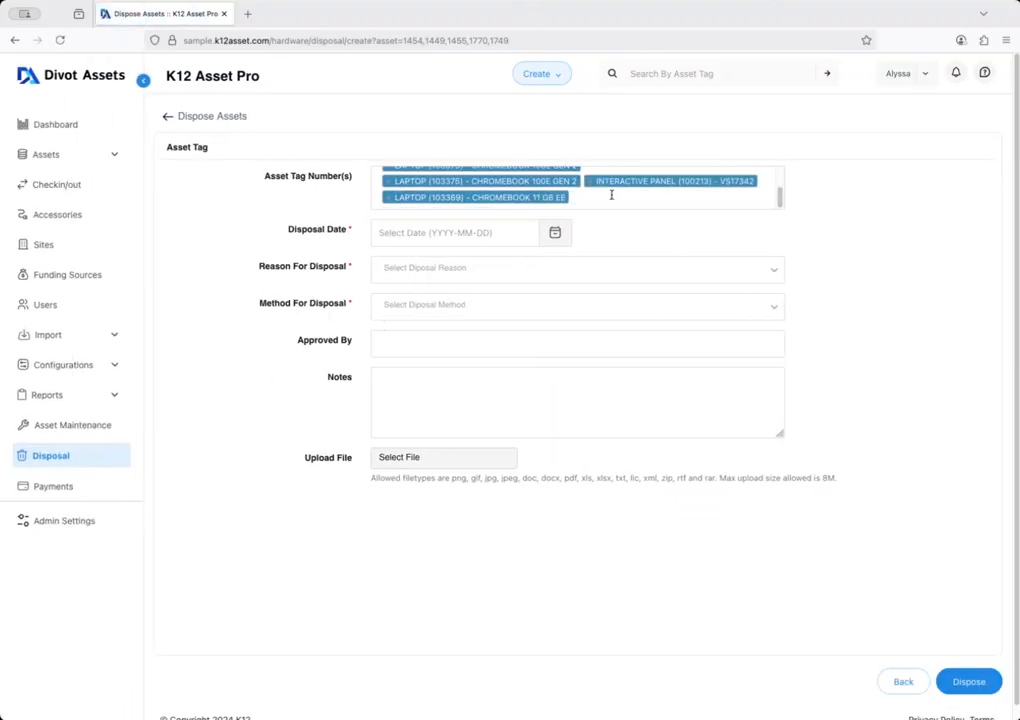
scroll(478, 196, down, 2)
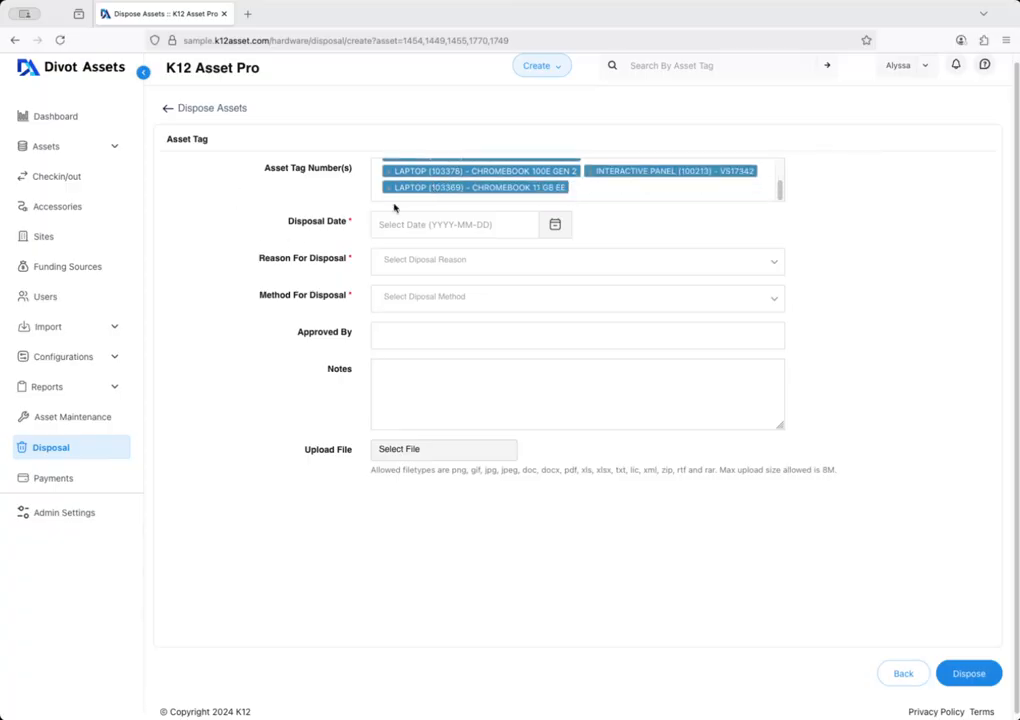
Step: Set the disposal date to 2025-09-04, the reason to Broken and the method to E-Waste
click(565, 226)
click(505, 292)
click(257, 212)
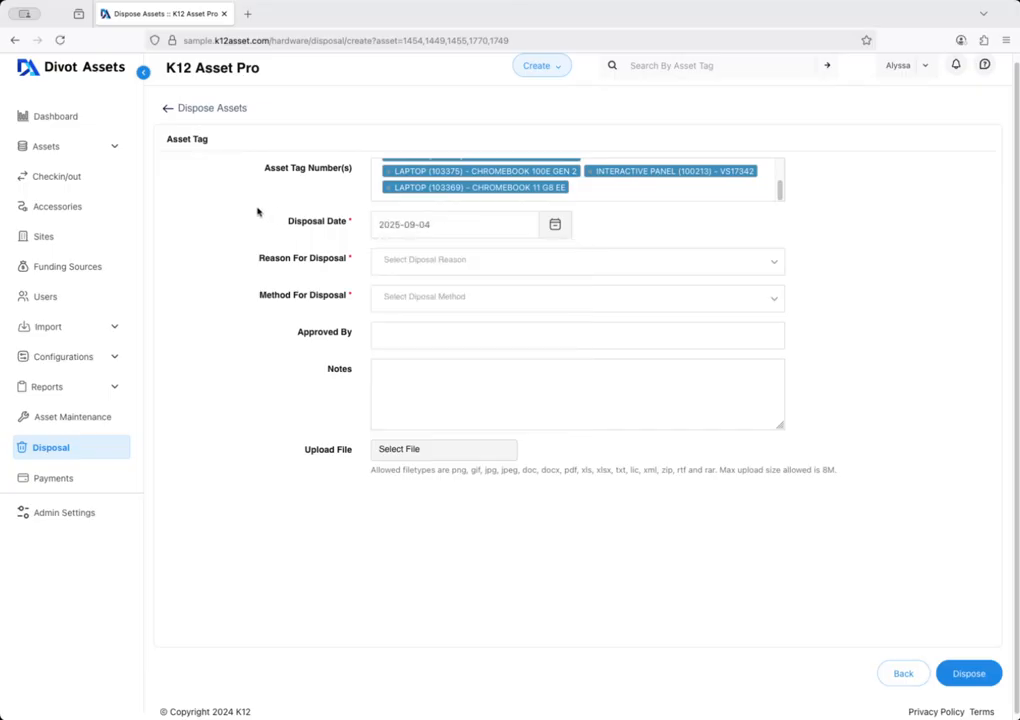
click(472, 262)
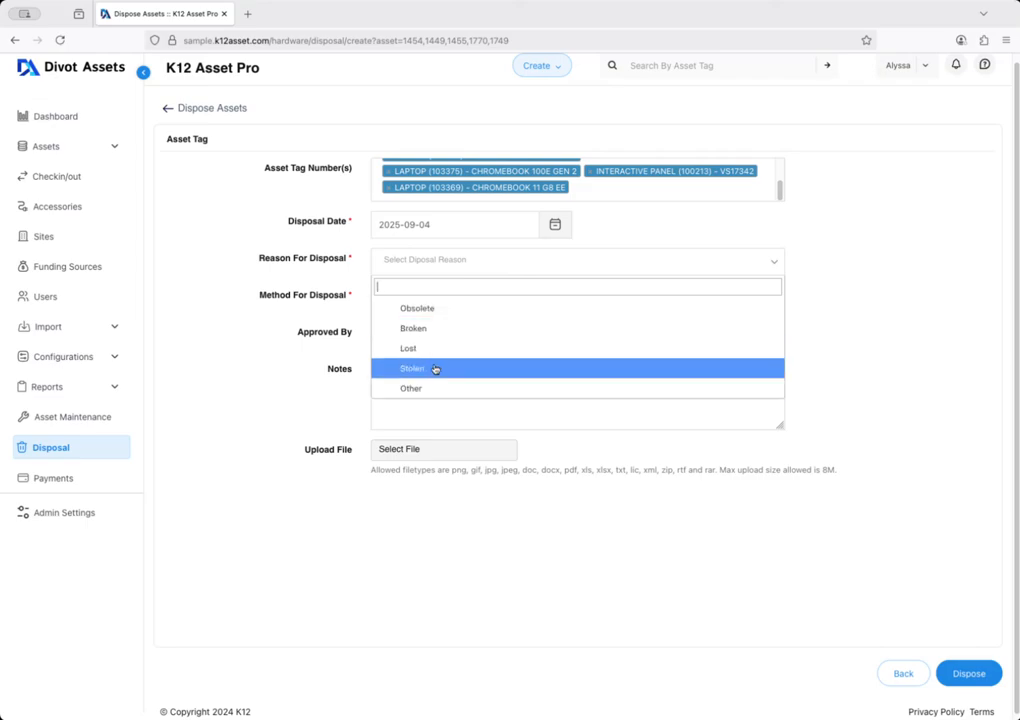
click(430, 330)
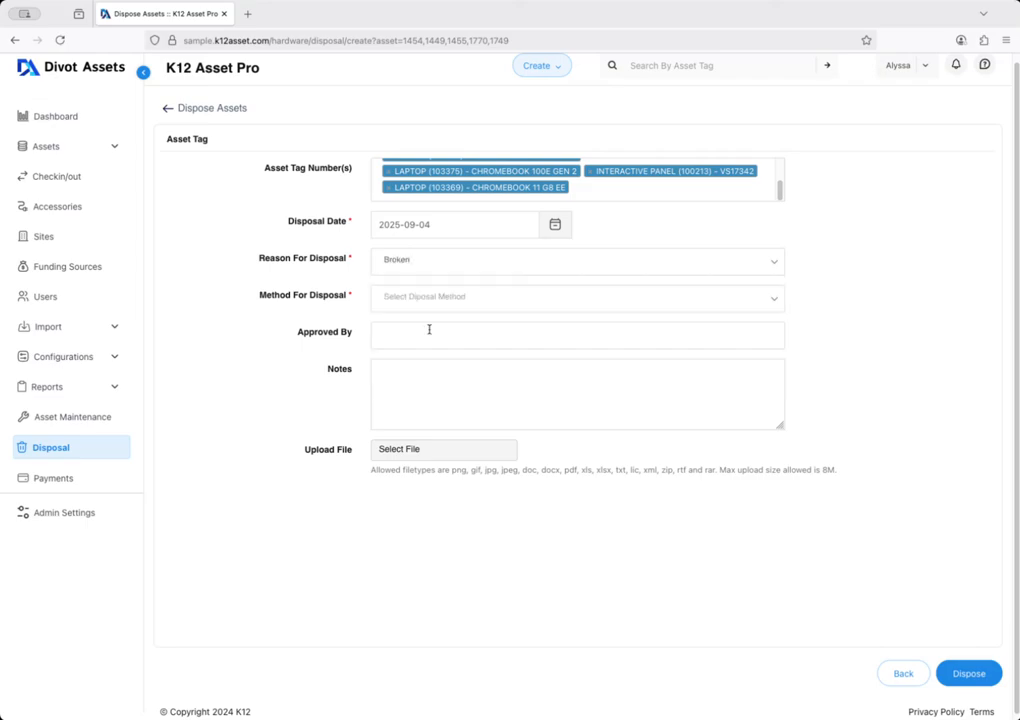
click(432, 301)
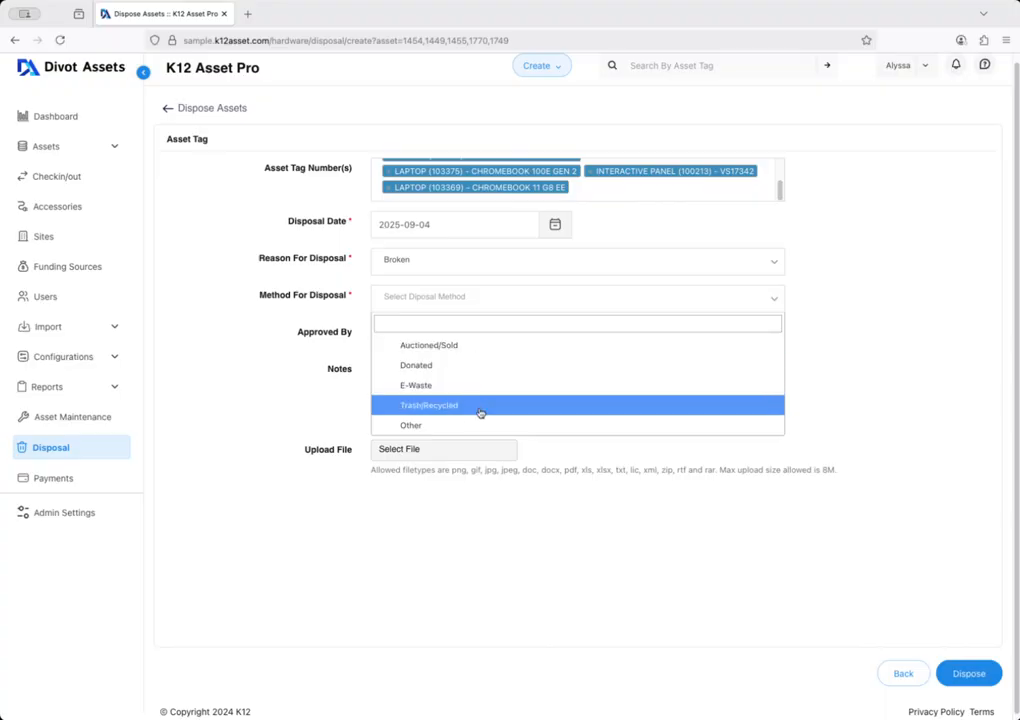
click(428, 389)
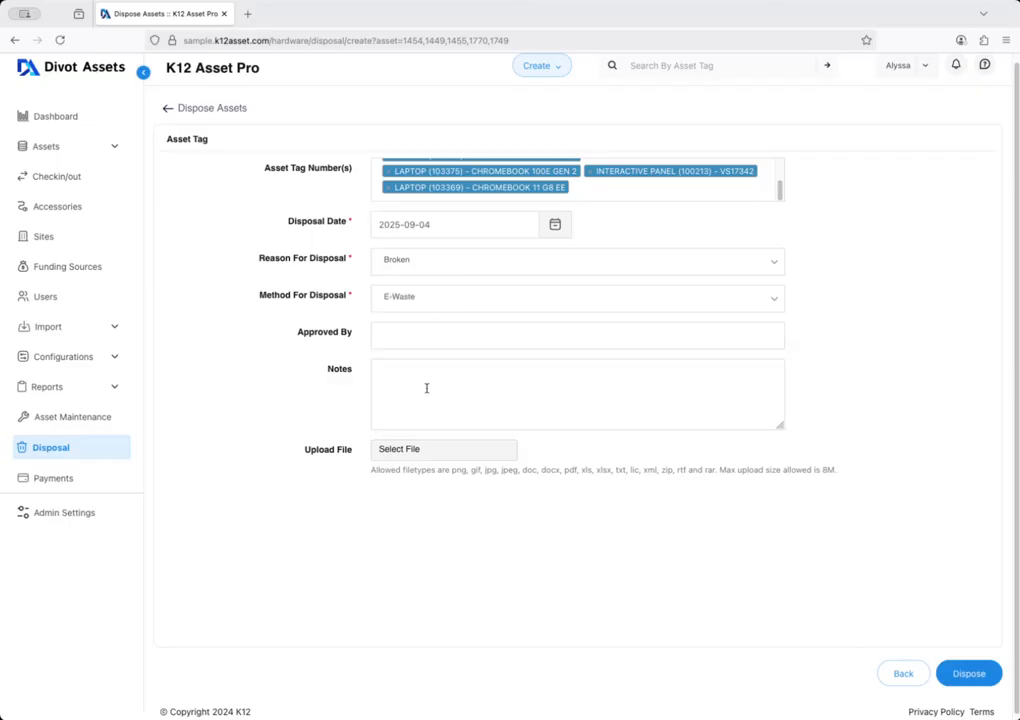
Step: Enter Board as the approver and "Broken beyond repair" as the notes, and dispose of the assets
click(419, 336)
text(Board)
click(428, 409)
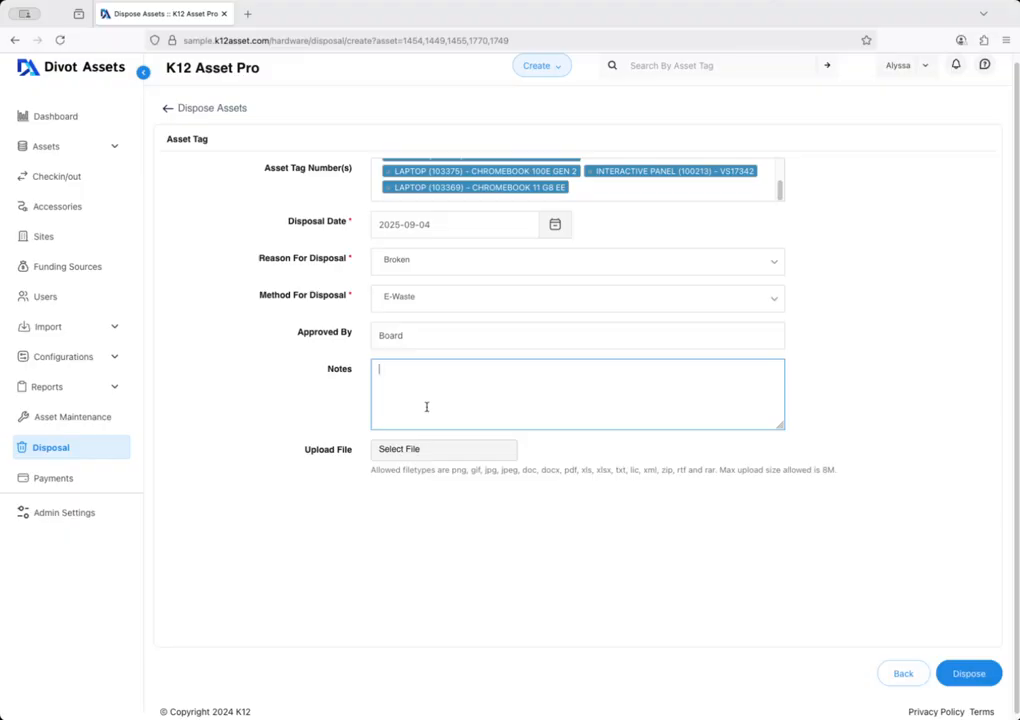
text(Broken beyond repair)
click(978, 675)
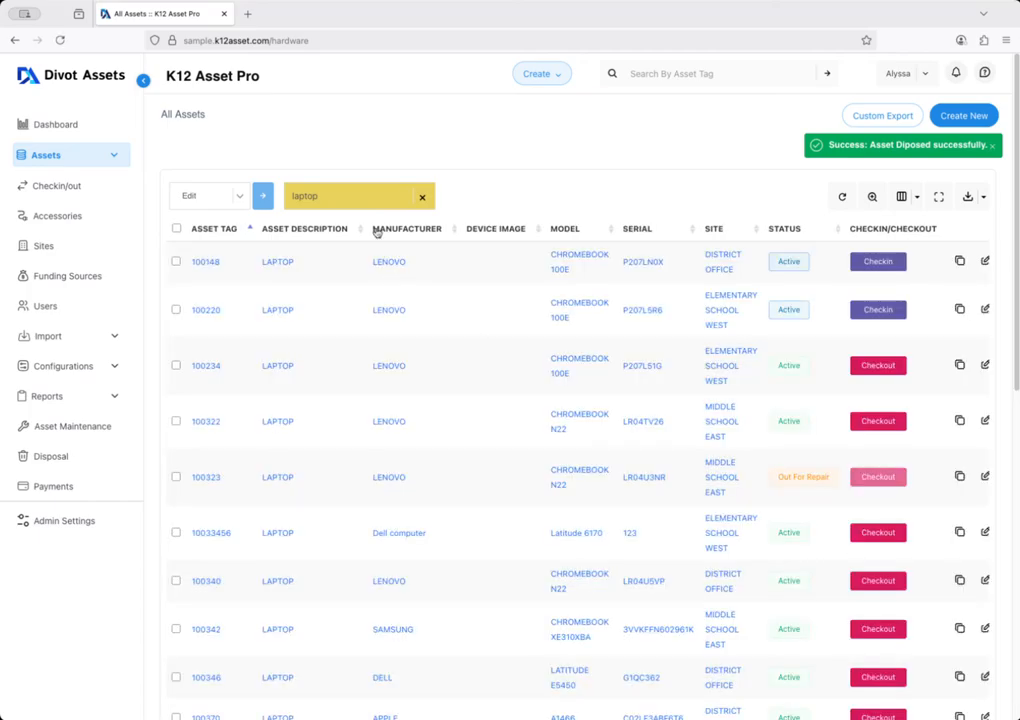
Step: Clear the laptop search from the All Assets list and look over the full list
click(423, 199)
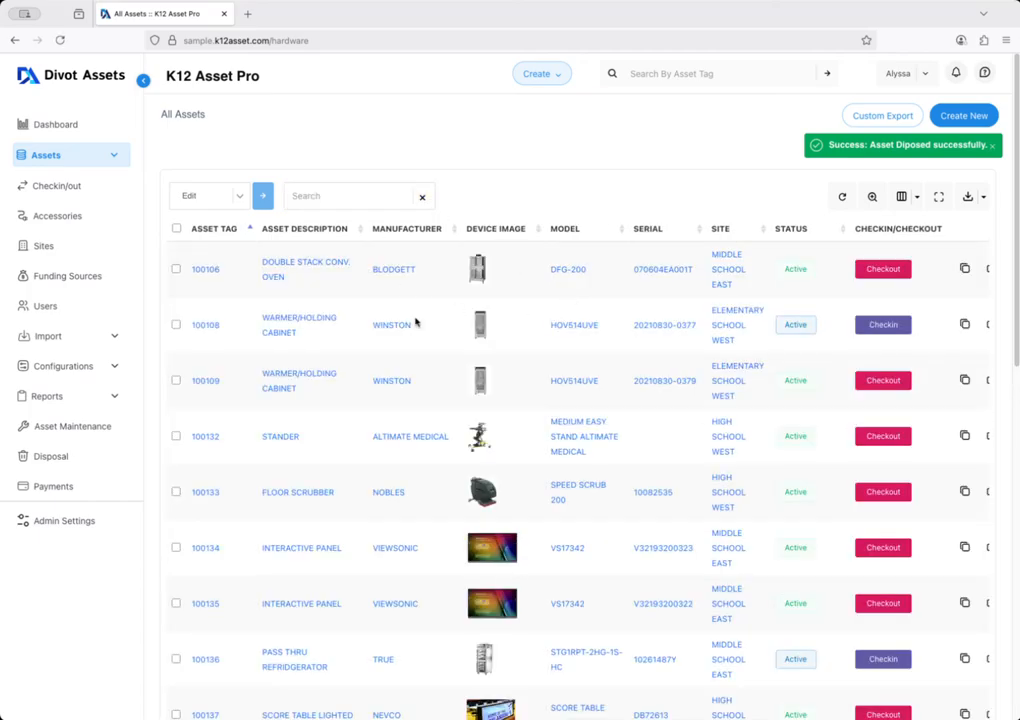
scroll(546, 378, down, 3)
scroll(540, 376, up, 3)
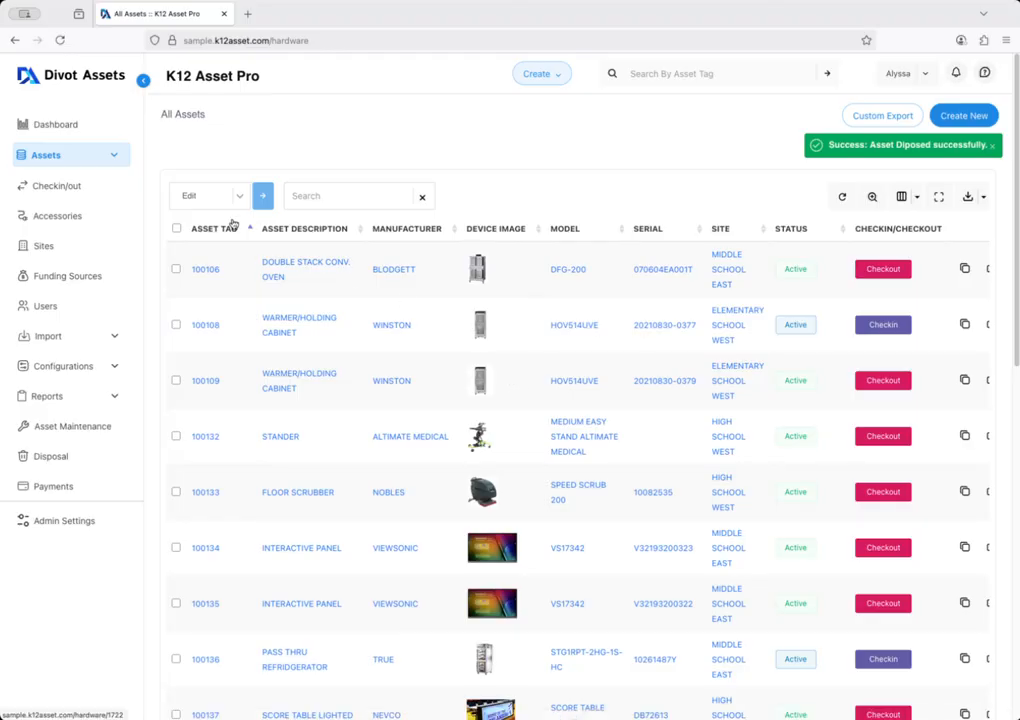
Step: Open the list of disposed assets and review the disposal details of asset 100213
click(111, 160)
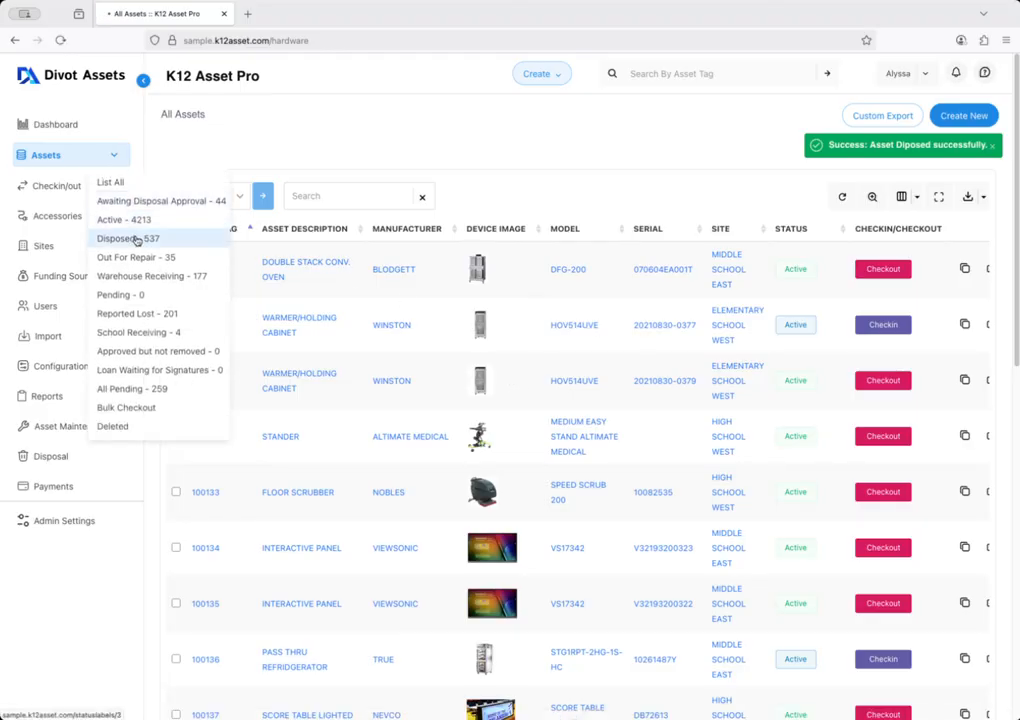
click(137, 239)
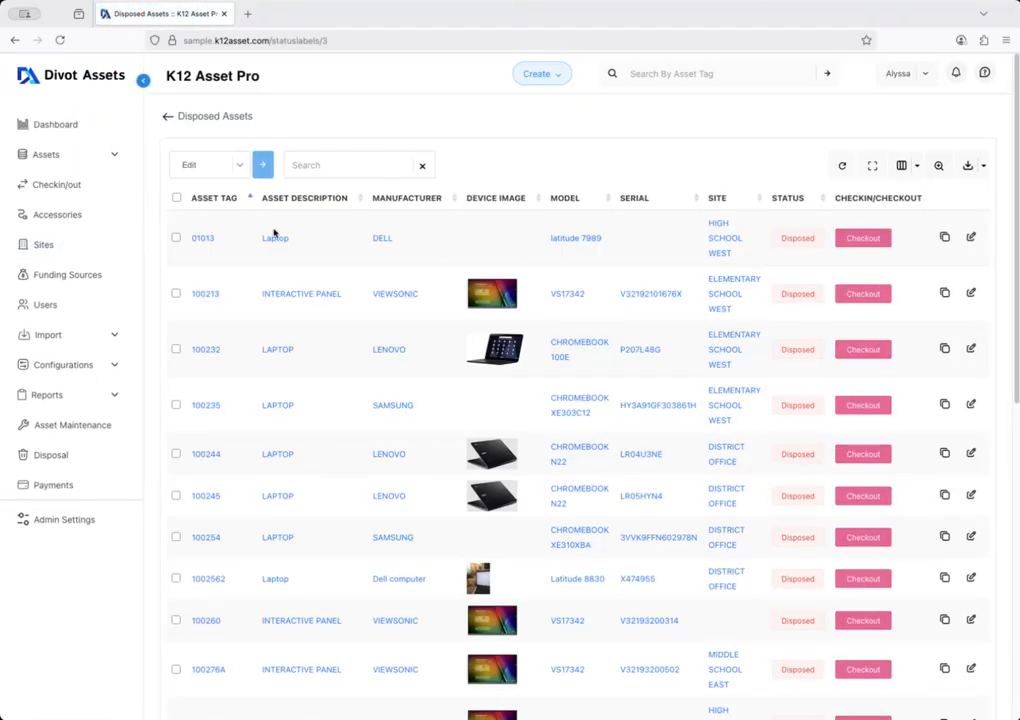
click(206, 295)
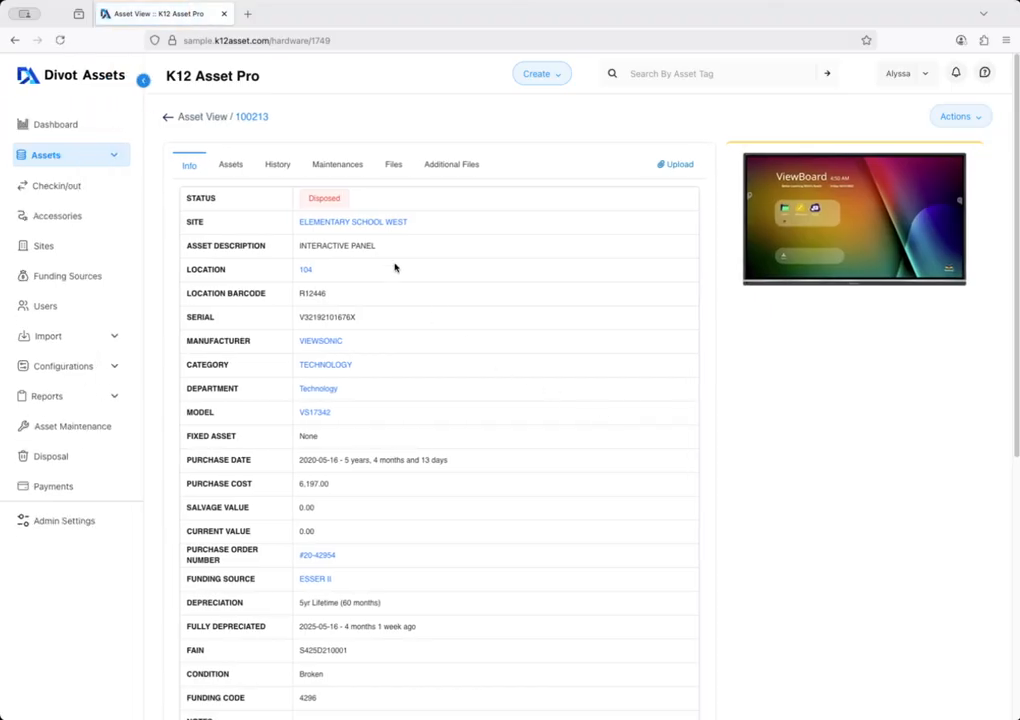
scroll(375, 245, down, 1)
scroll(375, 248, down, 1)
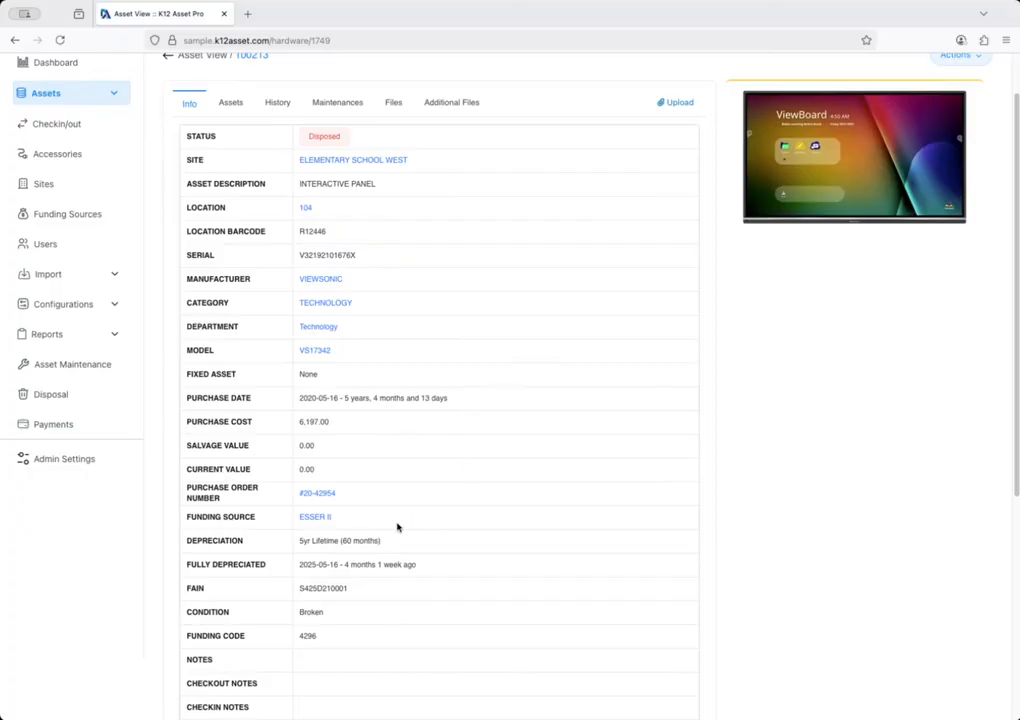
scroll(380, 518, down, 2)
scroll(400, 520, down, 4)
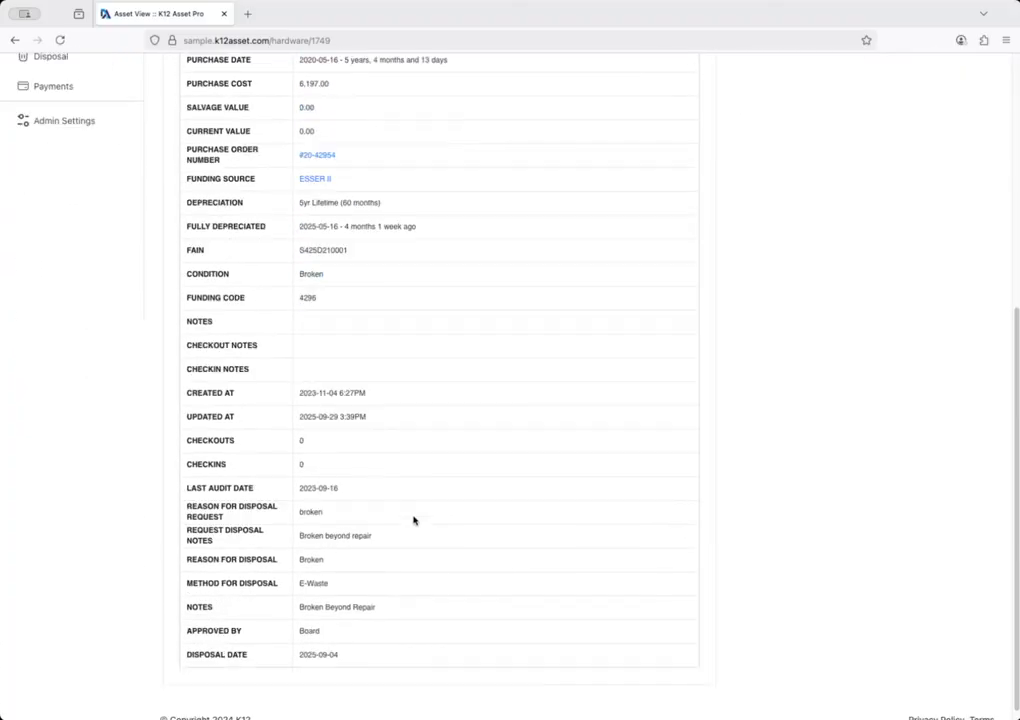
scroll(413, 518, up, 6)
Step: Check the change history of asset 100213 and return to its general information
click(279, 160)
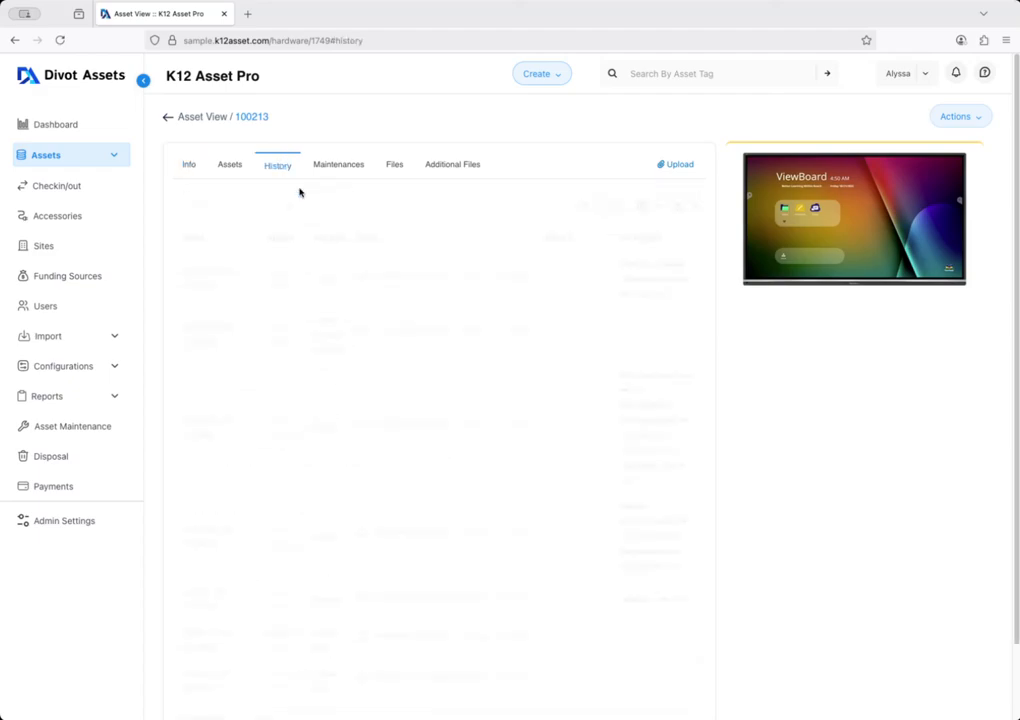
scroll(508, 414, down, 1)
scroll(506, 414, down, 1)
scroll(400, 350, up, 3)
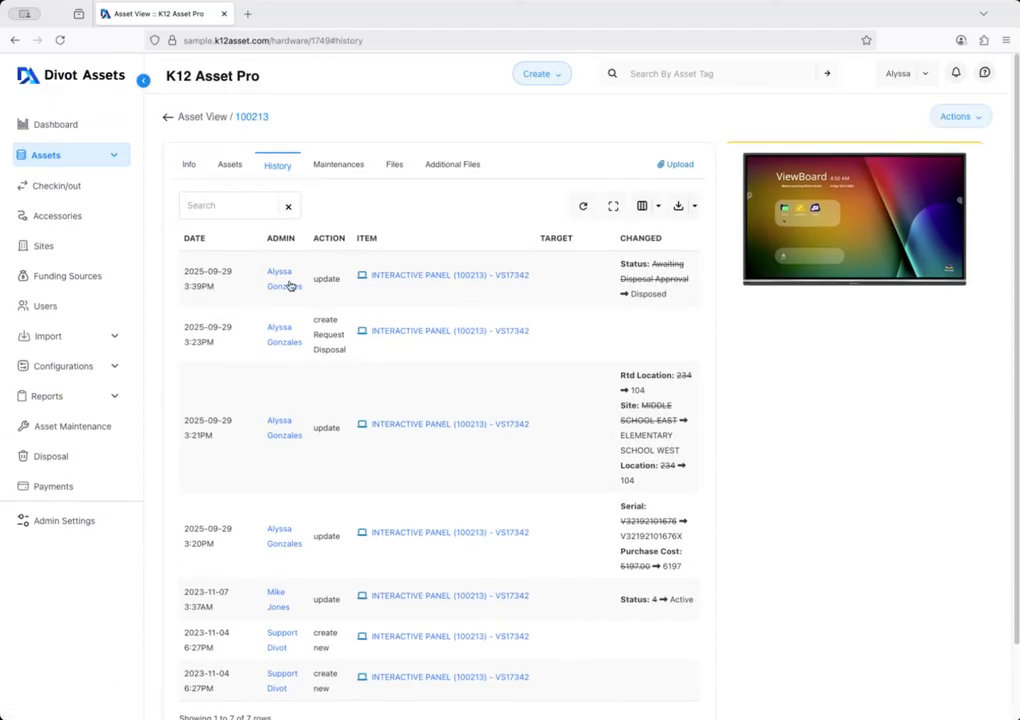
click(193, 166)
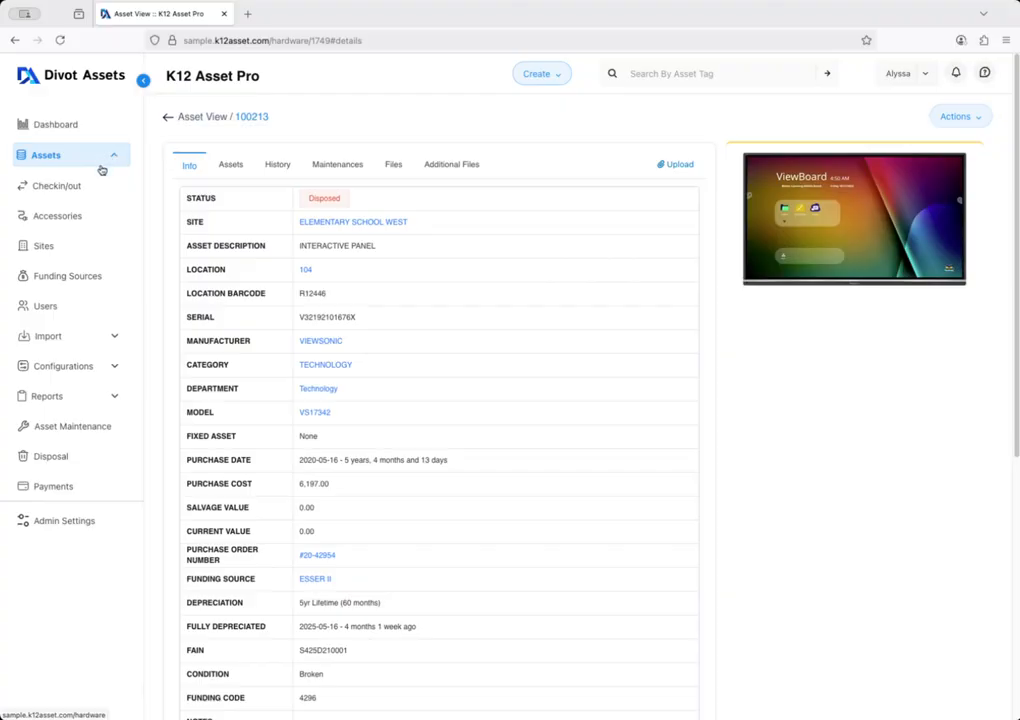
Step: List all assets and filter the list with the search term laptop
click(106, 161)
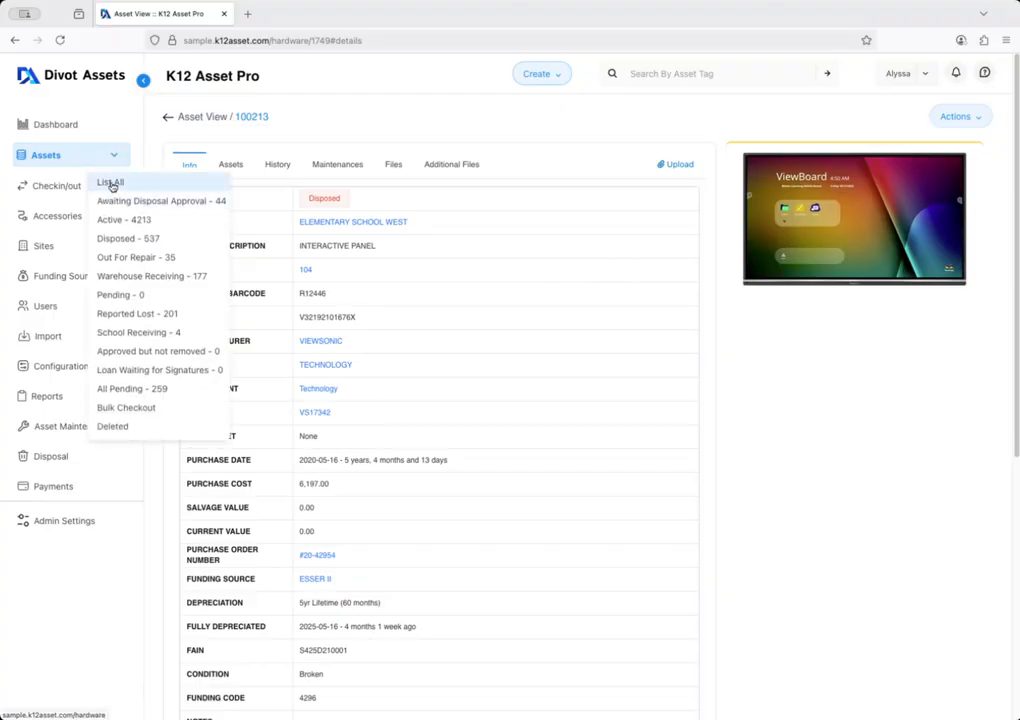
click(110, 183)
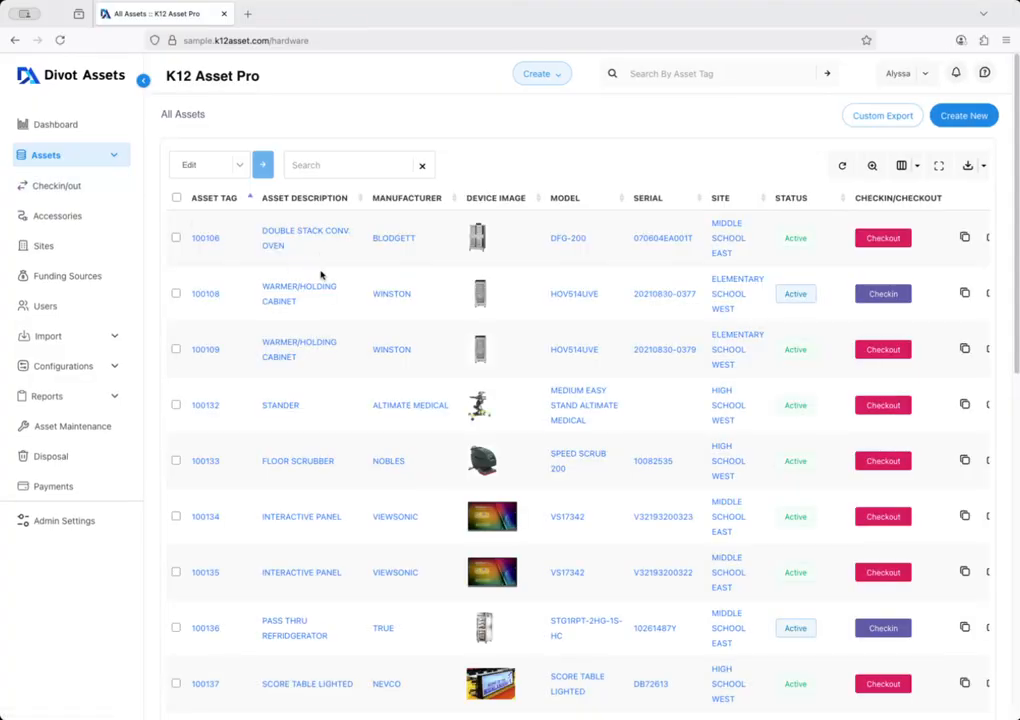
scroll(322, 280, down, 6)
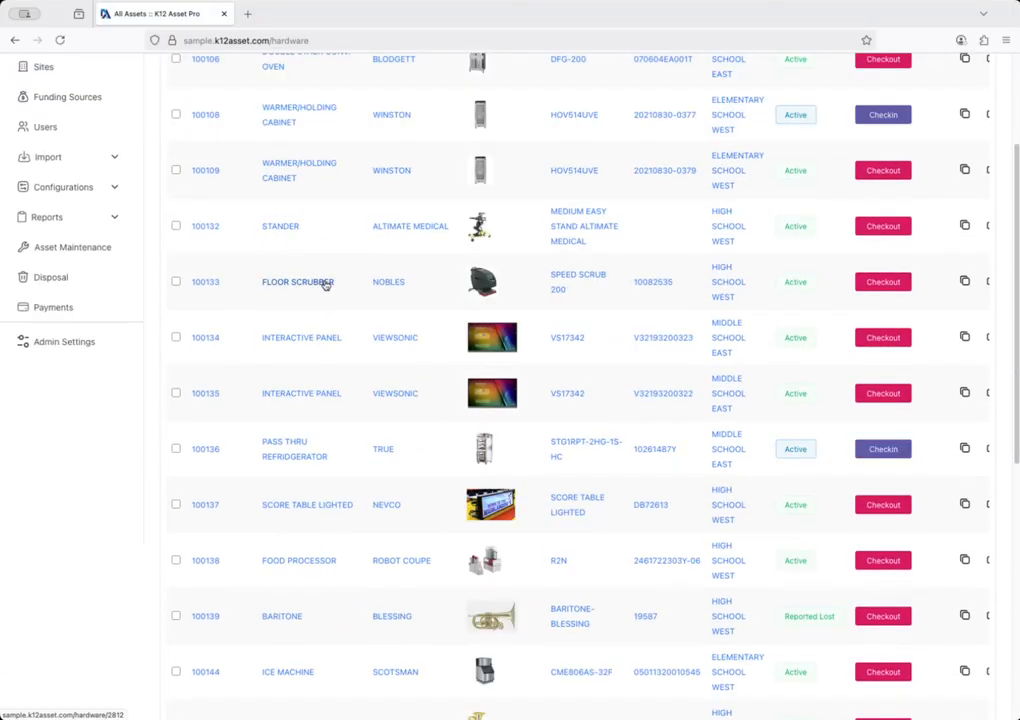
scroll(325, 280, up, 2)
scroll(310, 275, up, 5)
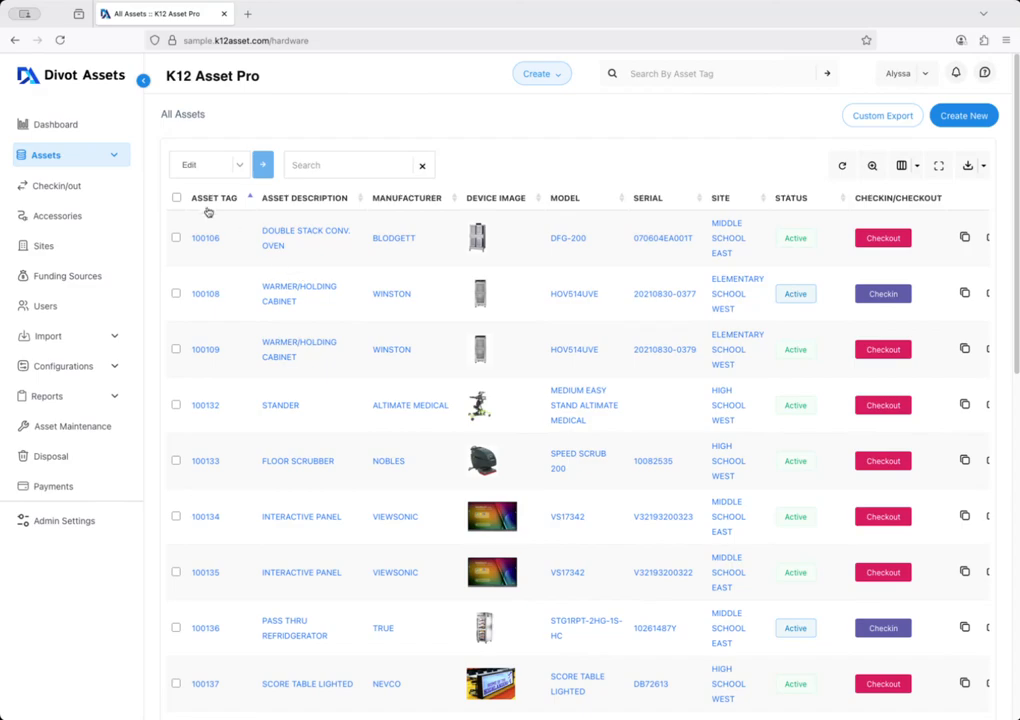
click(176, 198)
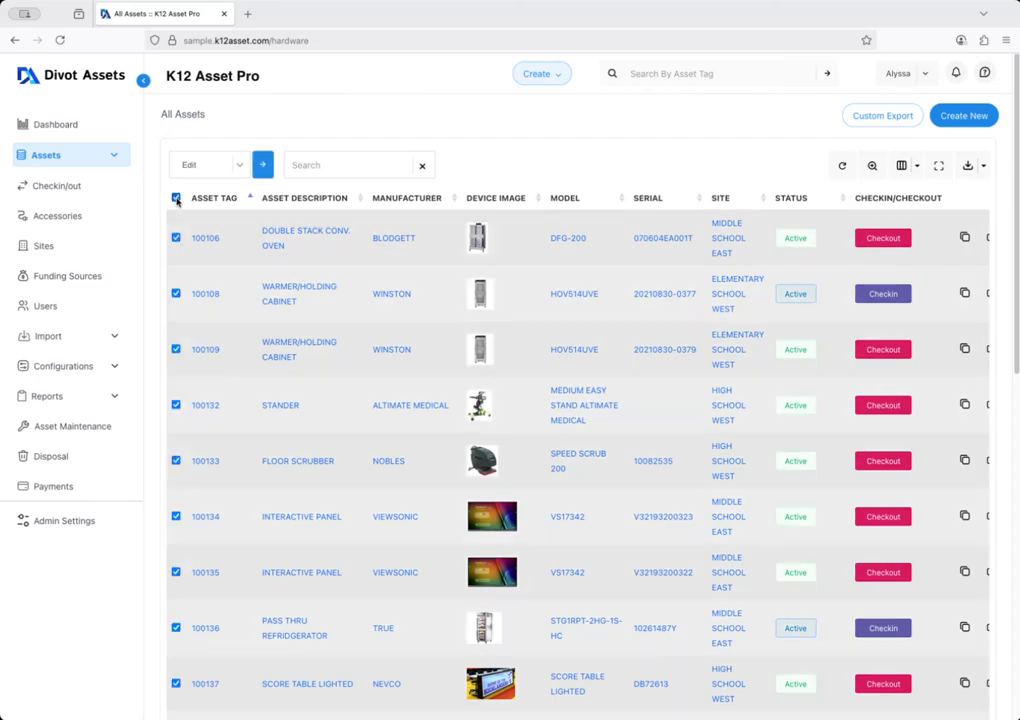
click(176, 198)
click(330, 166)
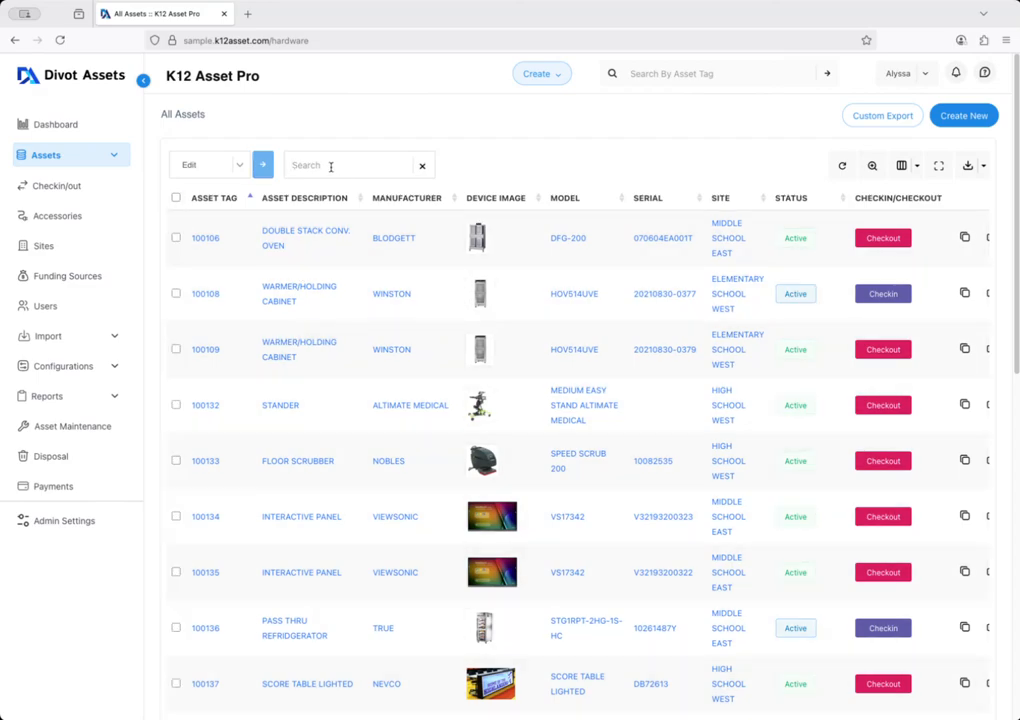
text(laptop)
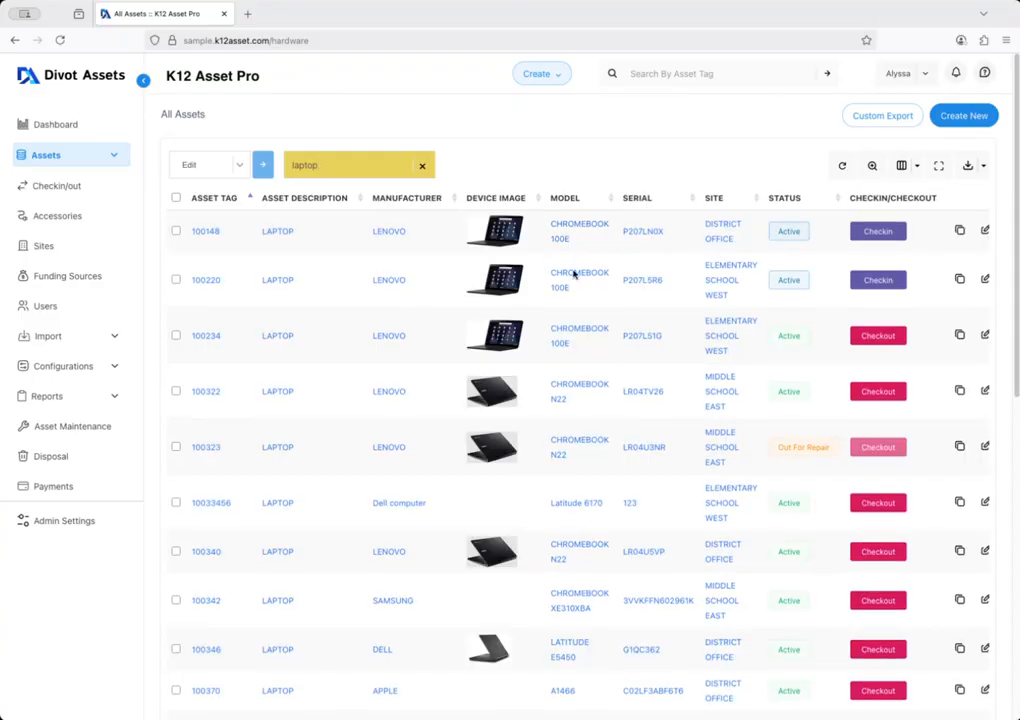
click(176, 231)
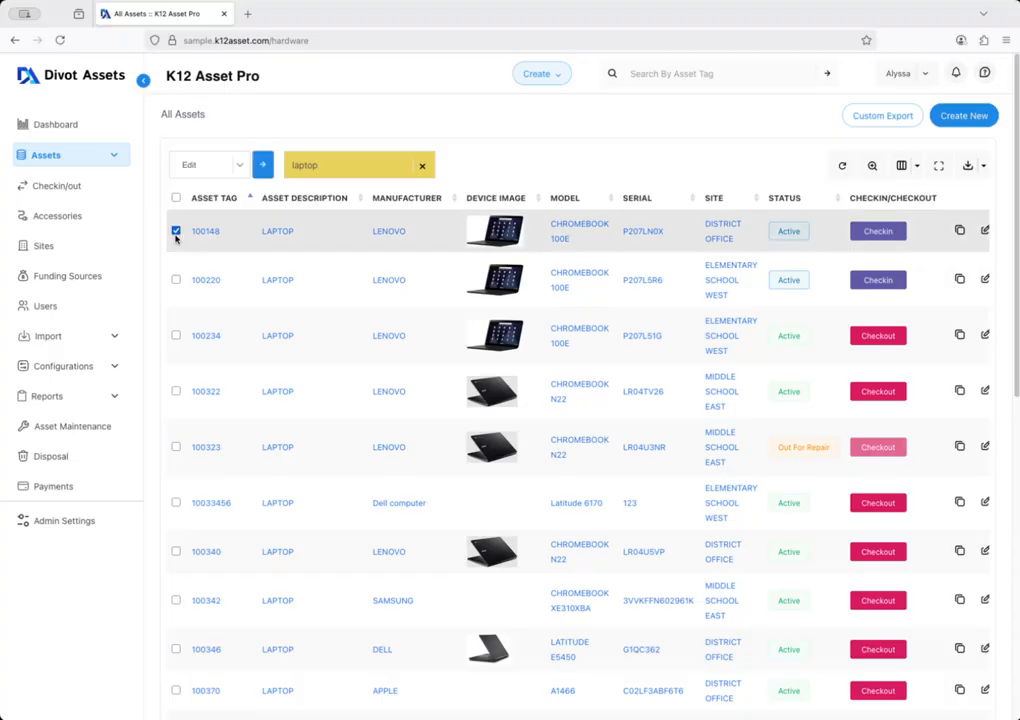
click(176, 280)
click(176, 335)
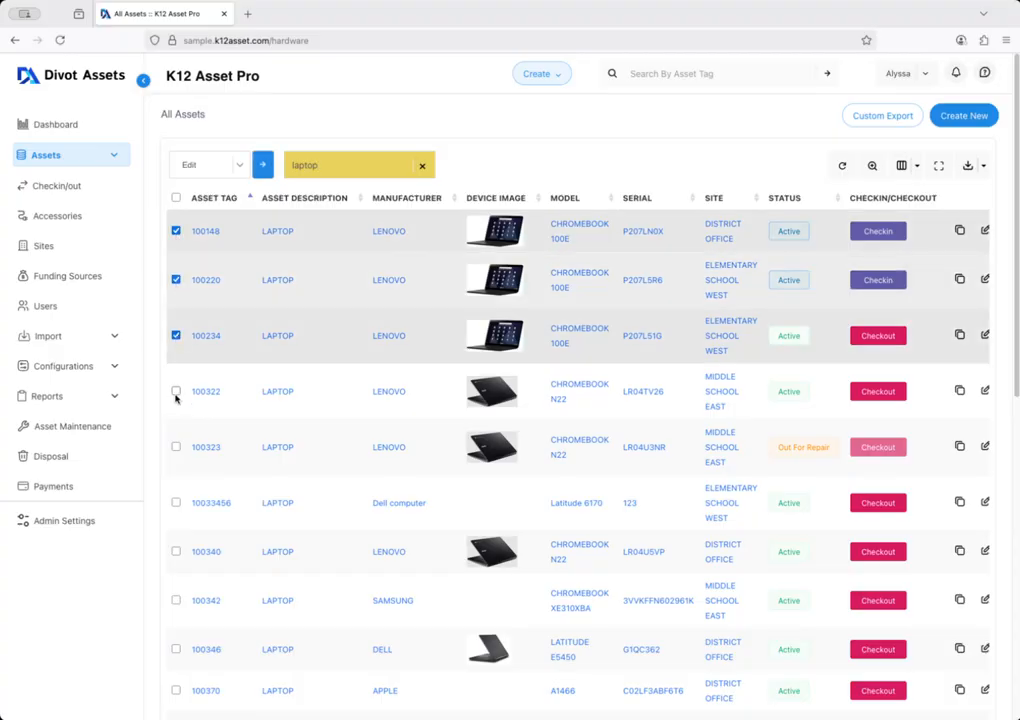
click(176, 391)
click(176, 447)
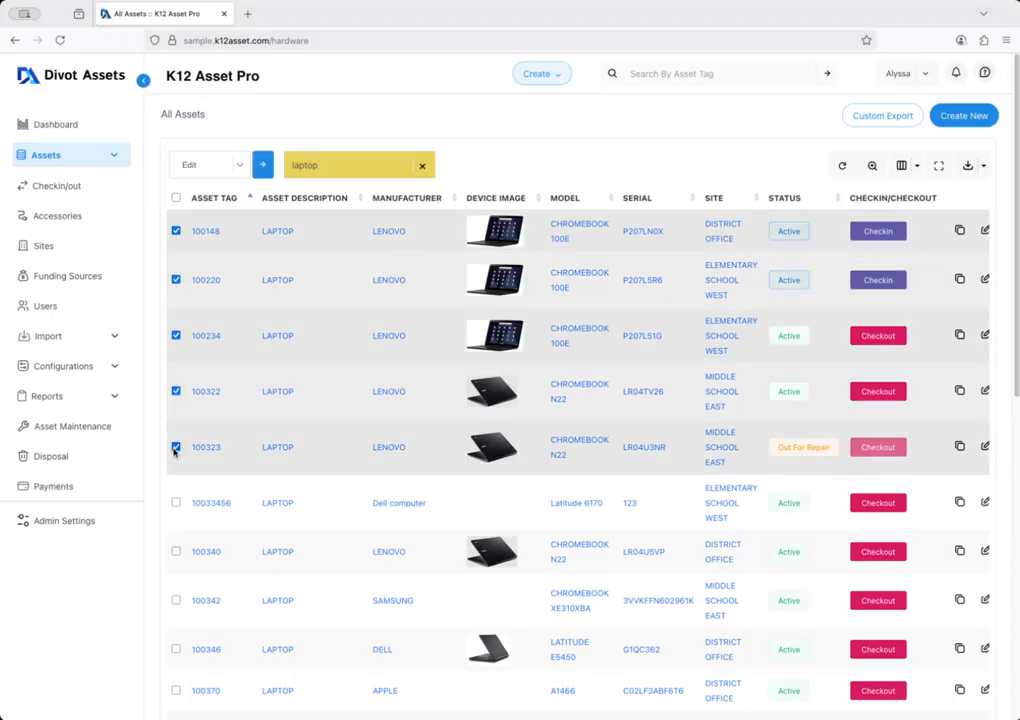
click(176, 552)
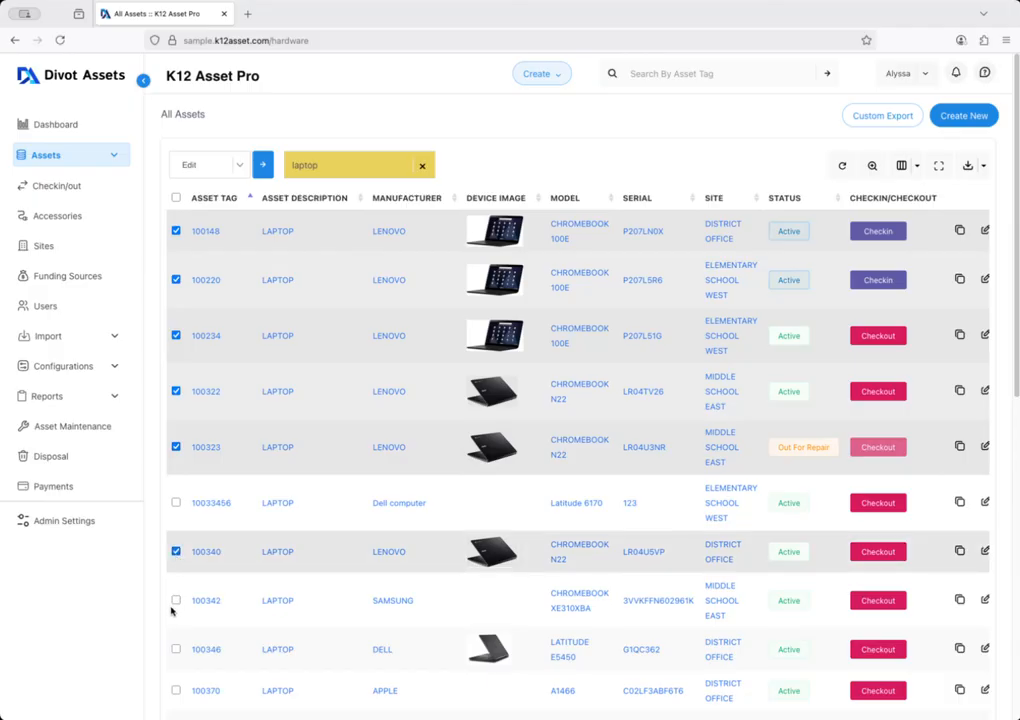
click(176, 600)
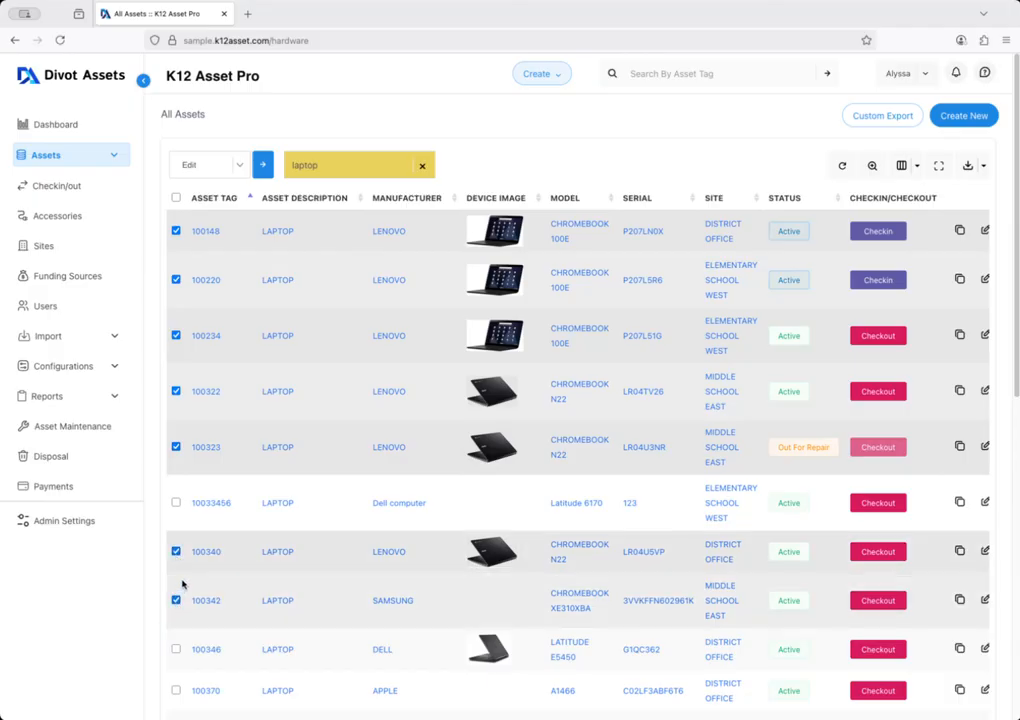
click(176, 199)
scroll(269, 415, down, 10)
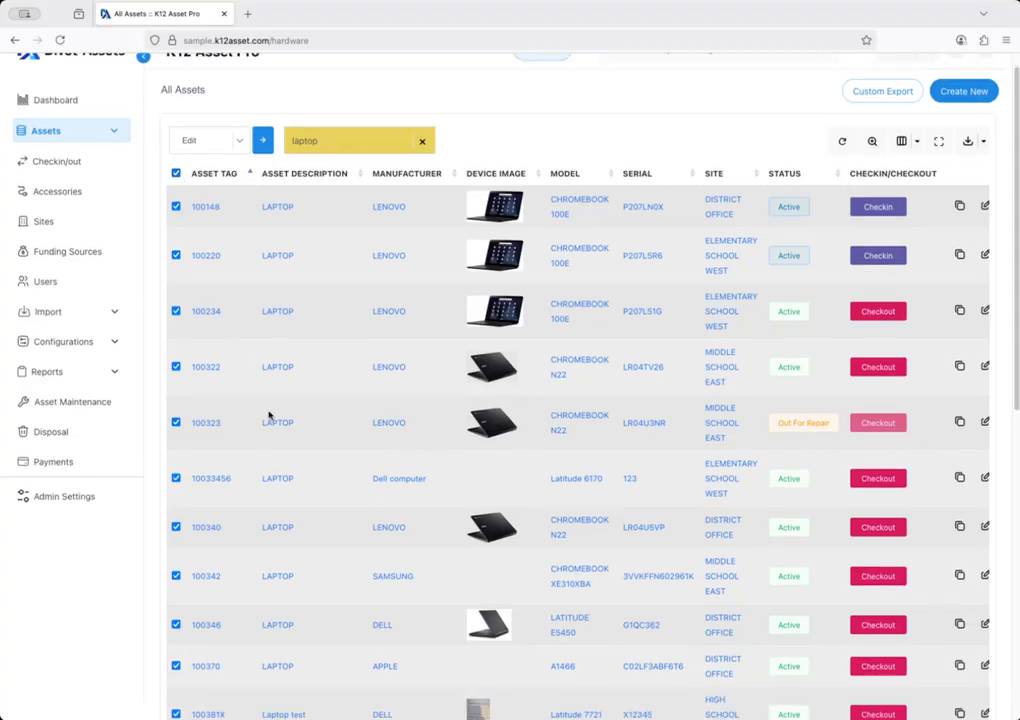
scroll(269, 410, up, 9)
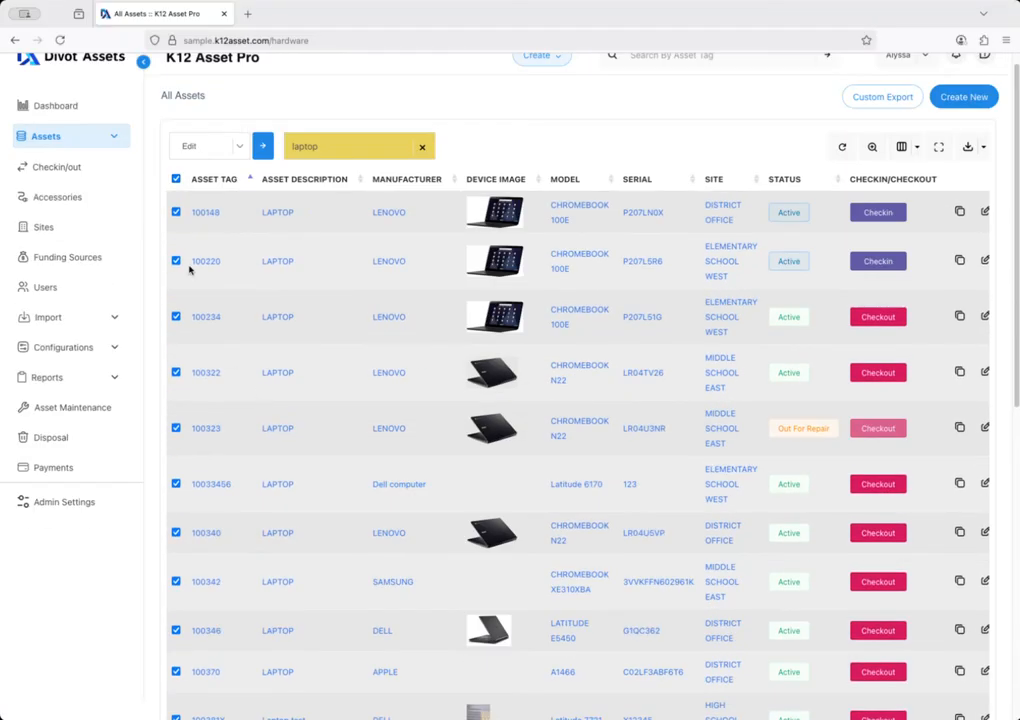
click(176, 179)
Step: Select laptops 100148, 100220, 100234, 100322 and 100323 and open them for bulk editing
click(176, 212)
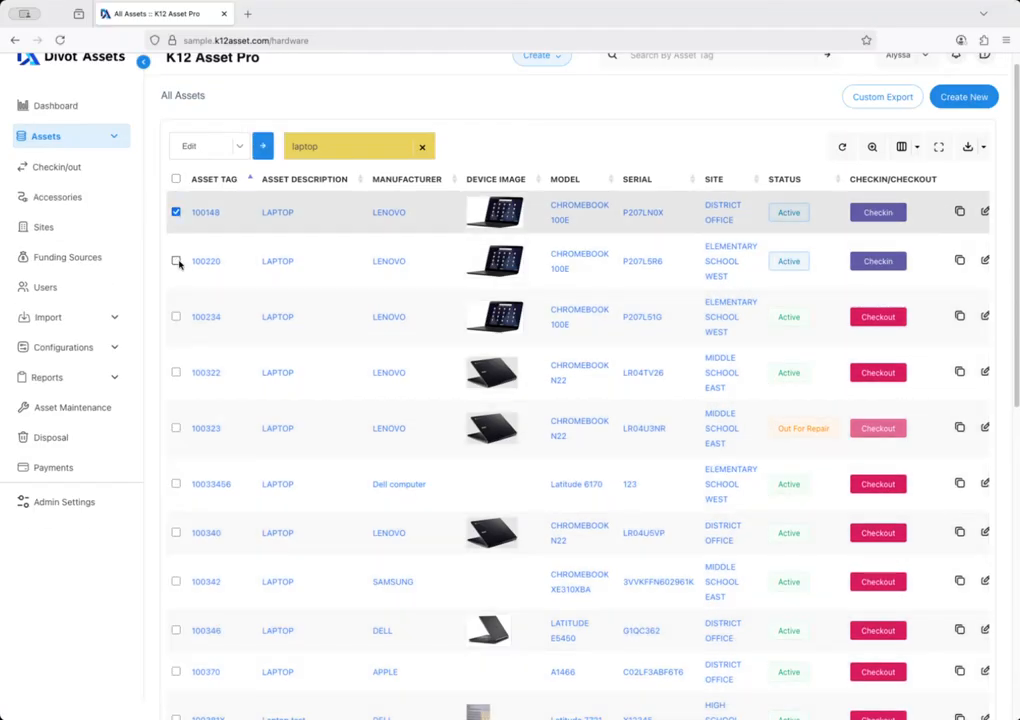
click(176, 261)
click(176, 317)
click(176, 372)
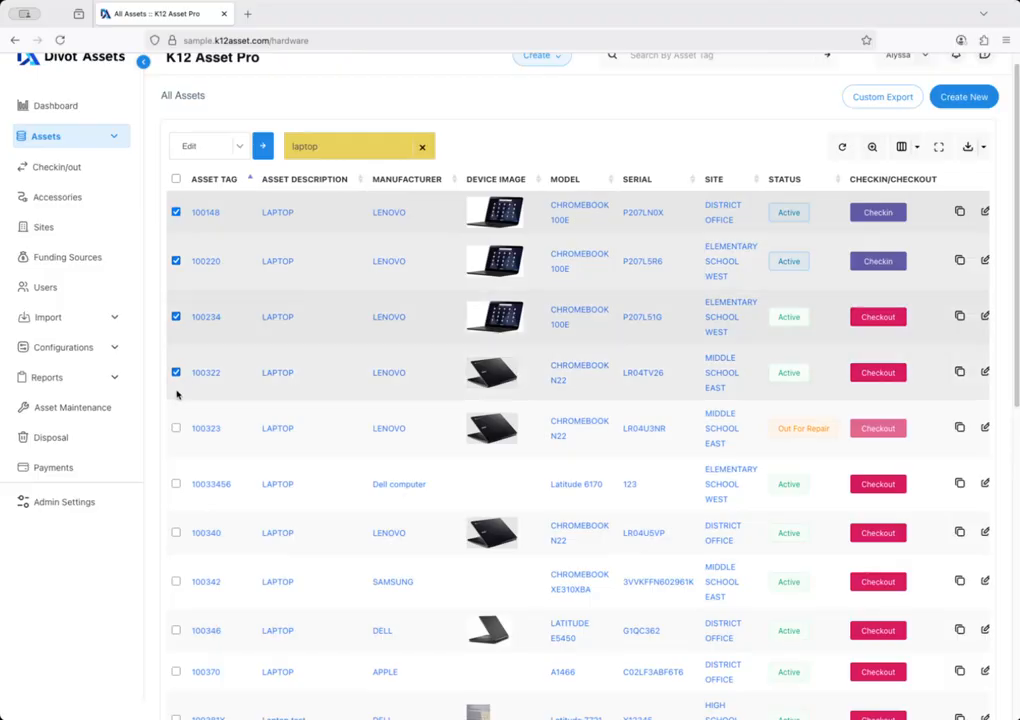
click(176, 428)
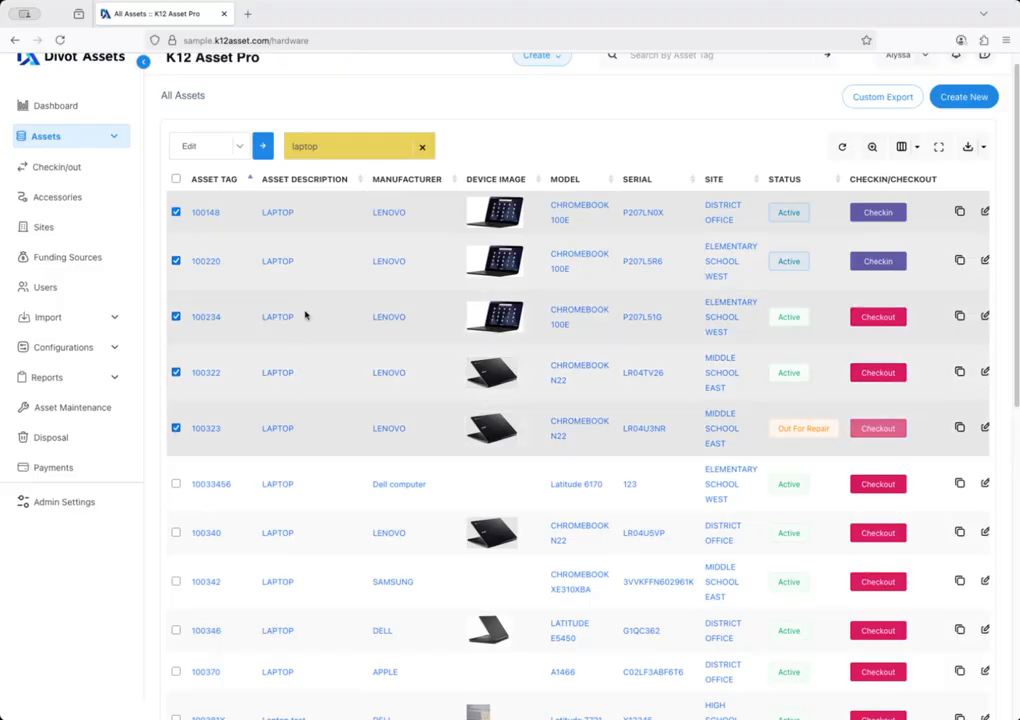
click(239, 151)
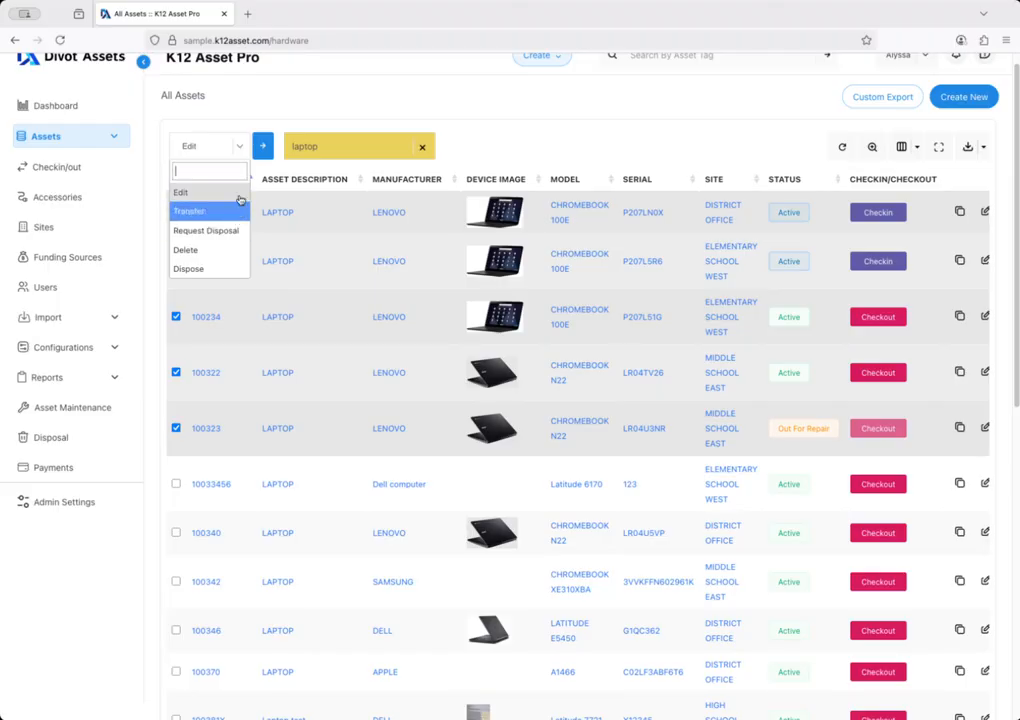
click(285, 107)
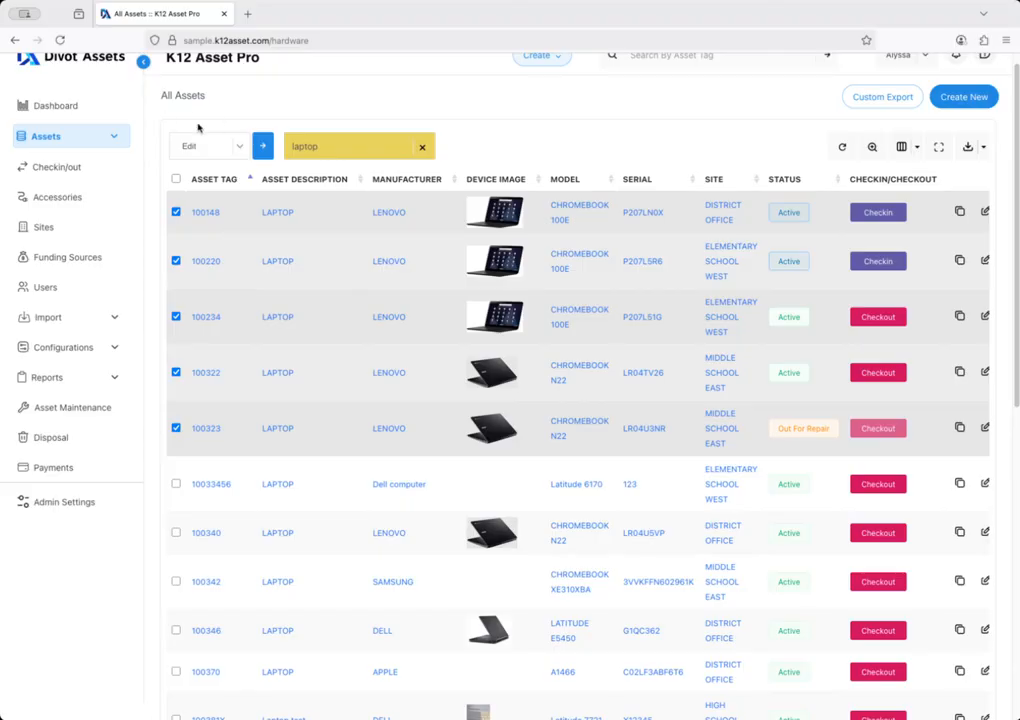
click(264, 147)
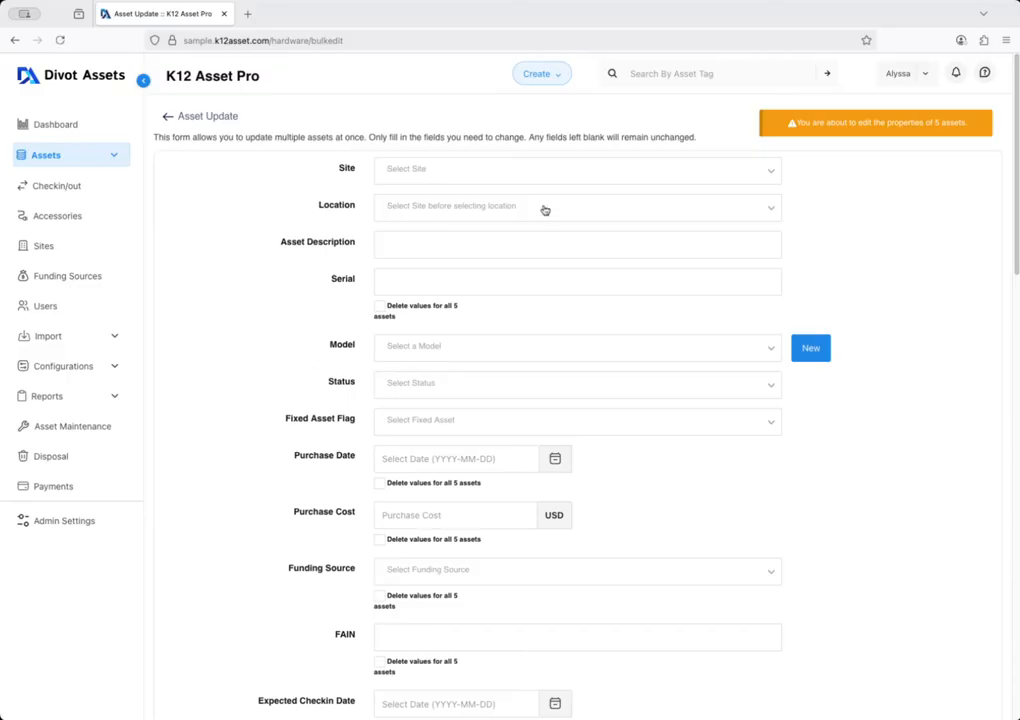
Step: Set the asset description to Chromebook for the selected assets and save the bulk update
scroll(600, 285, down, 5)
scroll(580, 298, down, 10)
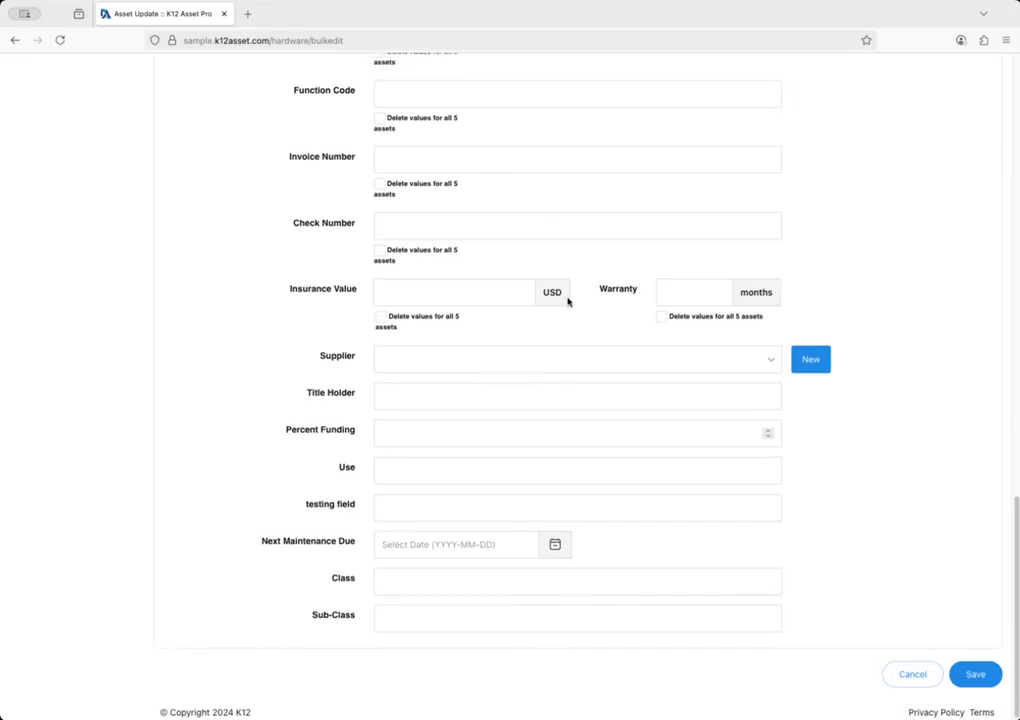
scroll(562, 298, up, 15)
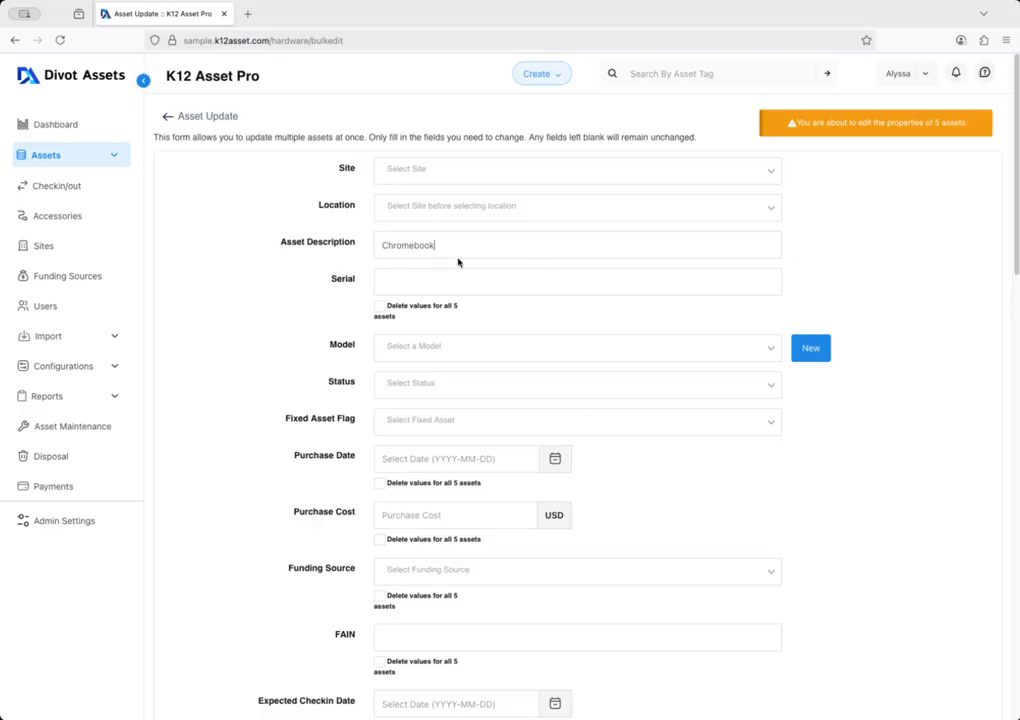
drag(503, 244, 285, 255)
scroll(766, 484, down, 15)
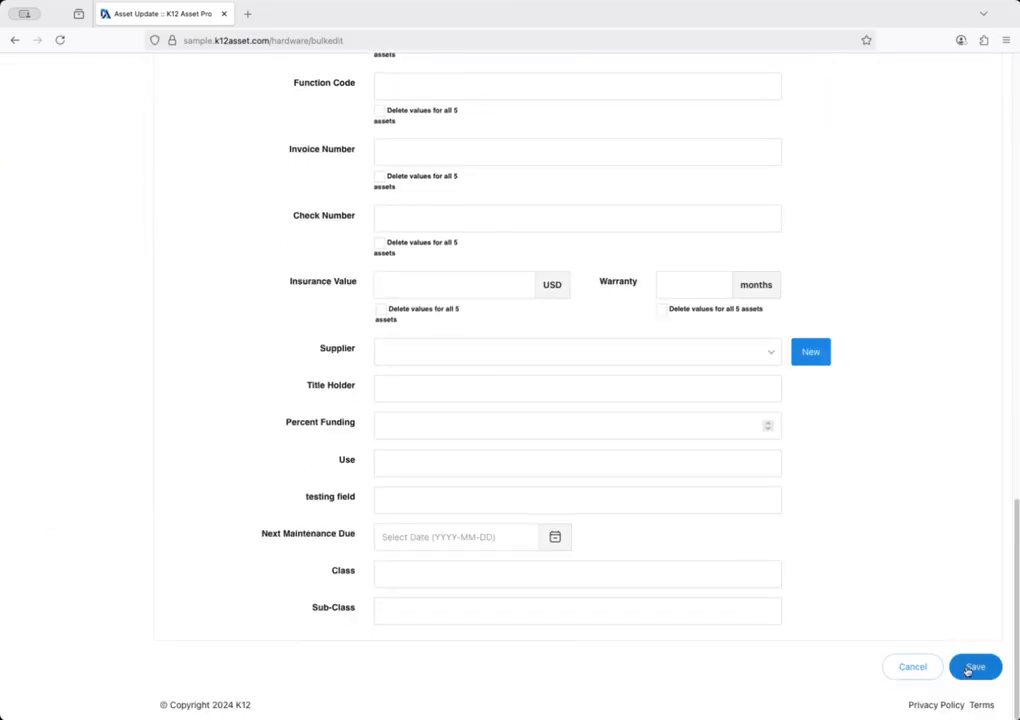
click(975, 665)
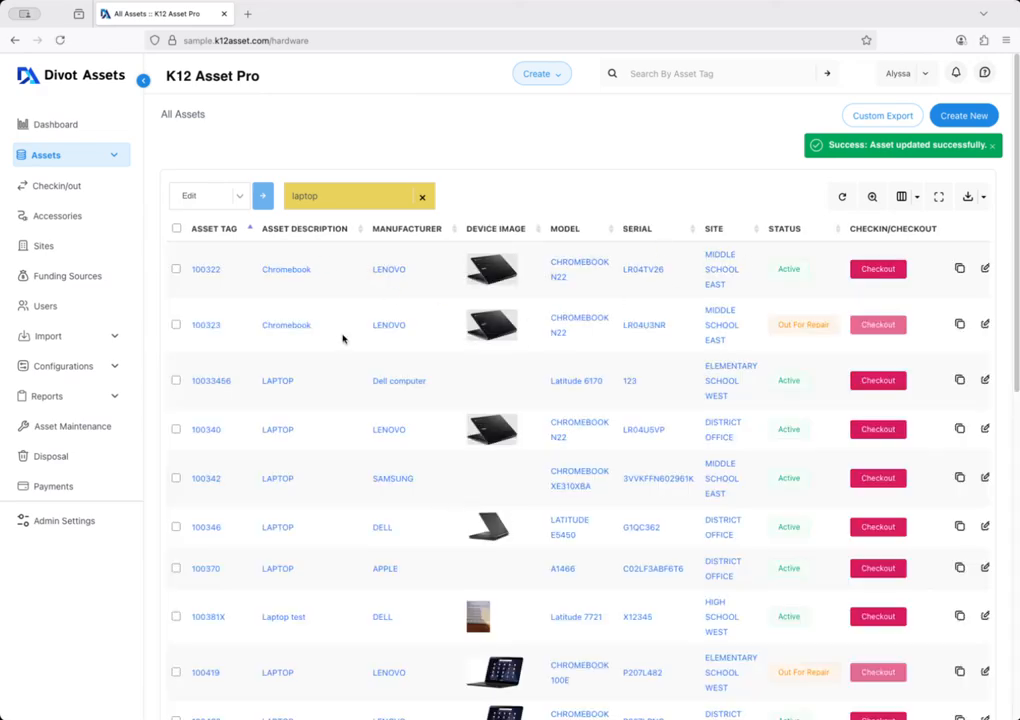
Step: Select assets 100322, 100323, 10033456 and 100340 and choose Transfer as the bulk action
click(176, 269)
click(176, 325)
click(176, 380)
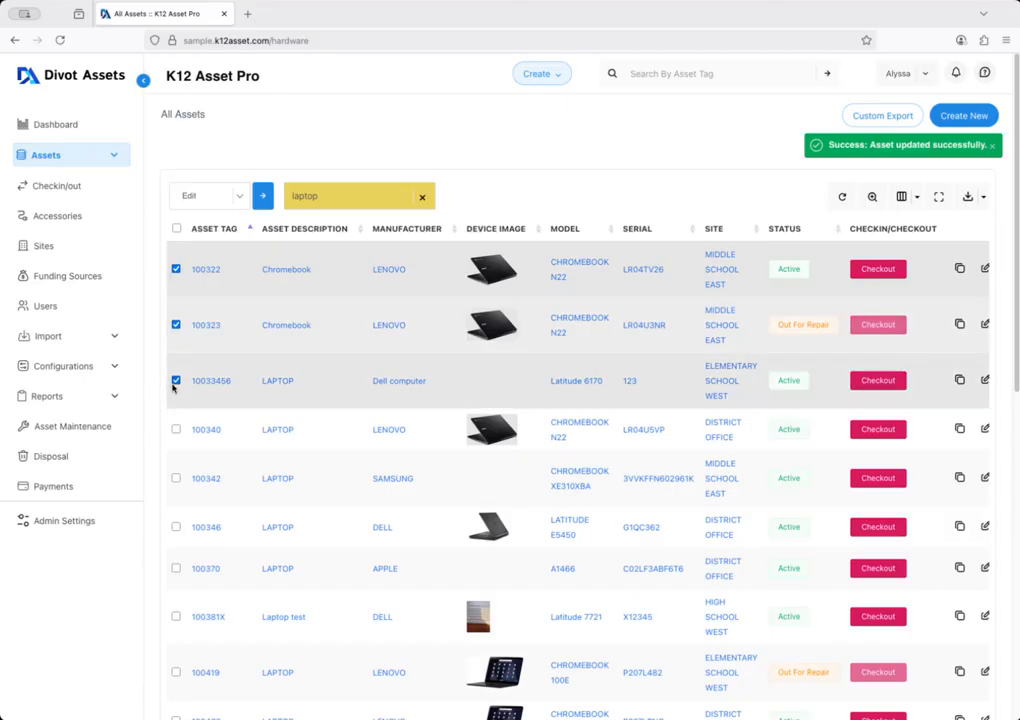
click(176, 429)
click(212, 196)
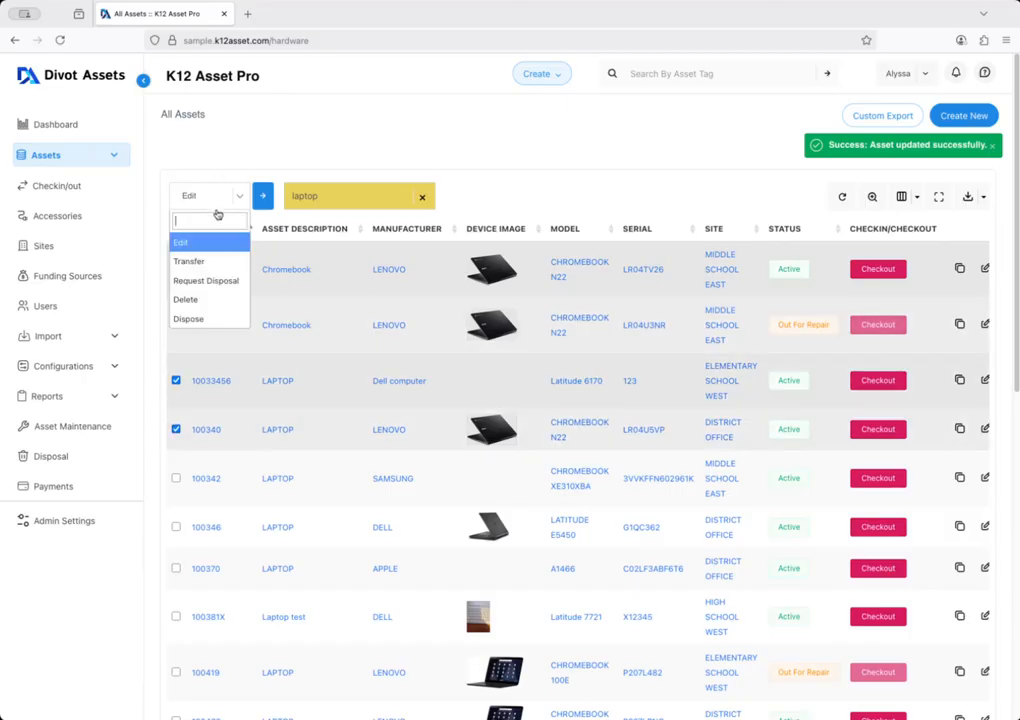
click(228, 261)
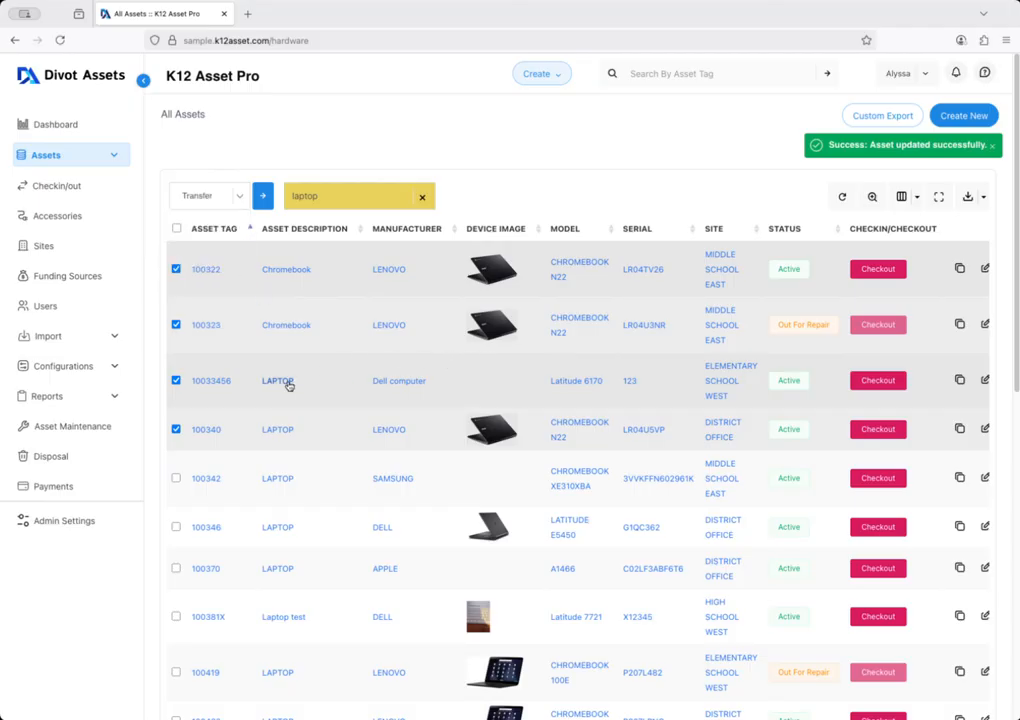
Step: Open the bulk transfer form for the selected assets and return to the asset list without saving
click(262, 196)
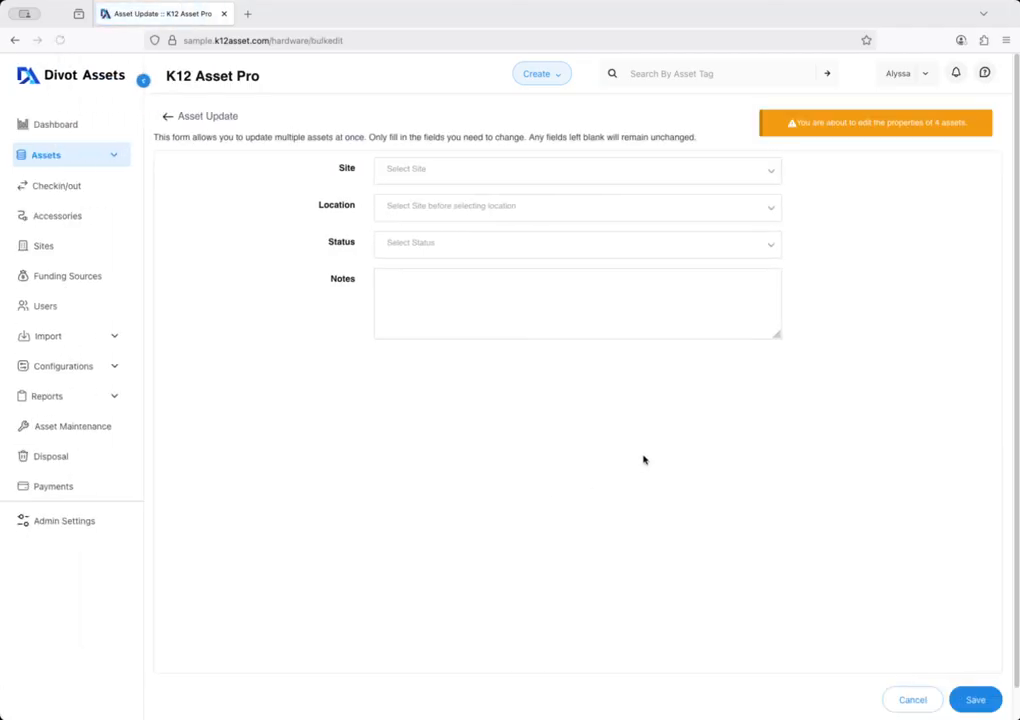
click(167, 117)
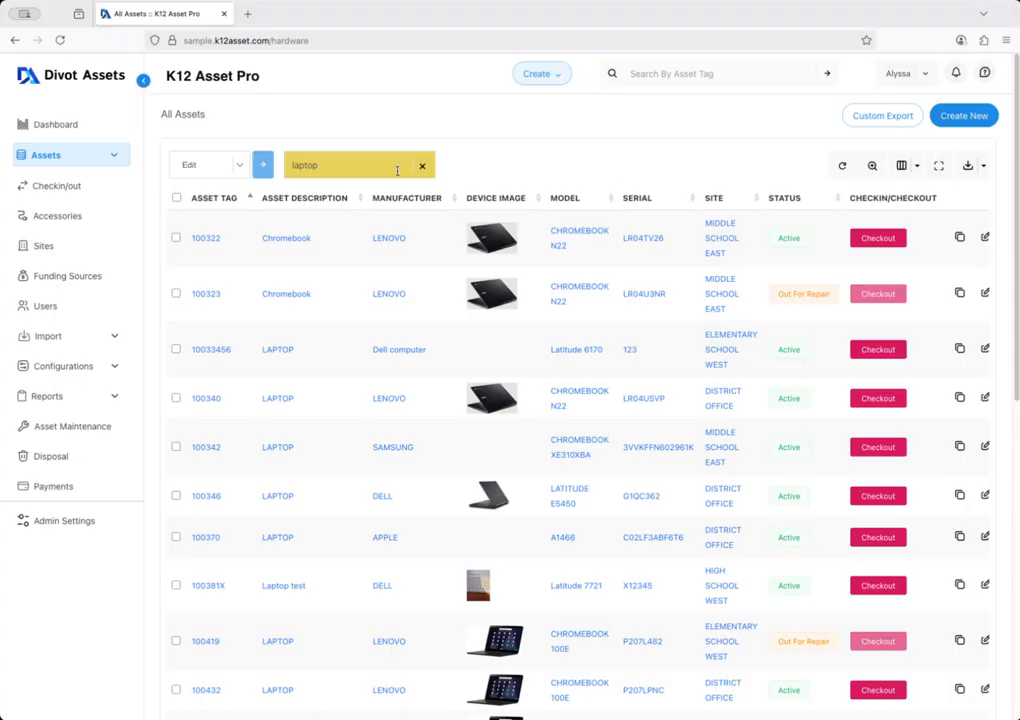
Step: Clear the laptop search term and set the advanced search site to ELEMENTARY SCHOOL WEST
click(420, 167)
click(872, 166)
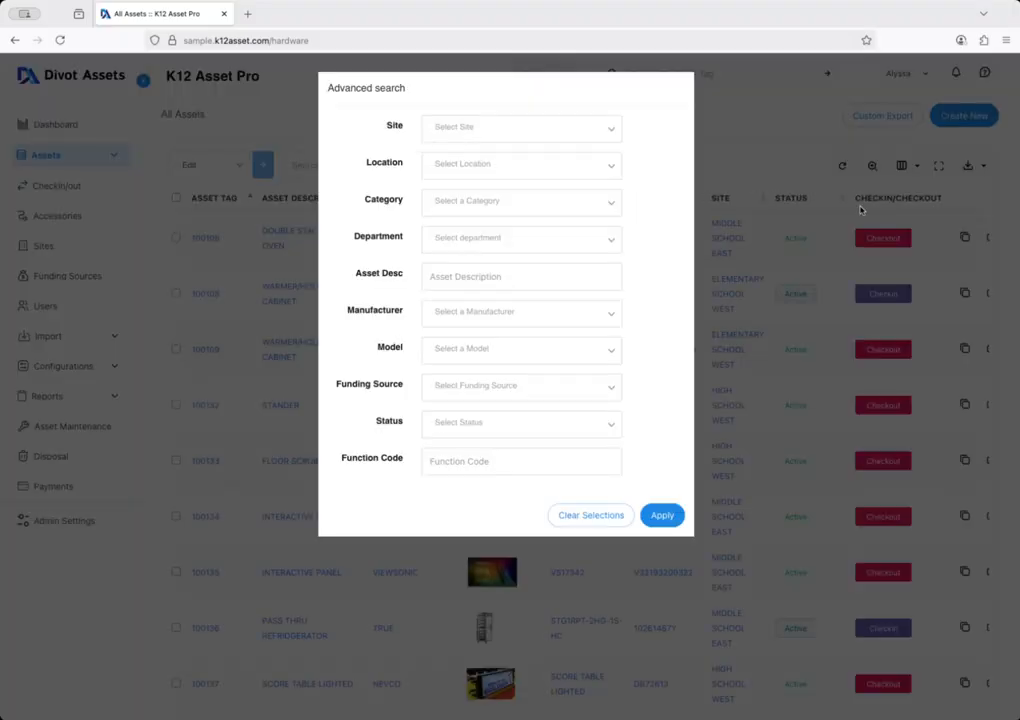
click(485, 138)
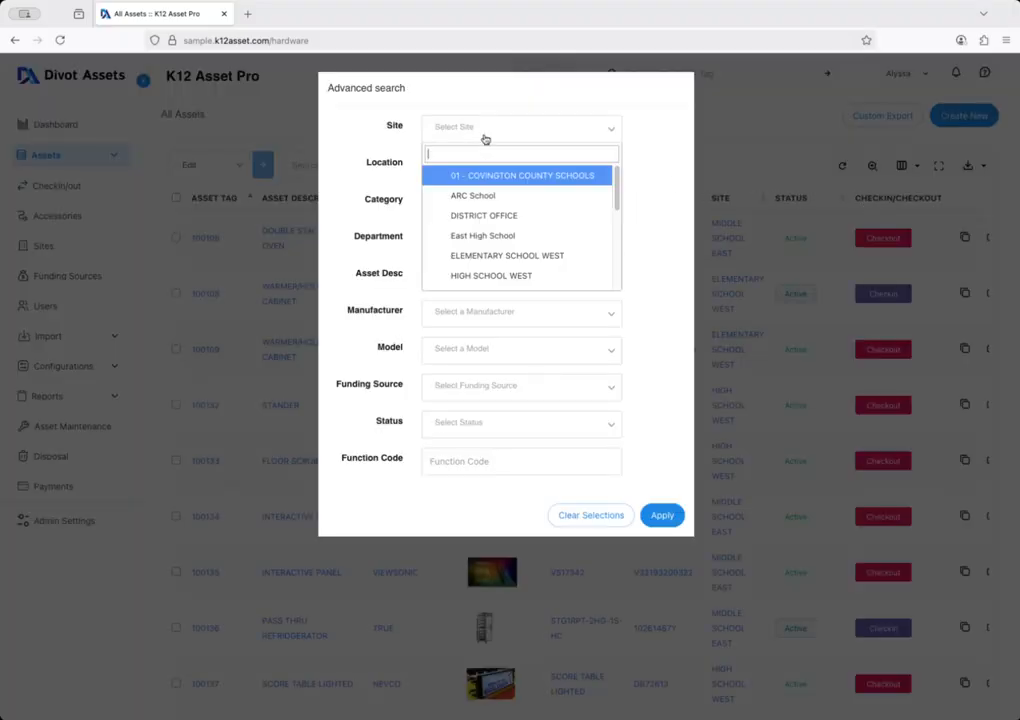
click(547, 258)
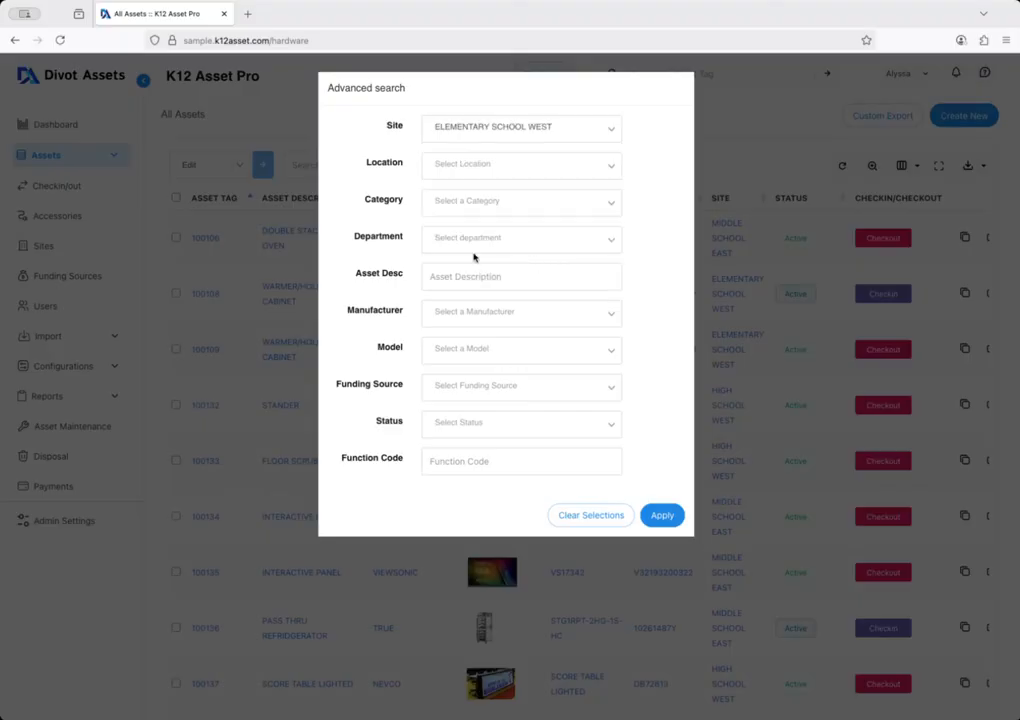
Step: Set the advanced search category to LAPTOP, apply the filters and look through the filtered assets
click(462, 203)
scroll(521, 296, down, 5)
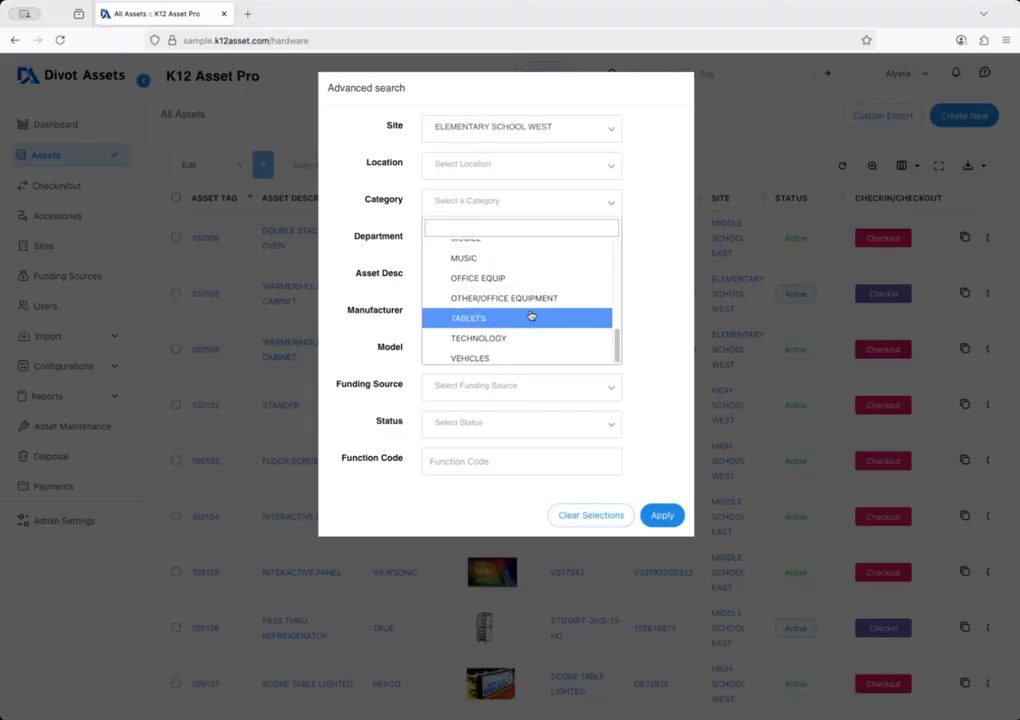
scroll(527, 319, up, 3)
scroll(519, 320, down, 3)
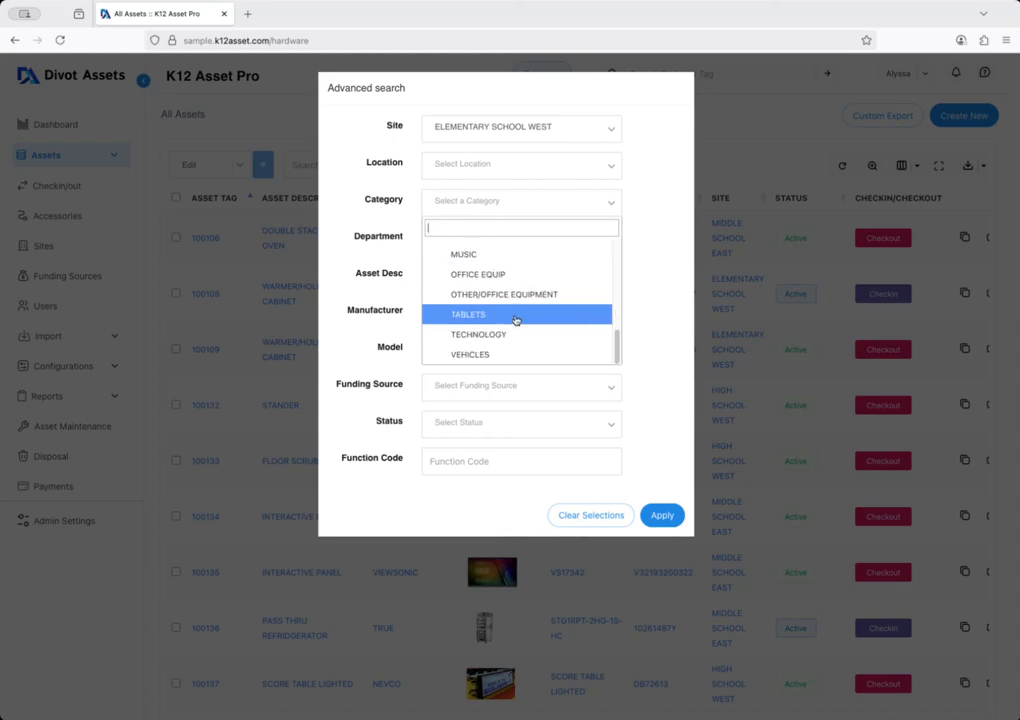
scroll(512, 312, up, 2)
scroll(490, 315, up, 1)
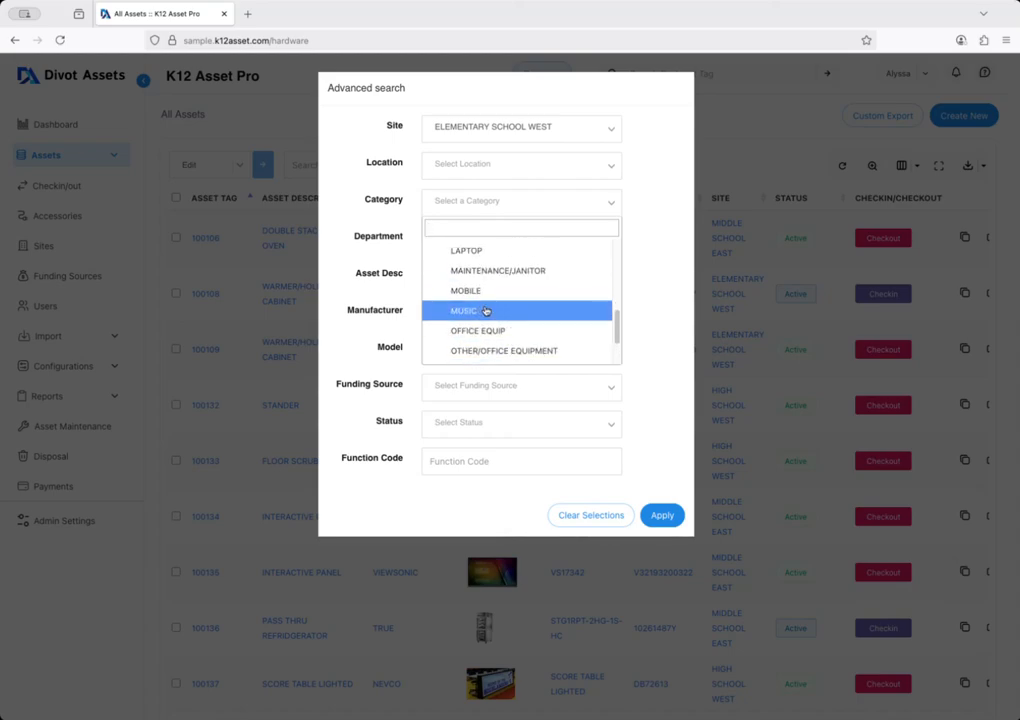
click(470, 254)
click(662, 515)
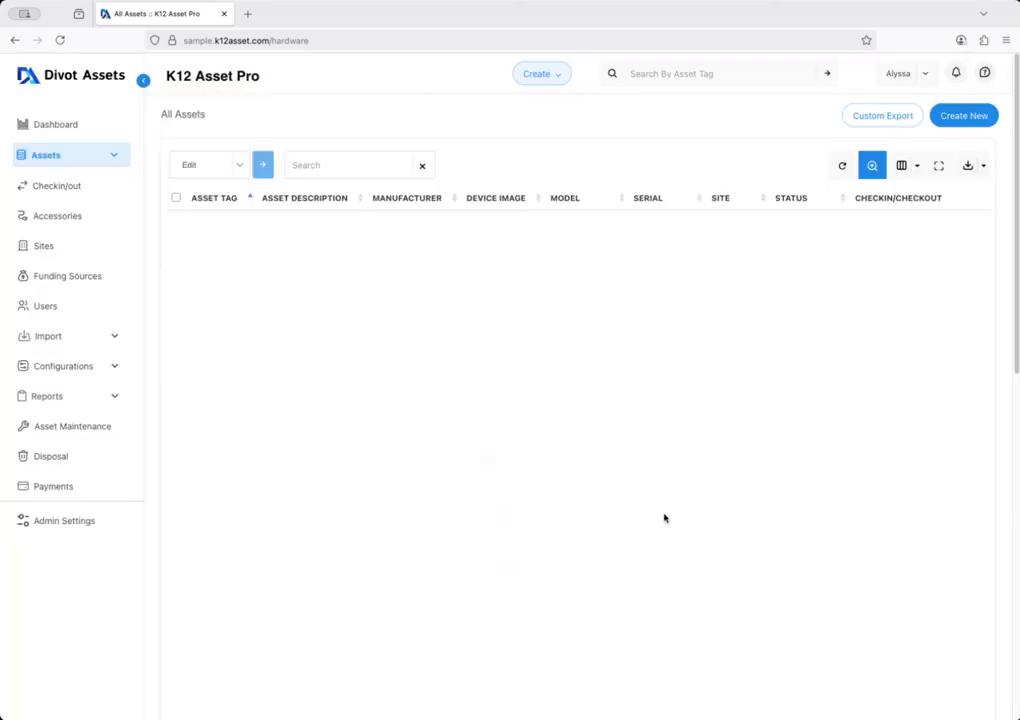
scroll(466, 490, down, 5)
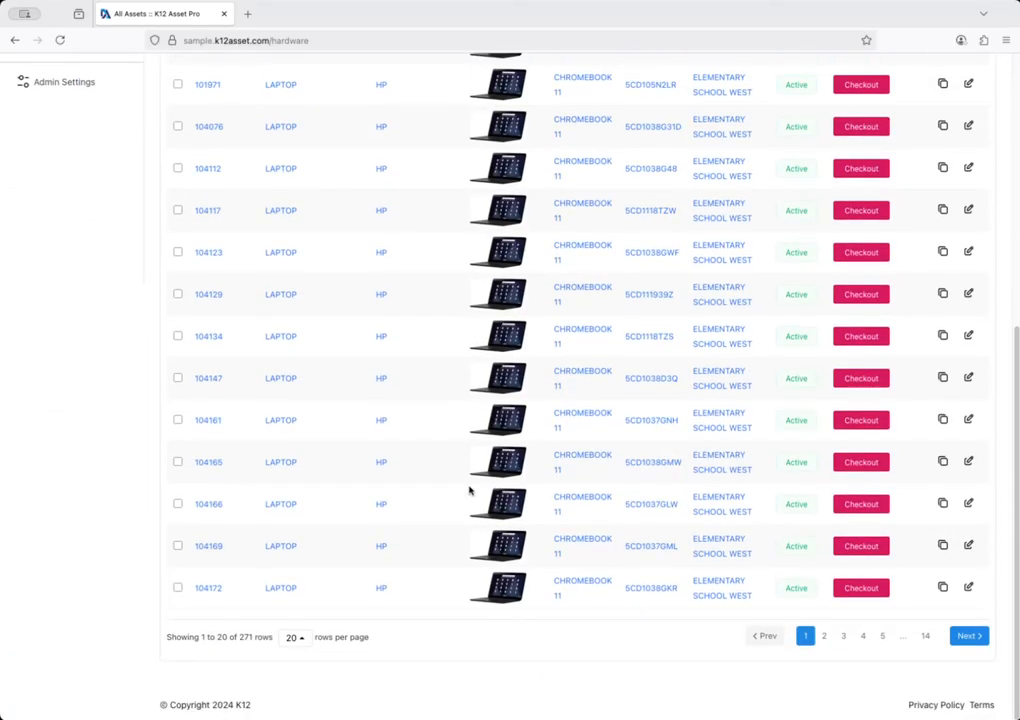
scroll(458, 480, up, 5)
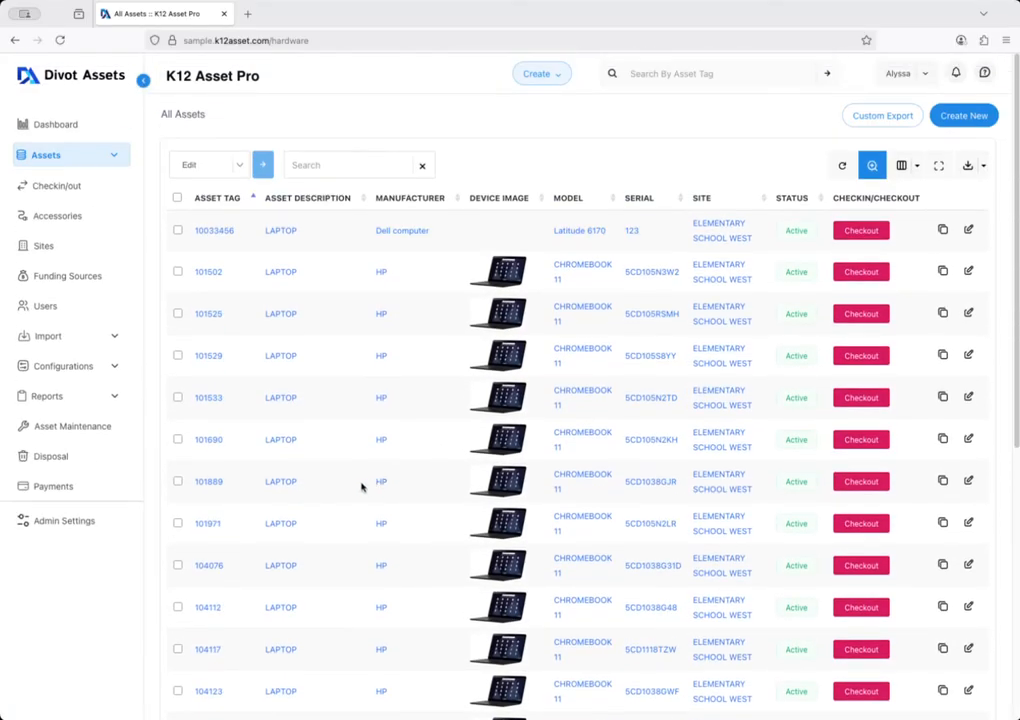
scroll(364, 490, down, 5)
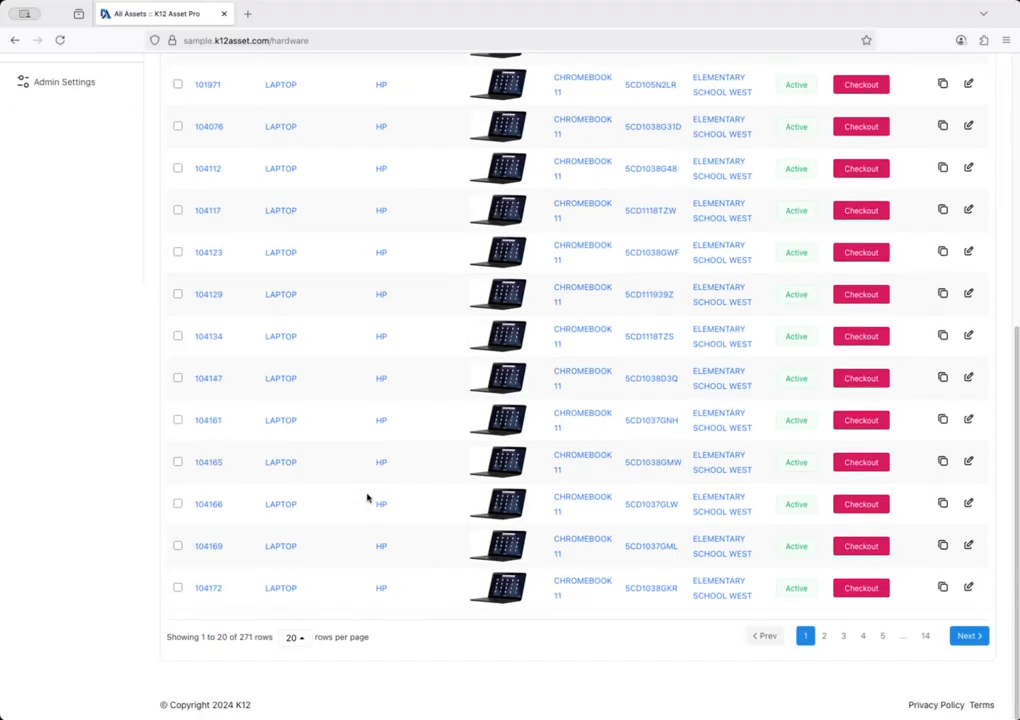
scroll(363, 493, up, 5)
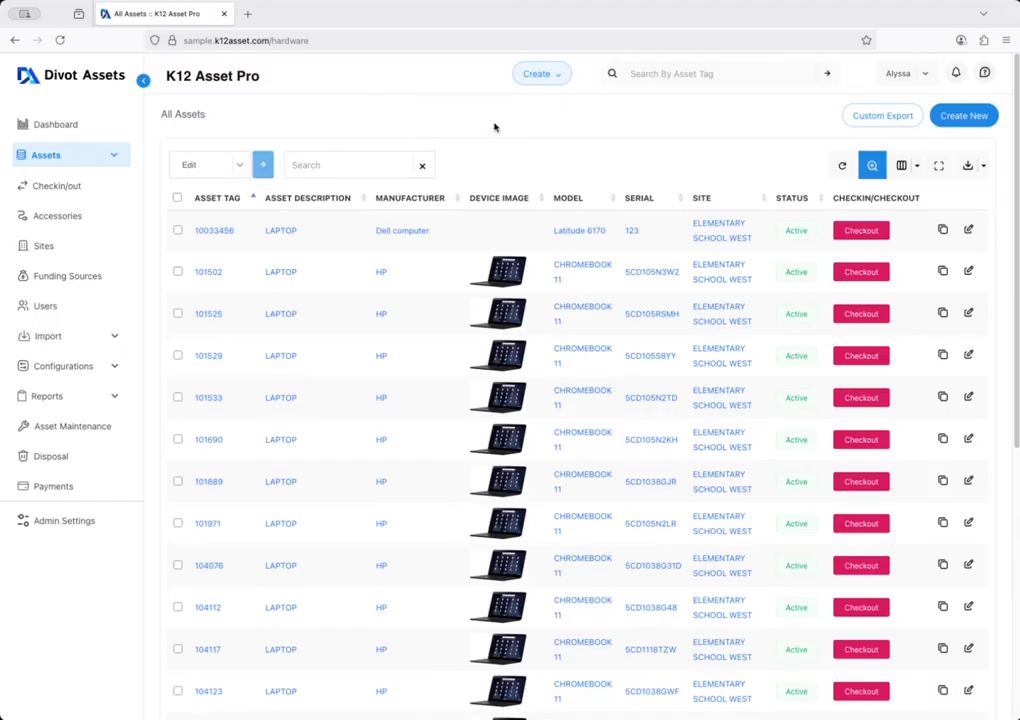
Step: Return to the dashboard and open the help knowledge base to look over its topics
click(221, 80)
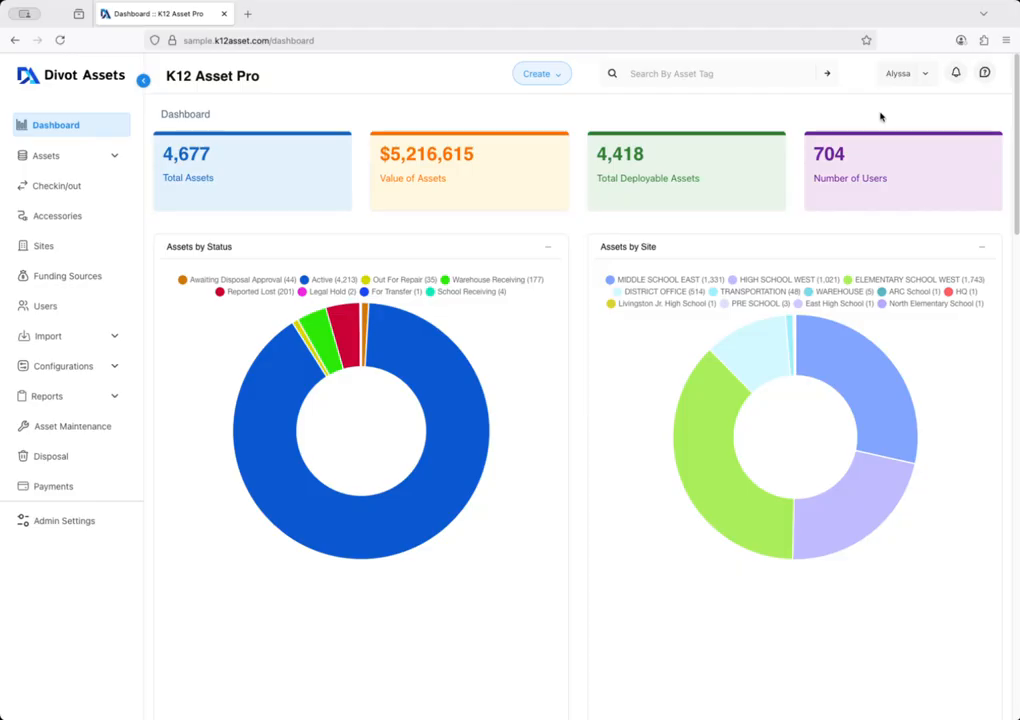
click(984, 73)
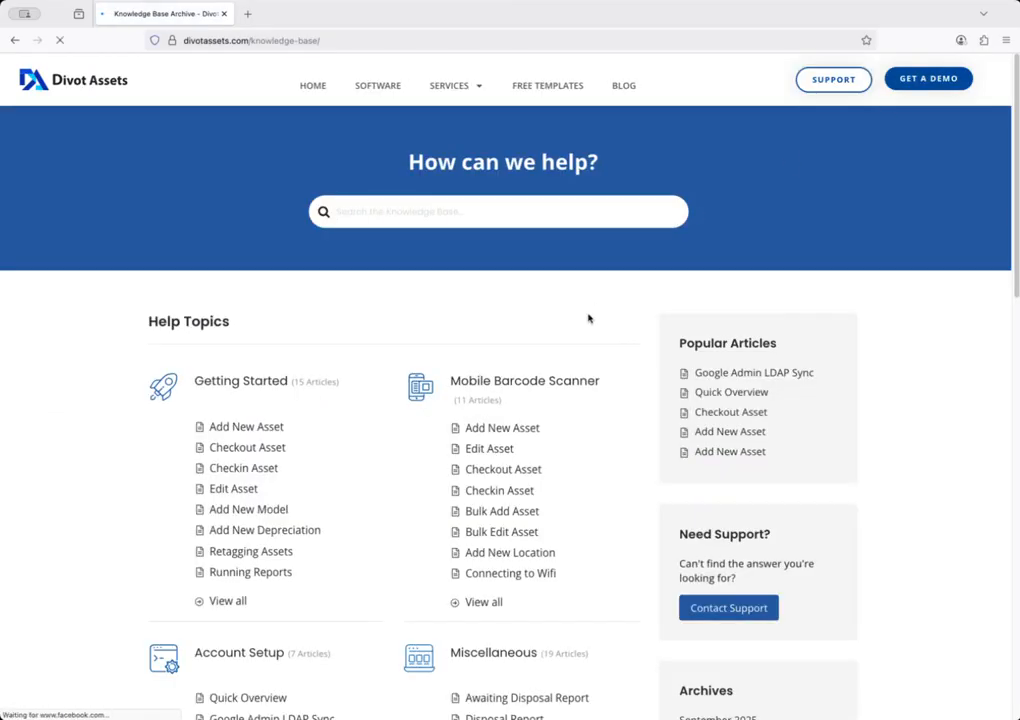
scroll(585, 335, down, 2)
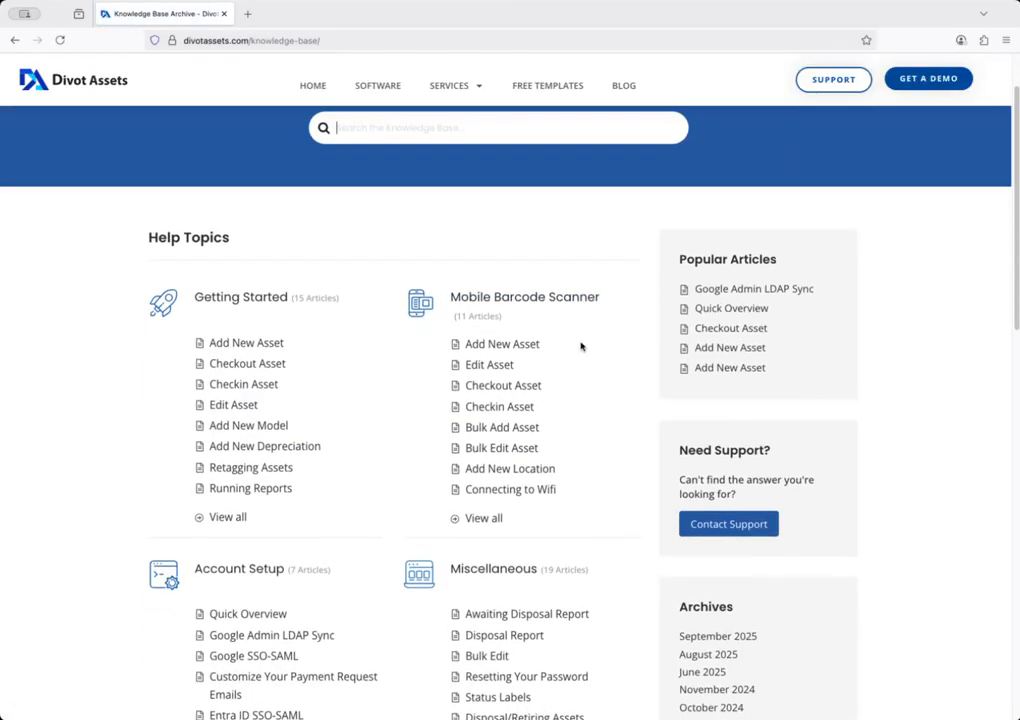
scroll(581, 346, down, 5)
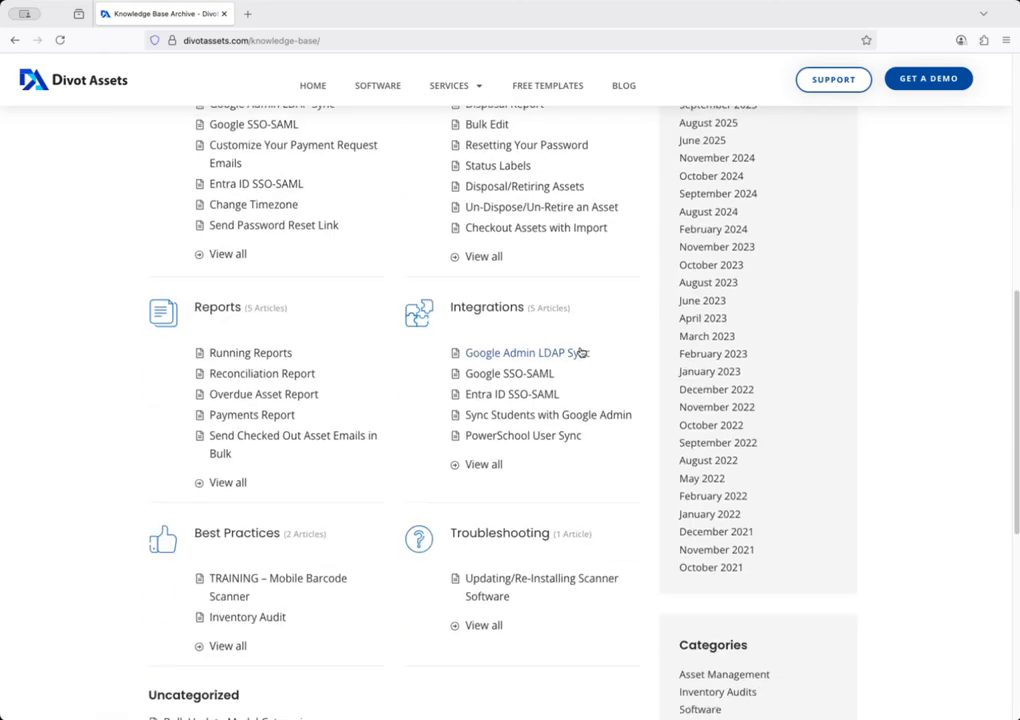
scroll(581, 352, up, 5)
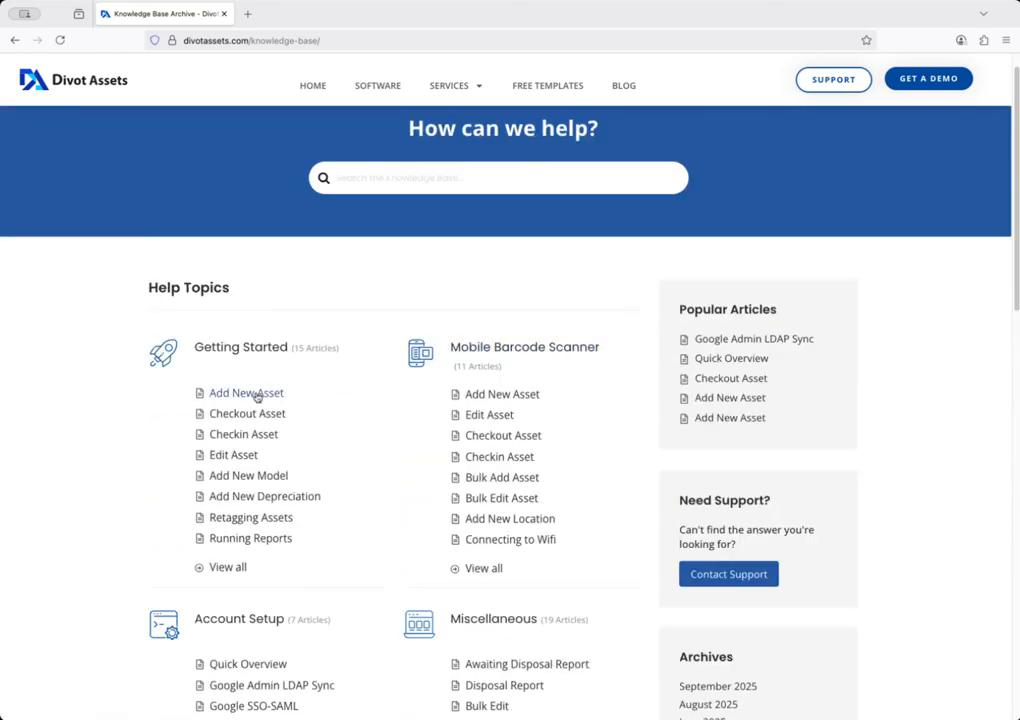
Step: Open the Add New Asset article under Getting Started, skim its instructions and return to the knowledge base
click(257, 394)
scroll(425, 405, down, 3)
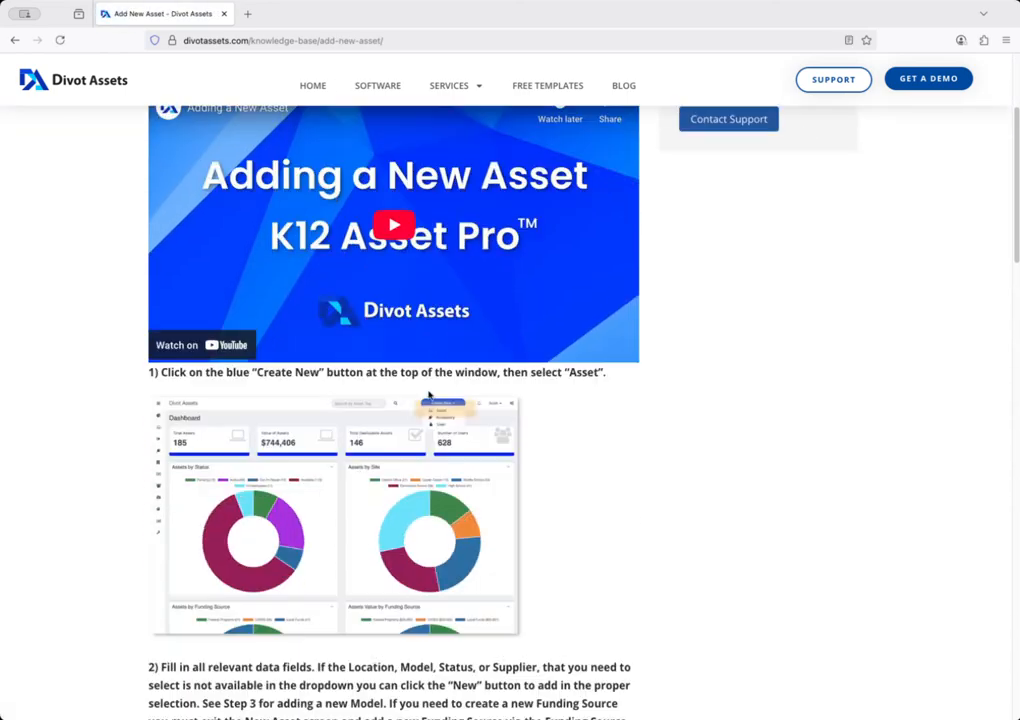
scroll(430, 395, down, 4)
scroll(428, 392, up, 6)
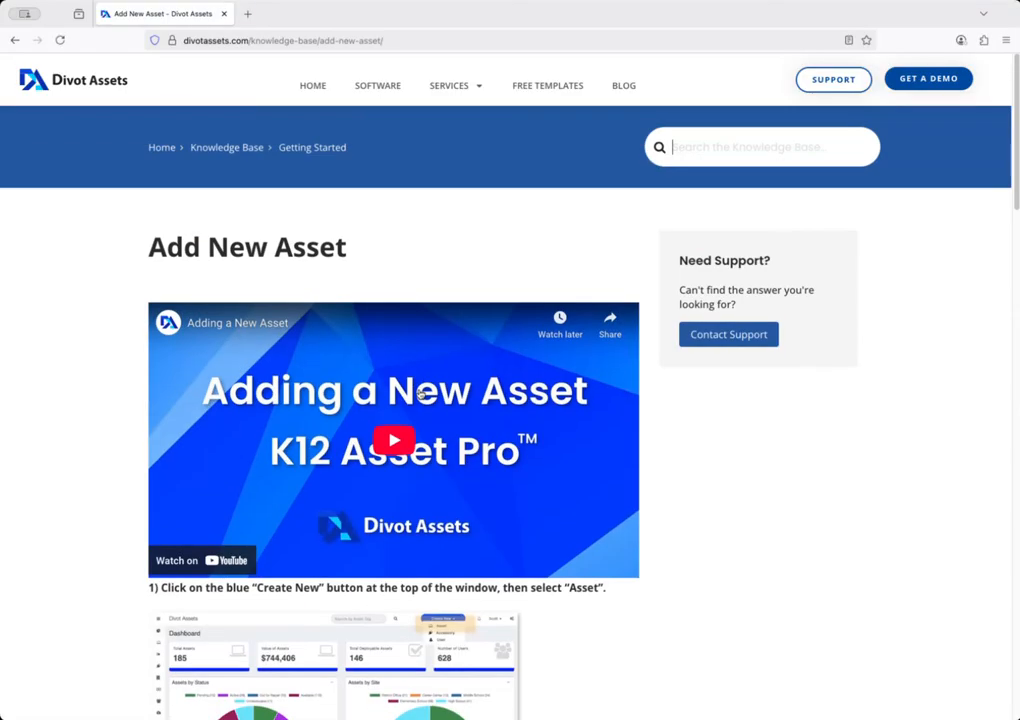
click(15, 40)
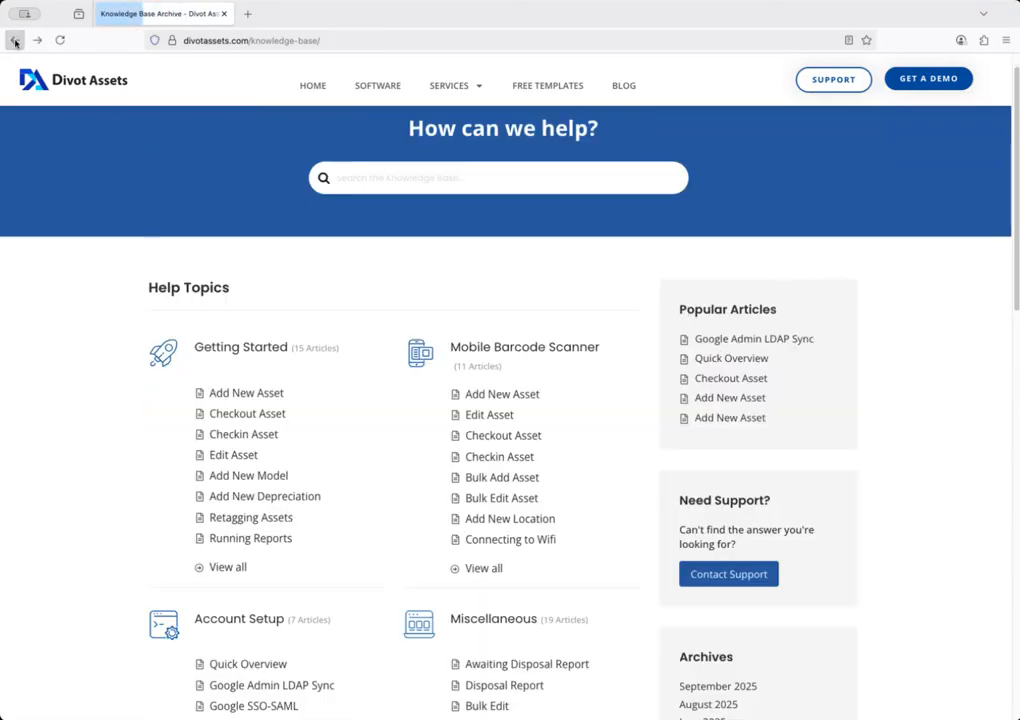
Step: Look through the remaining knowledge base categories and go back to the K12 Asset Pro dashboard
scroll(444, 449, down, 5)
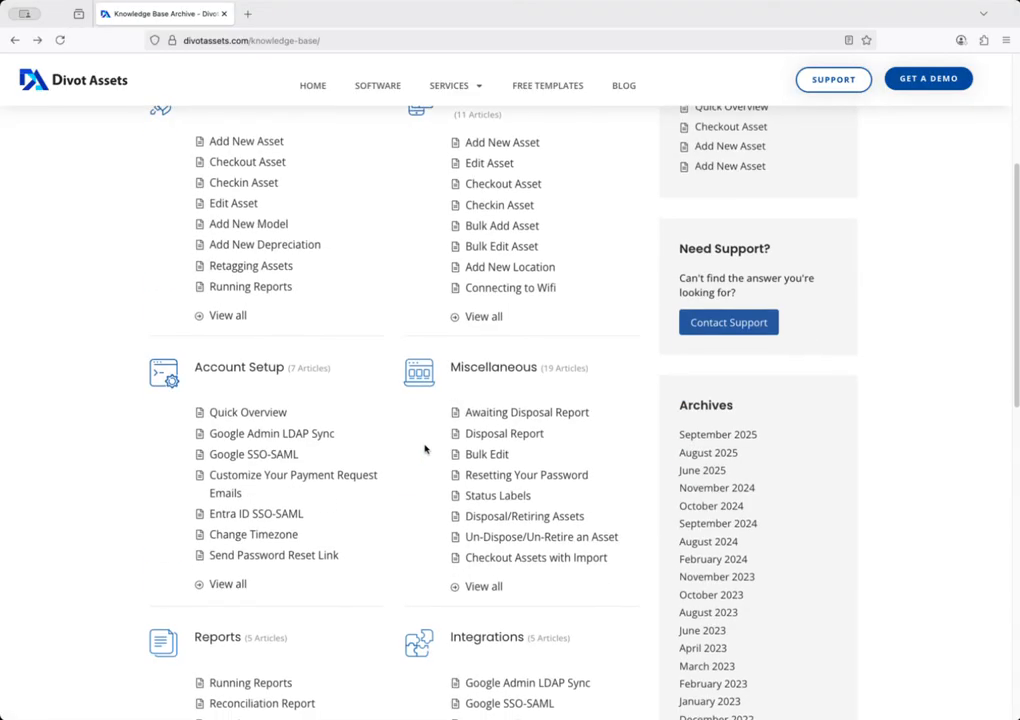
scroll(424, 449, down, 8)
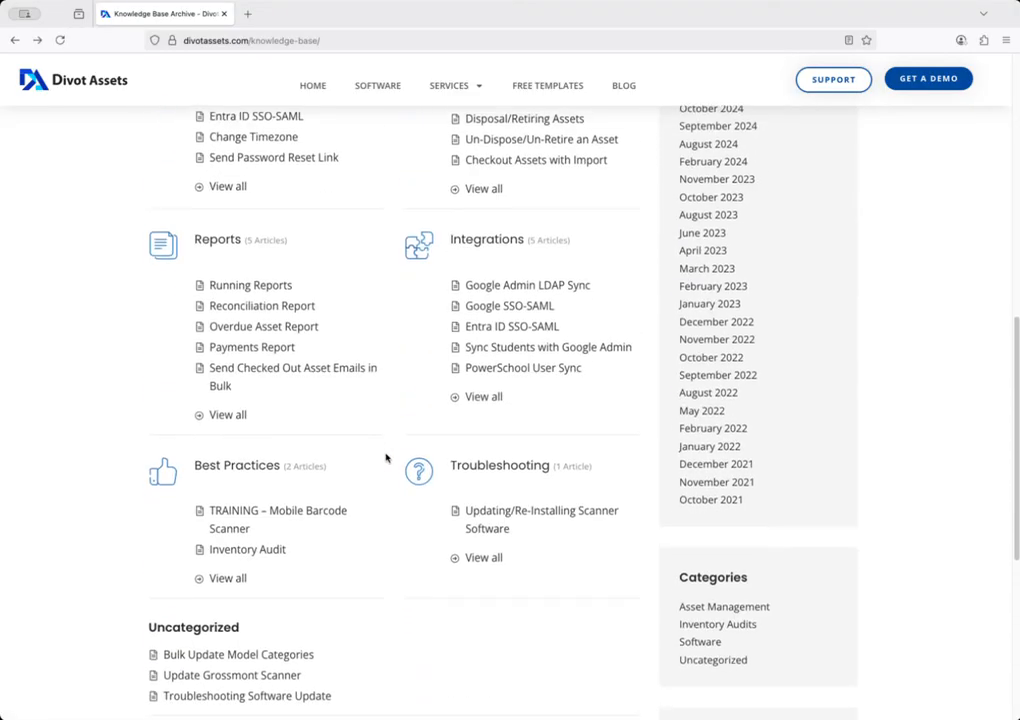
scroll(386, 458, up, 11)
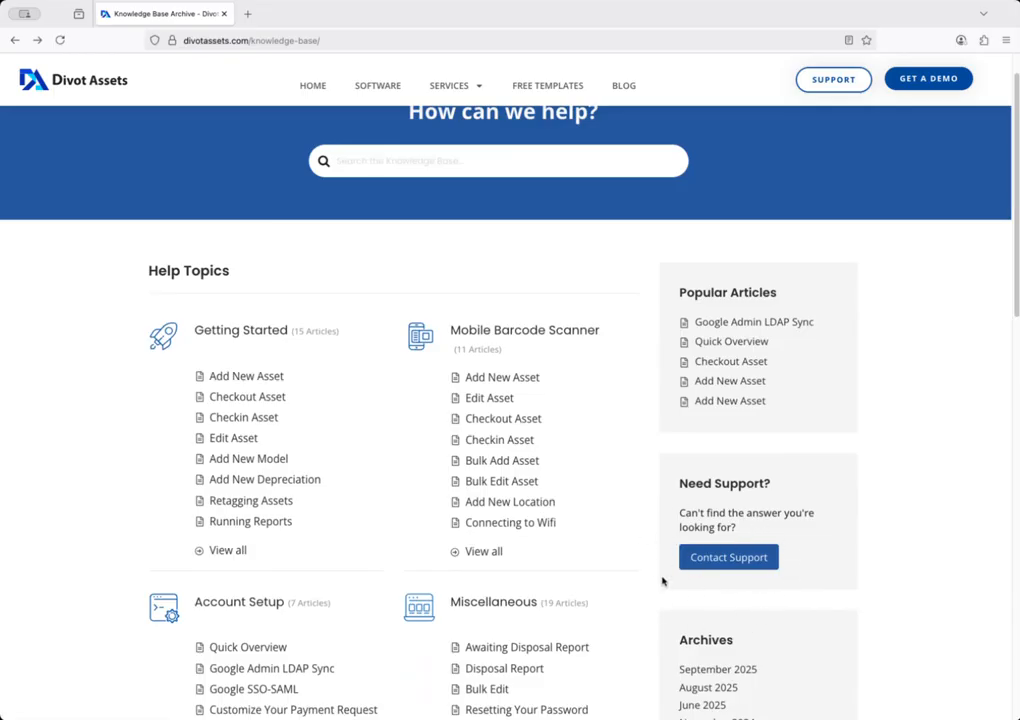
scroll(290, 285, up, 1)
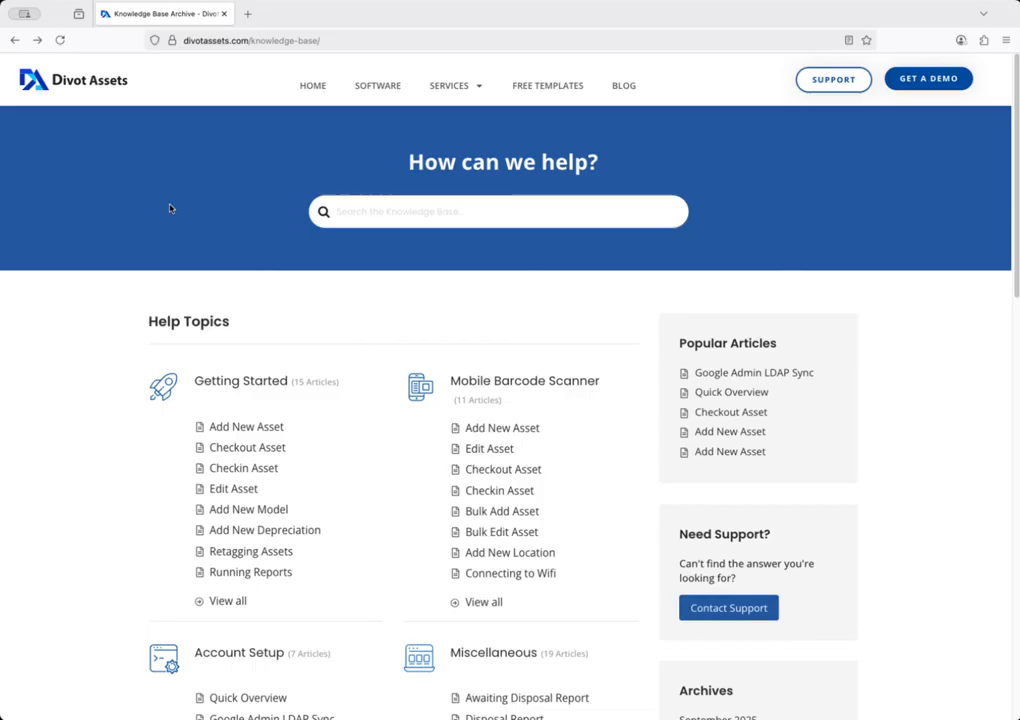
click(14, 40)
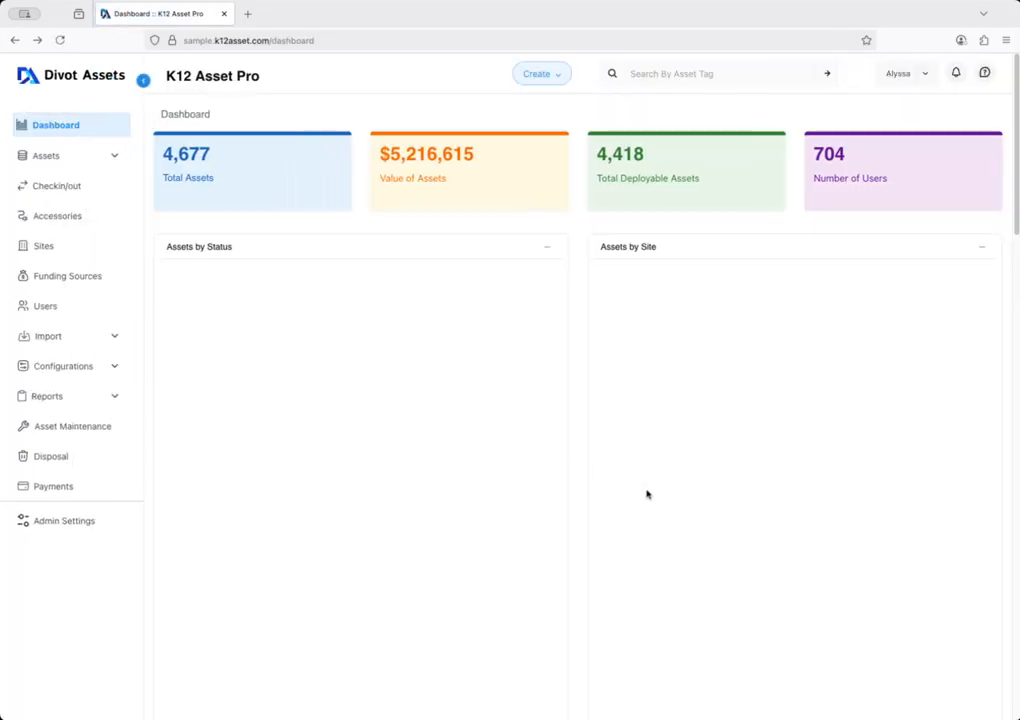